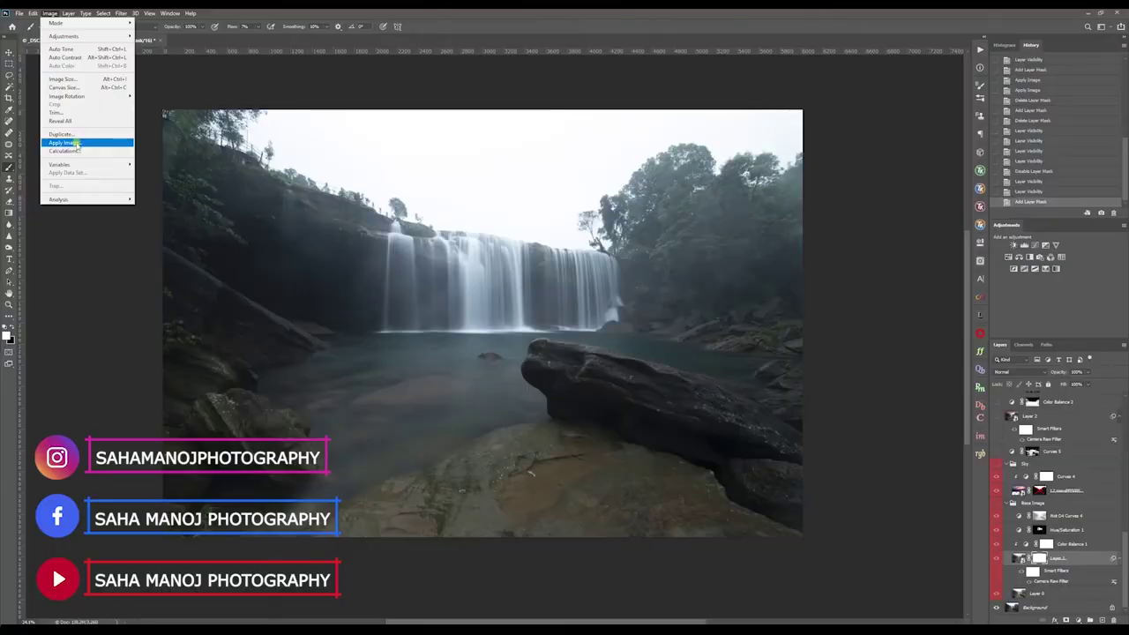
- Use Apply Image twice on the layer mask of Layer 1 in the Base Image group to build a high-contrast luminosity mask
left_click(76, 141)
key("Return")
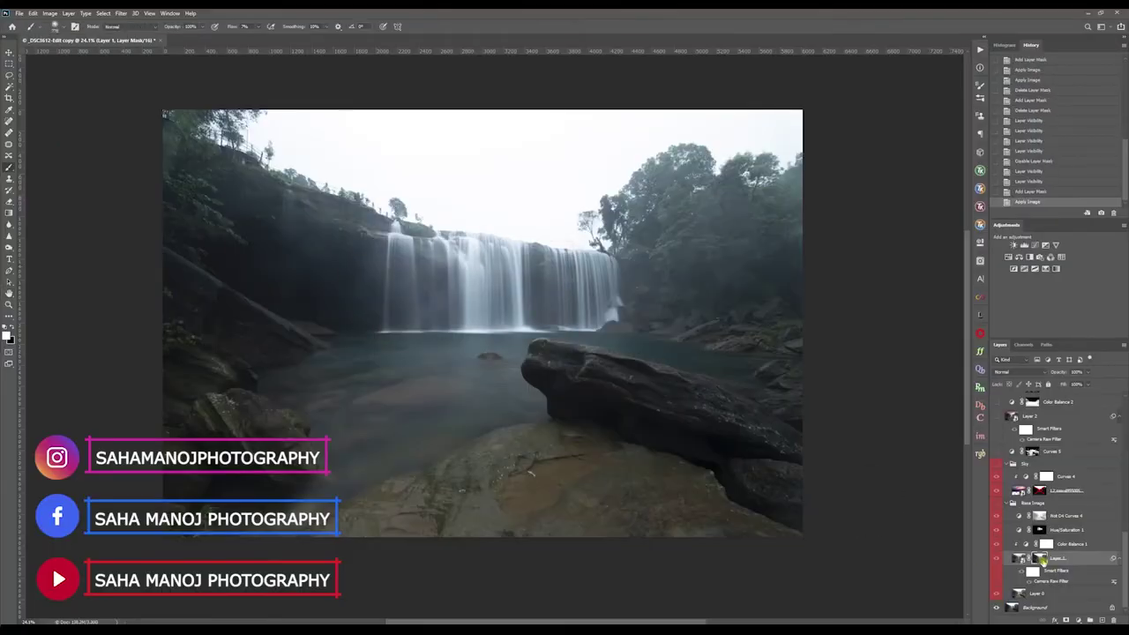
left_click(49, 13)
left_click(76, 142)
left_click(554, 267)
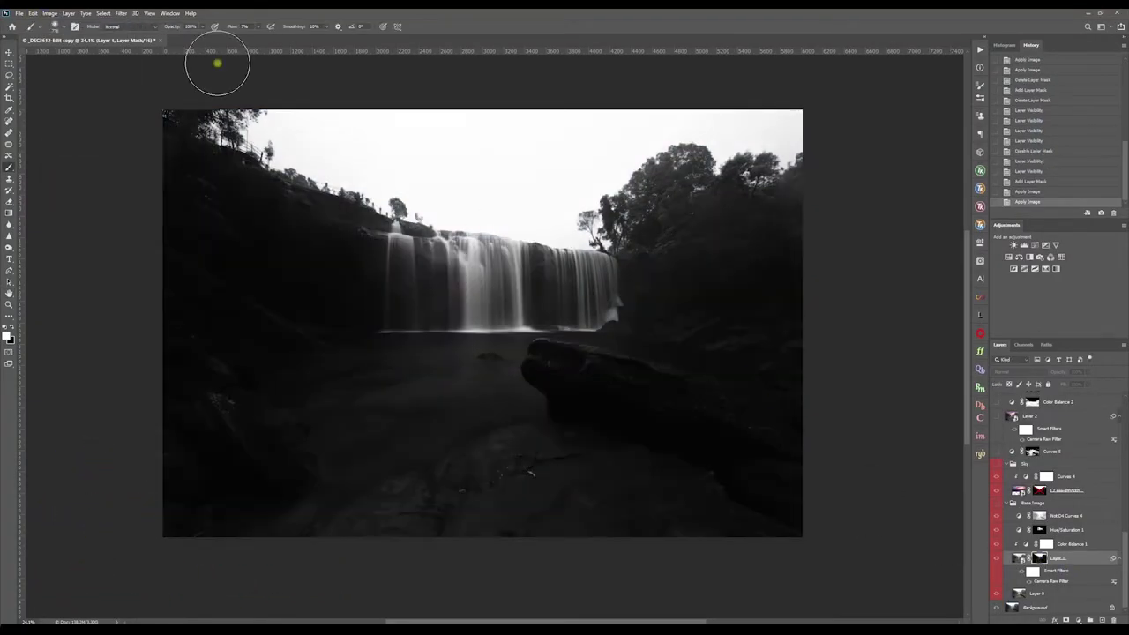
- Burn the shadows of the Layer 1 mask across the cliffs, water, foreground and trees until they are solid black
key("o")
mouse_move(227, 265)
left_mouse_down()
mouse_move(409, 405)
mouse_move(720, 237)
mouse_move(759, 256)
left_mouse_up()
left_click_drag(155, 26, 139, 27)
mouse_move(240, 181)
left_mouse_down()
mouse_move(199, 199)
mouse_move(353, 238)
left_mouse_up()
left_click_drag(606, 339, 96, 561)
left_click_drag(643, 277, 796, 207)
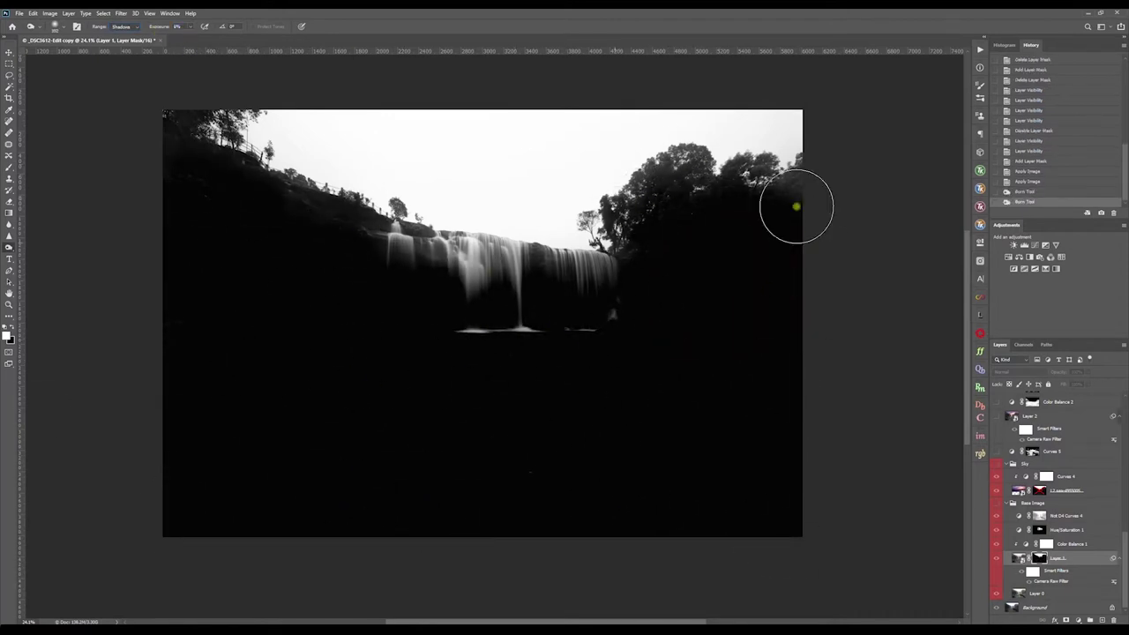
- Replace the sky layer's mask, show the Sky group, and paint black on the mask along the waterfall's upper edge
right_click(1035, 491)
left_click(1063, 509)
left_click(997, 466)
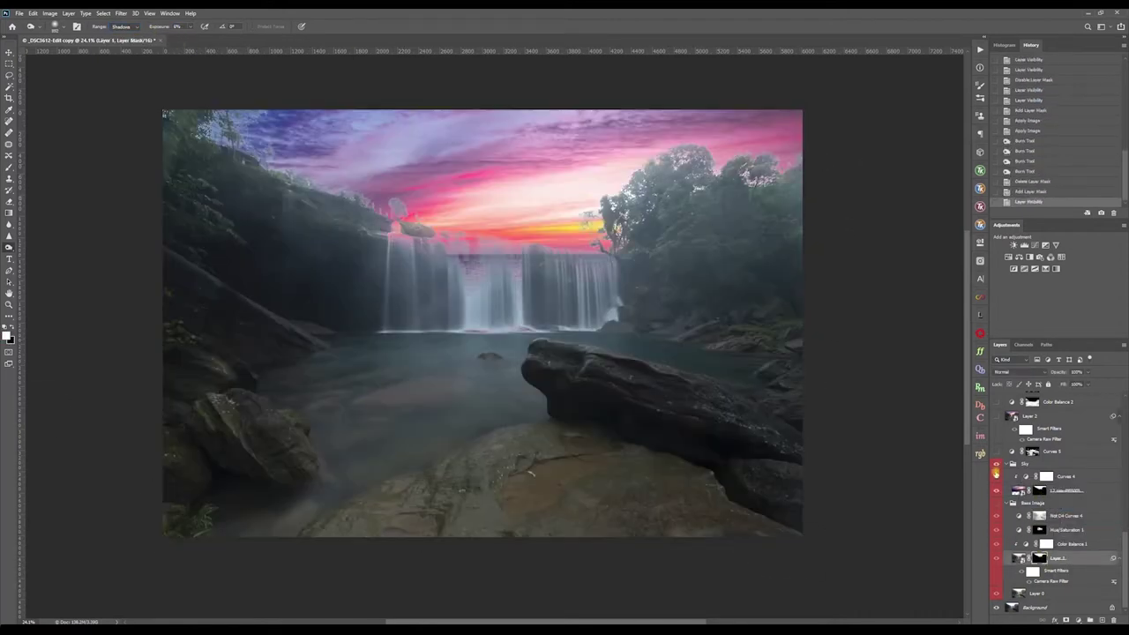
left_click(1041, 490, "alt")
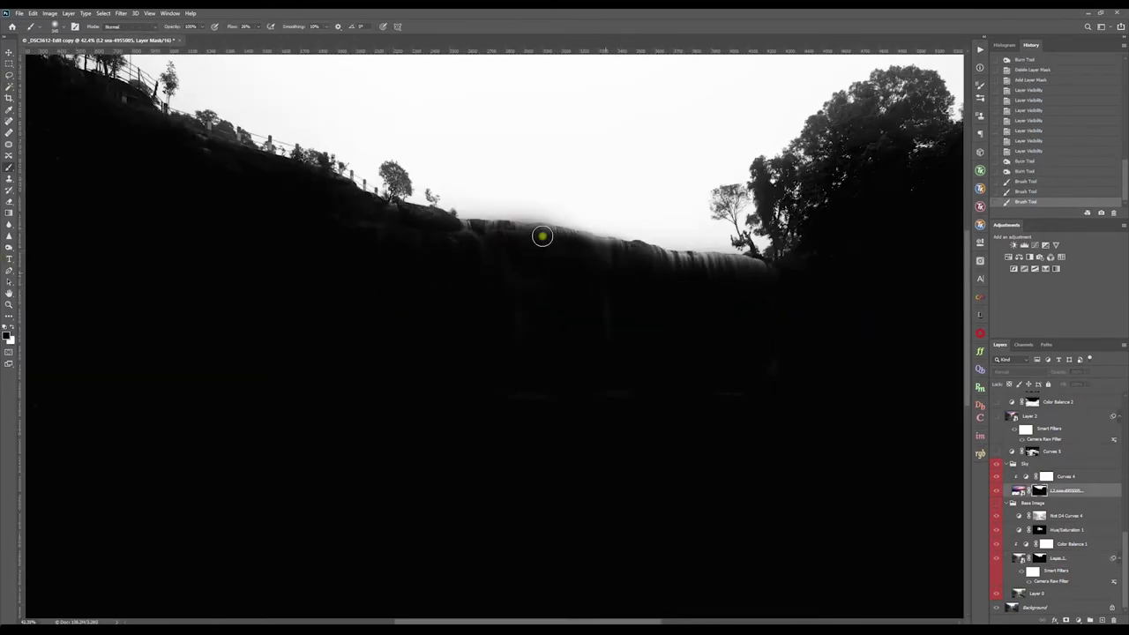
left_click_drag(542, 236, 767, 264)
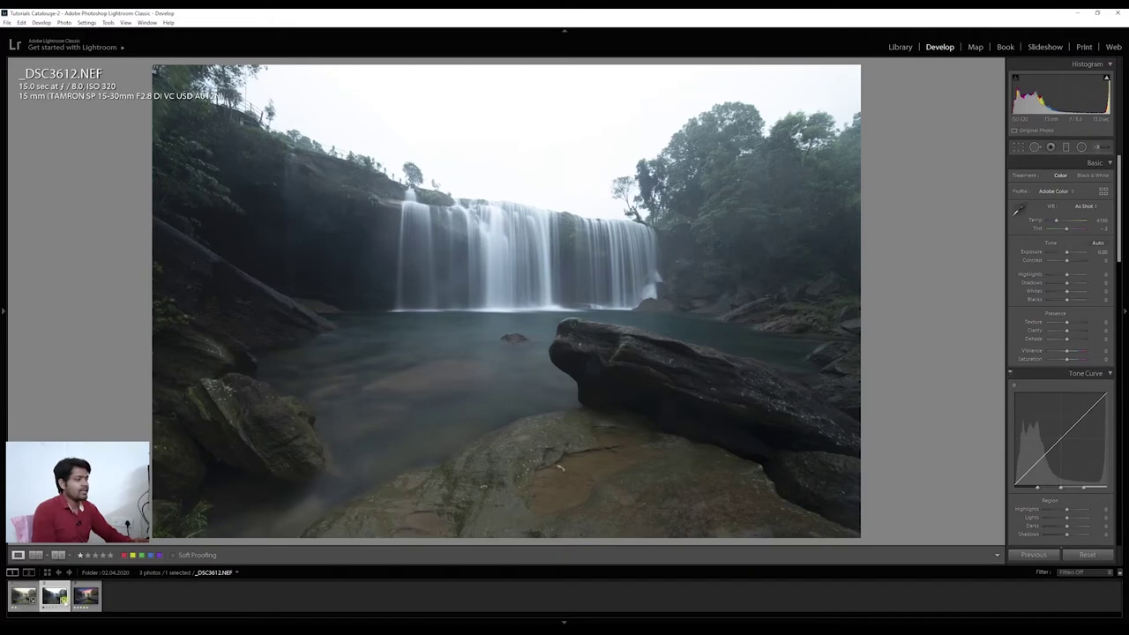
- In Lightroom Classic, compare the raw photo _DSC3612.NEF with the LR edited version and the final _DSC3612-Edit.jpg
left_click(21, 600)
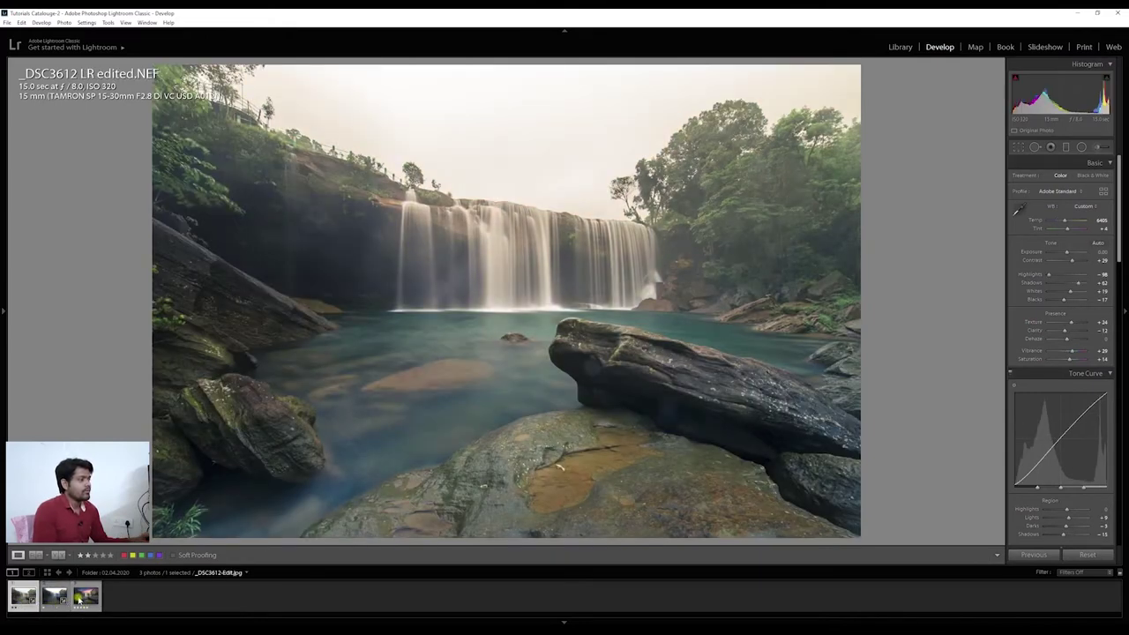
left_click(81, 598)
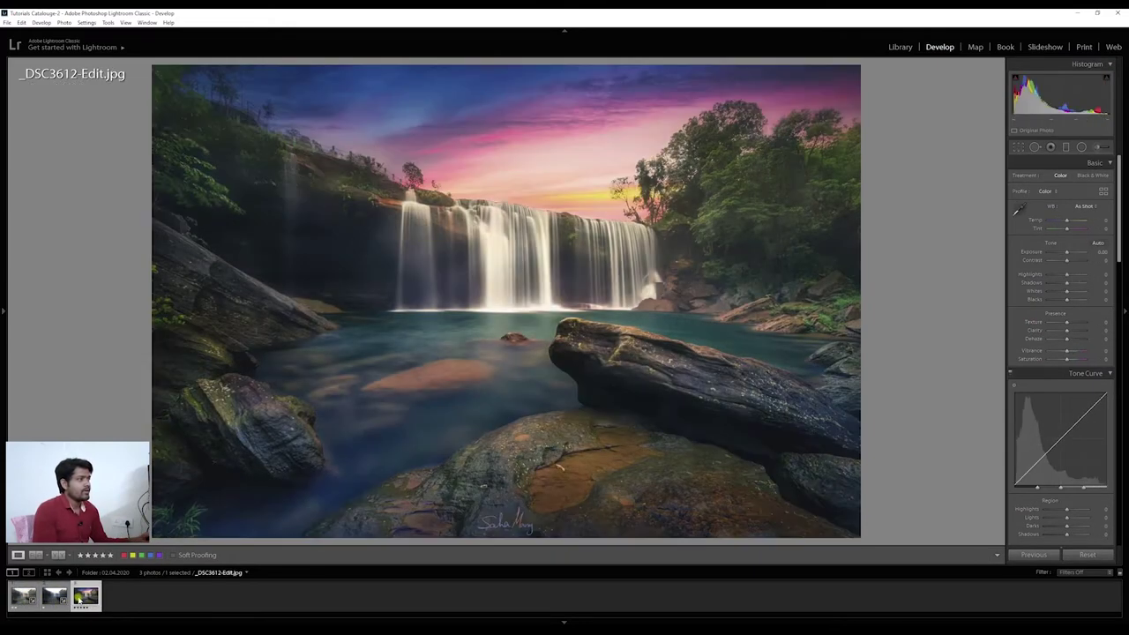
left_click(53, 598)
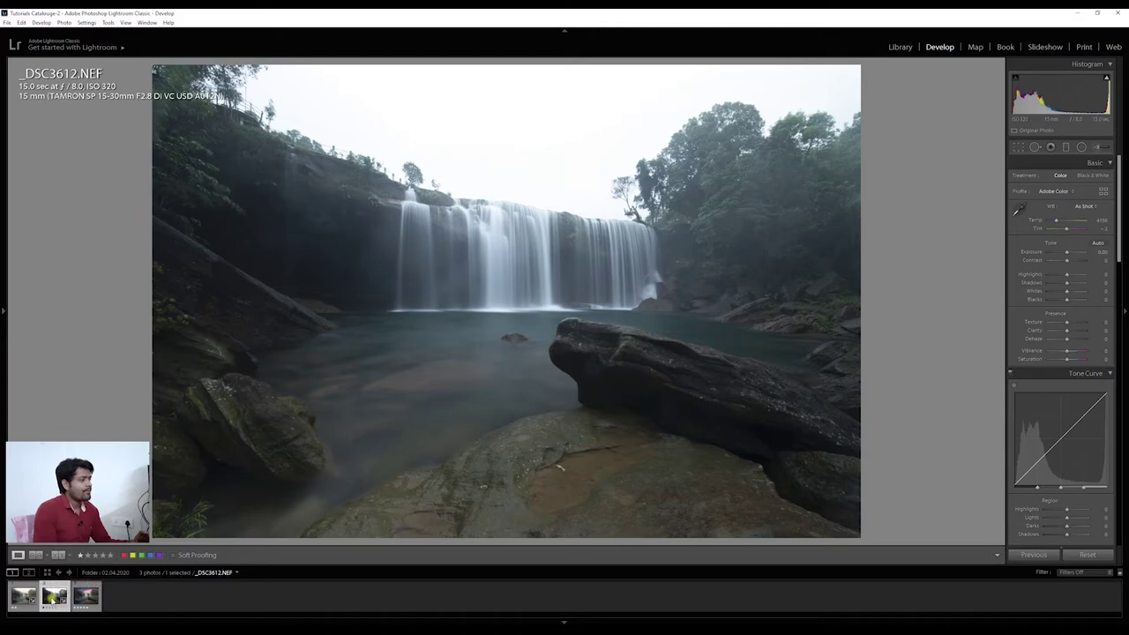
left_click(23, 597)
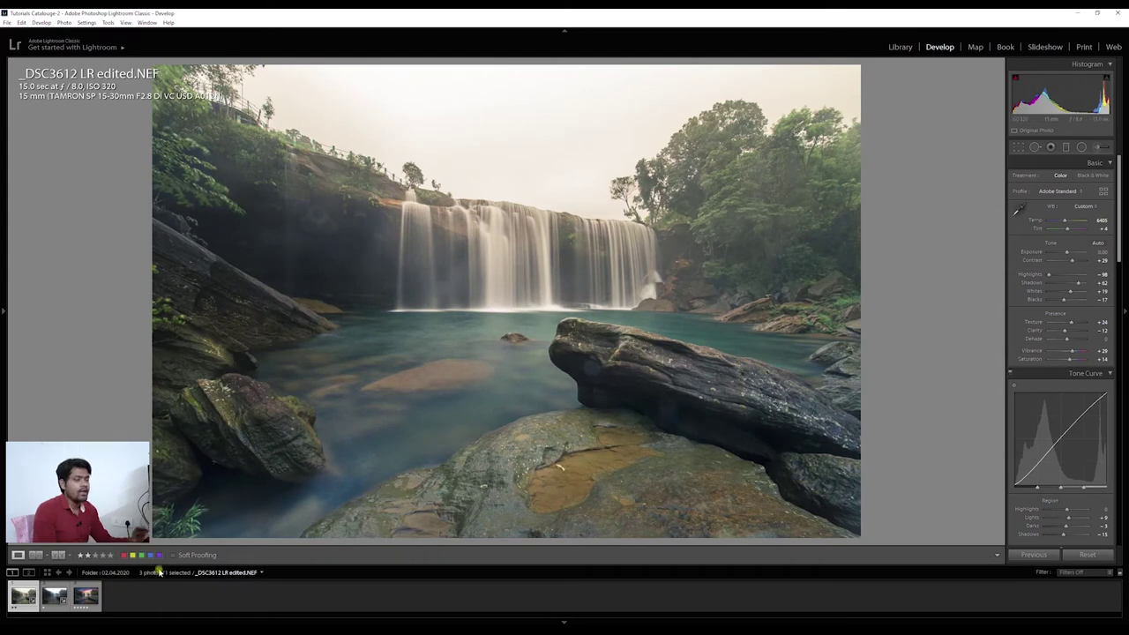
left_click(84, 600)
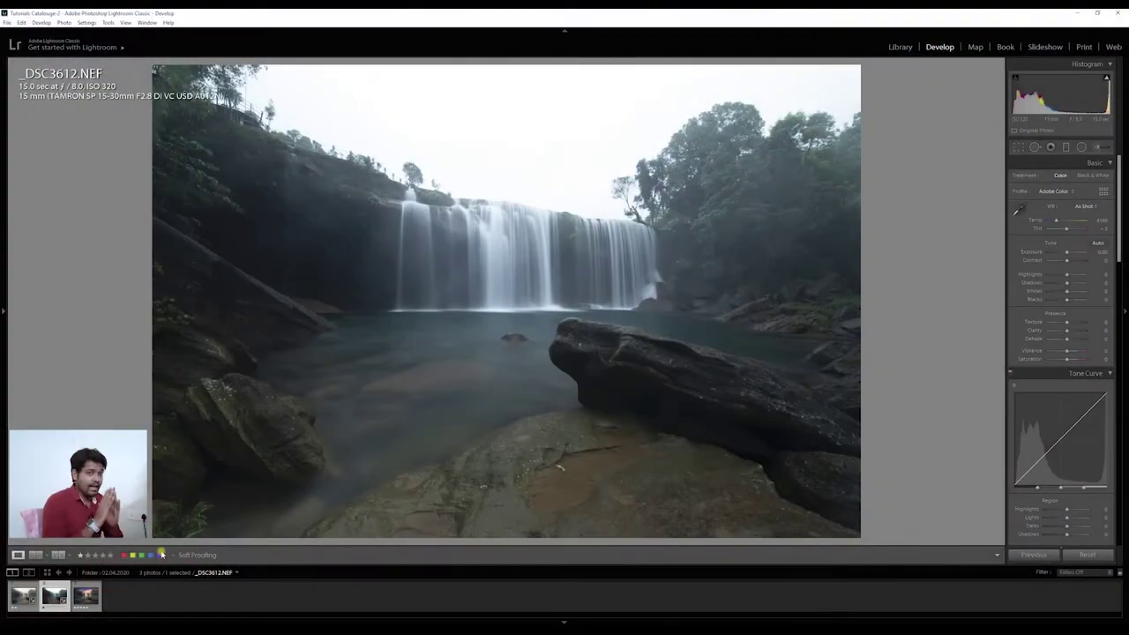
left_click(79, 604)
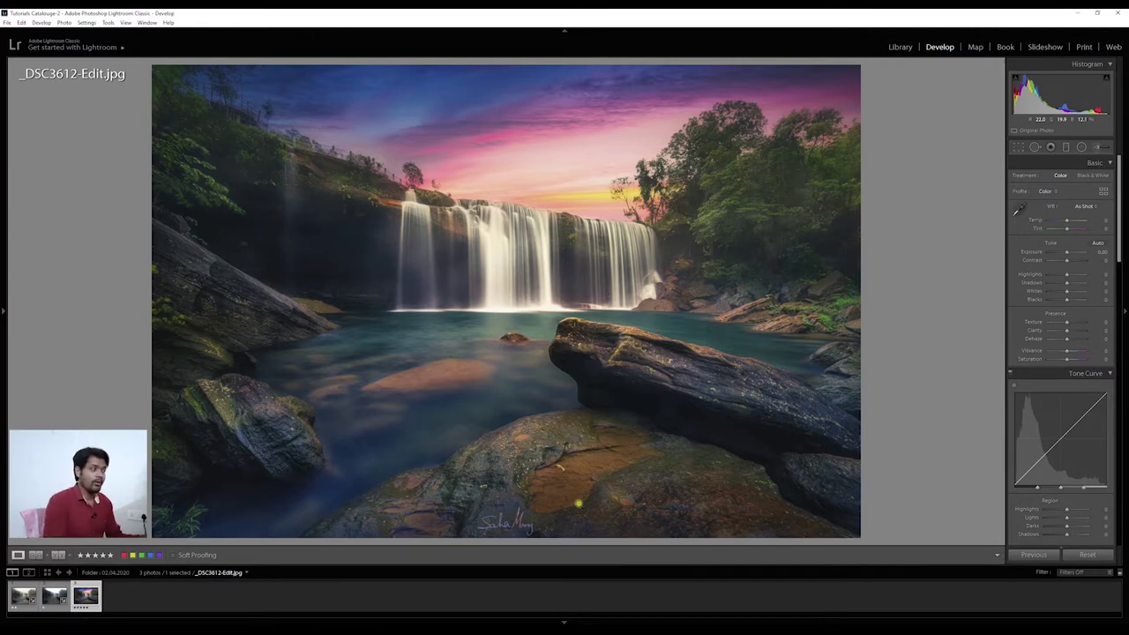
left_click(55, 598)
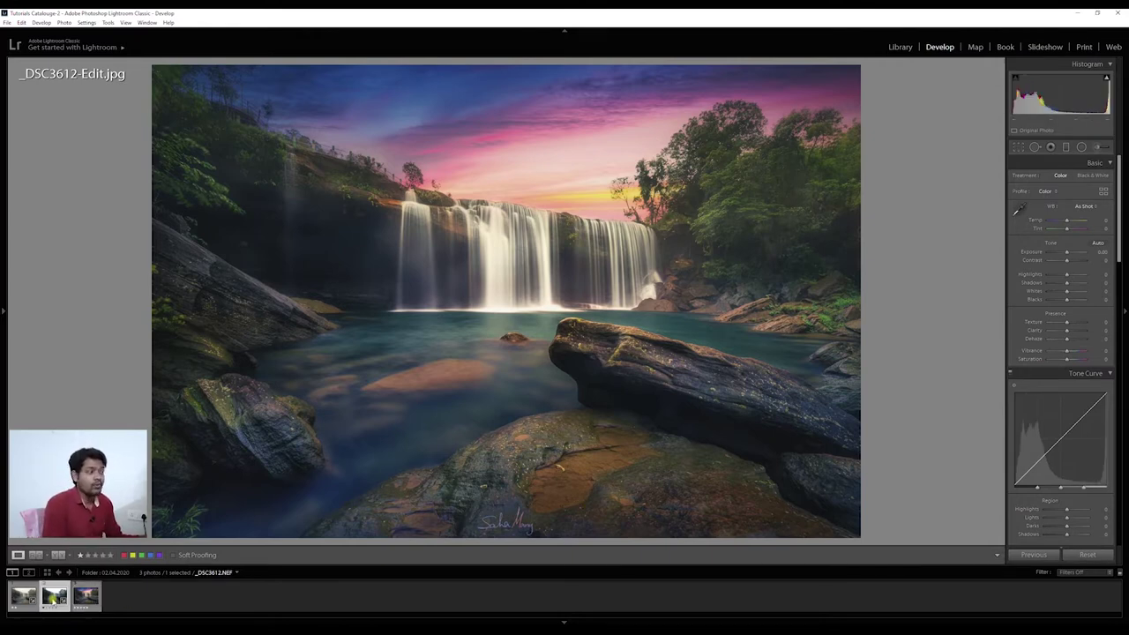
- Hide the filmstrip and set Shadows to +60 and Highlights to −33 on _DSC3612.NEF
left_click(564, 621)
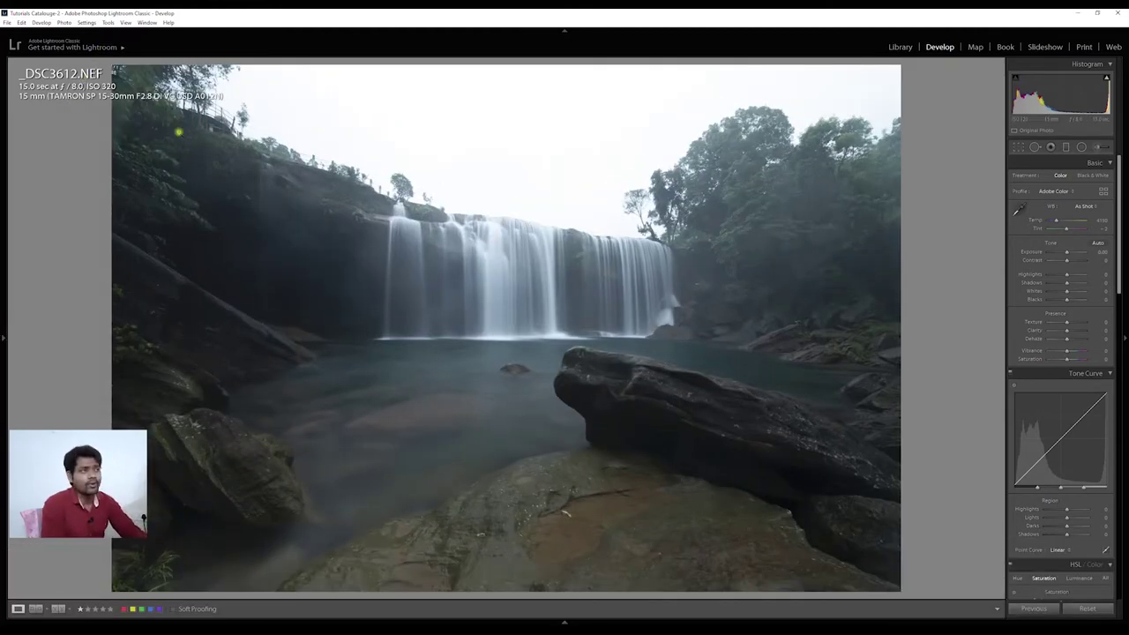
mouse_move(1064, 258)
left_mouse_down()
mouse_move(1085, 255)
mouse_move(1064, 255)
left_mouse_up()
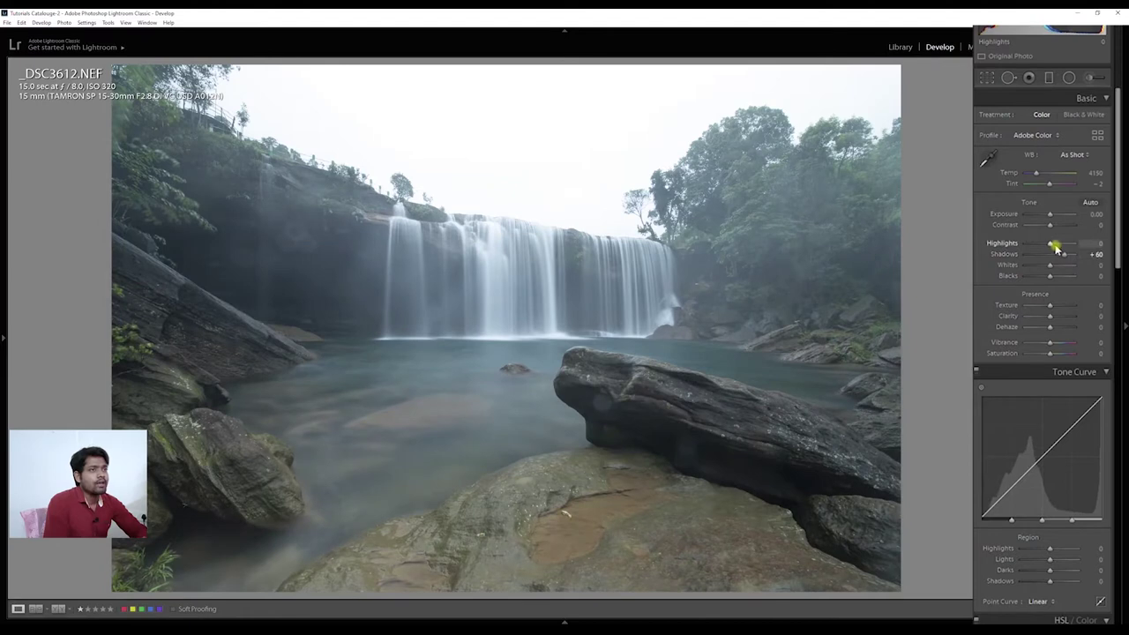
mouse_move(1051, 247)
left_mouse_down()
mouse_move(1013, 241)
mouse_move(1043, 247)
left_mouse_up()
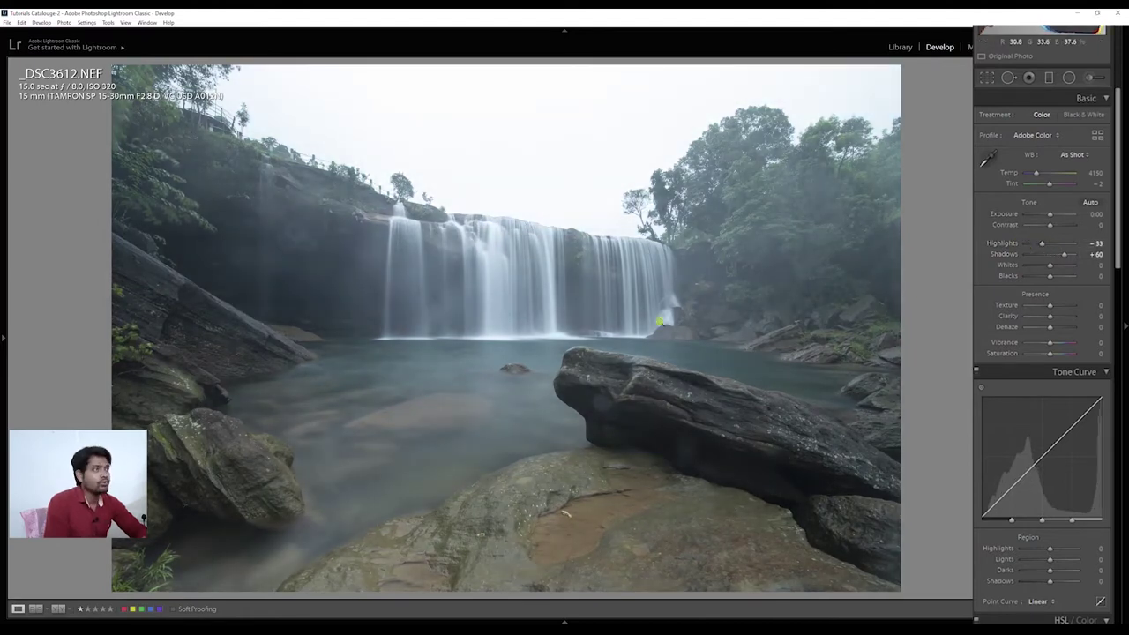
- Show the filmstrip and compare _DSC3612.NEF with the final _DSC3612-Edit.jpg, ending on the raw photo
left_click(565, 622)
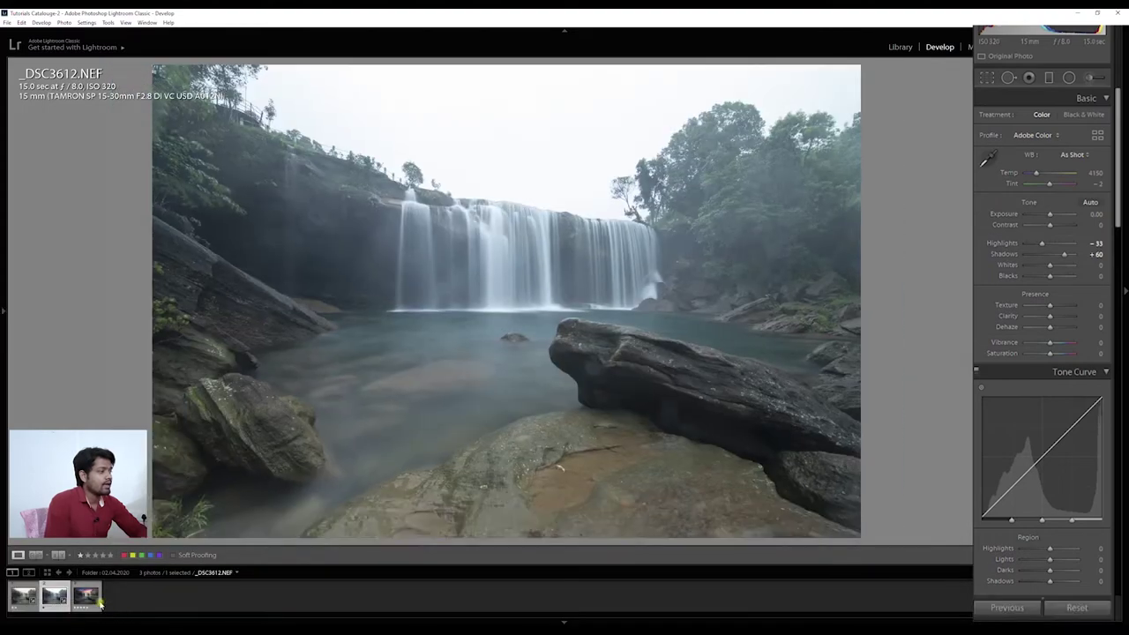
left_click(99, 600)
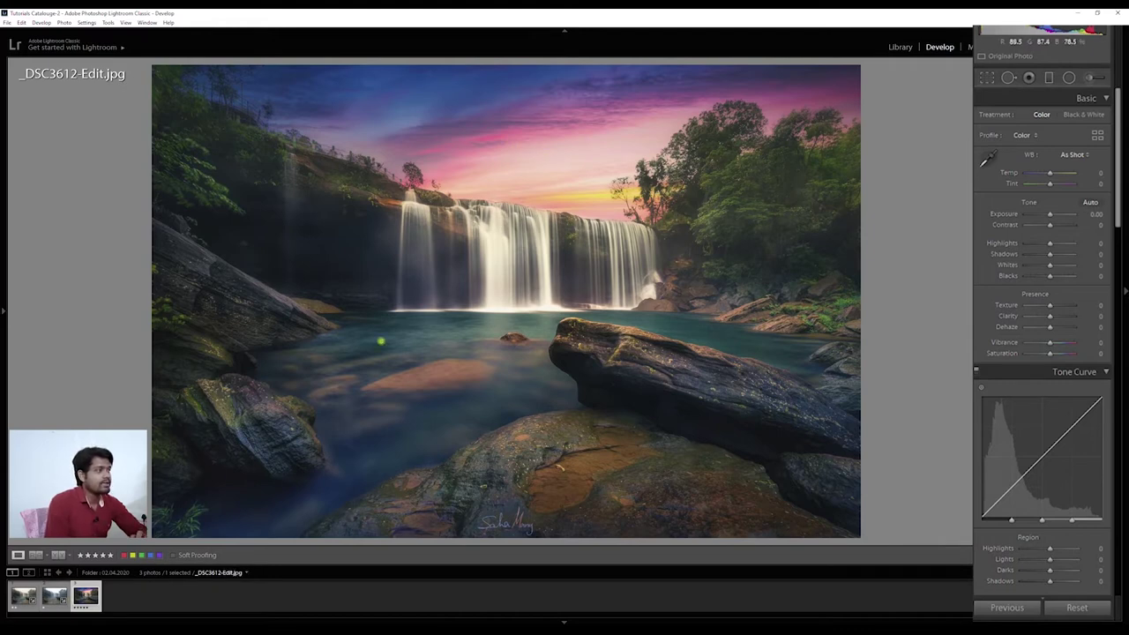
left_click(55, 596)
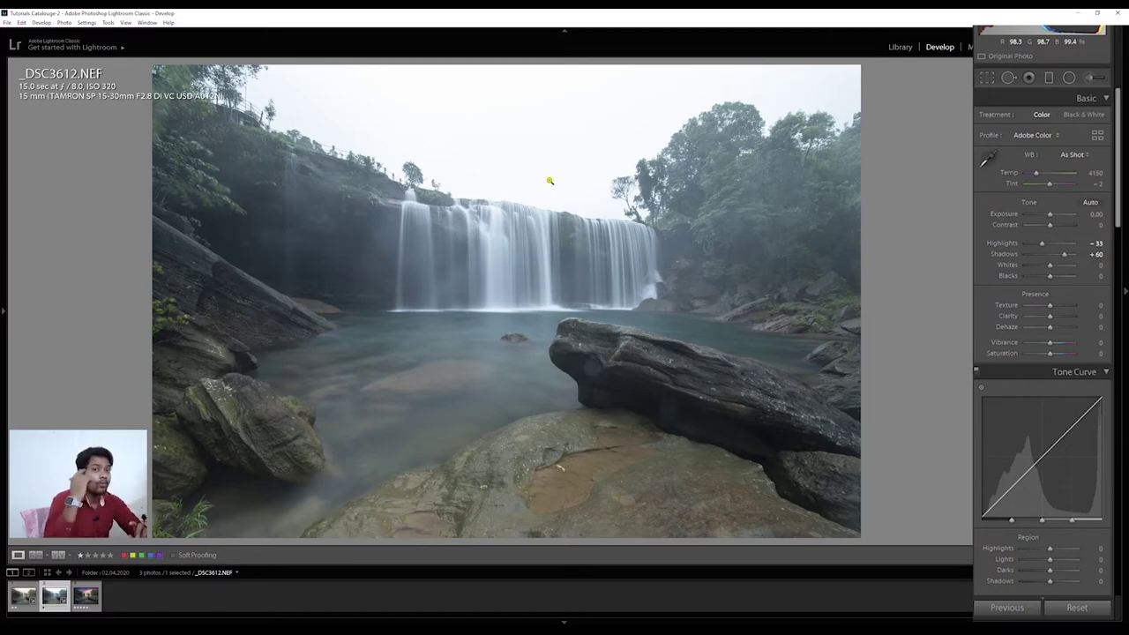
left_click(85, 598)
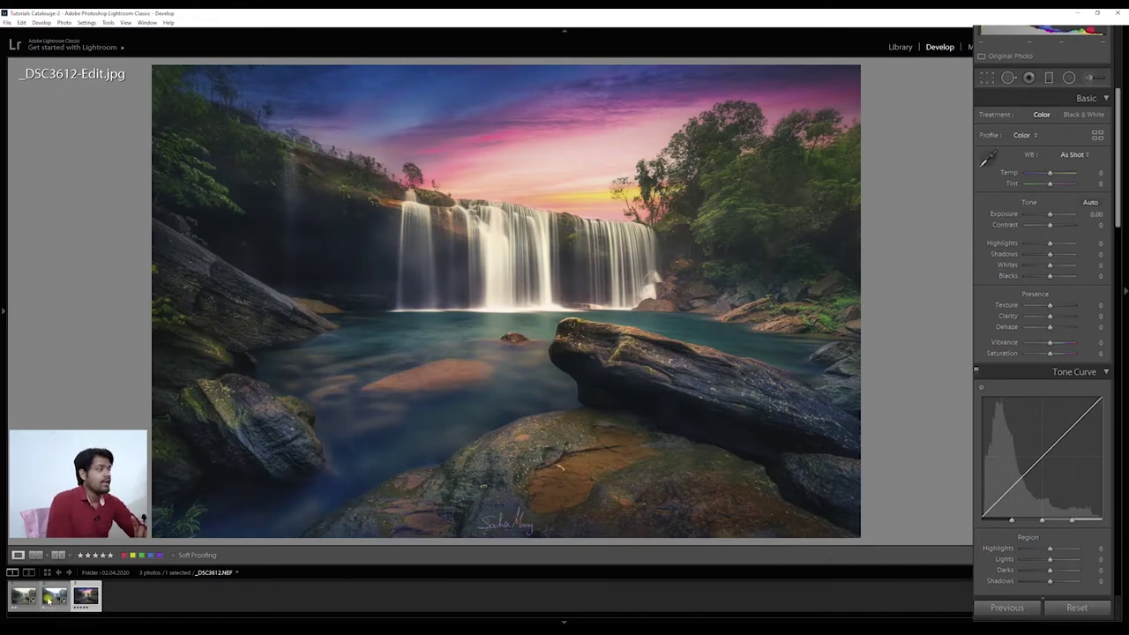
left_click(54, 597)
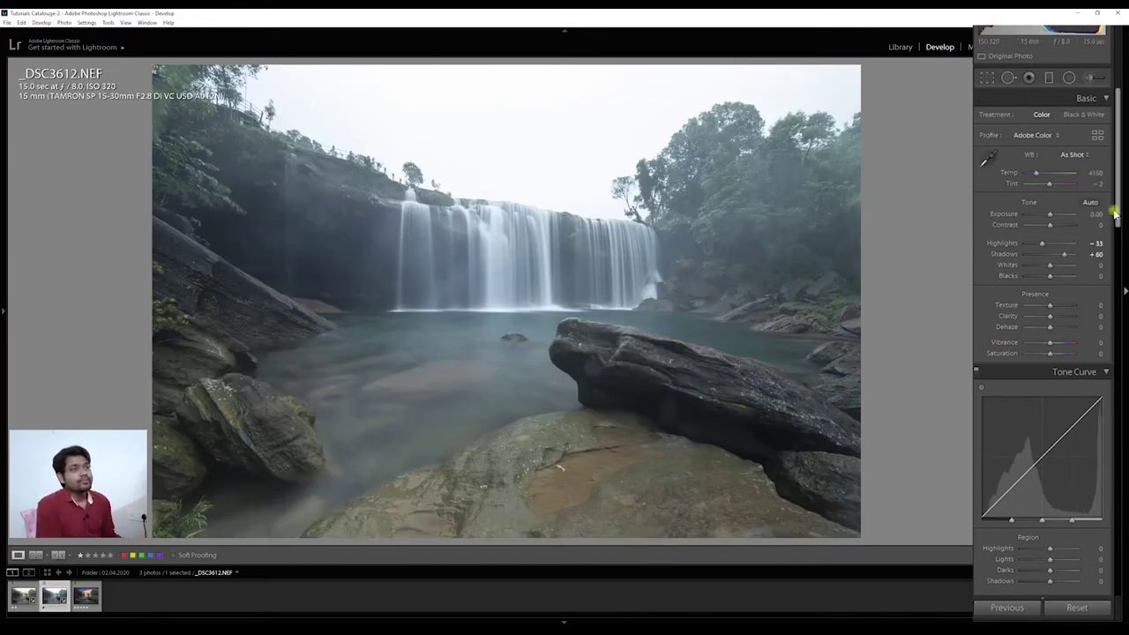
- Set Highlights to −60 and the white balance temperature to 5691, and inspect the dark cliff beside the waterfall
mouse_move(1042, 248)
left_mouse_down()
mouse_move(999, 246)
mouse_move(1035, 248)
left_mouse_up()
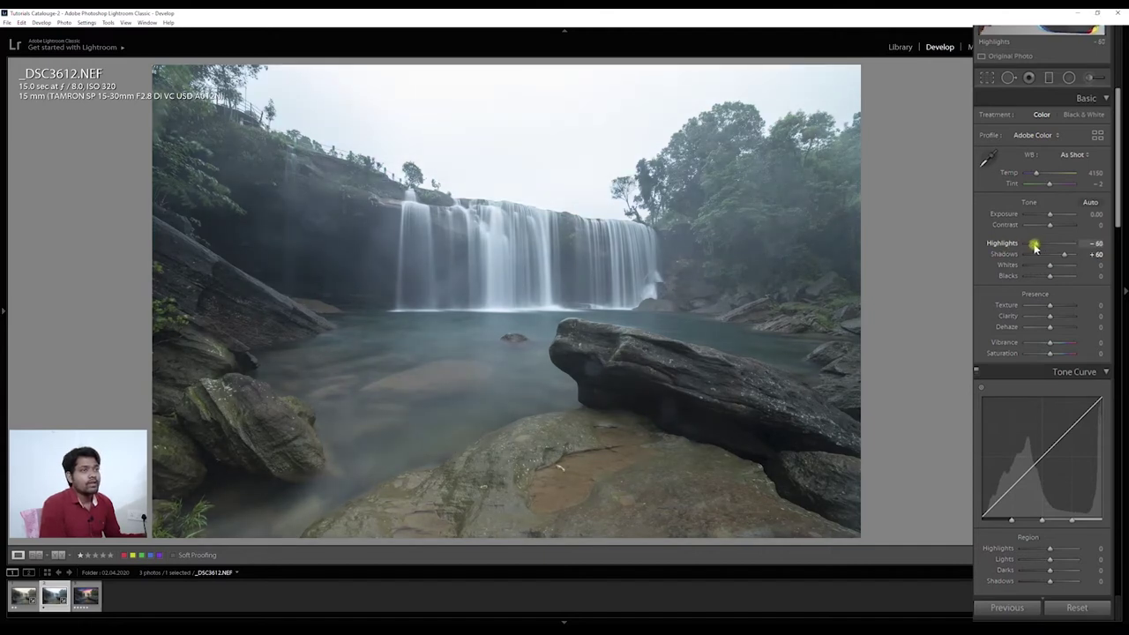
left_click_drag(1036, 173, 1044, 174)
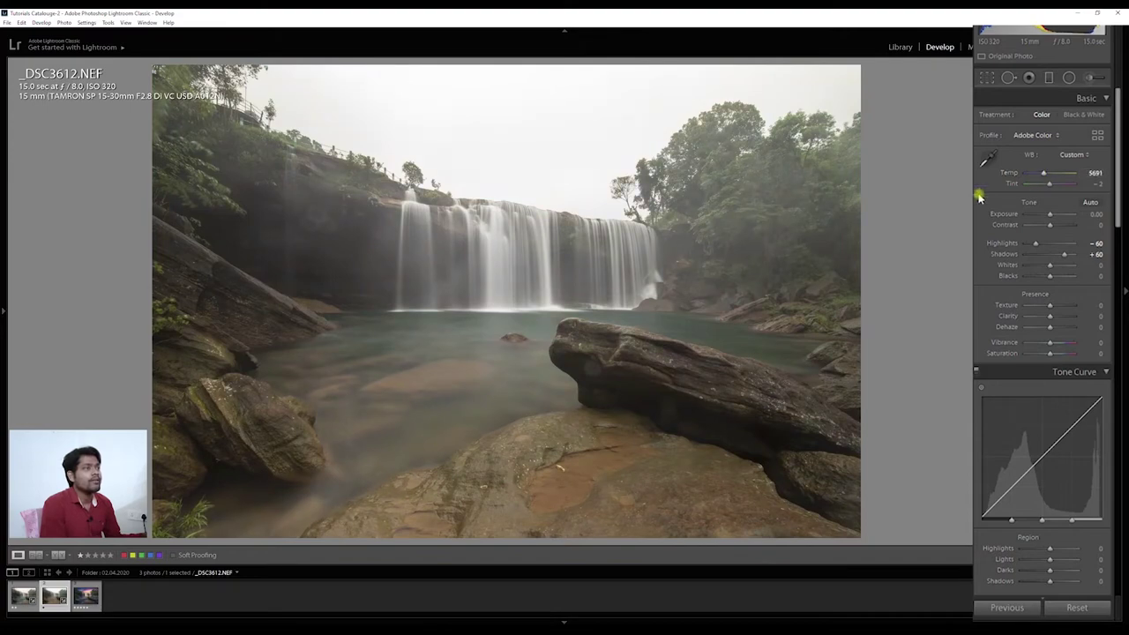
left_click(327, 240)
left_click_drag(425, 278, 596, 351)
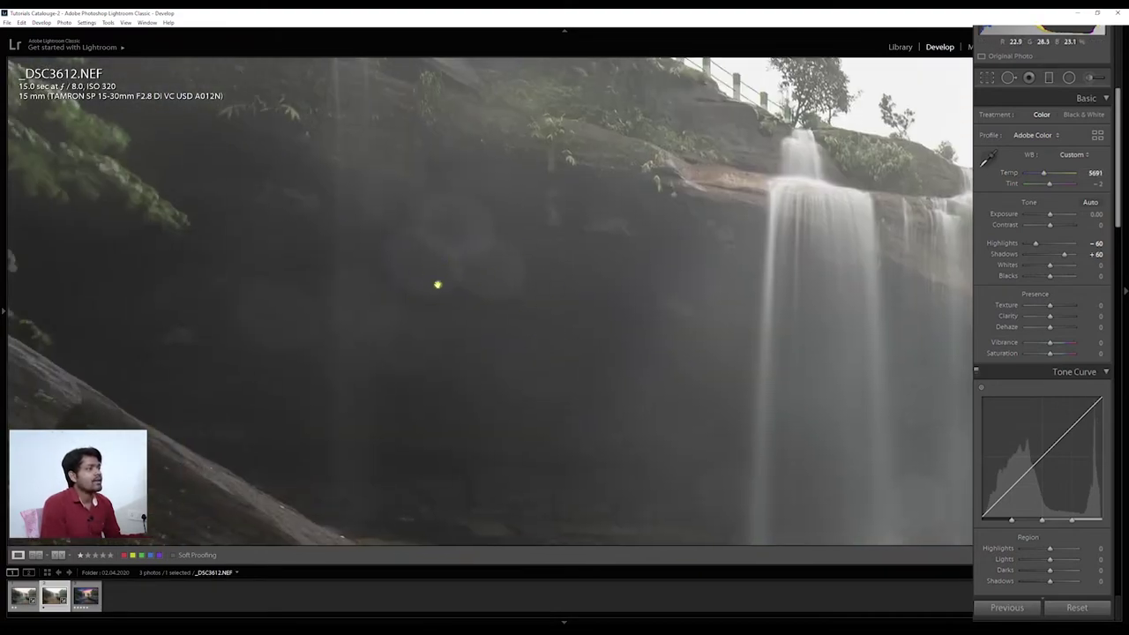
left_click(464, 274)
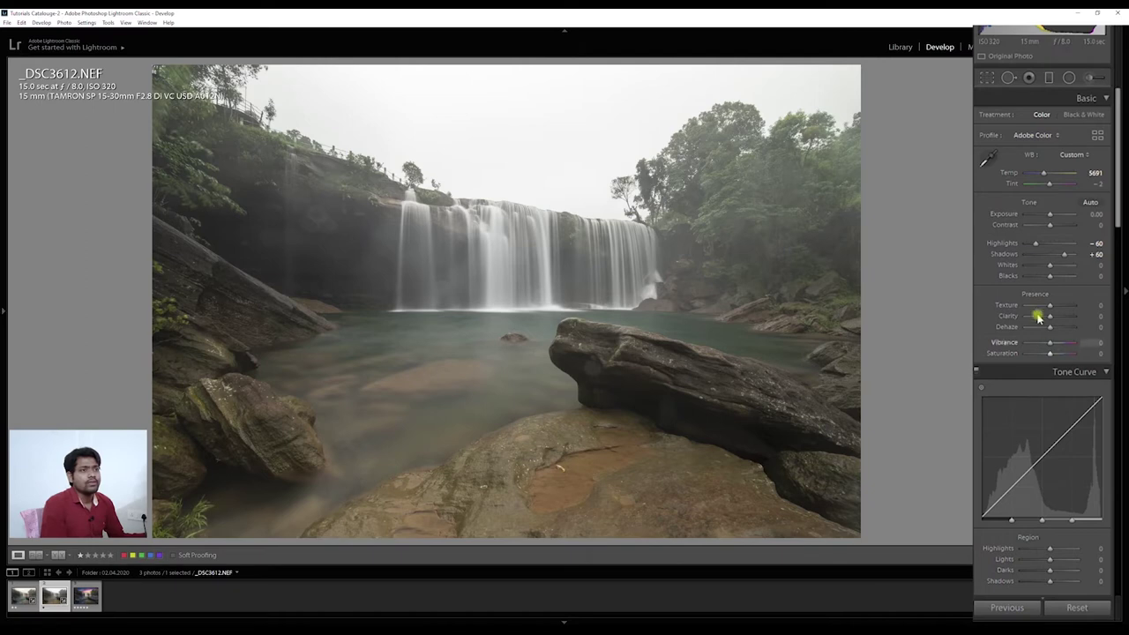
- Set Contrast to +33 and warm the white balance temperature to 6286
left_click_drag(1051, 228, 1057, 230)
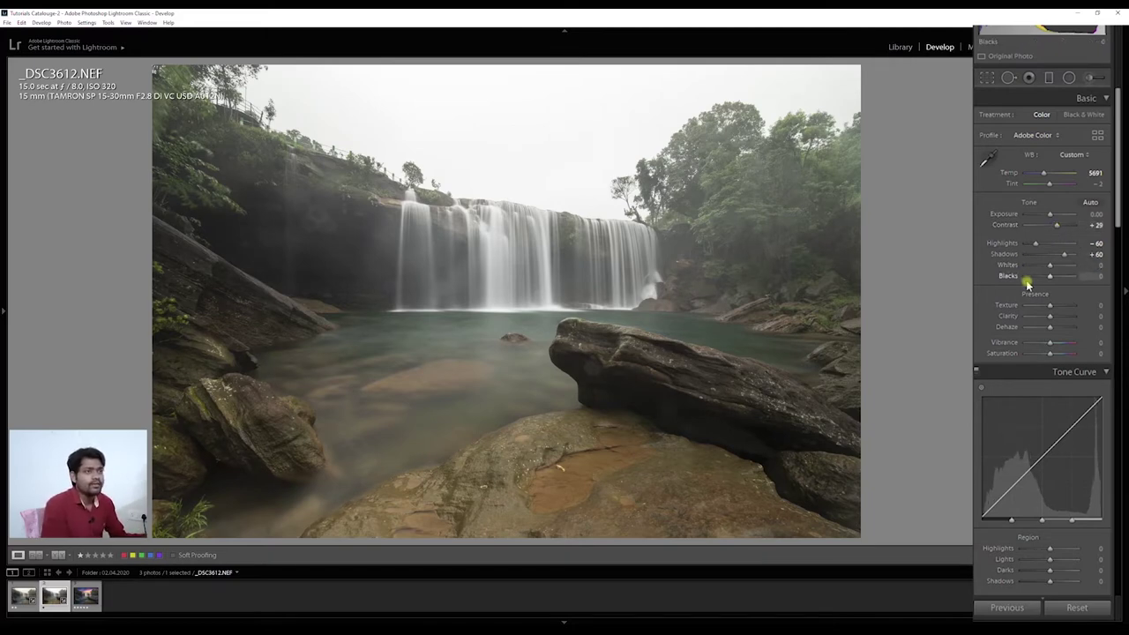
left_click_drag(1057, 226, 1057, 226)
left_click_drag(1044, 177, 1049, 178)
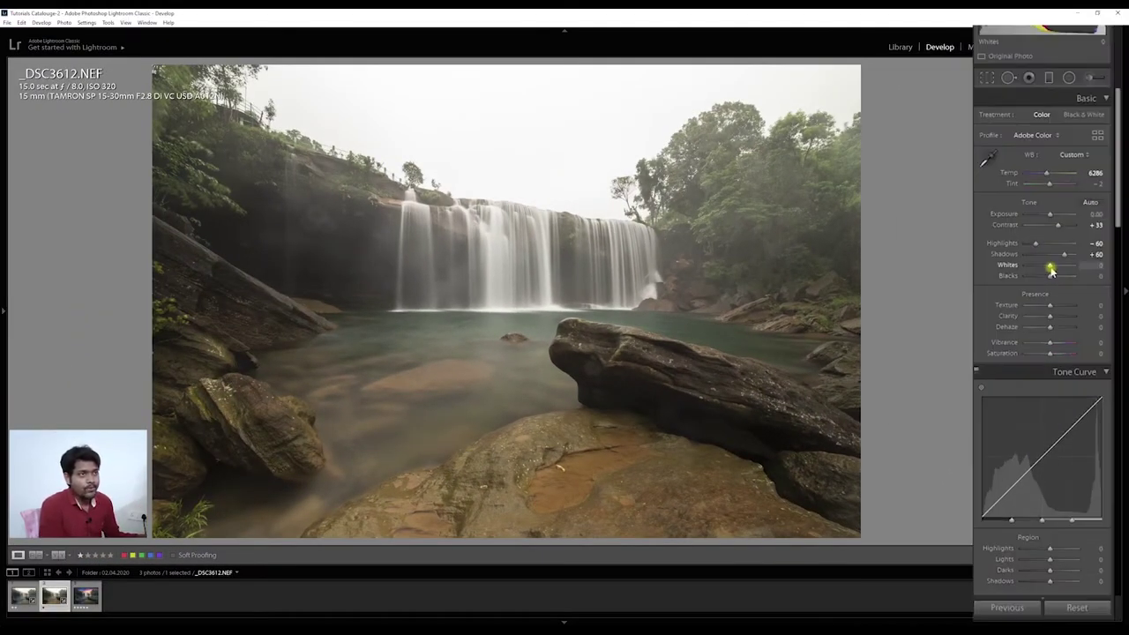
- Set Whites to +19 with the clipping preview, Blacks to −5, Texture to +31, Clarity to −21, Dehaze to +2, Vibrance to +19 and Saturation to −12
left_click(1050, 269, "alt")
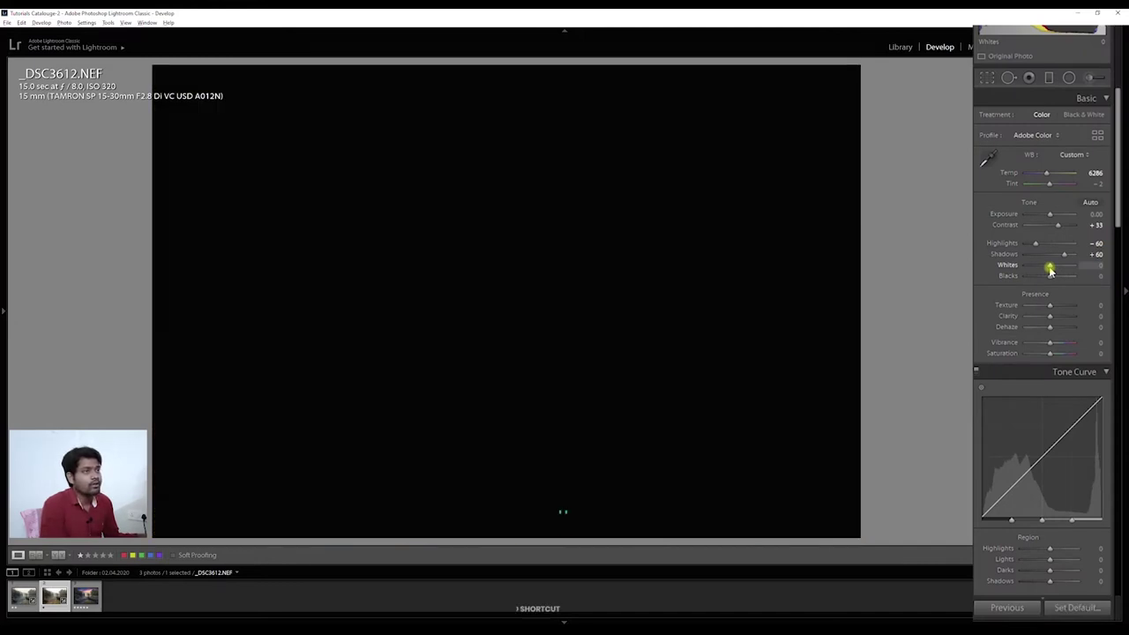
left_click_drag(1050, 269, 1055, 269)
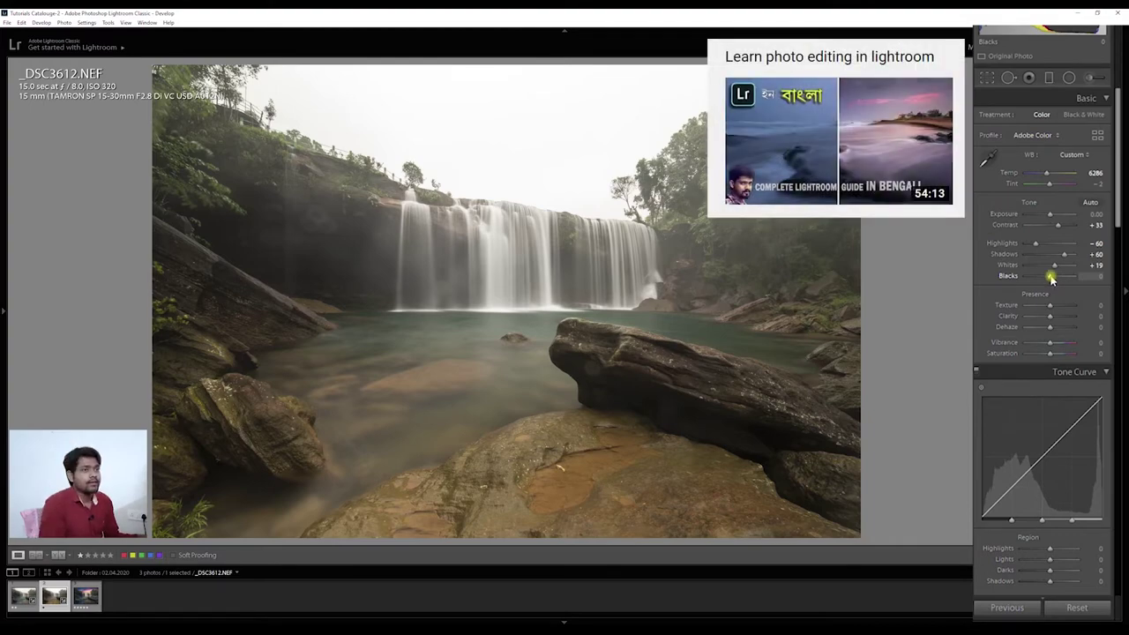
left_click_drag(1051, 278, 1058, 311)
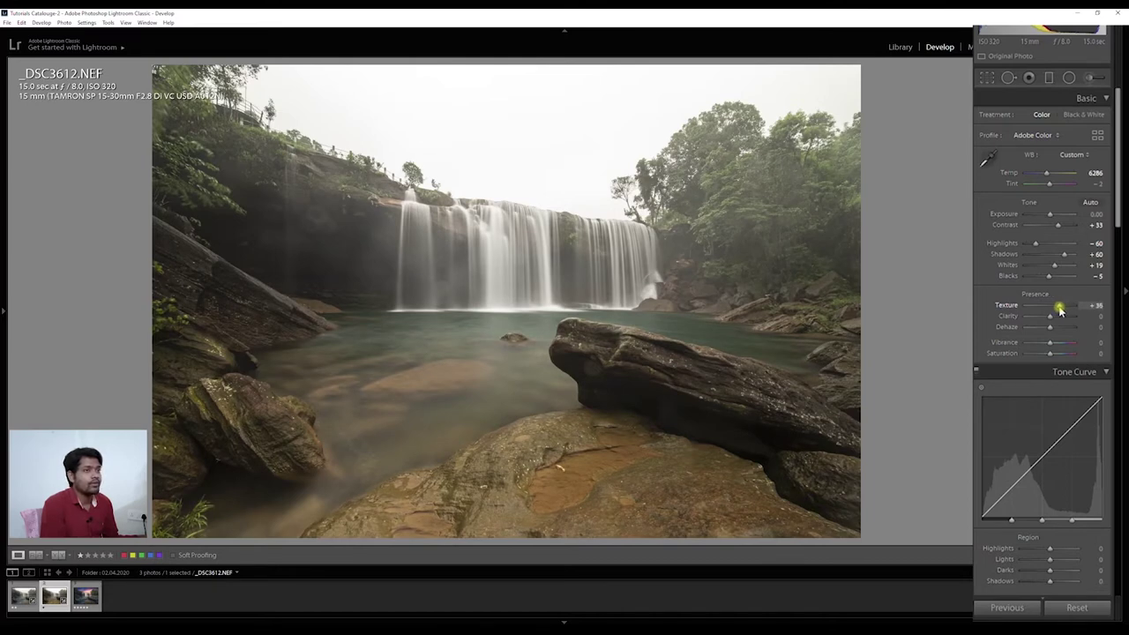
left_click_drag(1050, 316, 1049, 357)
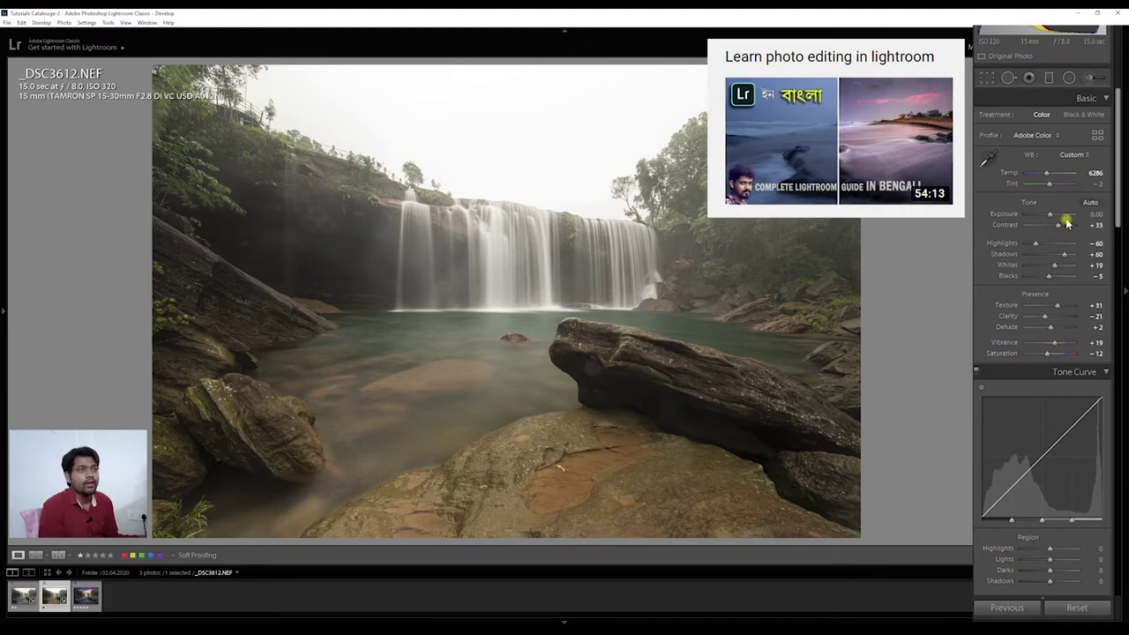
- Set the white balance Tint to +4 and fine-tune Contrast to +33
left_click_drag(1050, 184, 1051, 184)
scroll(1116, 310, "down", 2)
scroll(1115, 312, "up", 2)
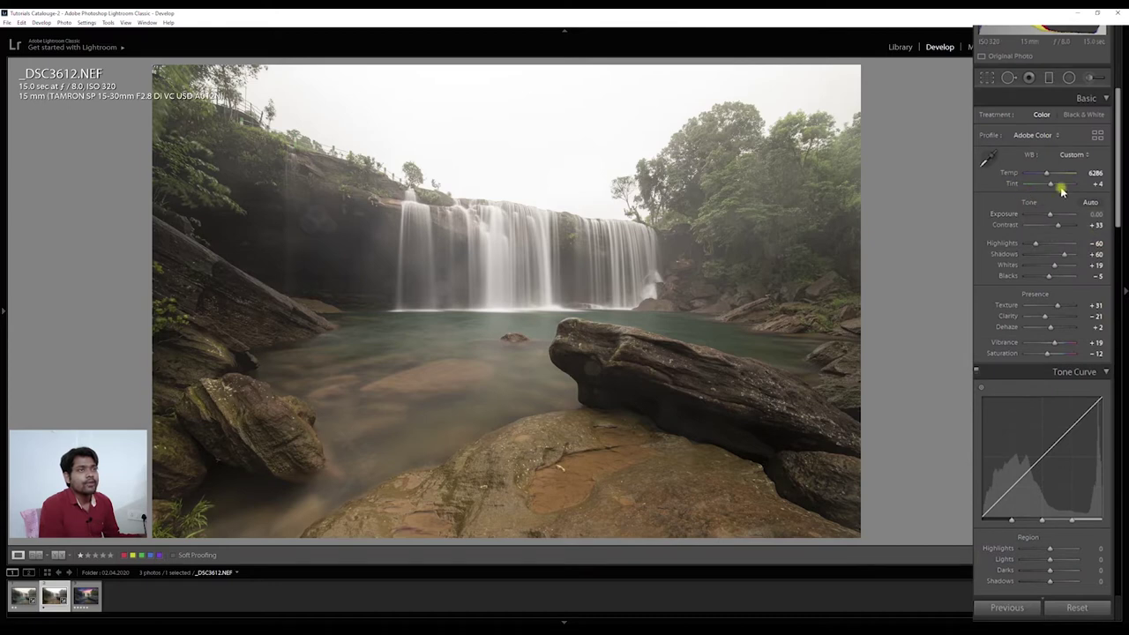
scroll(1115, 359, "down", 3)
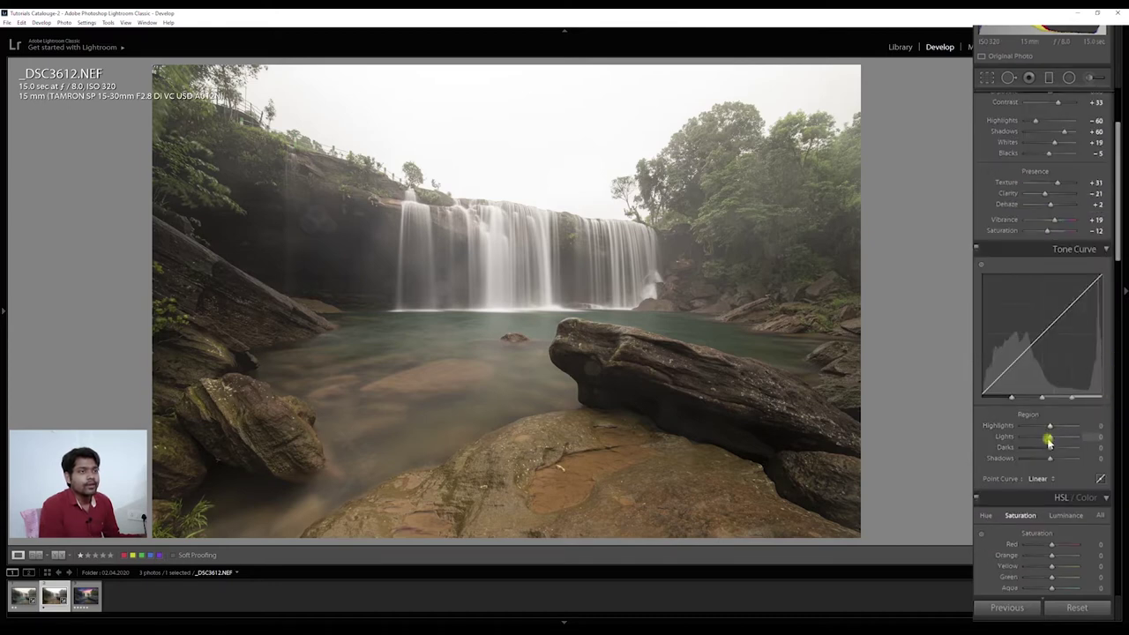
scroll(1078, 249, "up", 3)
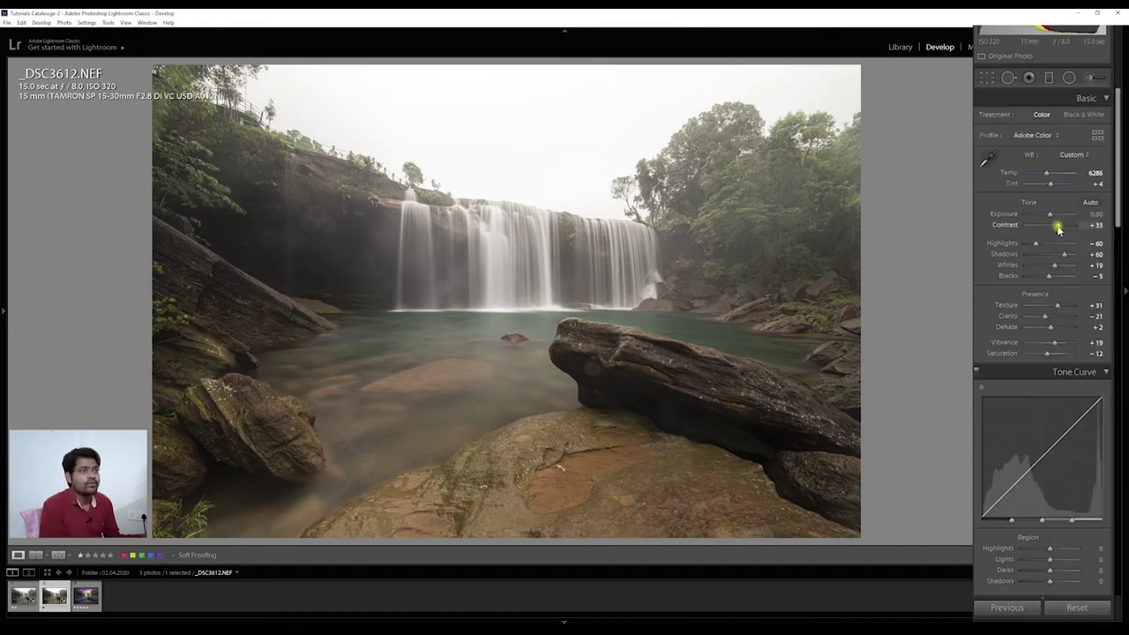
left_click_drag(1065, 229, 1059, 229)
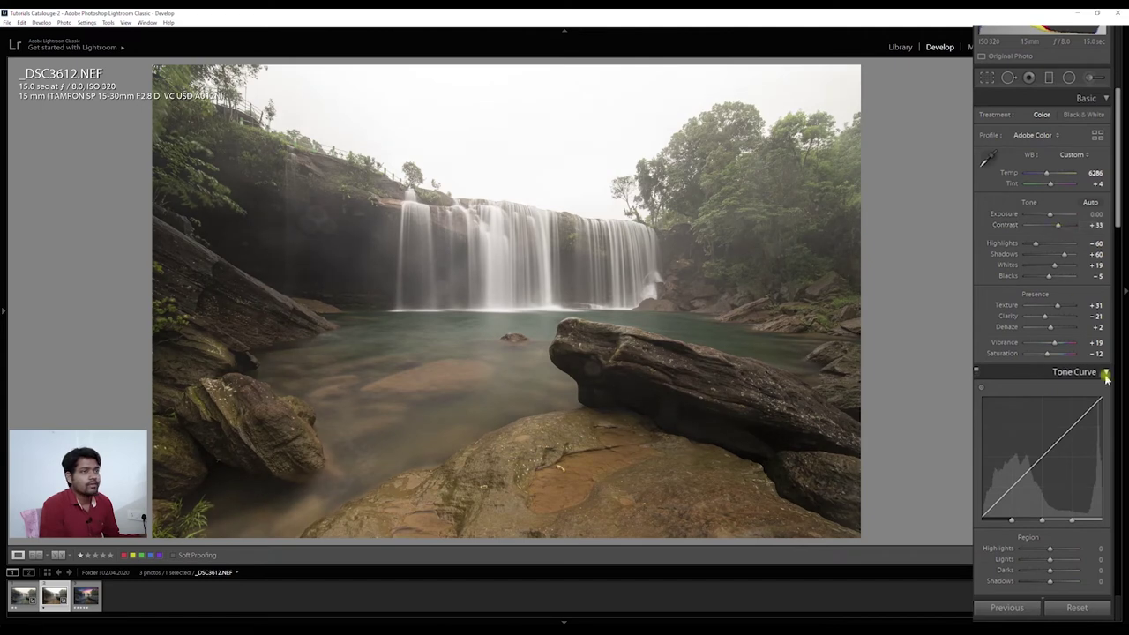
- Set the tone curve's Lights to +22 and Darks to −18, and inspect the dark cliff beside the waterfall up close
scroll(1099, 371, "down", 3)
scroll(1086, 320, "down", 3)
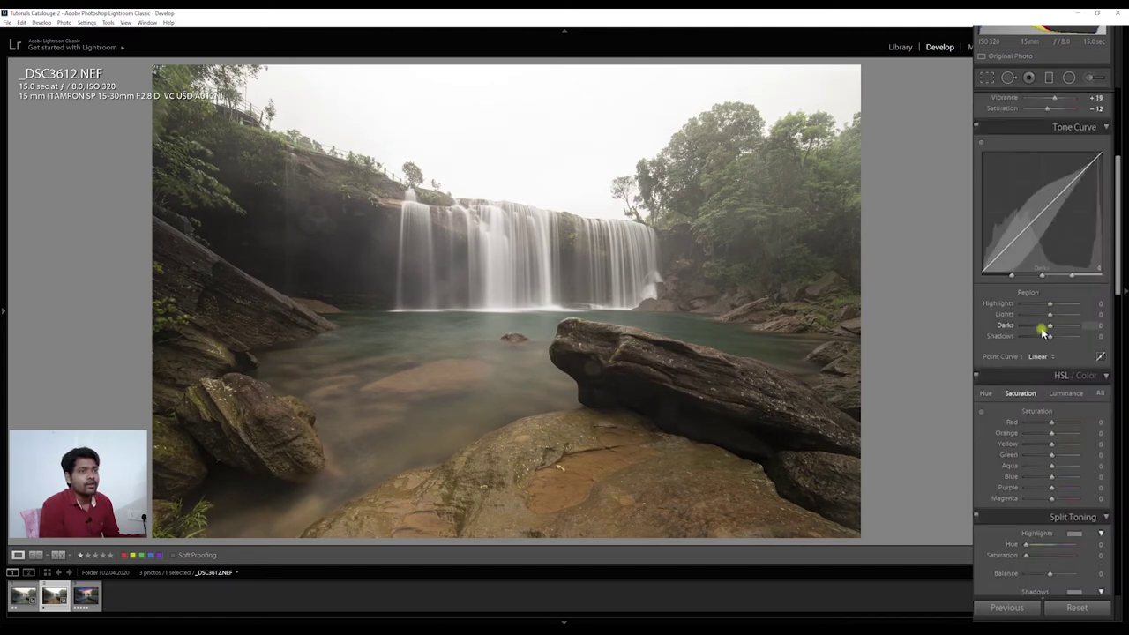
mouse_move(1050, 319)
left_mouse_down()
mouse_move(1061, 318)
mouse_move(1047, 330)
left_mouse_up()
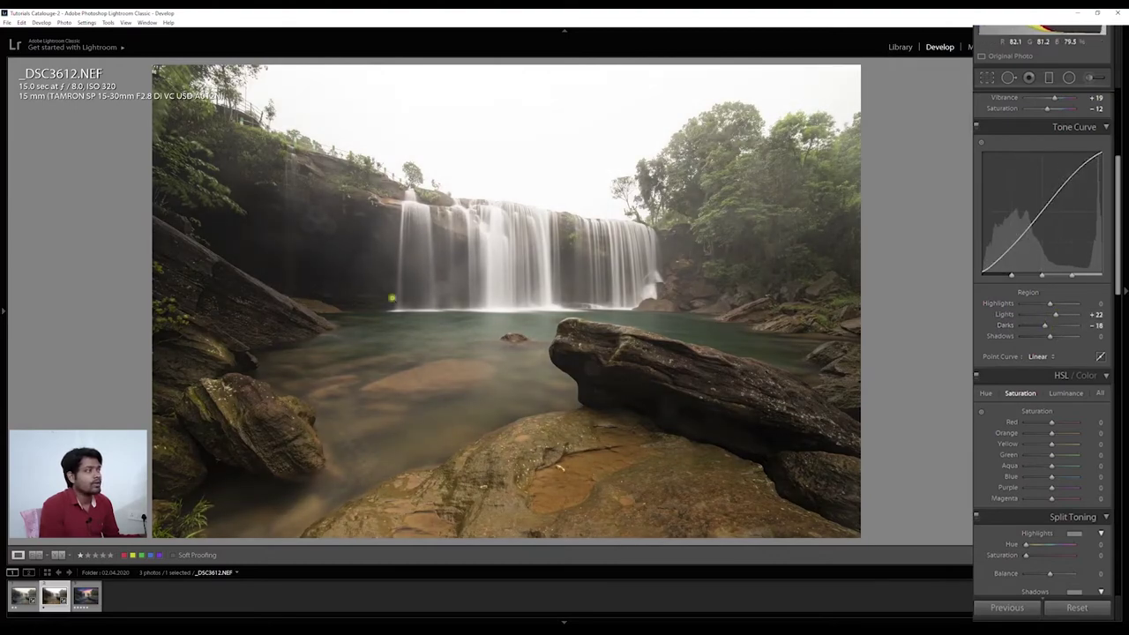
left_click(292, 265)
left_click_drag(292, 265, 616, 340)
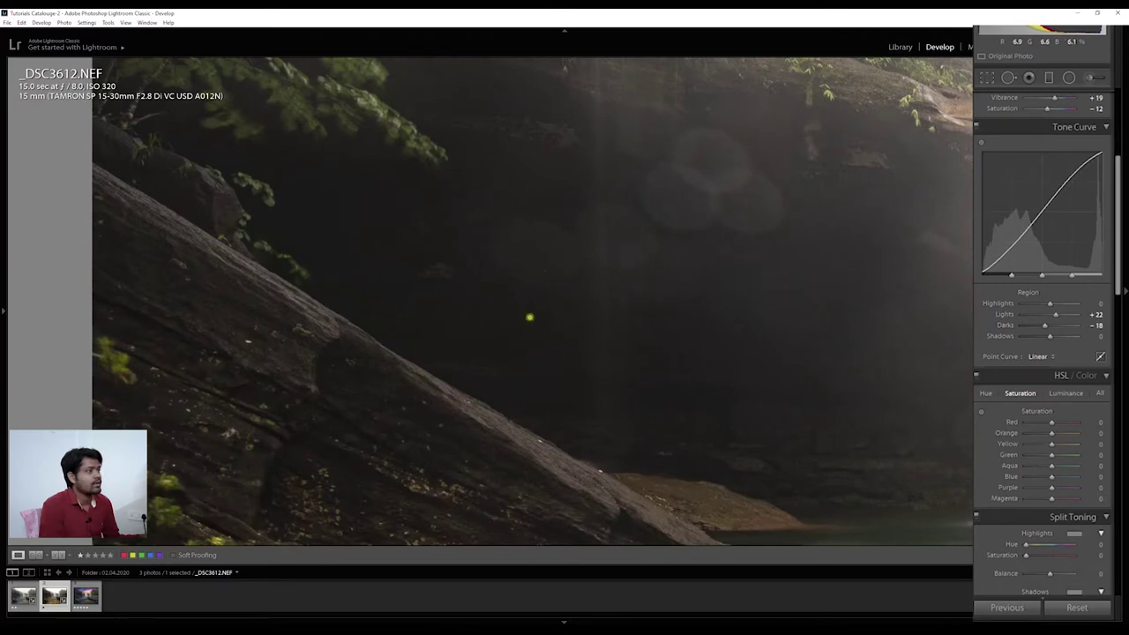
left_click(529, 318)
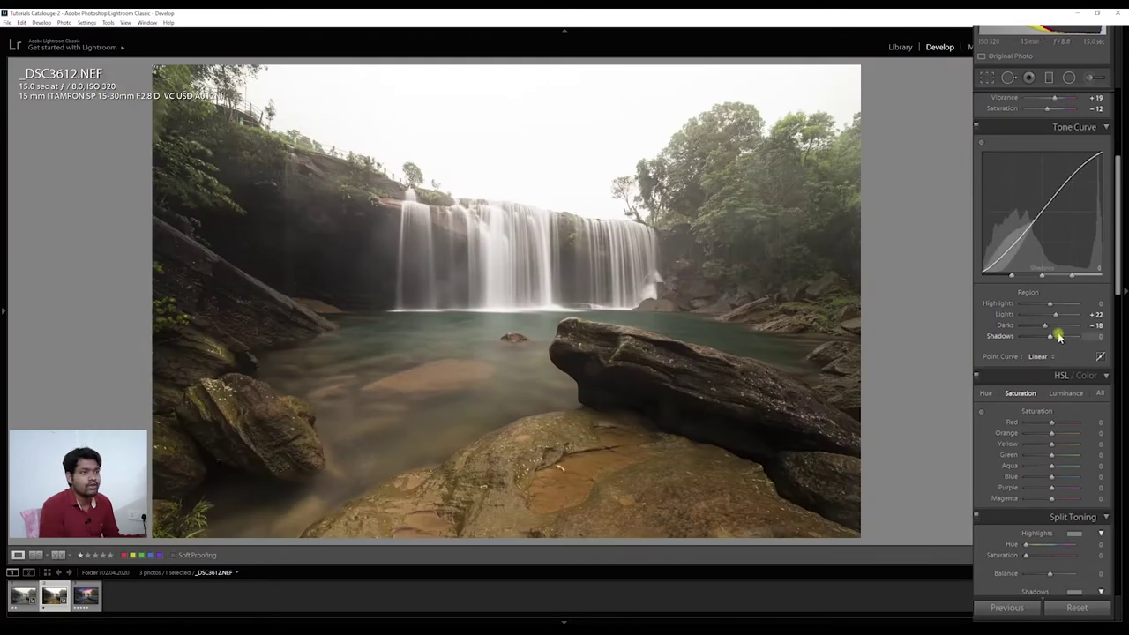
- Set the tone curve's Shadows to +15 and Darks to −28, and compare the photo with and without the curve
mouse_move(1051, 339)
left_mouse_down()
mouse_move(1060, 343)
mouse_move(1042, 327)
mouse_move(1053, 340)
left_mouse_up()
left_click(977, 128)
left_click(977, 128)
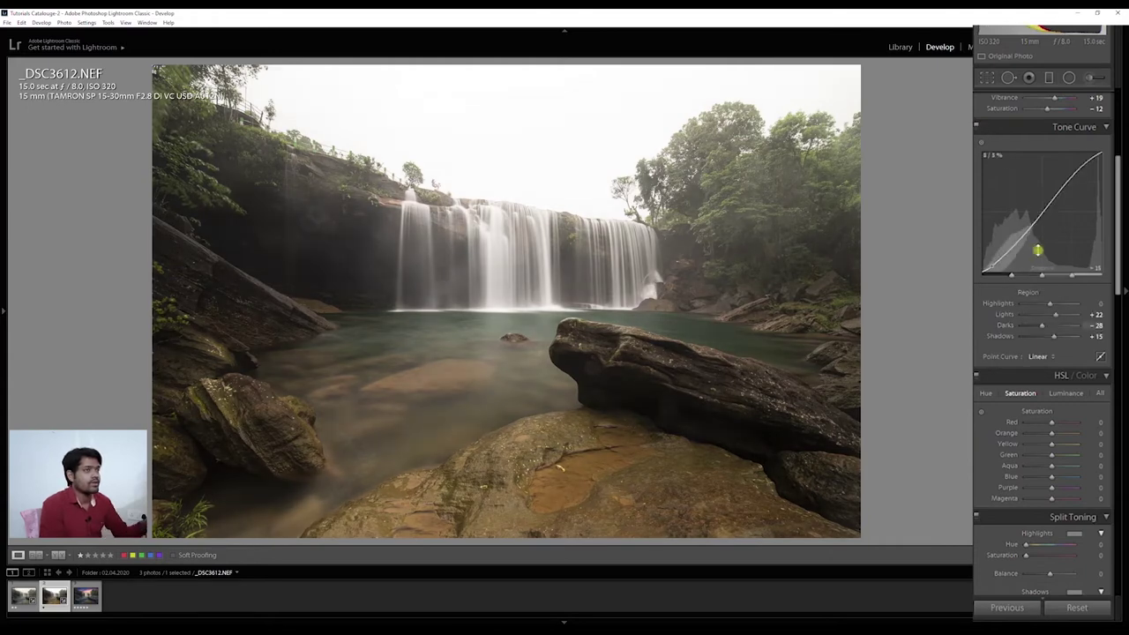
- Add a tilted graduated filter from the sky over the right-hand trees, reset its effects and set its Temp to 22
scroll(1117, 401, "up", 3)
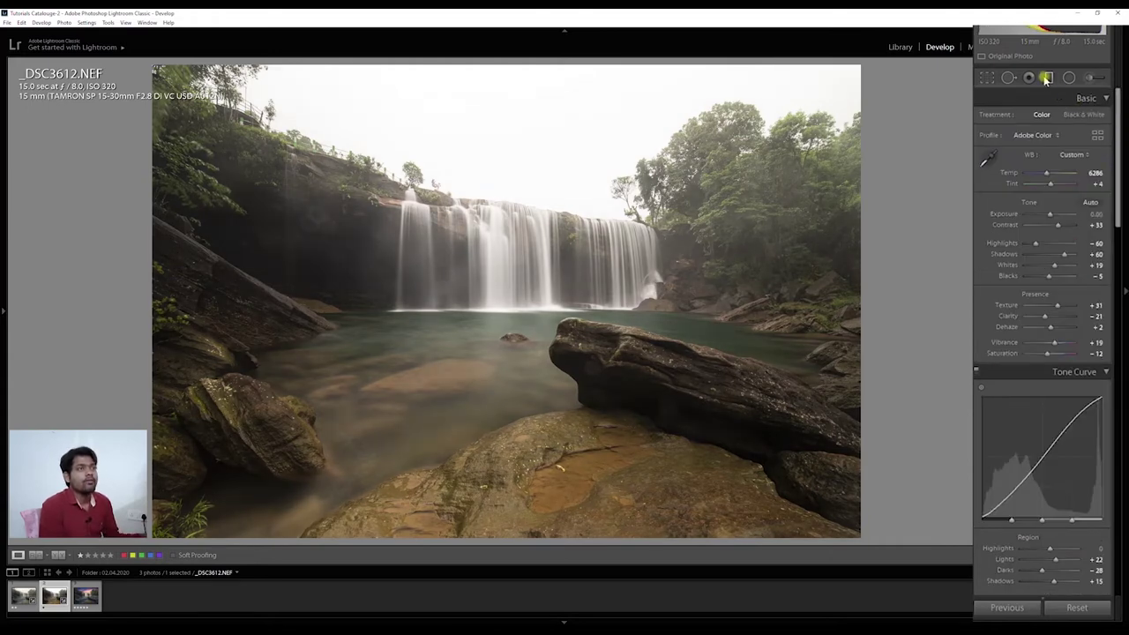
left_click(1047, 79)
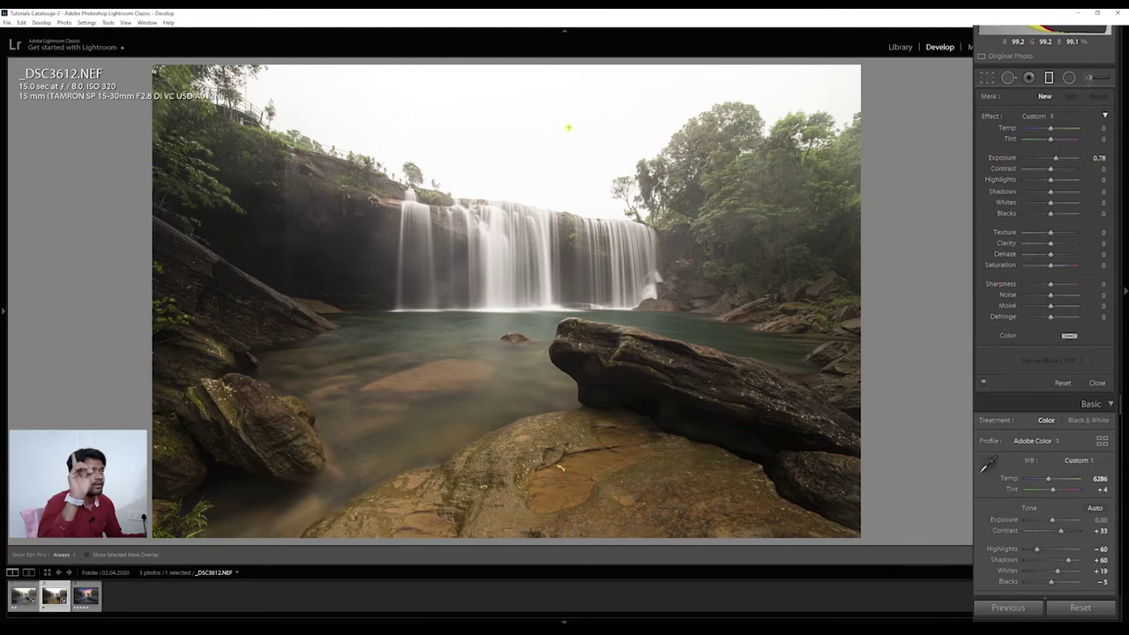
left_click_drag(567, 138, 584, 205)
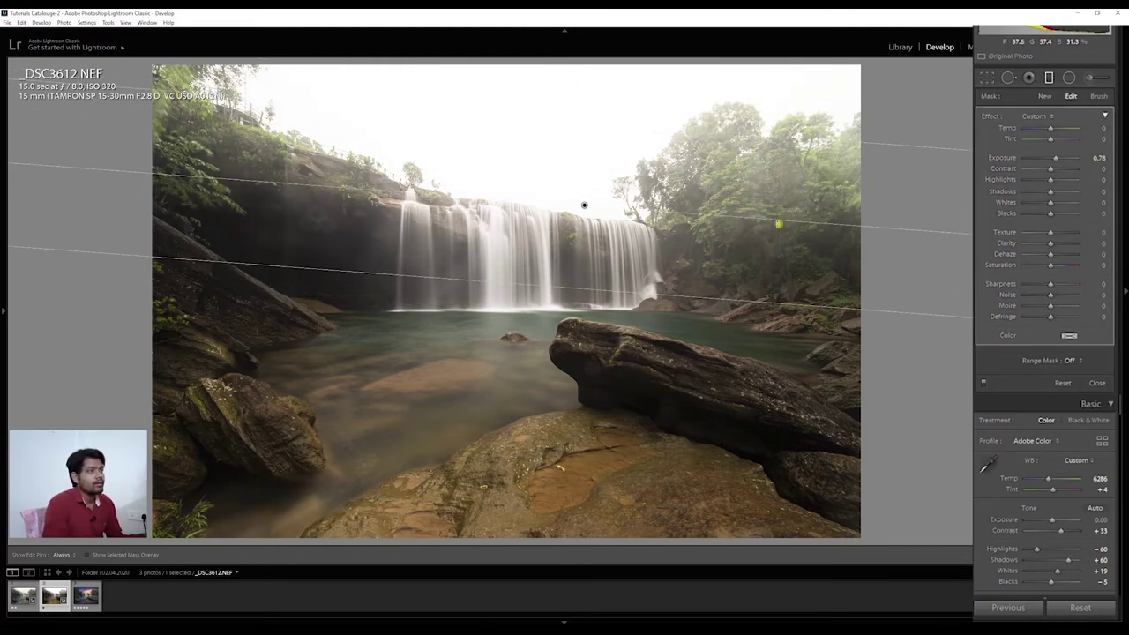
left_click_drag(779, 220, 779, 233)
left_click_drag(585, 207, 653, 188)
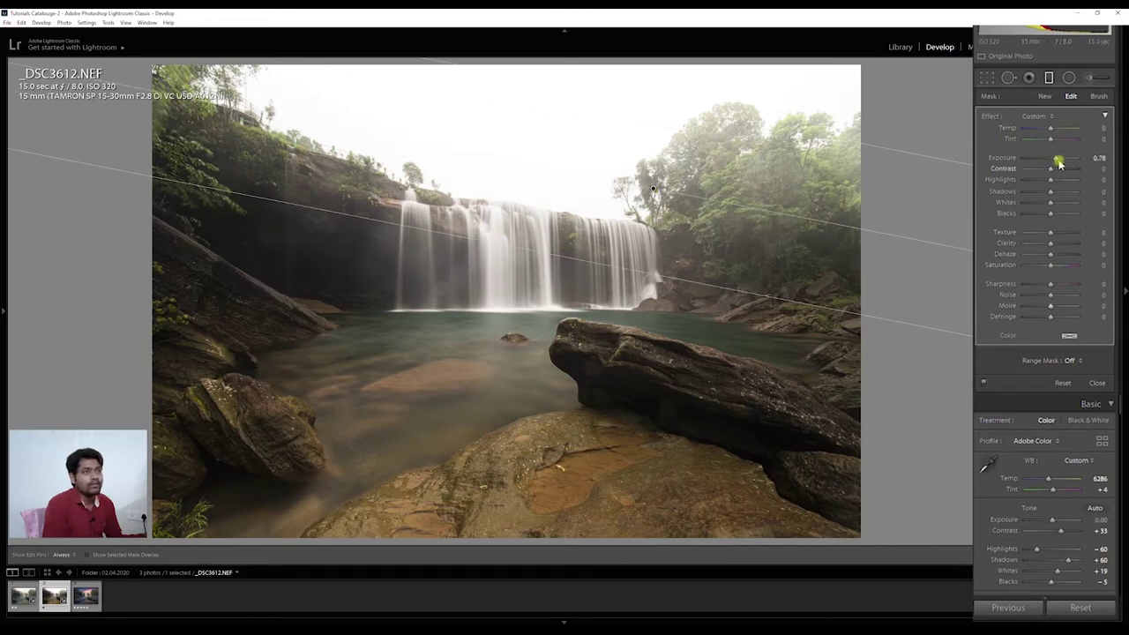
left_click(991, 118, "alt")
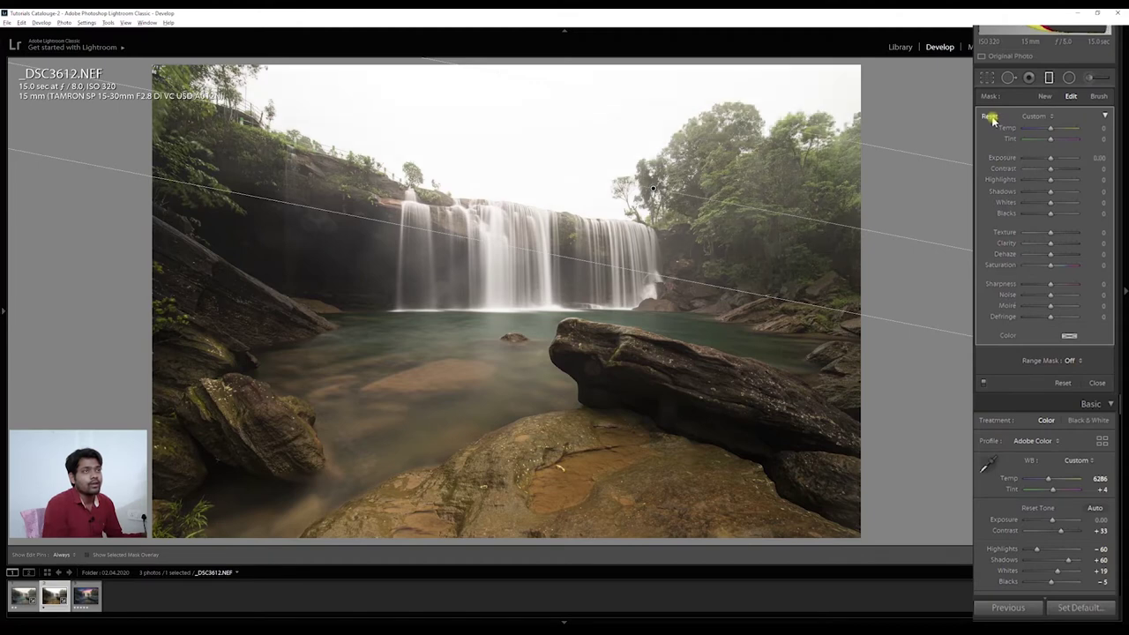
left_click_drag(1051, 129, 1058, 131)
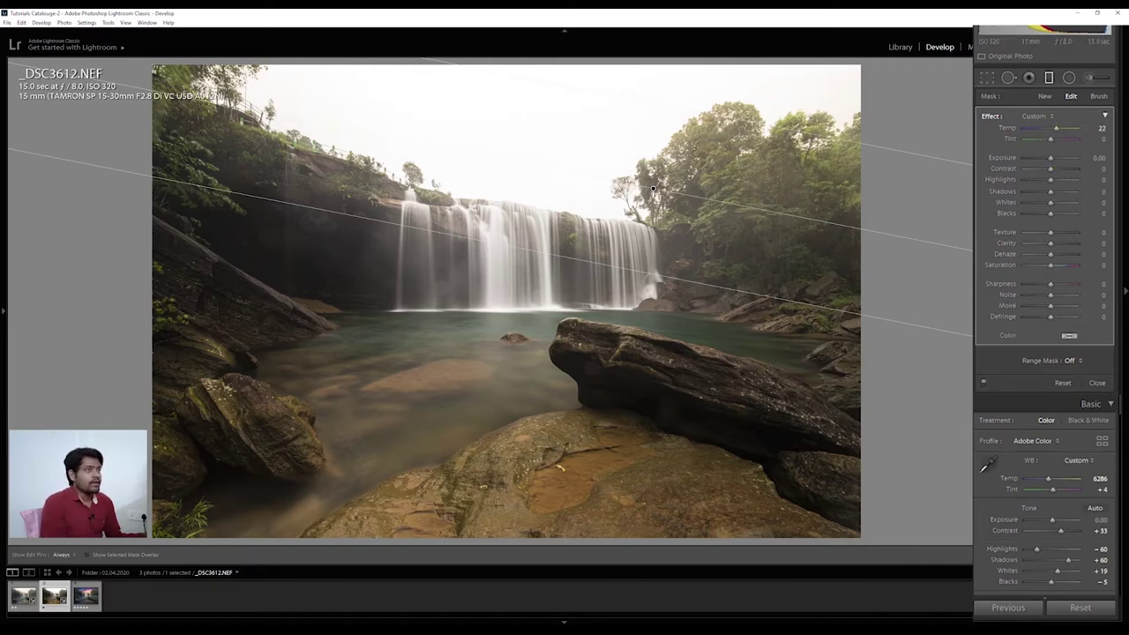
- Add a graduated filter from the photo's lower-left corner across the water, with Temp −63, Exposure −0.35 and Shadows 11
left_click_drag(653, 188, 416, 400)
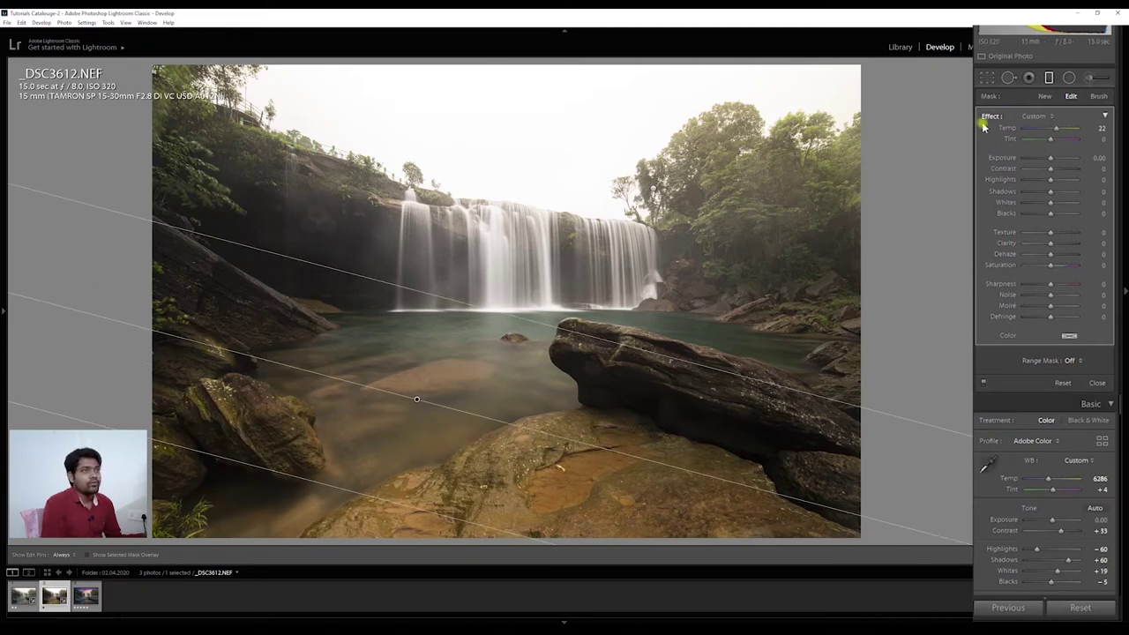
left_click_drag(1056, 128, 1035, 130)
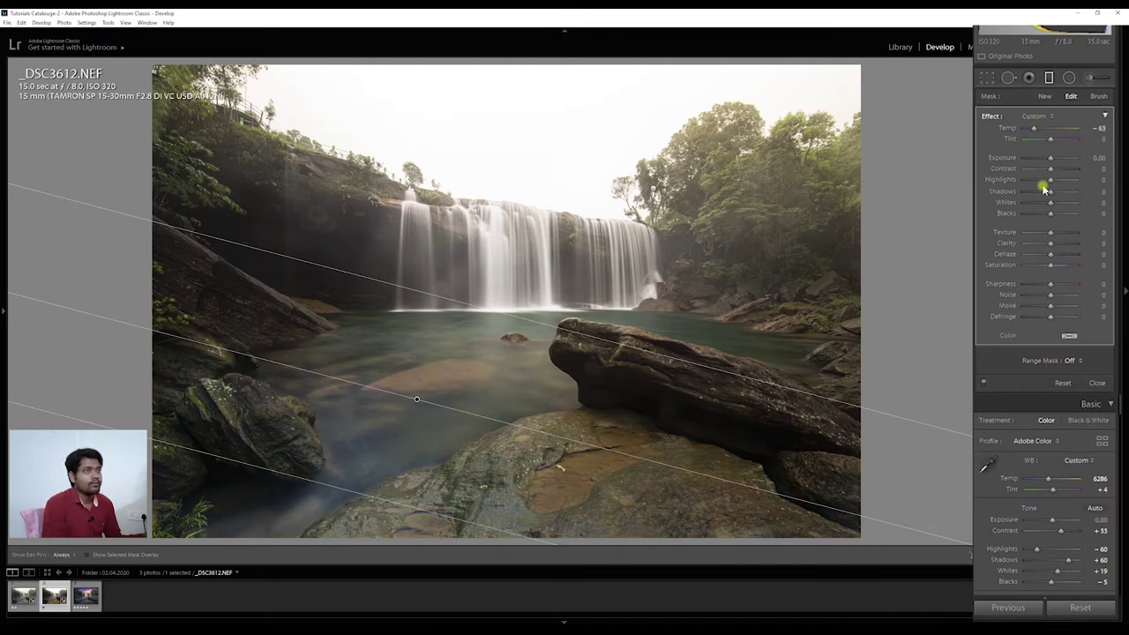
left_click_drag(1050, 158, 1048, 162)
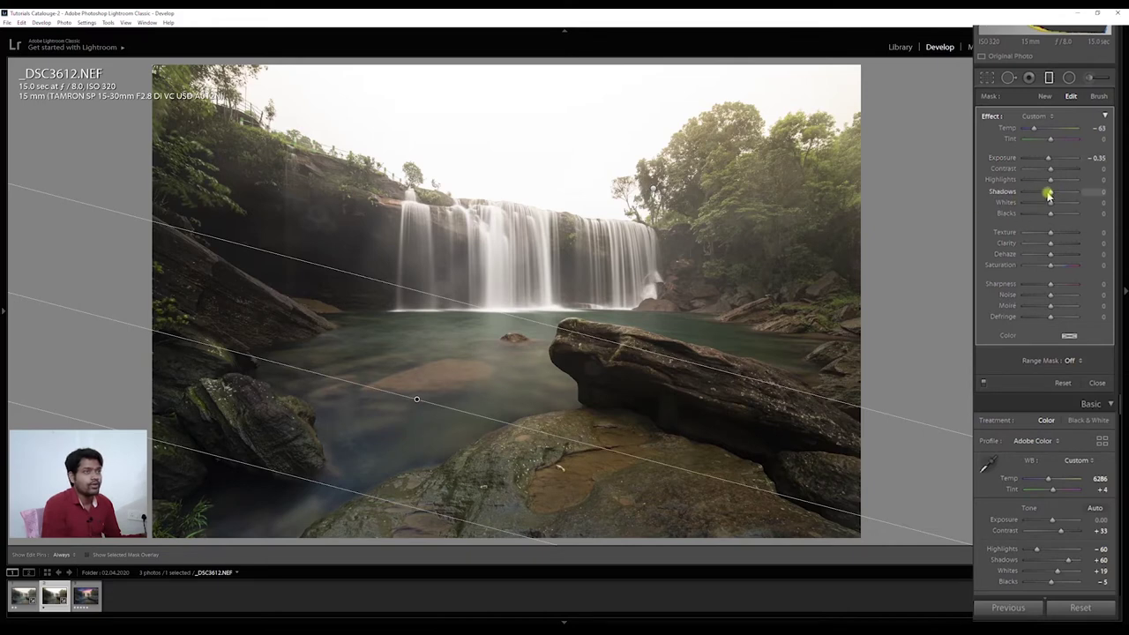
mouse_move(1050, 191)
left_mouse_down()
mouse_move(1067, 198)
mouse_move(1053, 194)
left_mouse_up()
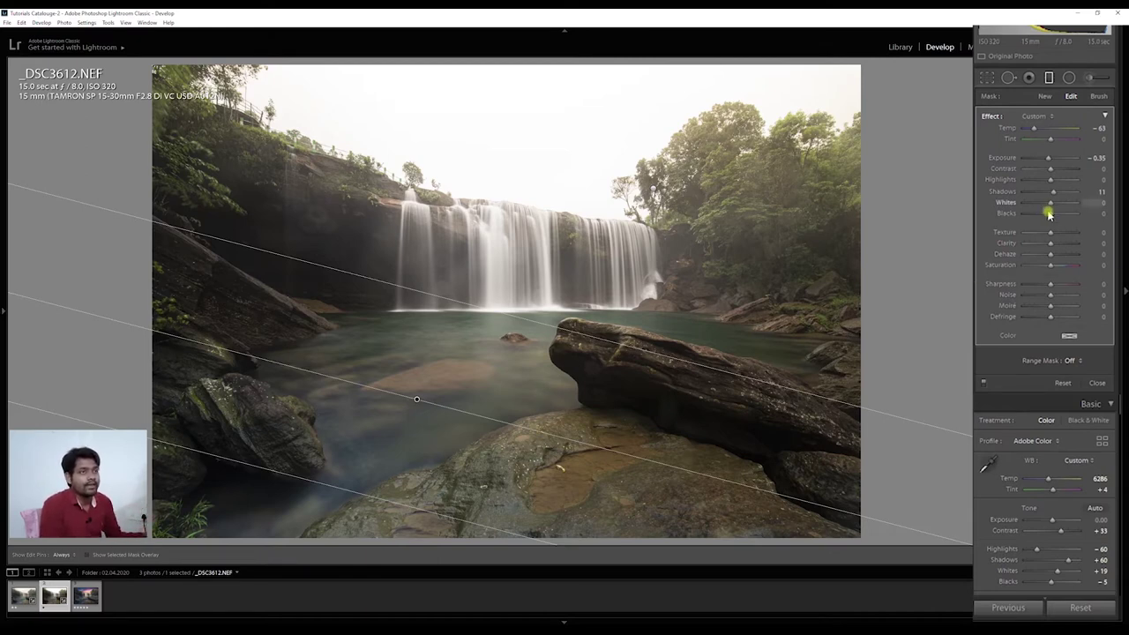
left_click_drag(1039, 133, 1032, 137)
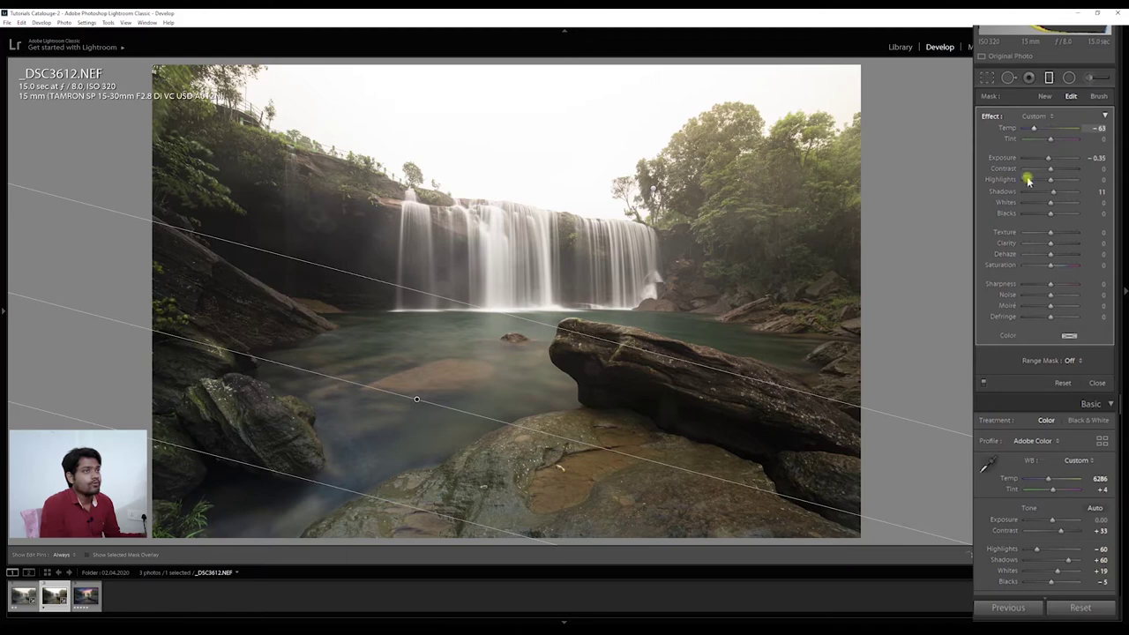
- Add a graduated filter from the lower-right rocks towards the waterfall, reset its effects and set its Temp to −35
left_click_drag(755, 462, 638, 231)
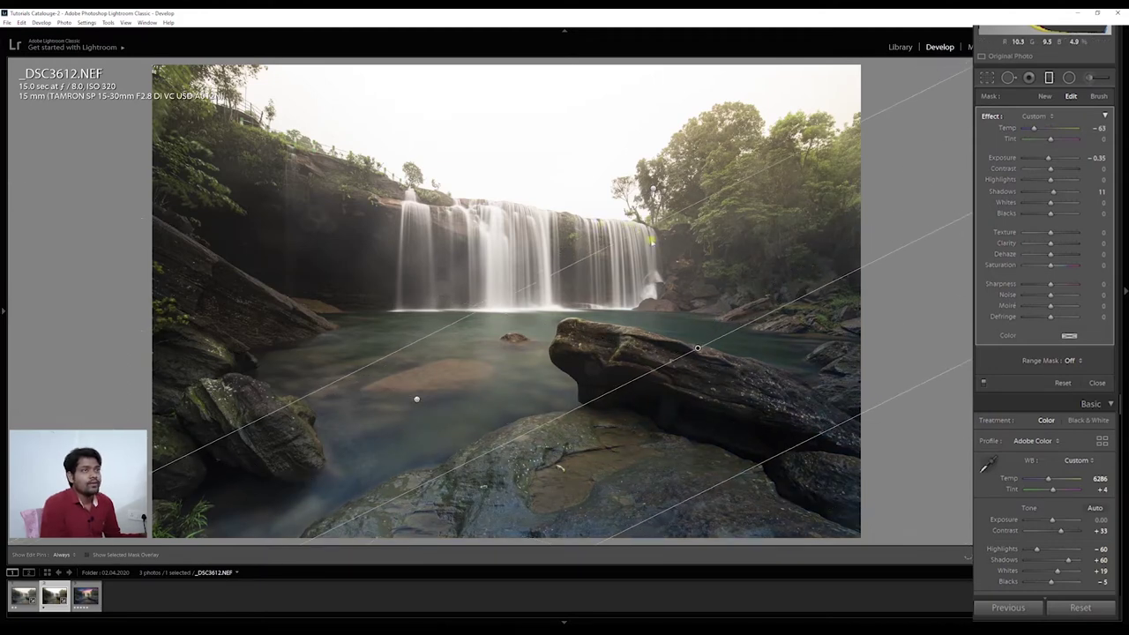
double_click(992, 116)
left_click_drag(1052, 129, 1051, 158)
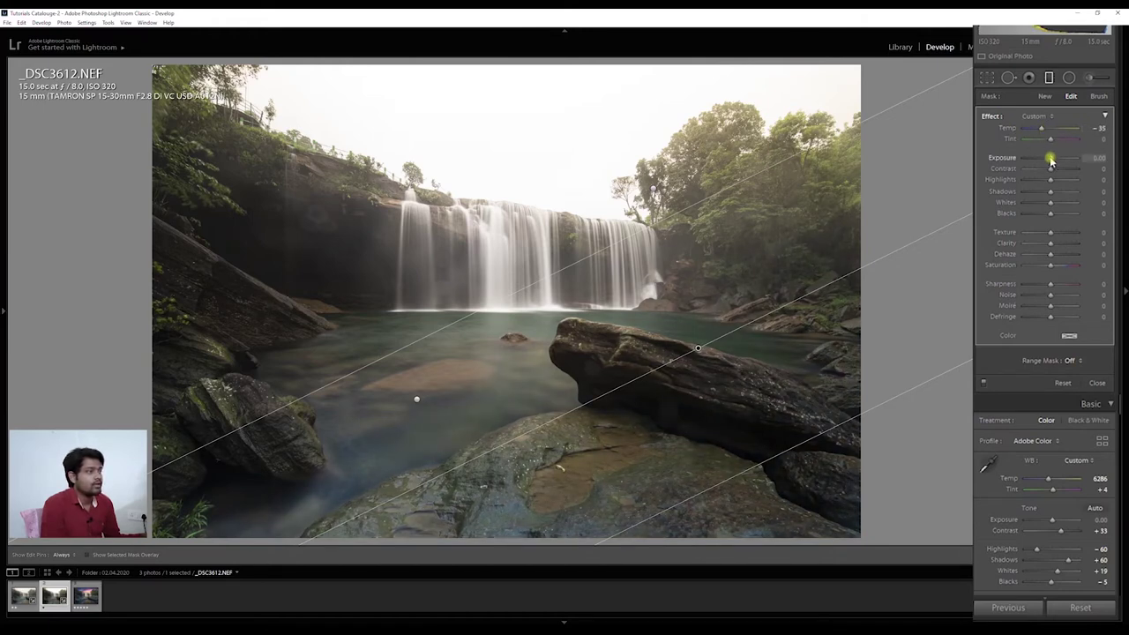
key("m")
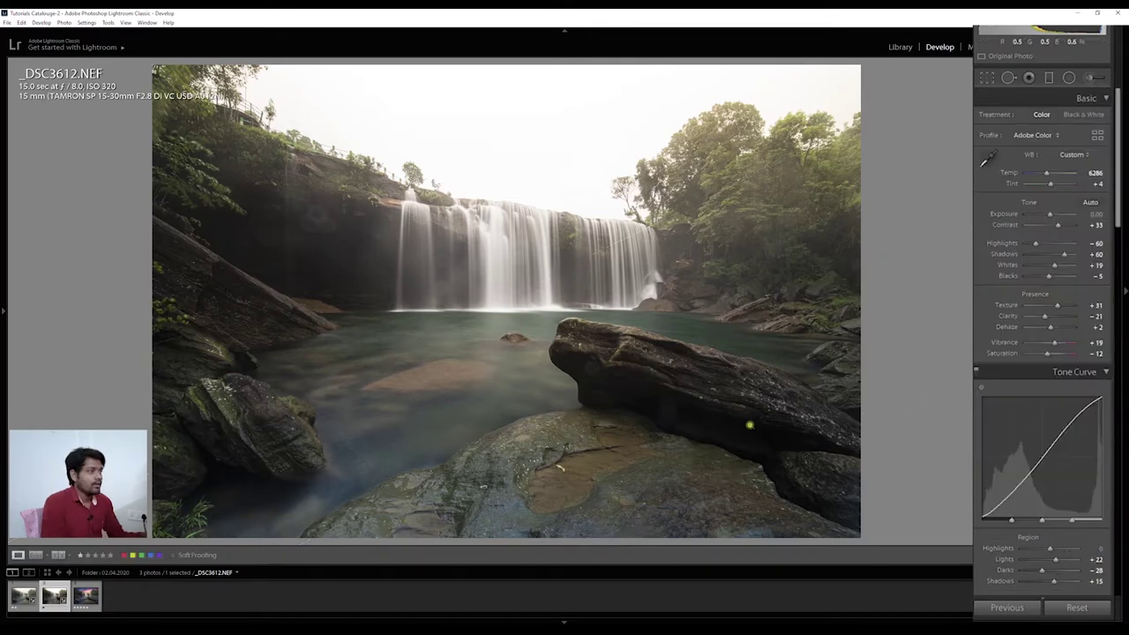
- Compare the photo with its unedited state and with the finished composite _DSC3612-Edit.jpg
key("backslash")
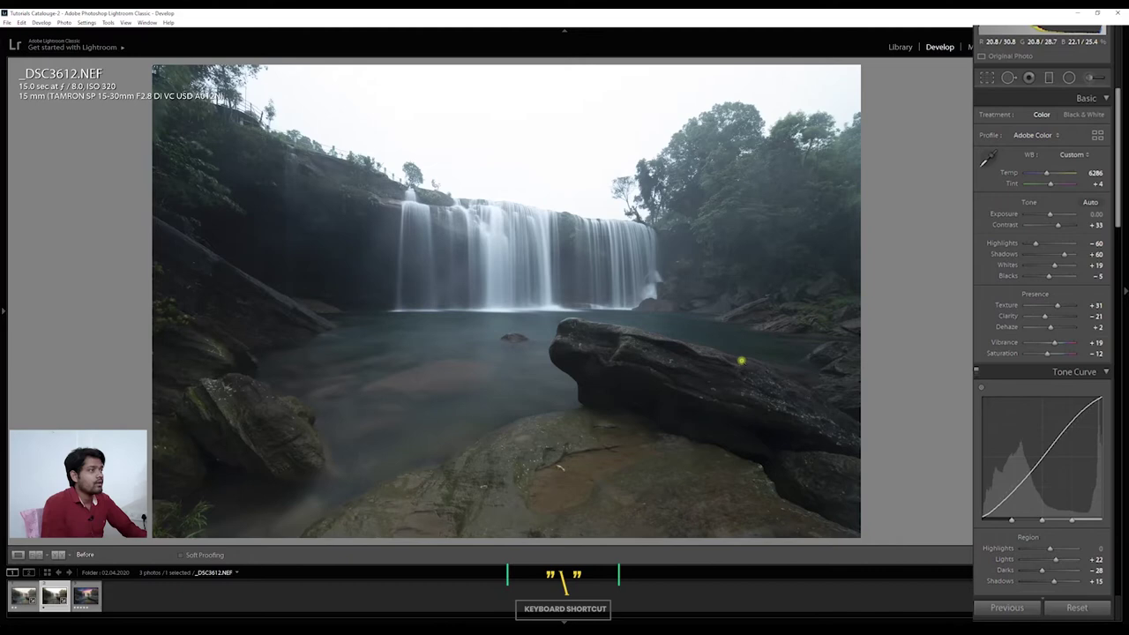
key("backslash")
key("backslash")
key("backslash")
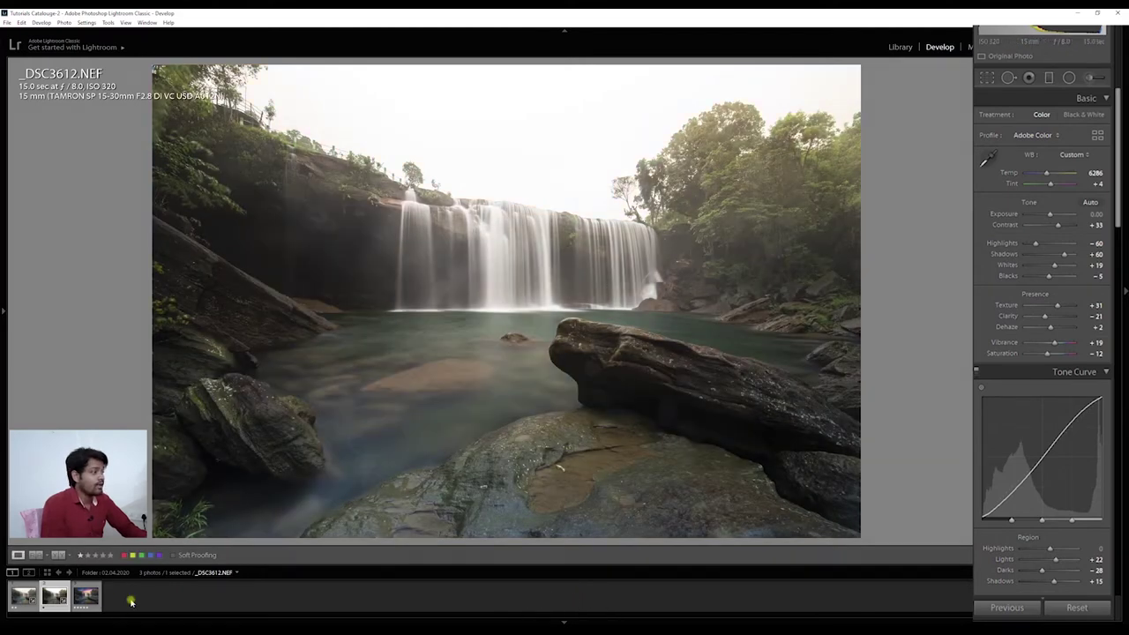
left_click(86, 597)
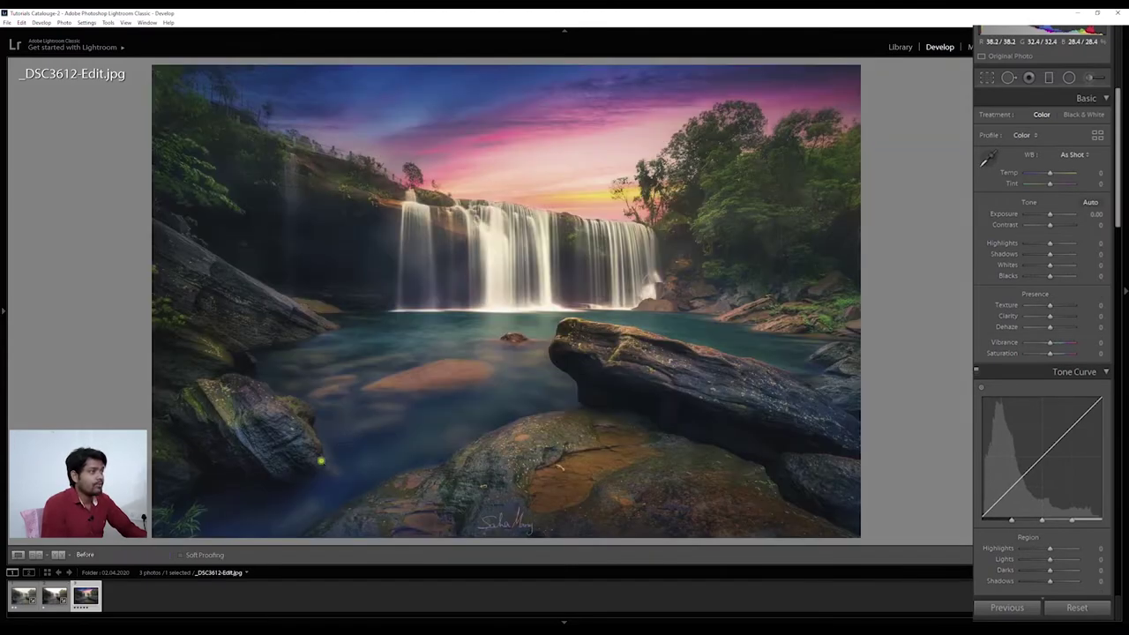
key("Left")
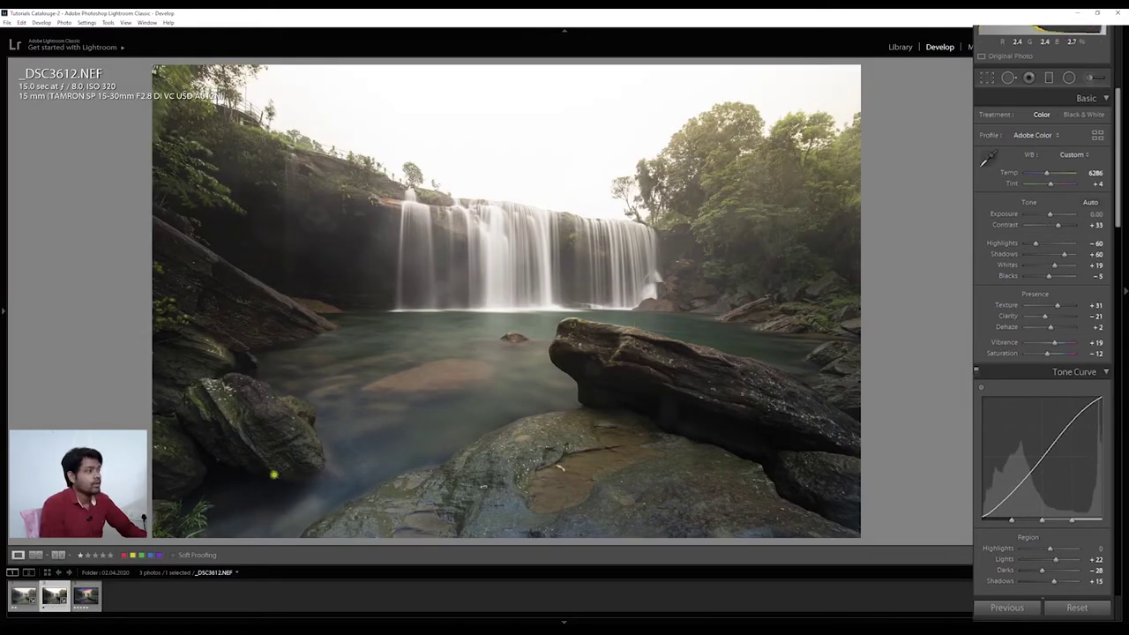
- Set the overall Saturation to +7, the white balance Tint to +21 and the Green hue to +44
left_click_drag(1047, 355, 1053, 357)
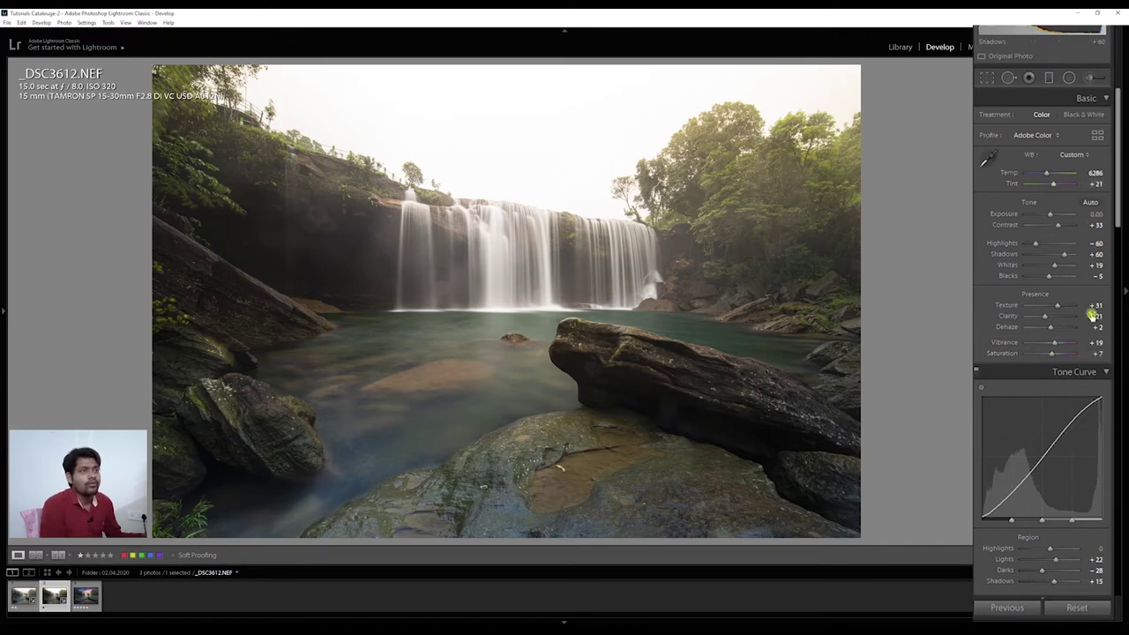
scroll(1106, 376, "down", 6)
scroll(1106, 384, "down", 2)
scroll(1105, 385, "up", 2)
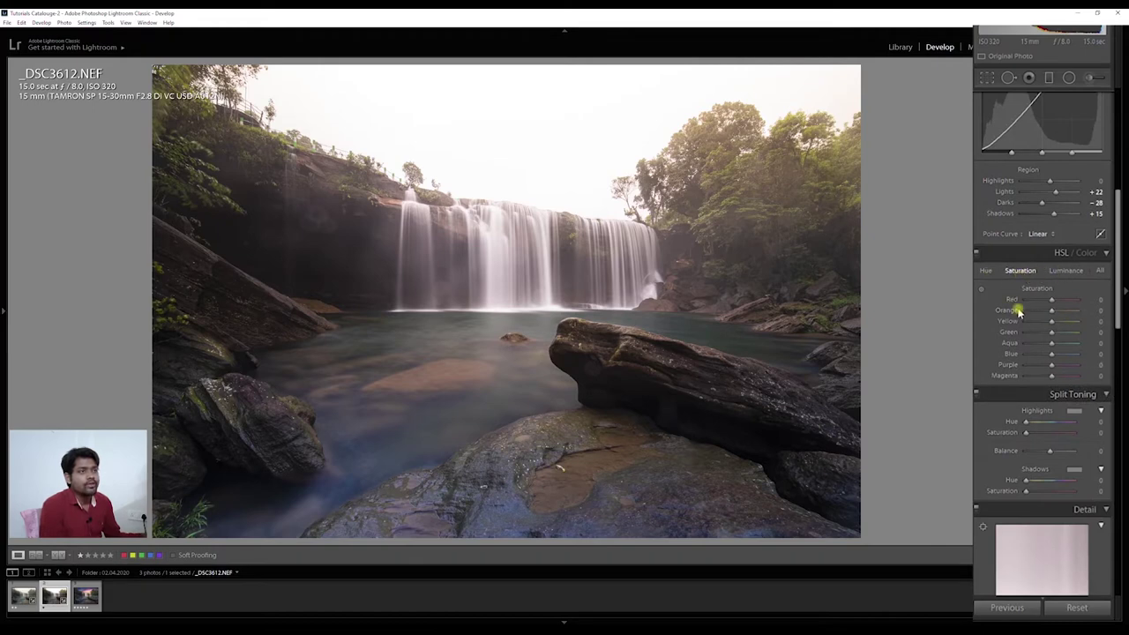
left_click(986, 271)
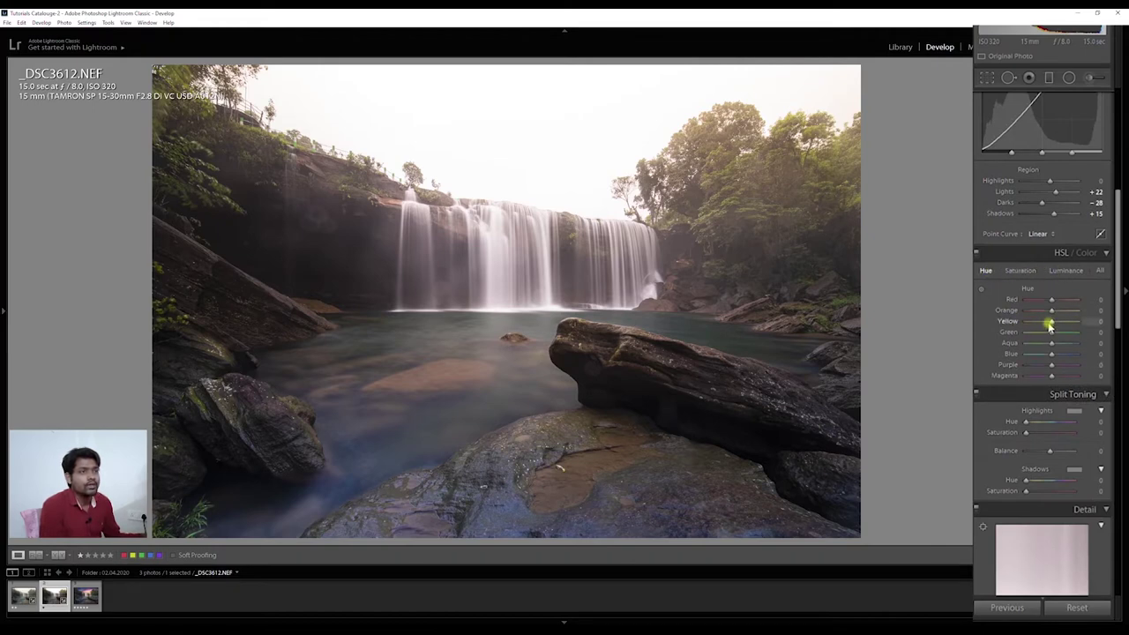
mouse_move(1053, 325)
left_mouse_down()
mouse_move(1032, 324)
mouse_move(1066, 337)
left_mouse_up()
- Set the Temp of the graduated filter over the right-hand trees to 9 and finish editing the filter
left_click(1049, 78)
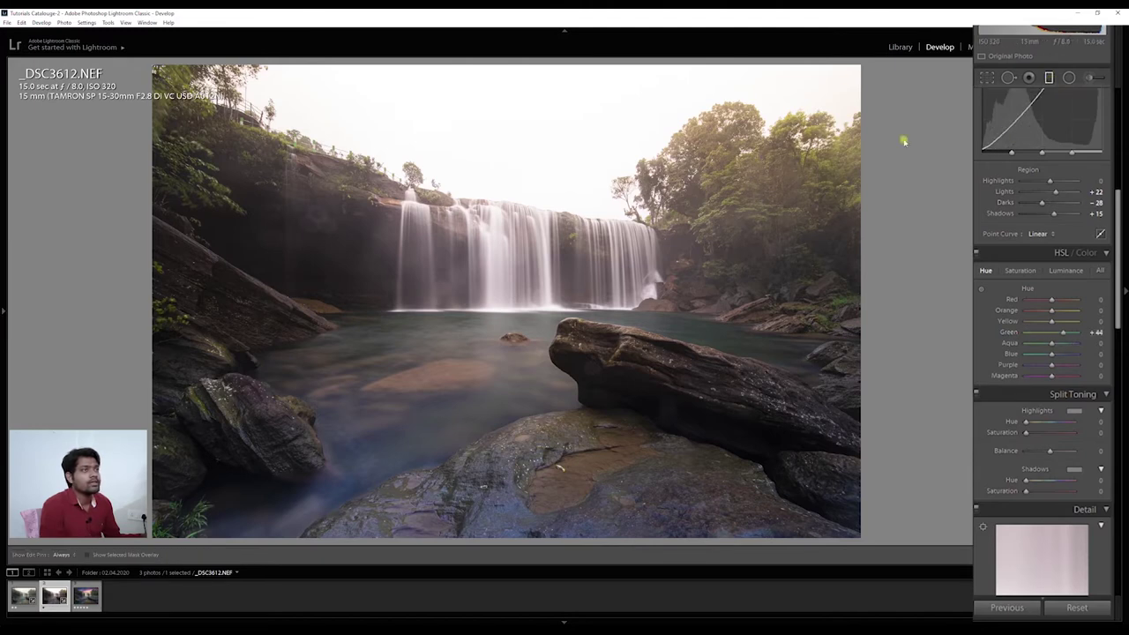
left_click(653, 189)
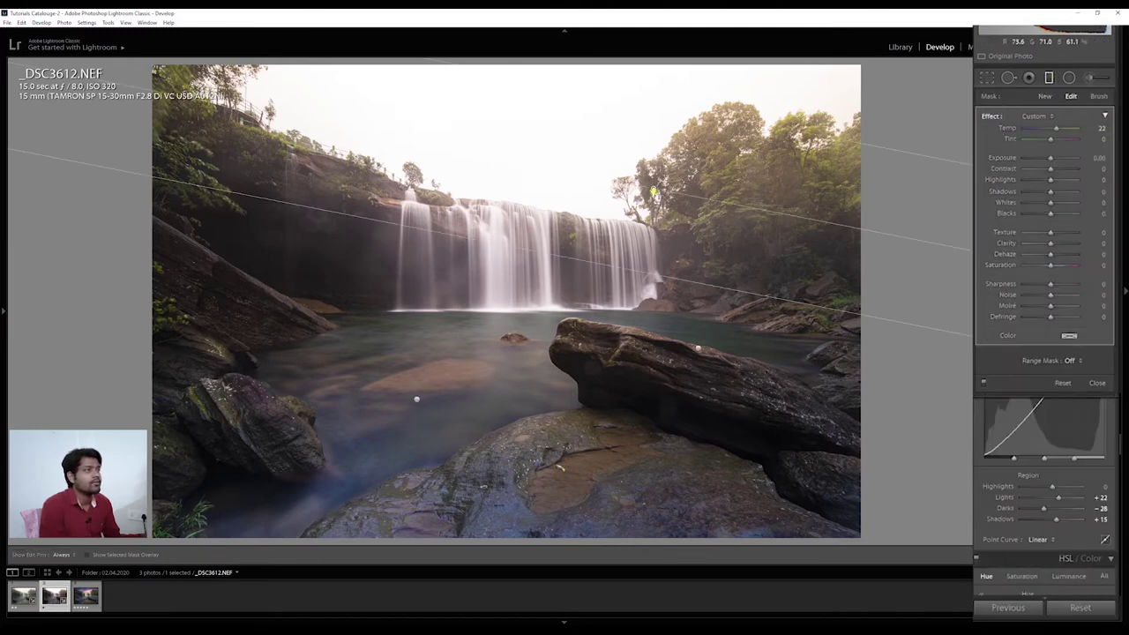
left_click_drag(1058, 127, 1052, 160)
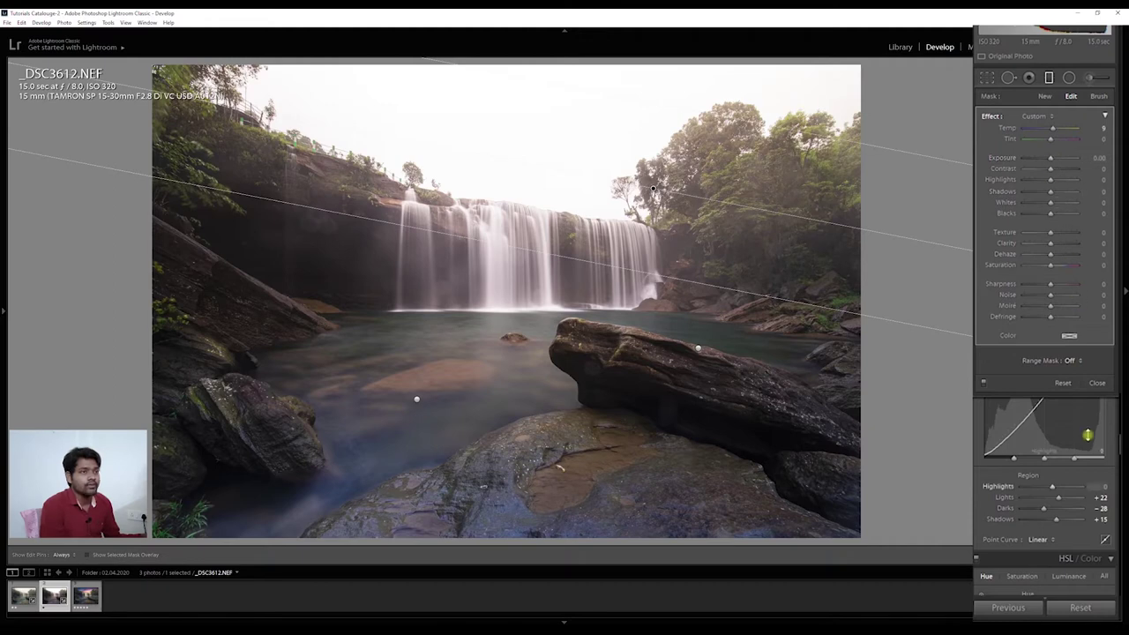
left_click(1049, 77)
left_click(1097, 383)
- Reset the Green hue, set the Yellow hue to +29, and compare the photo with _DSC3612 LR edited.NEF
scroll(1099, 380, "down", 5)
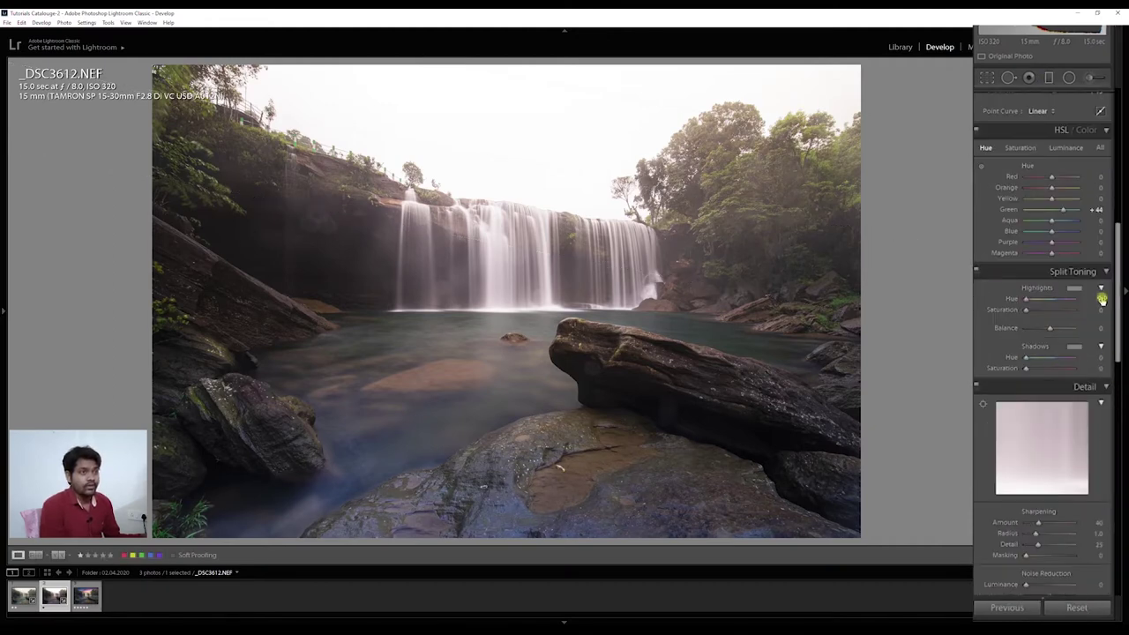
mouse_move(1060, 213)
left_mouse_down()
mouse_move(1071, 213)
mouse_move(1043, 213)
mouse_move(1098, 212)
mouse_move(1033, 213)
mouse_move(1065, 214)
mouse_move(1066, 199)
mouse_move(1048, 202)
mouse_move(1062, 202)
left_mouse_up()
double_click(1061, 211)
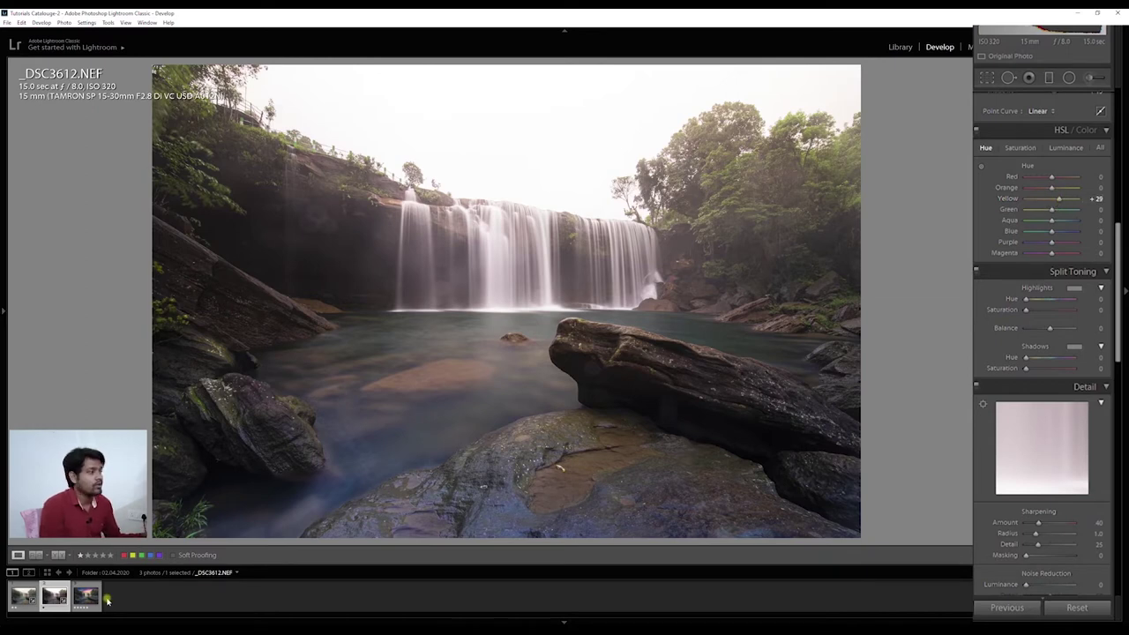
left_click(22, 598)
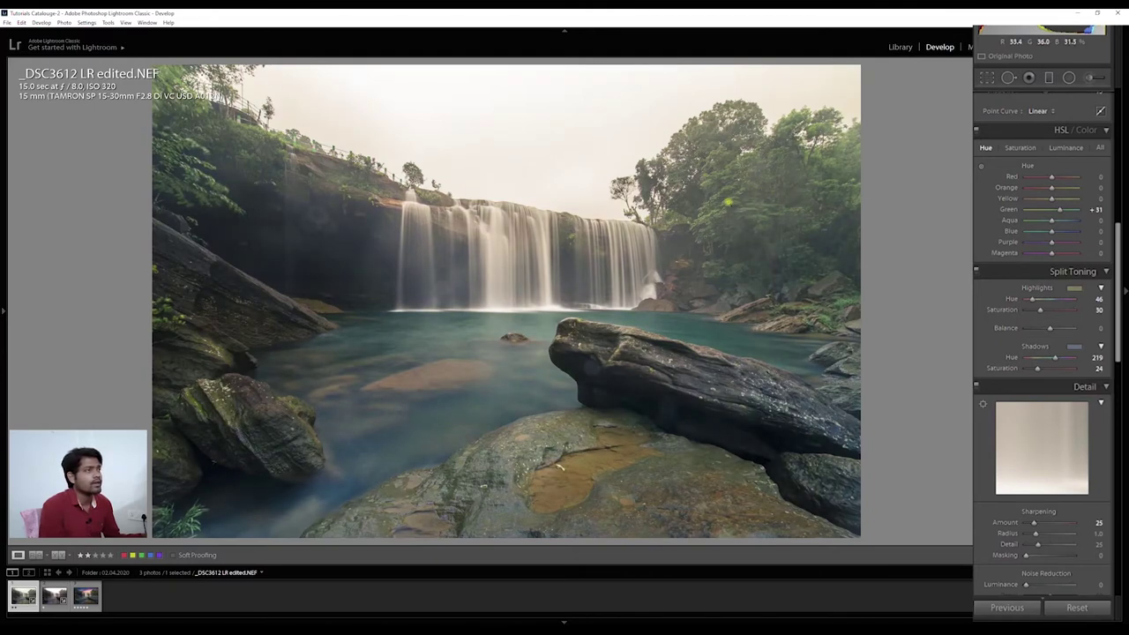
left_click(55, 598)
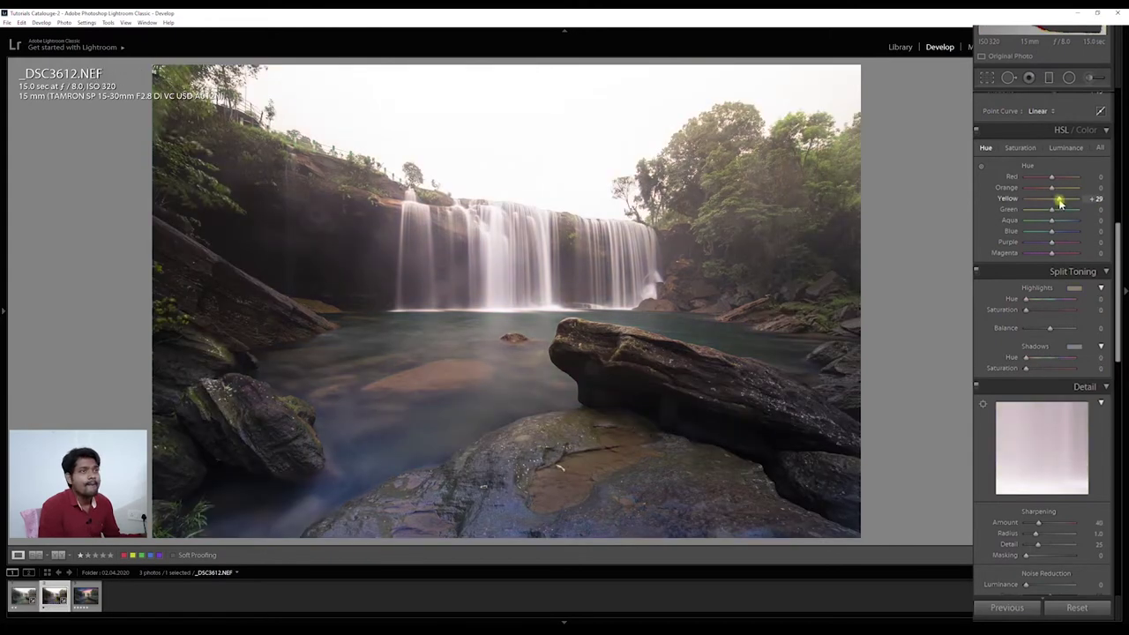
- Raise the Yellow saturation, set the Green saturation to +64 and set the Green hue to +100
left_click(1020, 147)
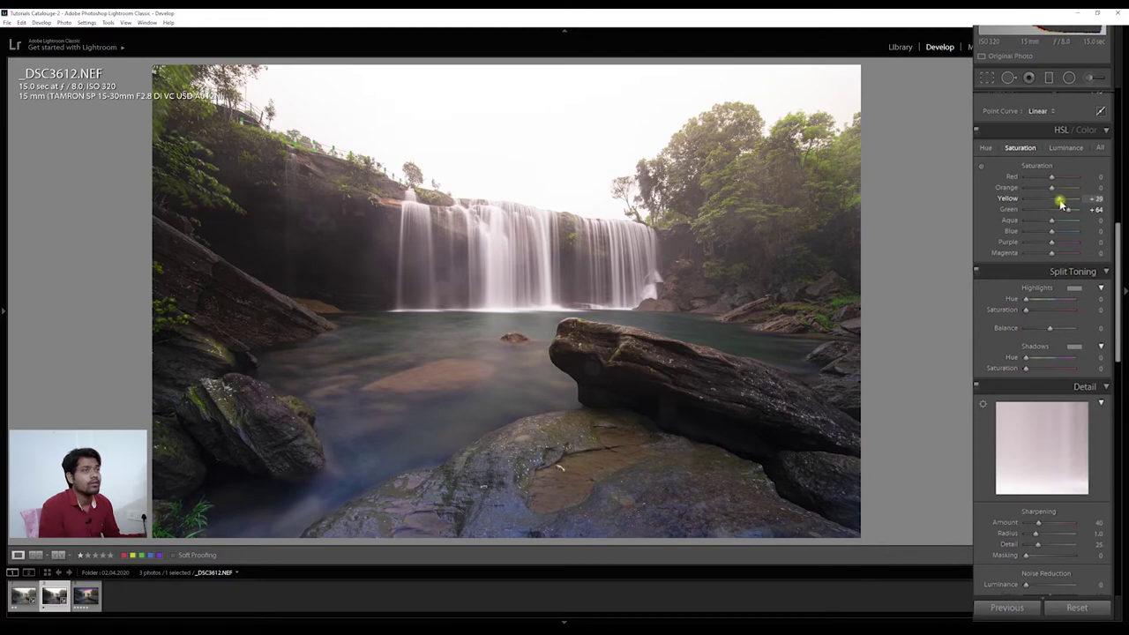
left_click(986, 148)
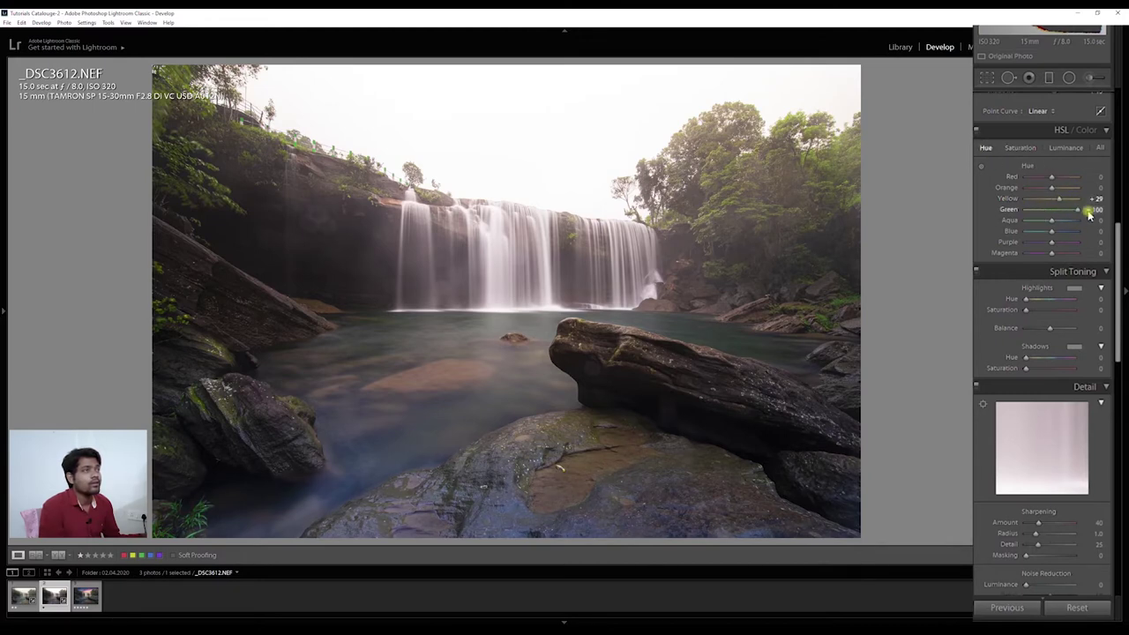
- Set the Yellow hue to +29 and the Green hue to +22, keeping the Blue hue at 0
left_click_drag(1030, 203, 1059, 204)
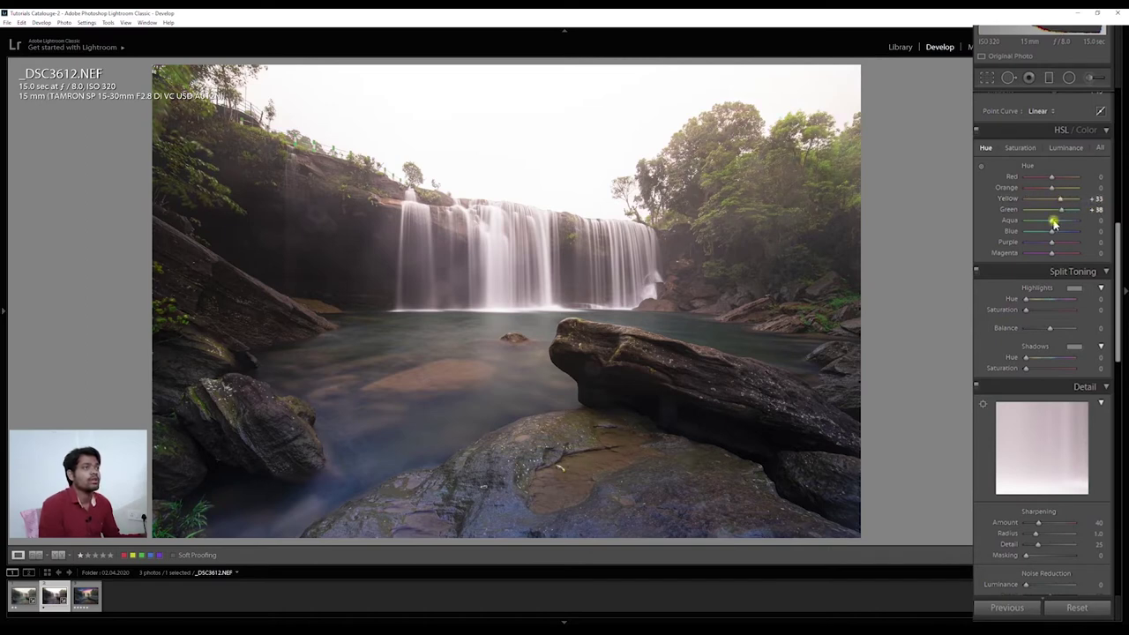
mouse_move(1053, 232)
left_mouse_down()
mouse_move(1041, 239)
mouse_move(1055, 250)
left_mouse_up()
double_click(1054, 234)
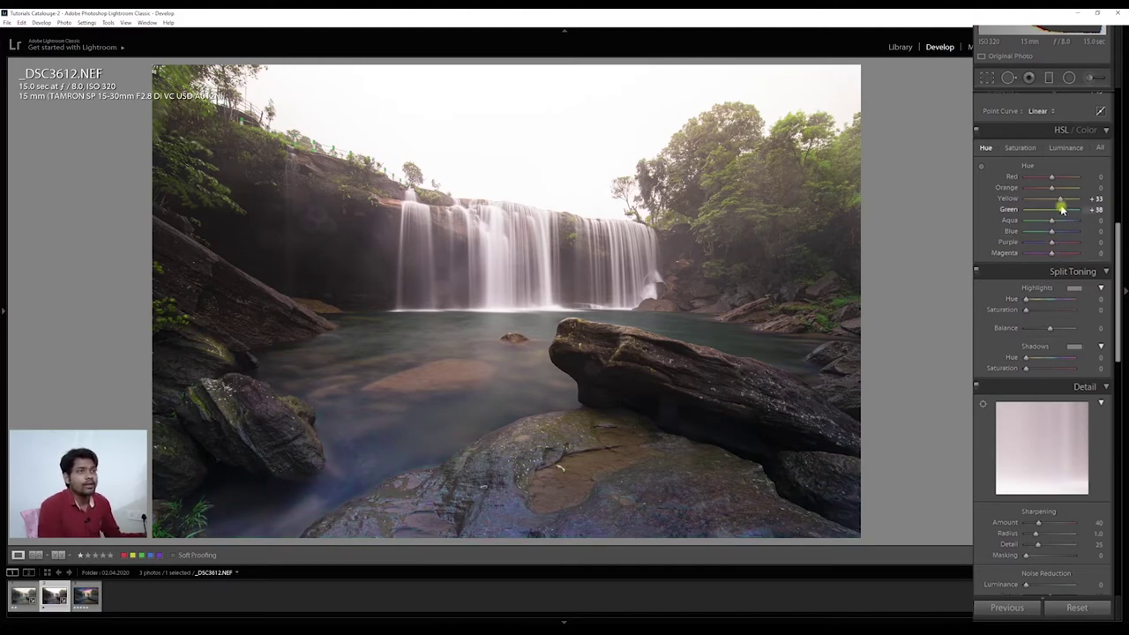
left_click_drag(1061, 199, 1059, 202)
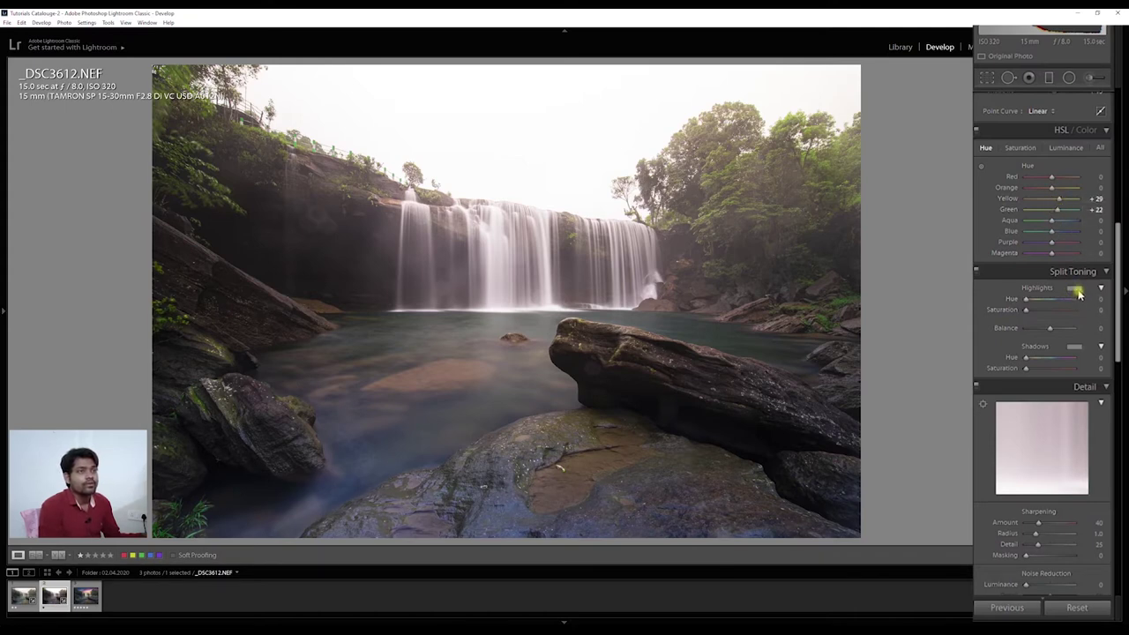
- Try raising the Green luminance to +36, reset it and inspect the pool and rock in the photo
left_click(1066, 147)
left_click_drag(1052, 209, 1063, 214)
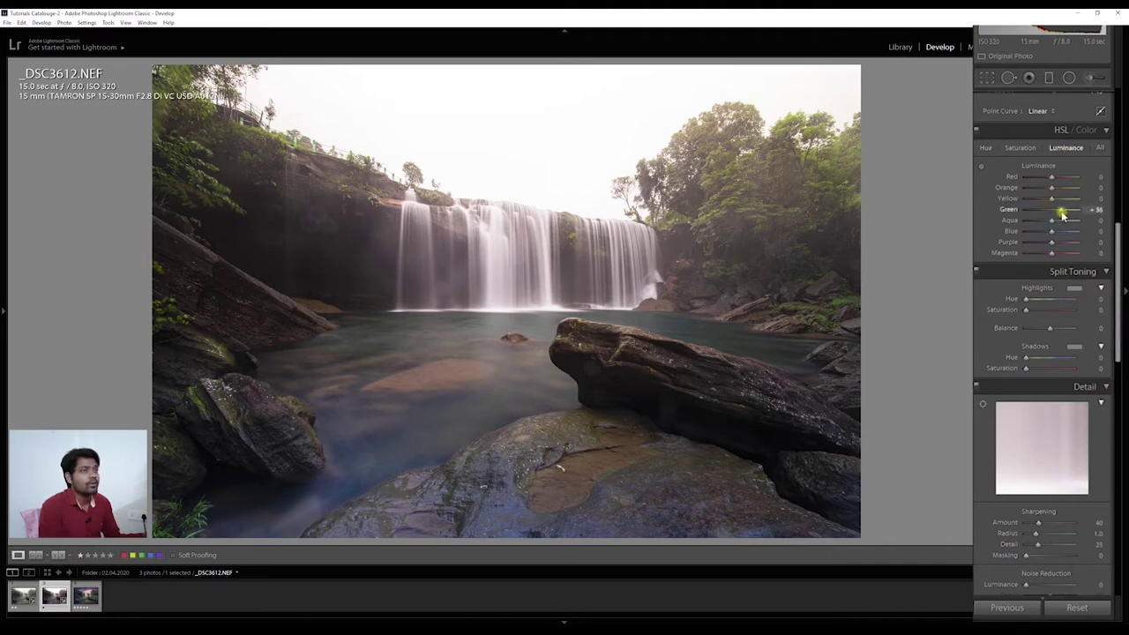
left_click(541, 357)
left_click(542, 338)
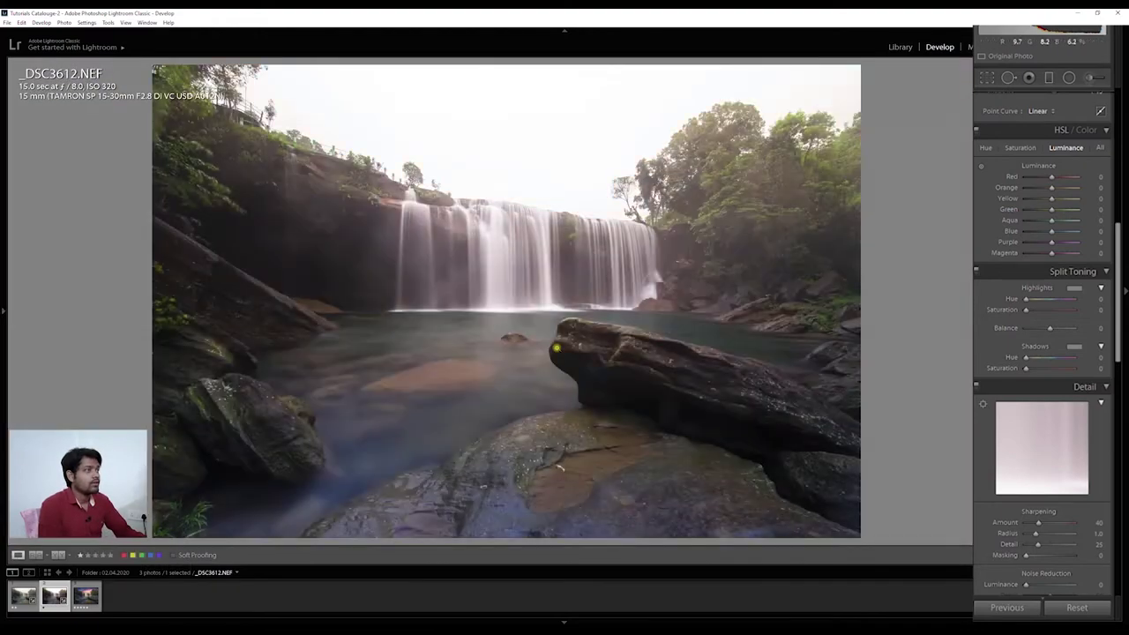
- Set the white balance Tint to +14 and inspect the right-hand trees
scroll(1107, 254, "up", 5)
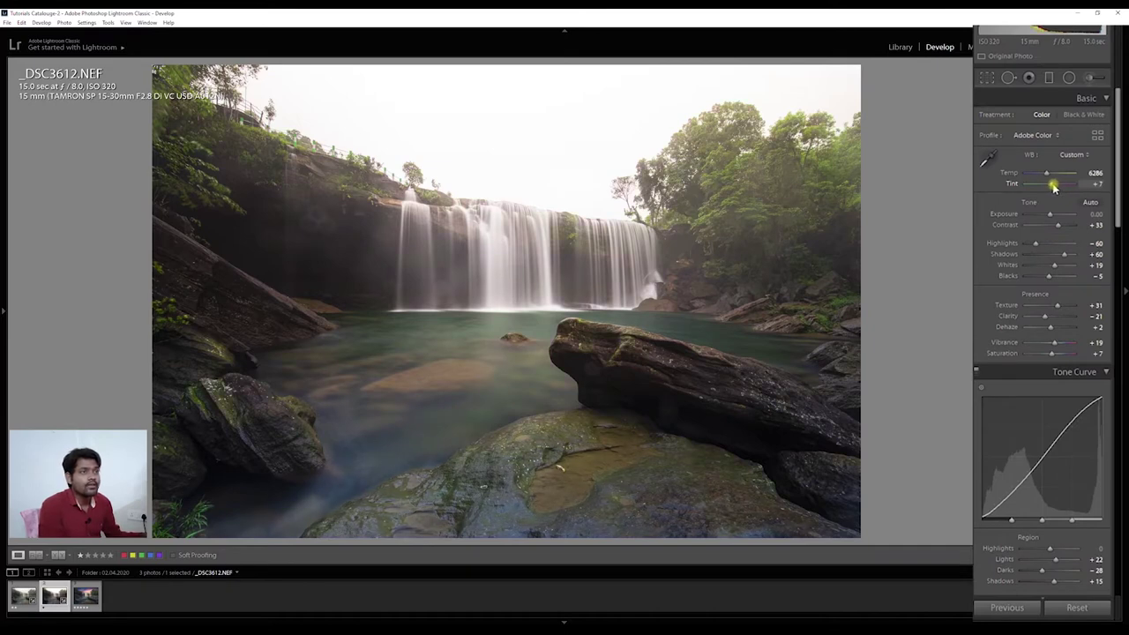
key("Up")
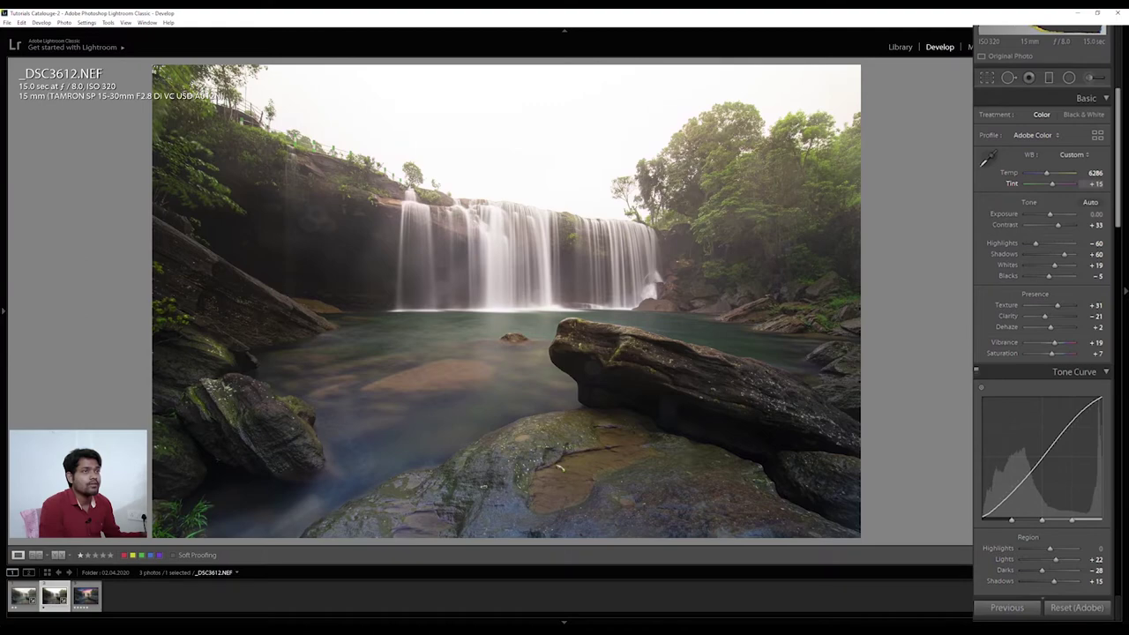
scroll(1046, 265, "down", 5)
left_click(752, 188)
left_click(737, 184)
- Set the Green hue to +93, the Yellow saturation to +13 and the Green saturation to -67
left_click(1022, 393)
left_click_drag(1057, 455, 1065, 459)
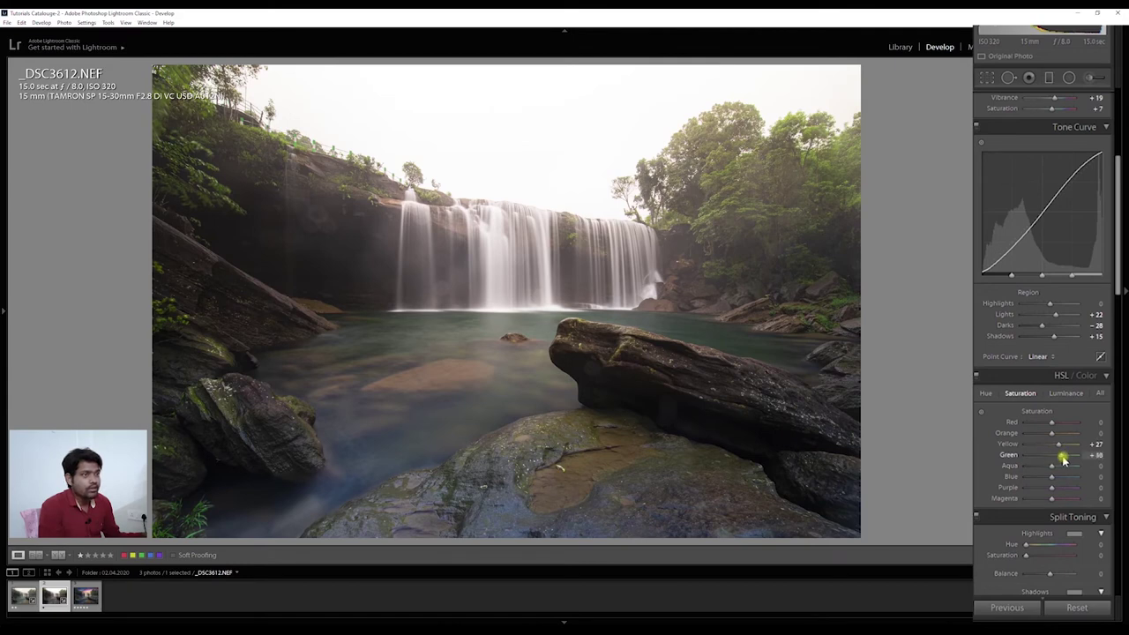
left_click(987, 394)
mouse_move(1057, 456)
left_mouse_down()
mouse_move(1032, 454)
mouse_move(1077, 459)
left_mouse_up()
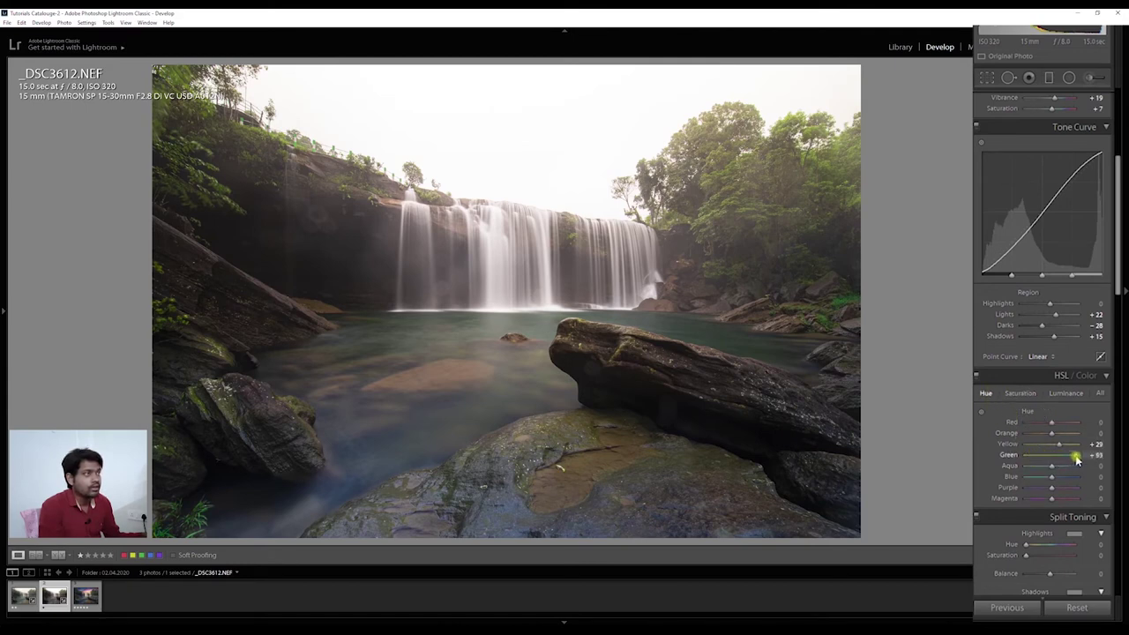
left_click(1024, 393)
mouse_move(1054, 457)
left_mouse_down()
mouse_move(1064, 456)
mouse_move(1032, 456)
left_mouse_up()
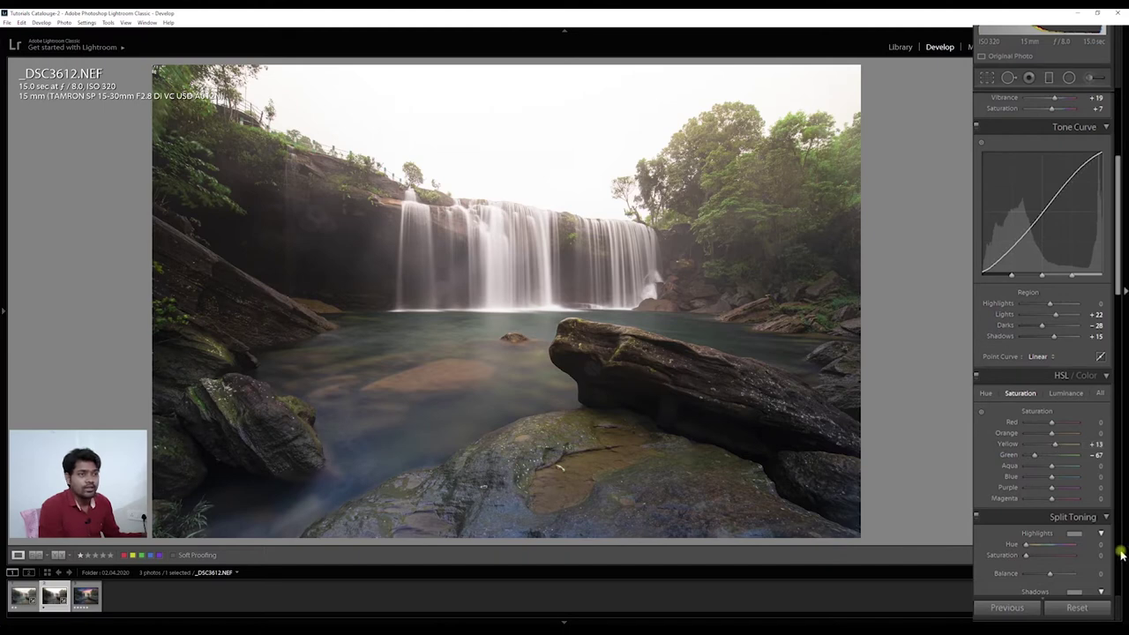
- Tone the highlights warm yellow with split toning at hue 45 and saturation 64, and inspect the waterfall
scroll(1116, 542, "down", 5)
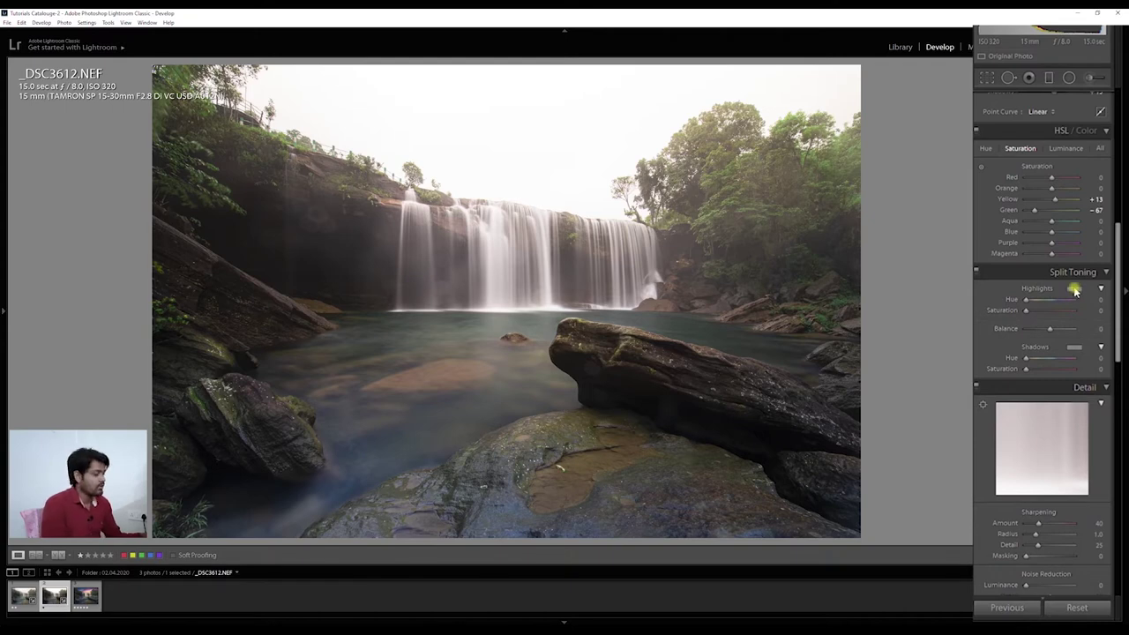
left_click(1075, 290)
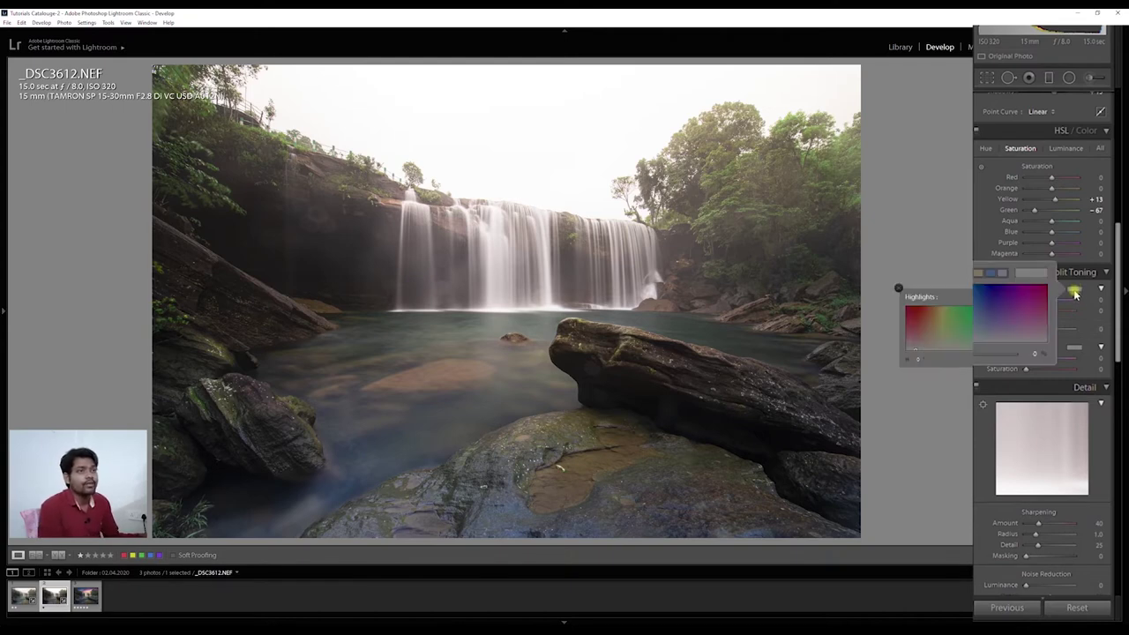
mouse_move(947, 327)
left_mouse_down()
mouse_move(935, 313)
mouse_move(947, 312)
left_mouse_up()
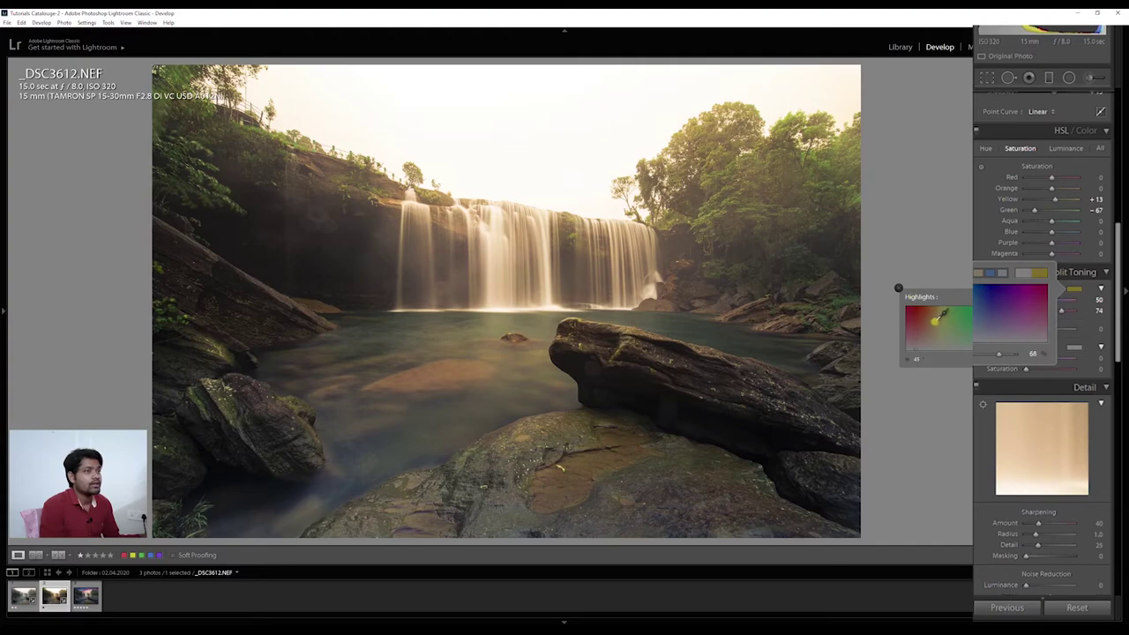
left_click(899, 291)
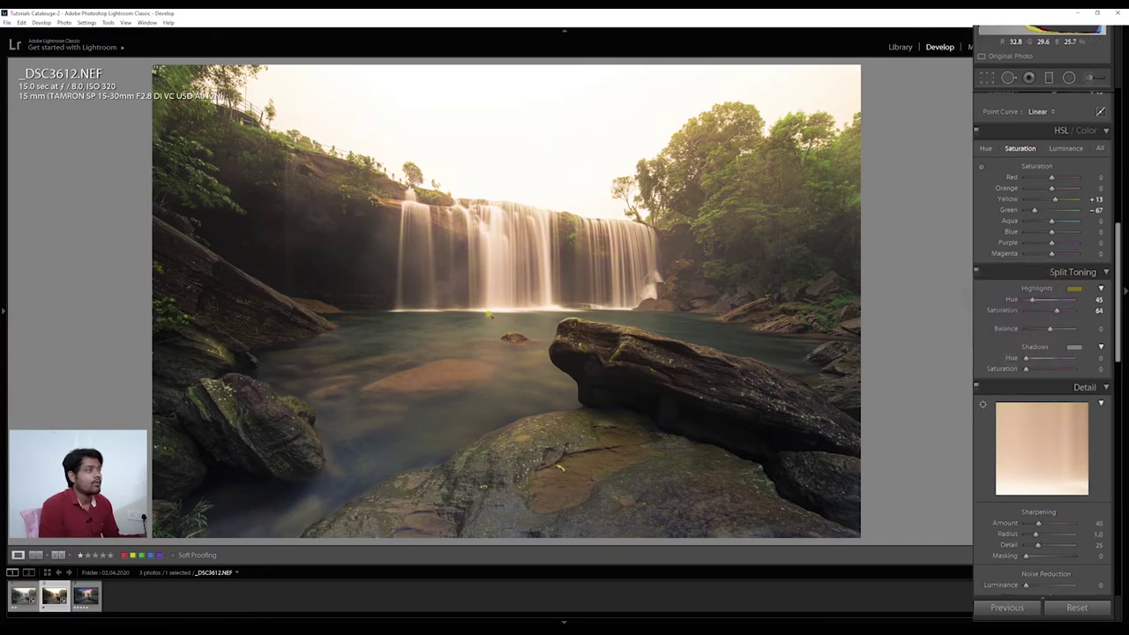
left_click(438, 277)
left_click(438, 277)
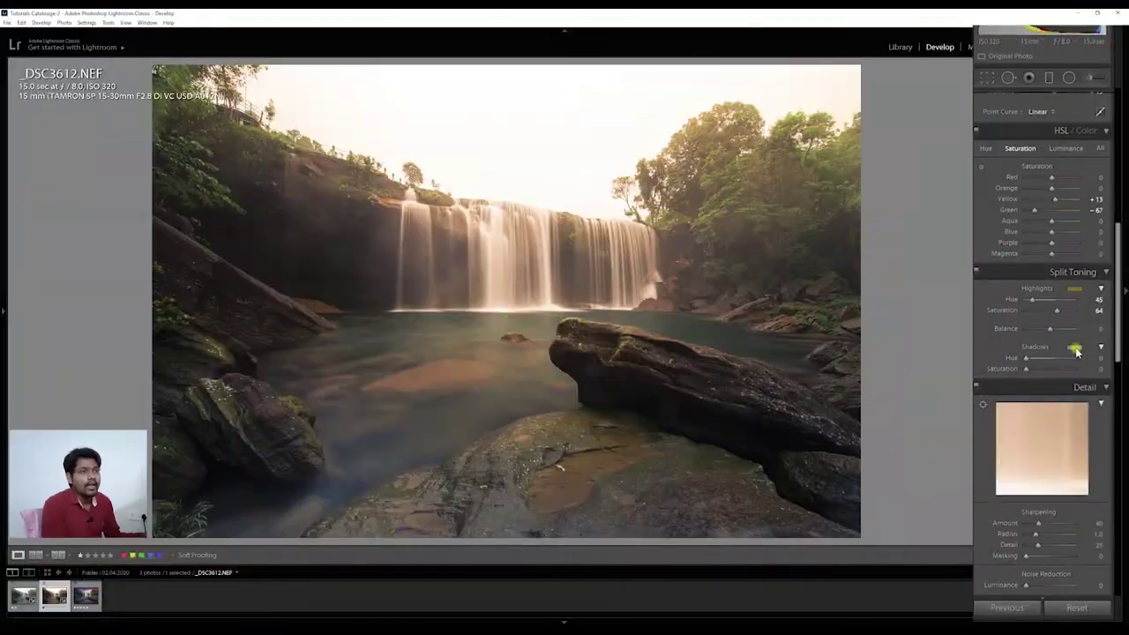
- Tone the shadows blue with split toning at hue 232 and saturation 30, and compare with _DSC3612 LR edited.NEF
left_click(1074, 349)
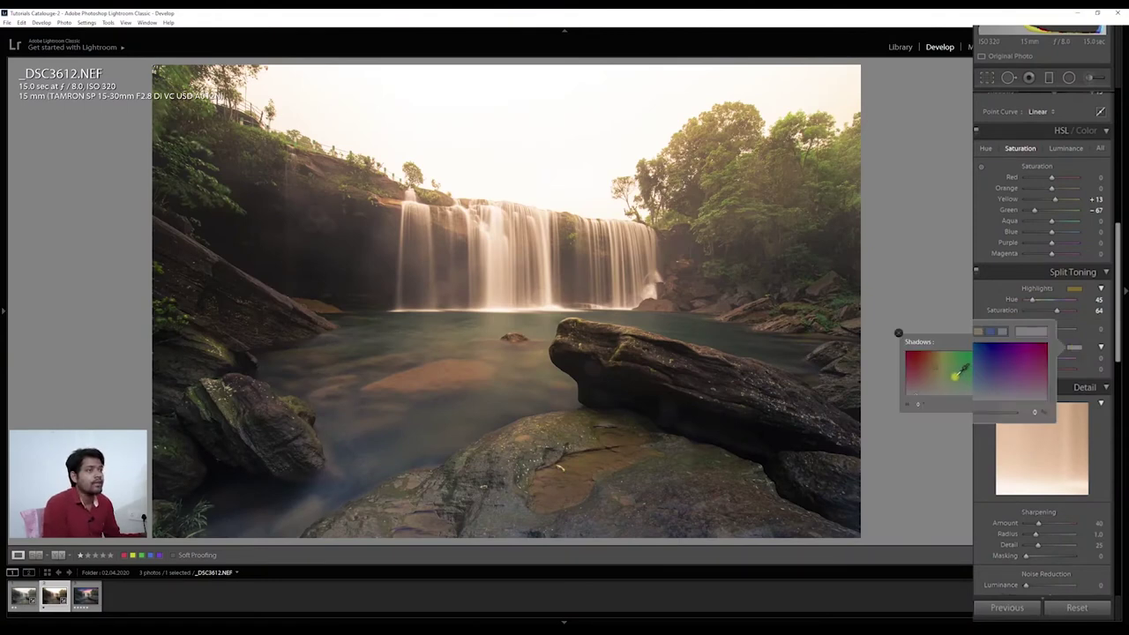
mouse_move(1004, 364)
left_mouse_down()
mouse_move(981, 377)
mouse_move(993, 382)
left_mouse_up()
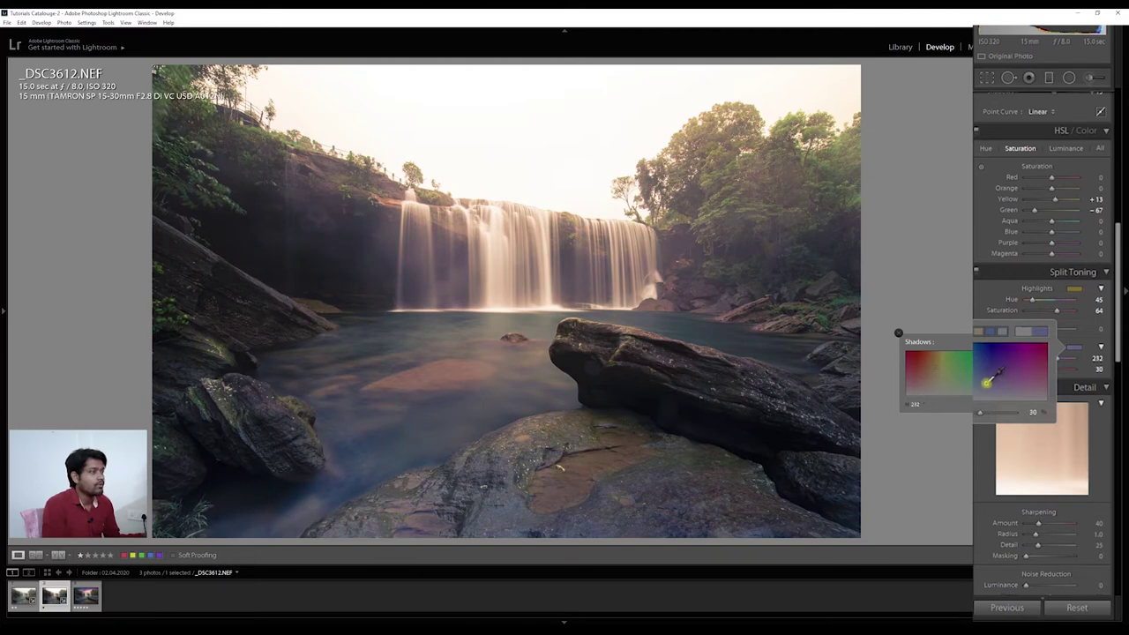
left_click(899, 334)
left_click(24, 596)
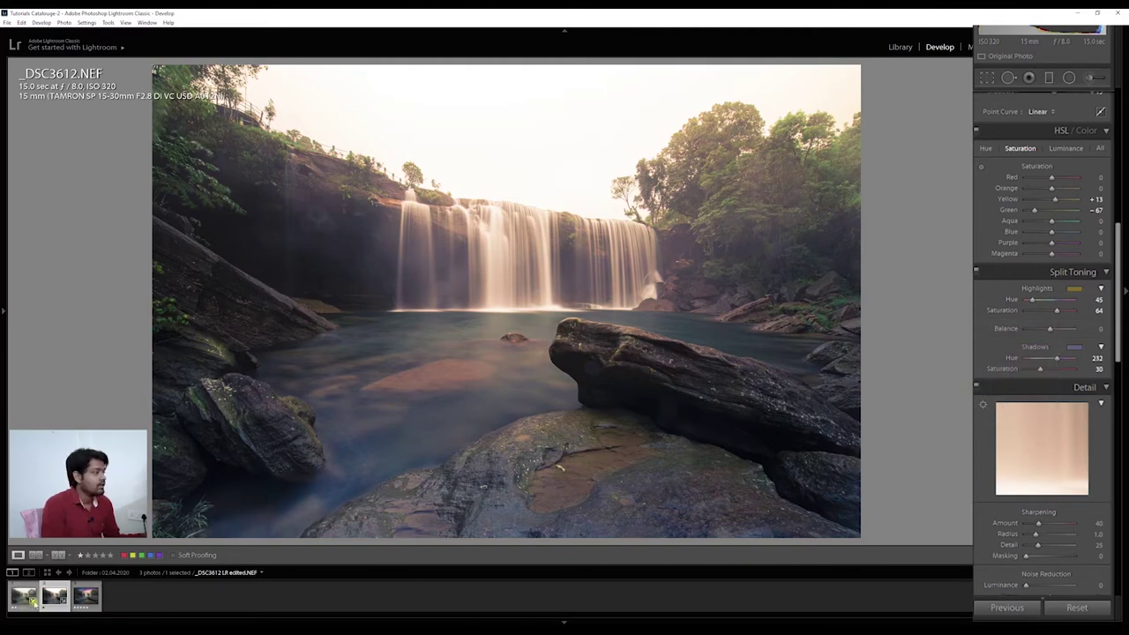
left_click(54, 597)
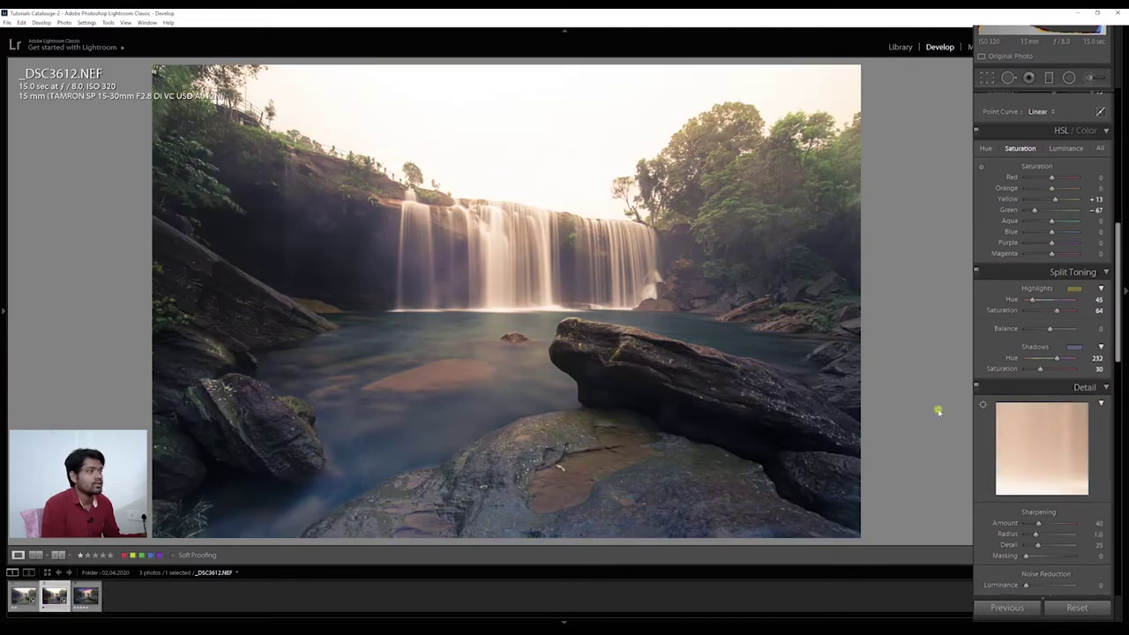
- Set the split-toning Highlights saturation to 36 and the white balance Temp to 6405
left_click_drag(1064, 305, 1043, 316)
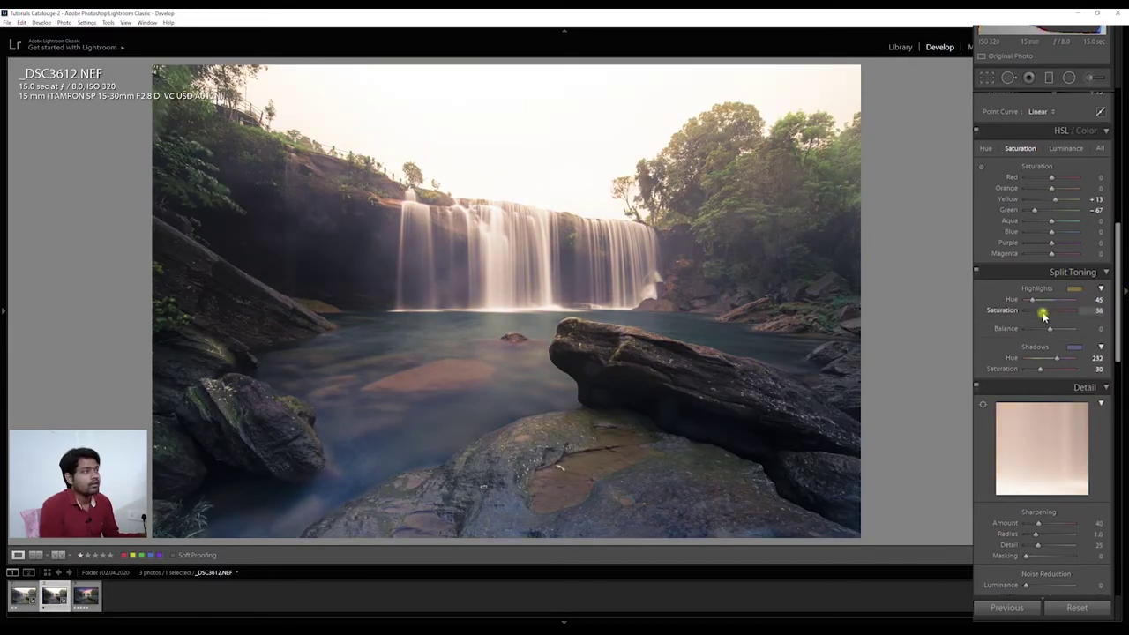
left_click_drag(1117, 306, 1108, 169)
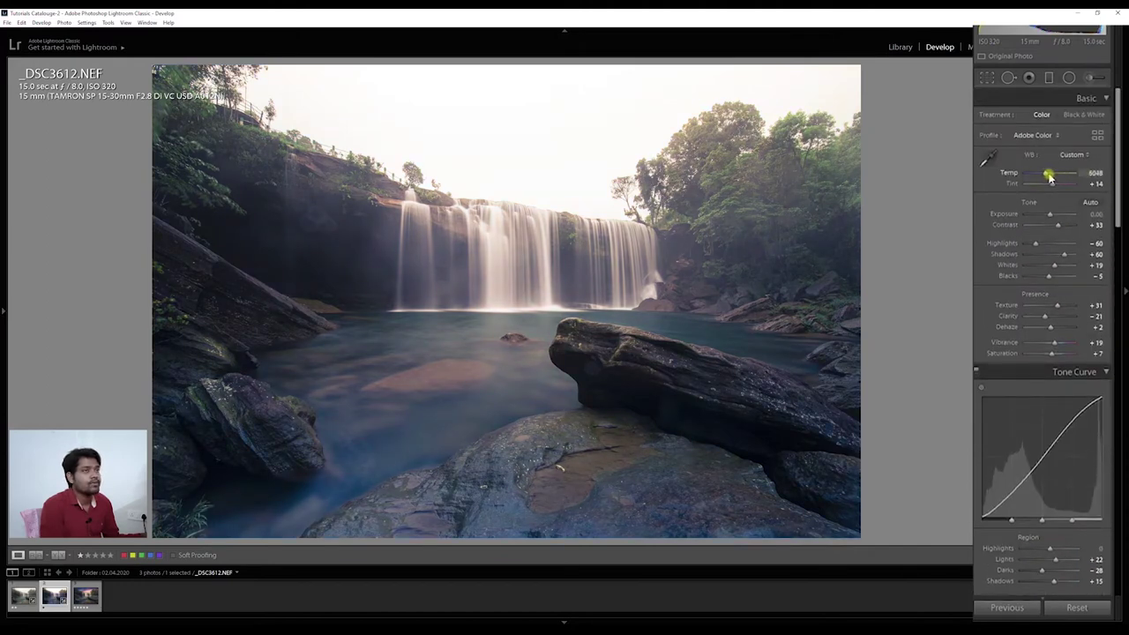
left_click_drag(1046, 177, 1051, 179)
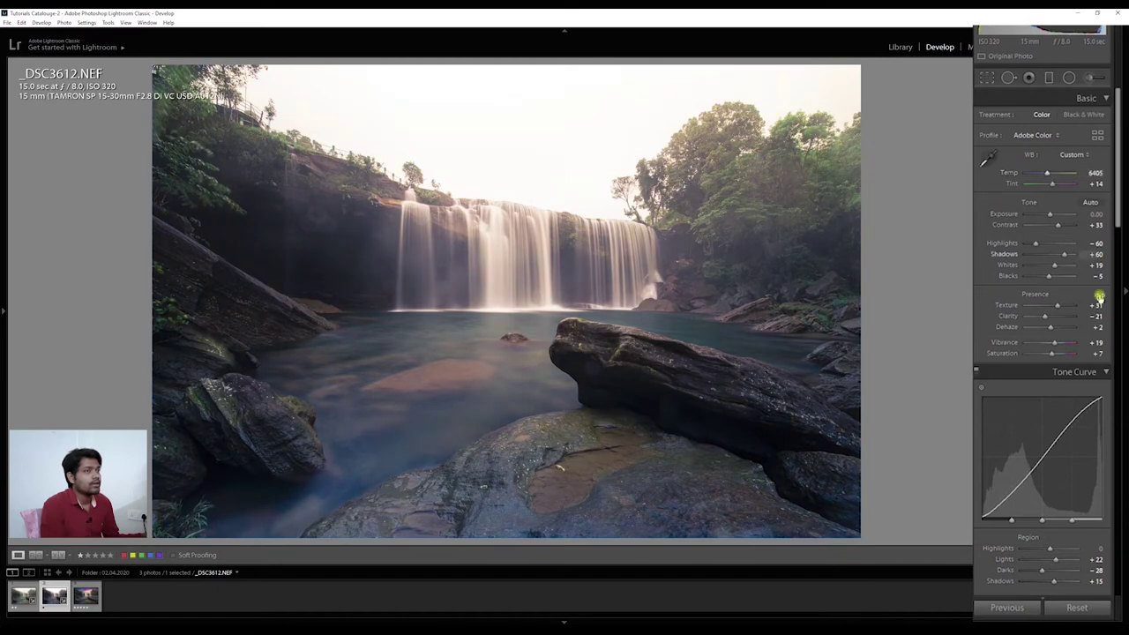
- Turn on chromatic aberration removal and the lens profile corrections, with the profile's Vignetting amount at 45
scroll(1117, 362, "down", 5)
scroll(1117, 362, "down", 5)
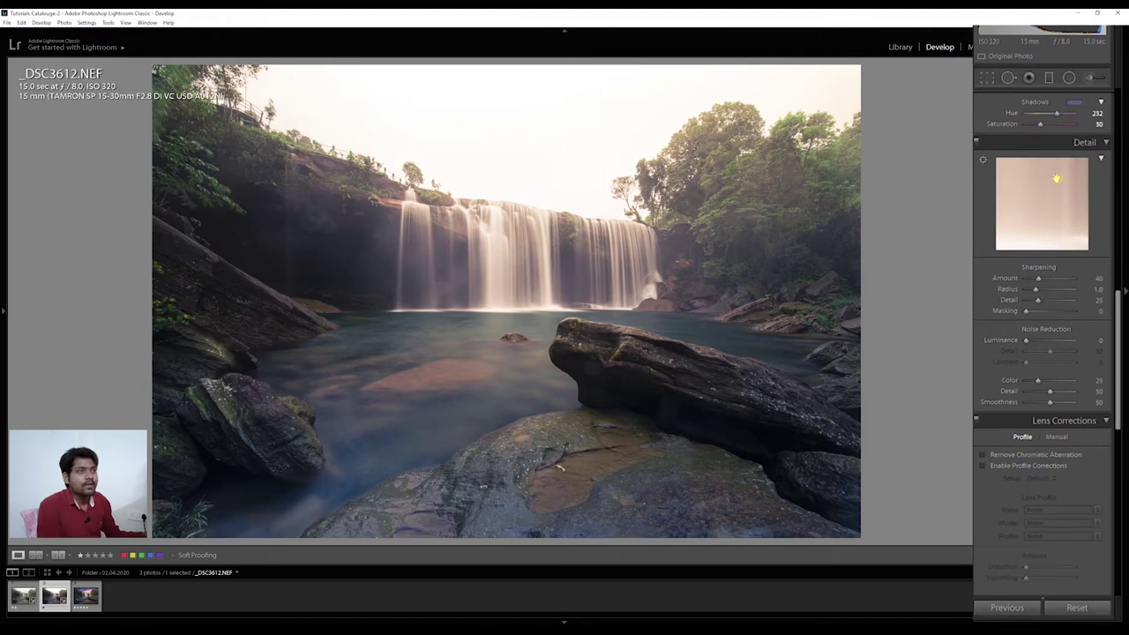
scroll(1117, 422, "down", 2)
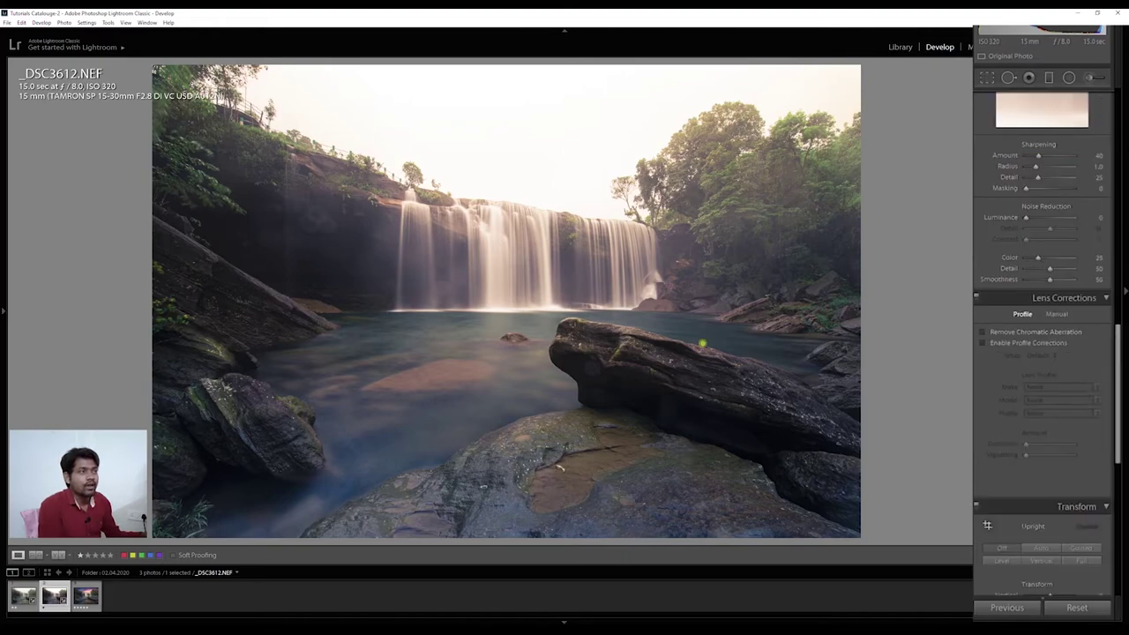
left_click_drag(678, 236, 420, 312)
scroll(1114, 375, "up", 2)
scroll(1059, 386, "down", 2)
left_click(1001, 332)
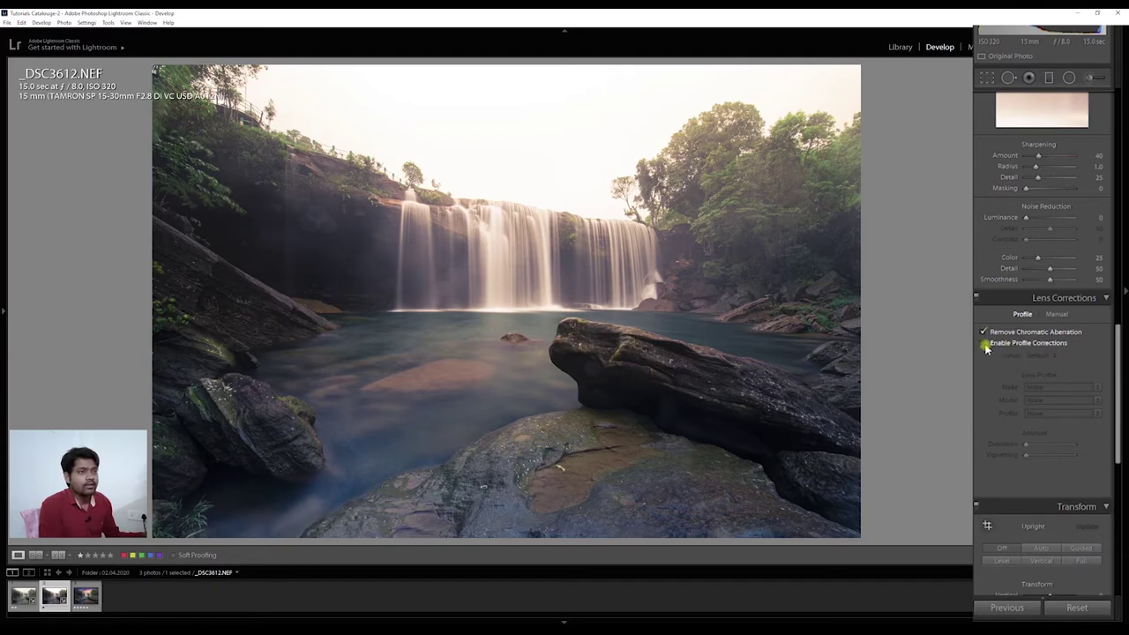
left_click(985, 343)
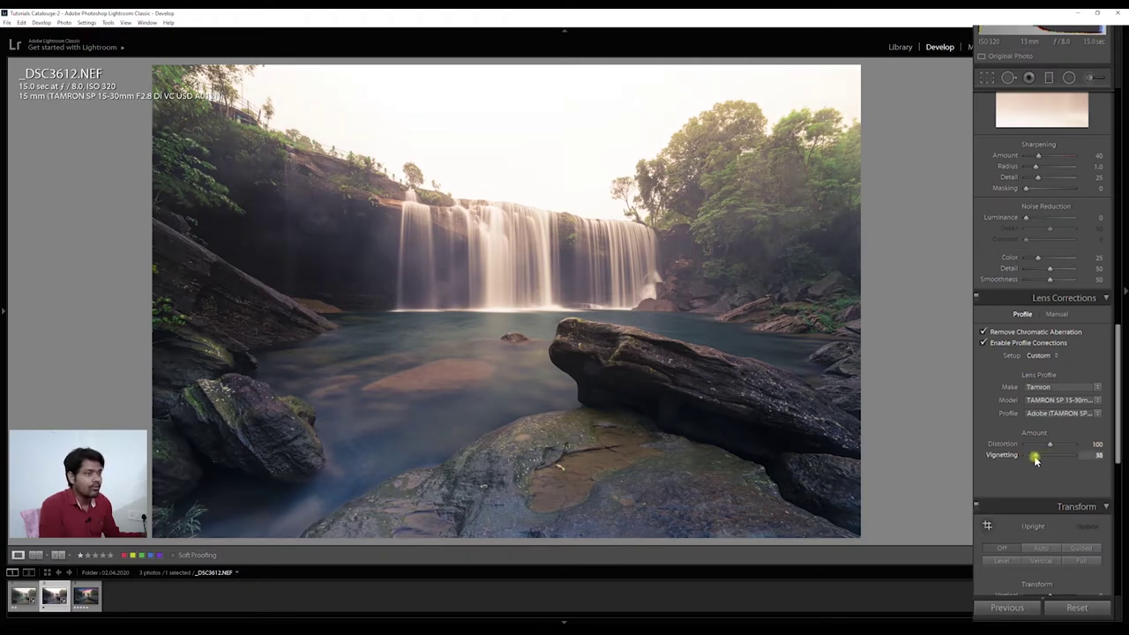
- Set the Blue Primary saturation to +40 in the calibration settings and compare the photo with its unedited version
scroll(1120, 432, "down", 4)
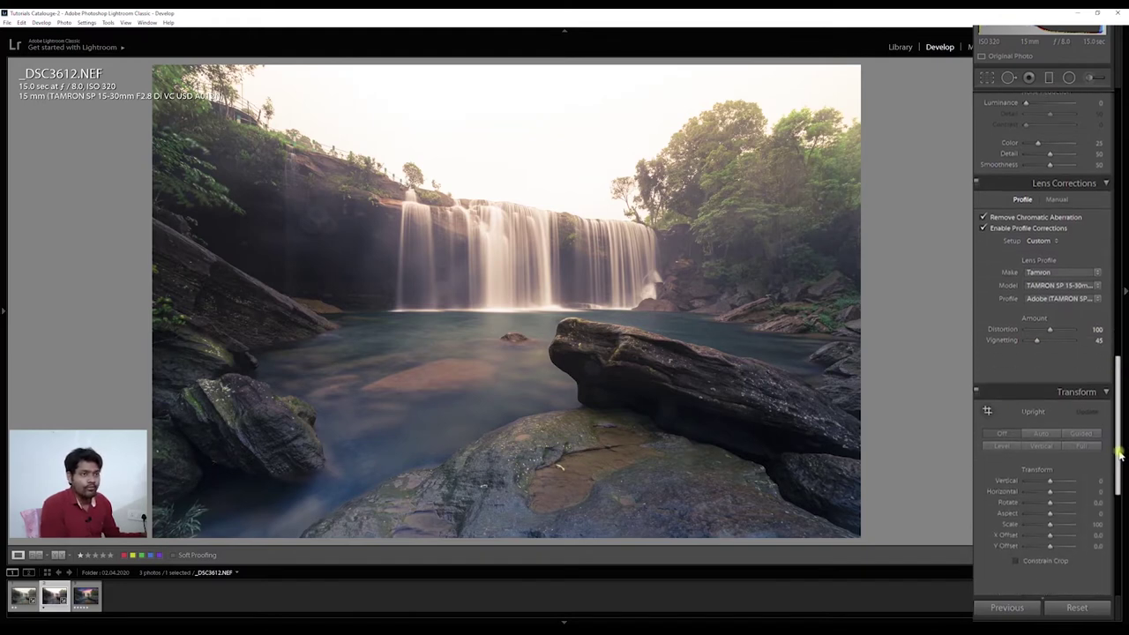
left_click_drag(1120, 438, 1123, 552)
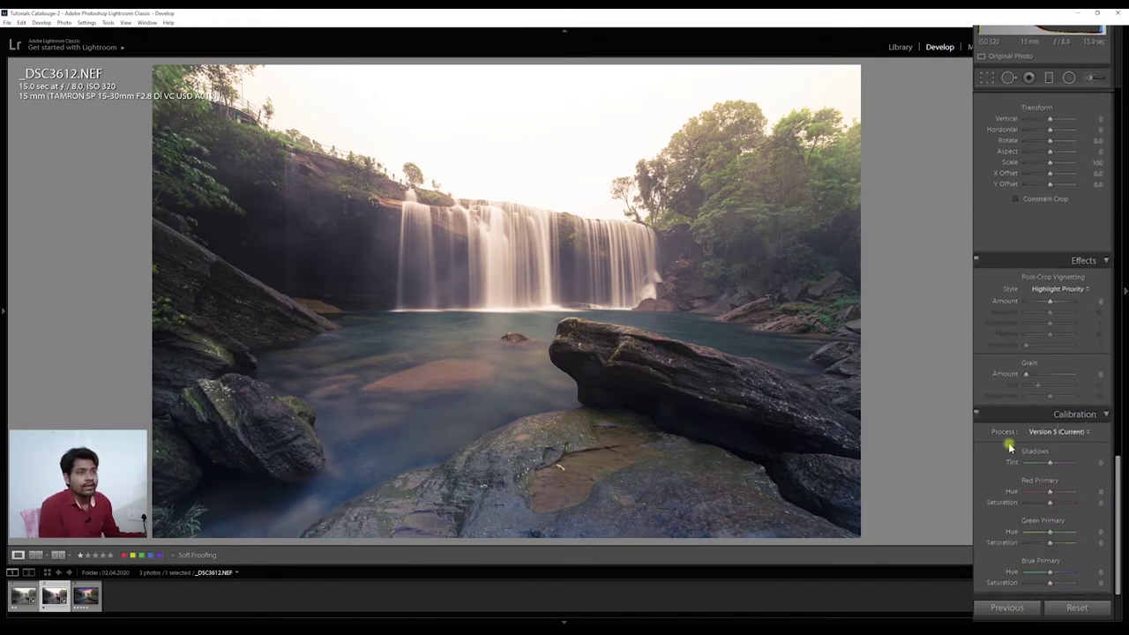
mouse_move(1051, 585)
left_mouse_down()
mouse_move(1078, 587)
mouse_move(1040, 587)
mouse_move(1058, 587)
left_mouse_up()
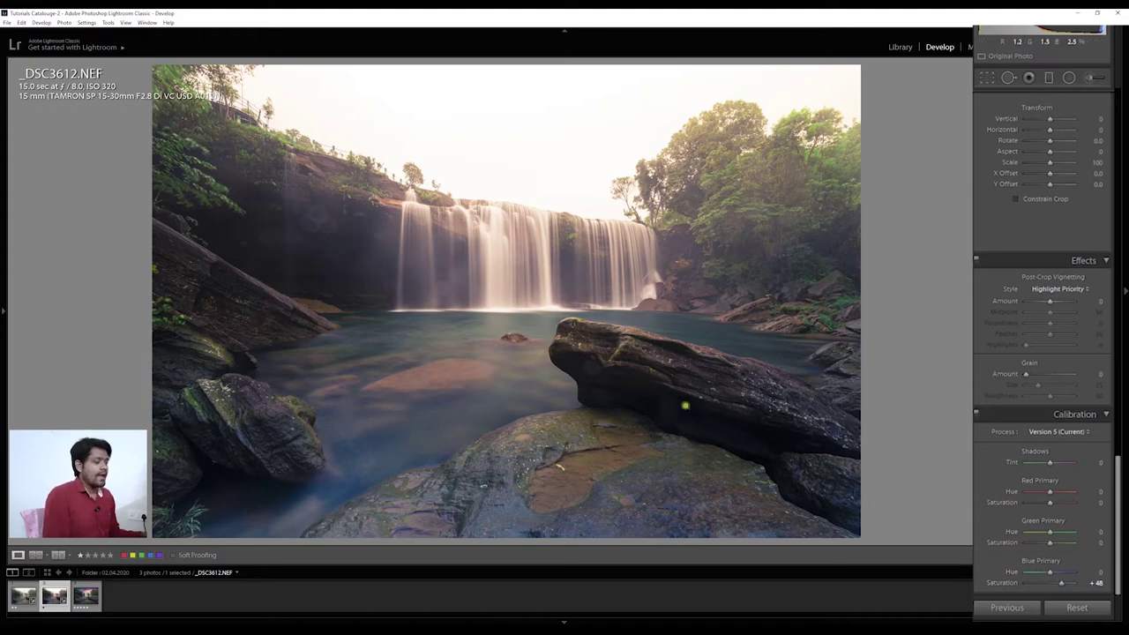
key("backslash")
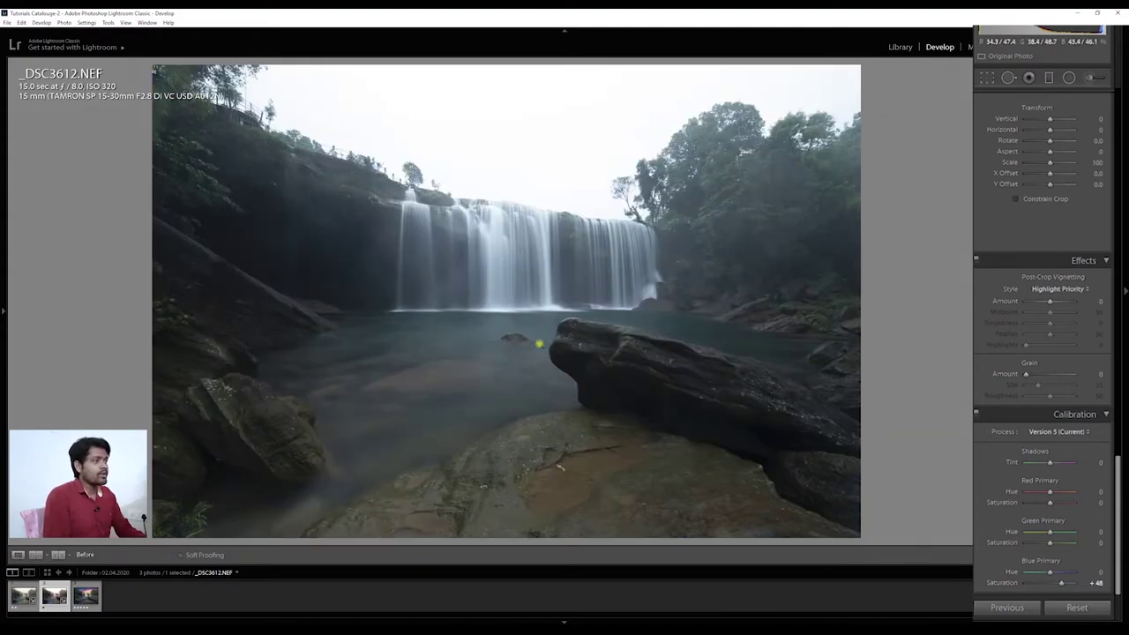
key("backslash")
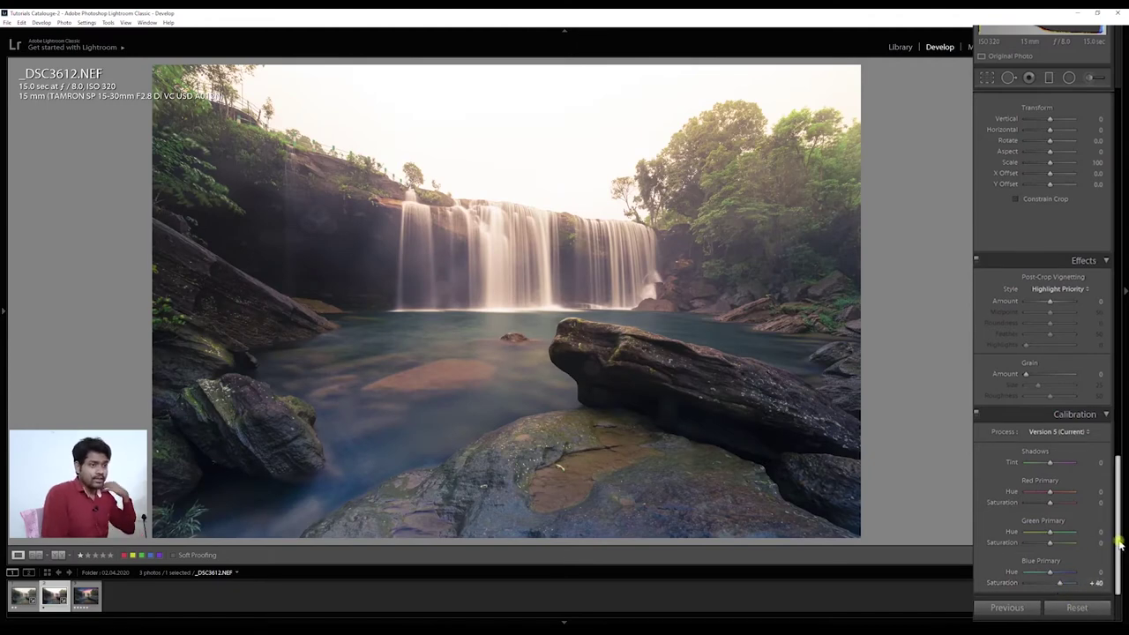
- Set the overall Contrast of the photo to +26
scroll(1119, 546, "up", 15)
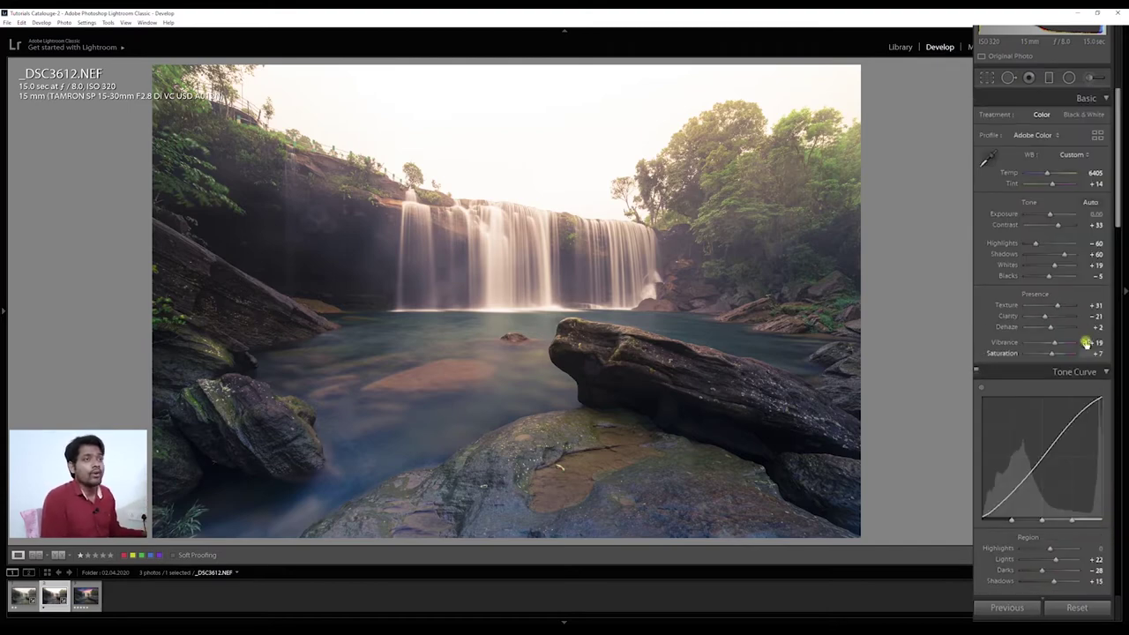
left_click_drag(1052, 214, 1058, 227)
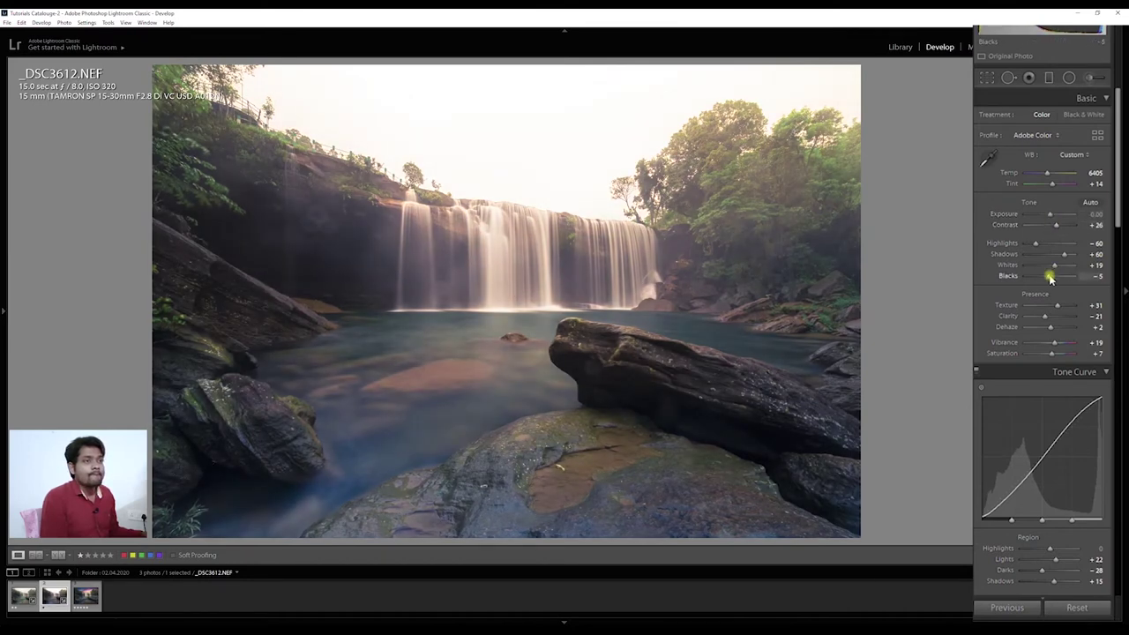
- Place a radial filter over the front foreground rock, narrowed and tilted to follow the rock's upper edge
left_click(1069, 78)
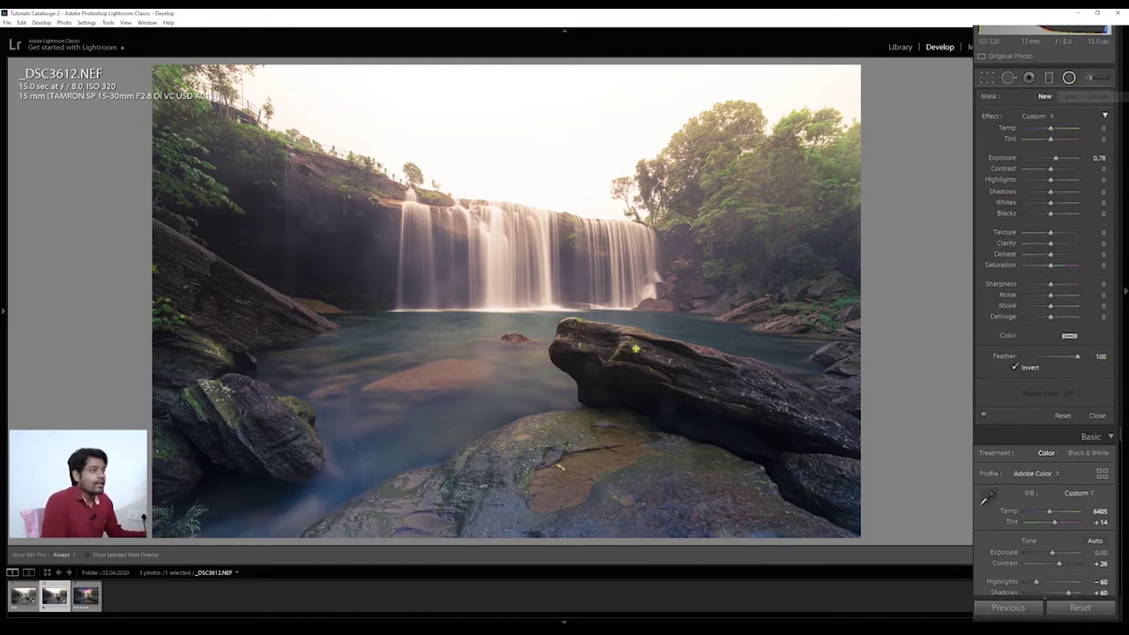
left_click_drag(487, 446, 627, 489)
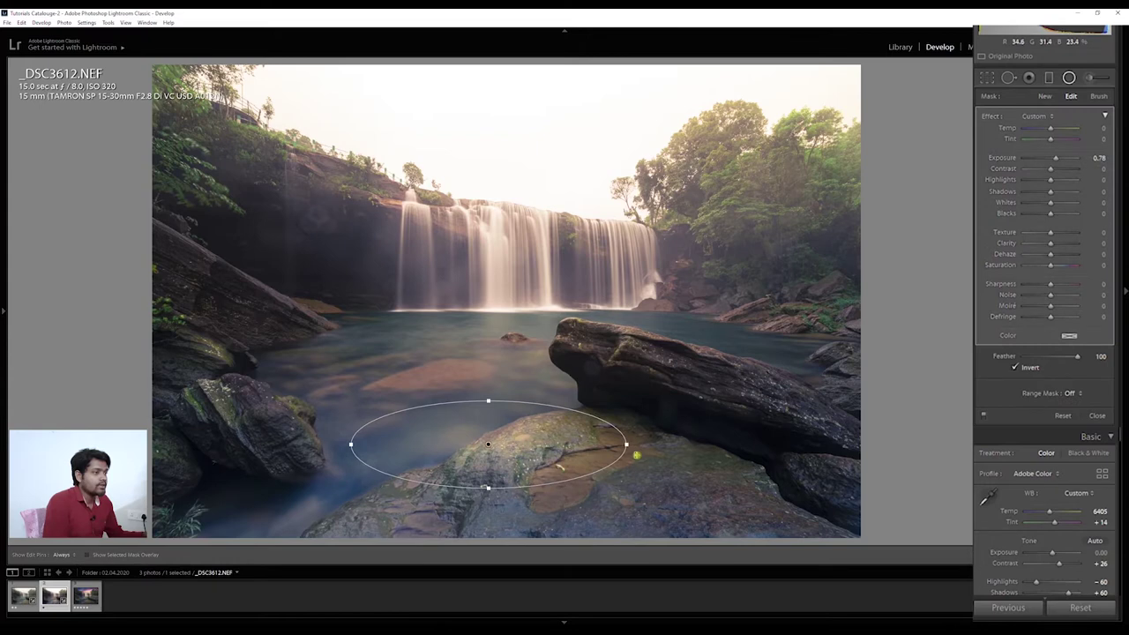
left_click_drag(636, 444, 637, 428)
left_click_drag(501, 448, 521, 455)
left_click_drag(458, 422, 454, 428)
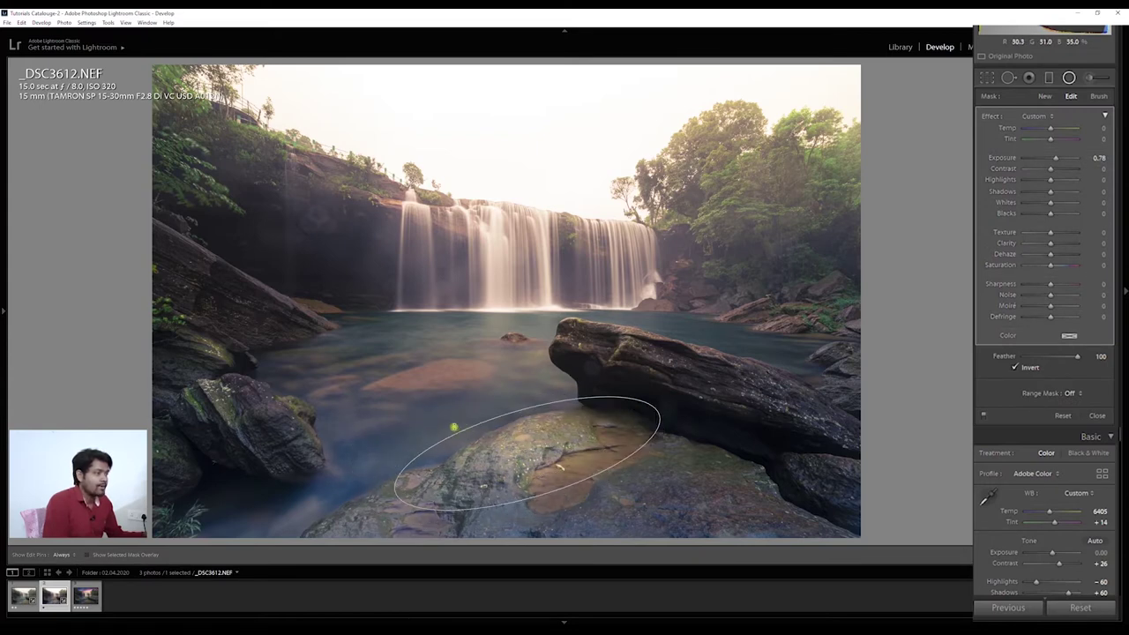
left_click_drag(529, 453, 533, 459)
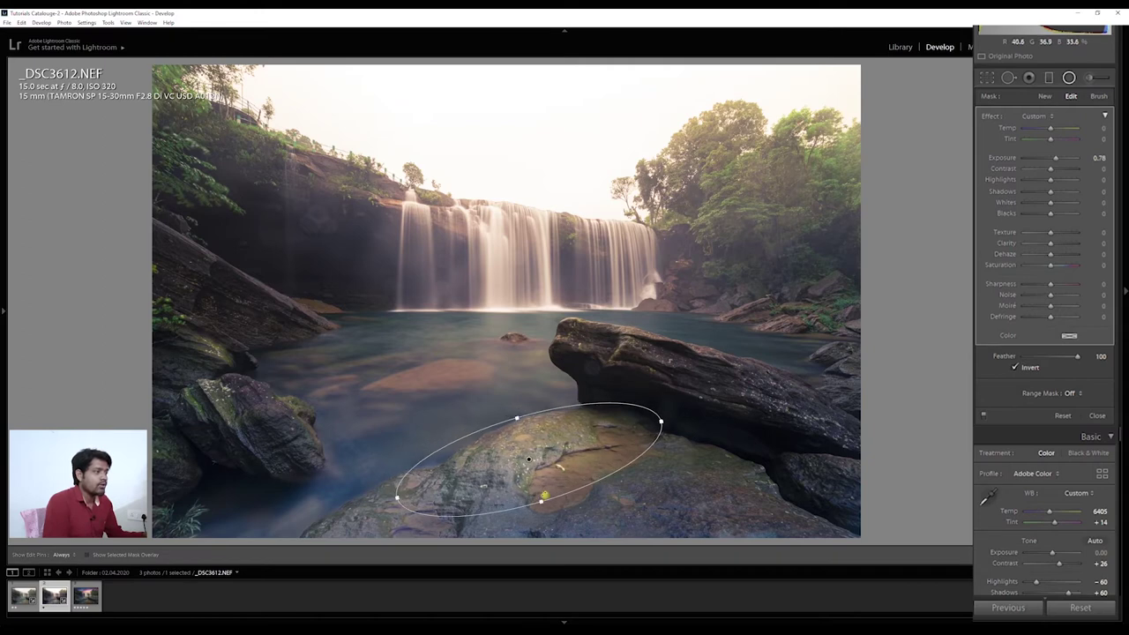
left_click_drag(541, 503, 539, 496)
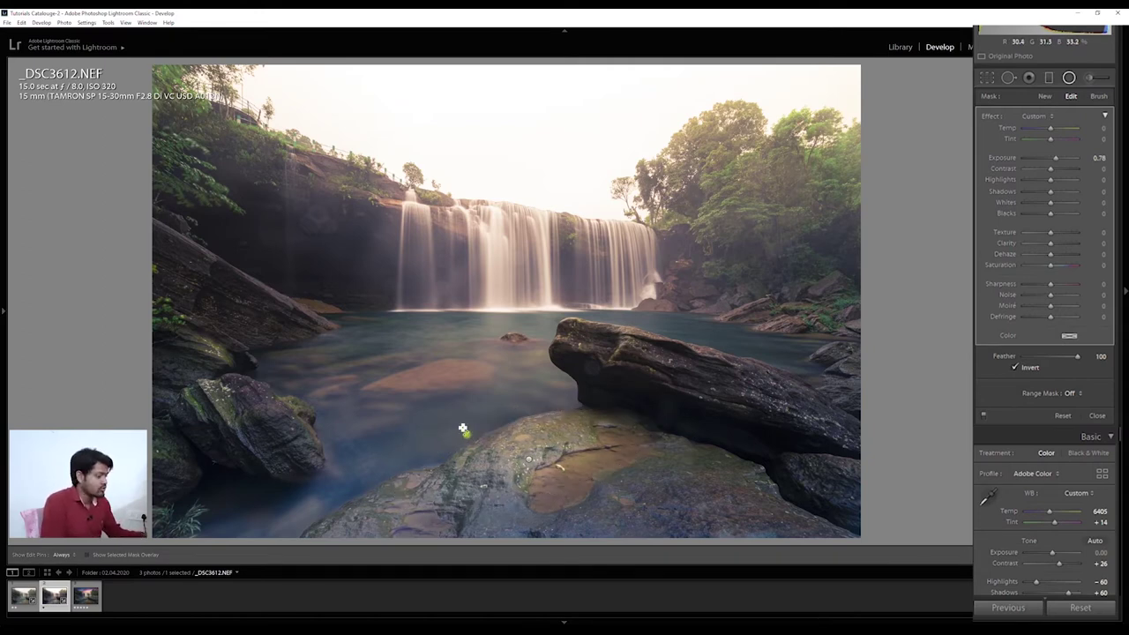
key("ctrl+z")
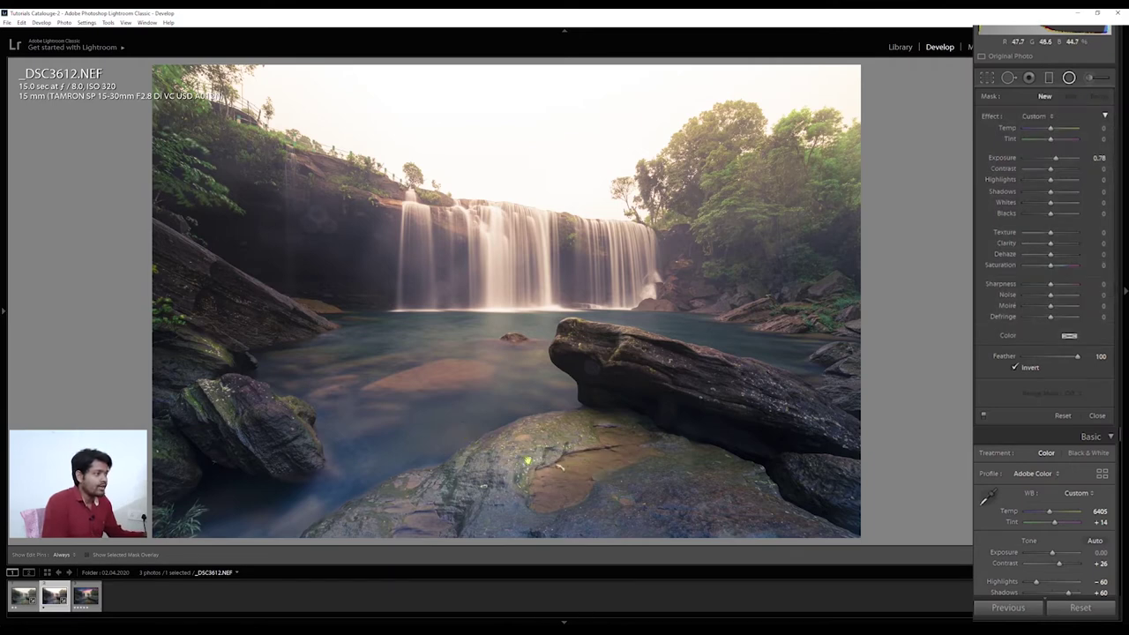
left_click(527, 460)
left_click_drag(483, 425, 502, 411)
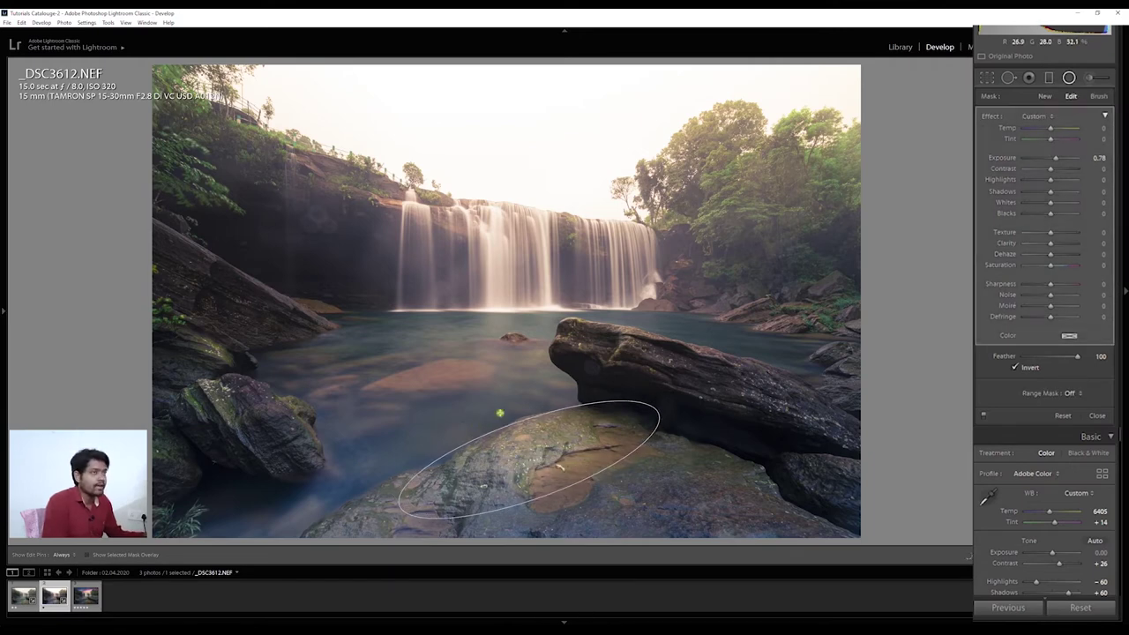
- Set the front rock filter's Exposure to 0.52 and reset its Temp after trying a cooler setting
double_click(1052, 160)
left_click_drag(1052, 166, 1056, 162)
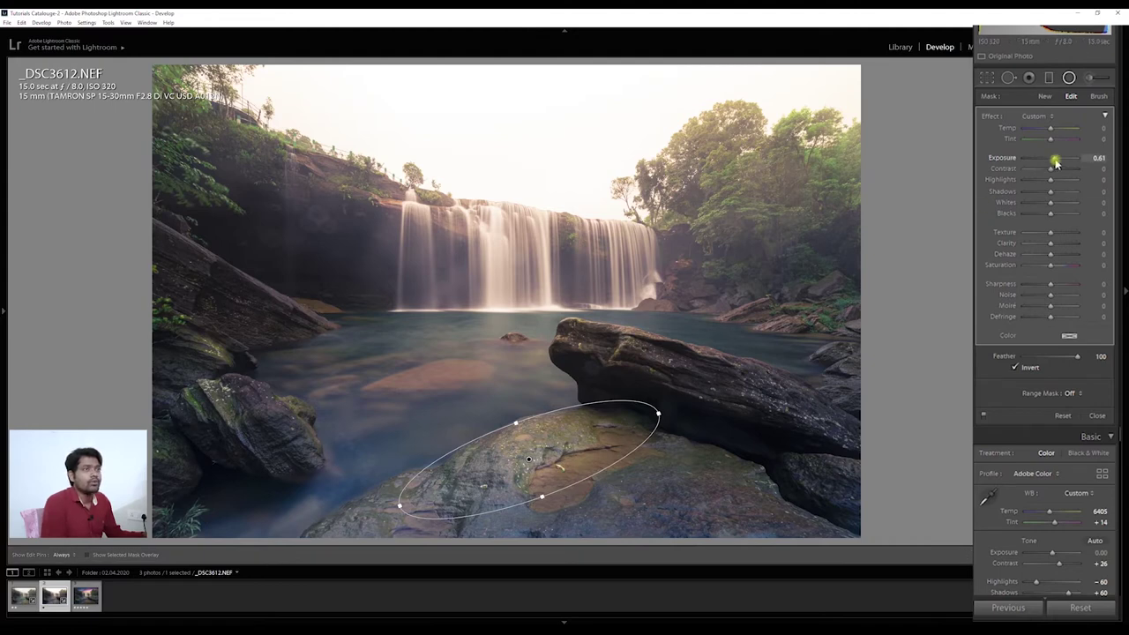
left_click_drag(1056, 161, 1057, 160)
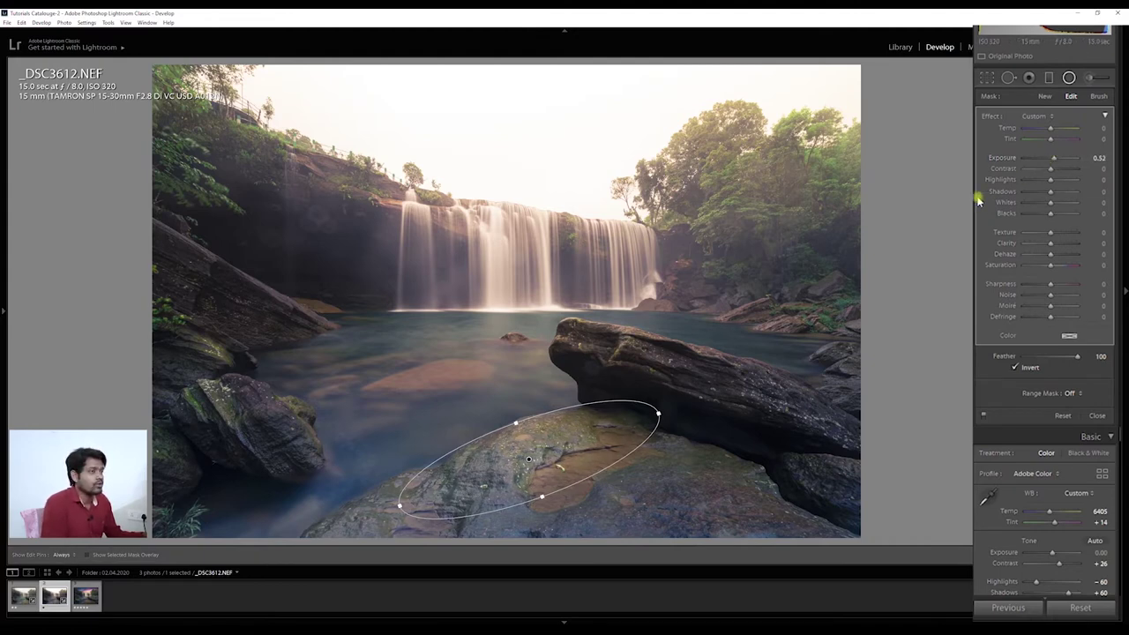
left_click_drag(1052, 132, 1047, 133)
double_click(1045, 131)
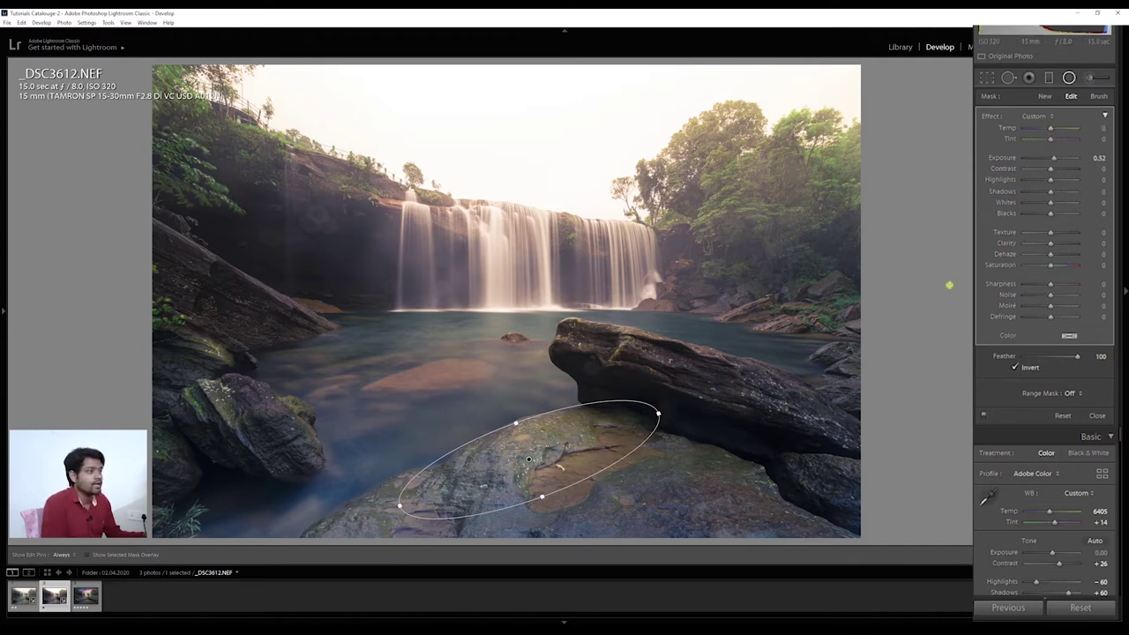
- Add a radial filter tilted along the long dark rock beside the pool and set its Exposure to 0.96
left_click_drag(642, 345, 757, 315)
left_click_drag(659, 284, 657, 361)
left_click_drag(690, 327, 690, 330)
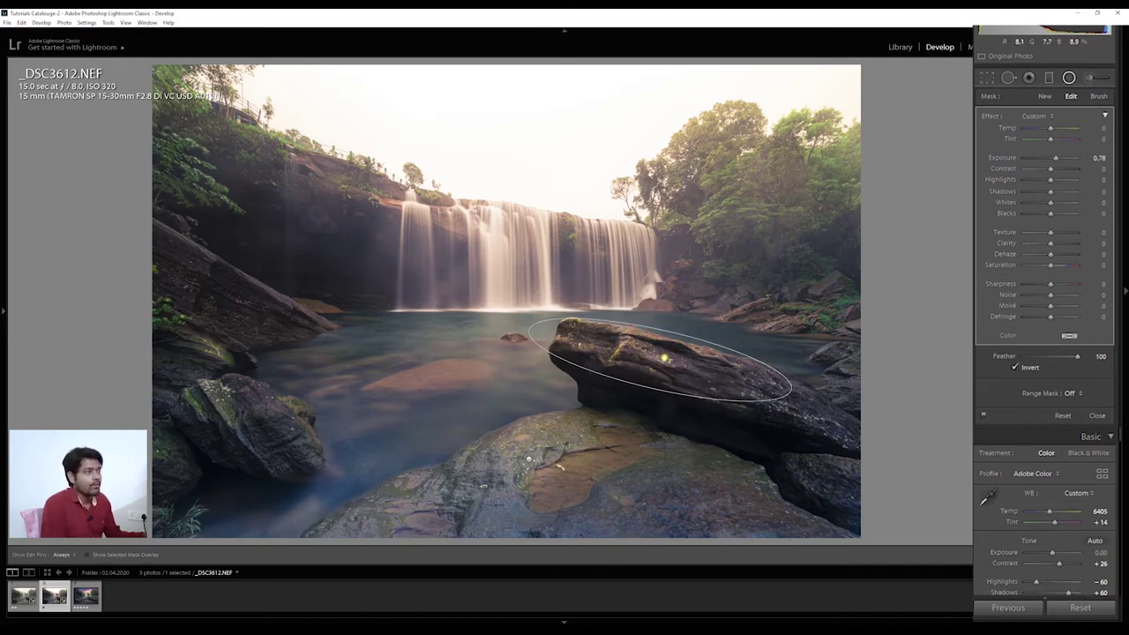
left_click_drag(665, 359, 671, 363)
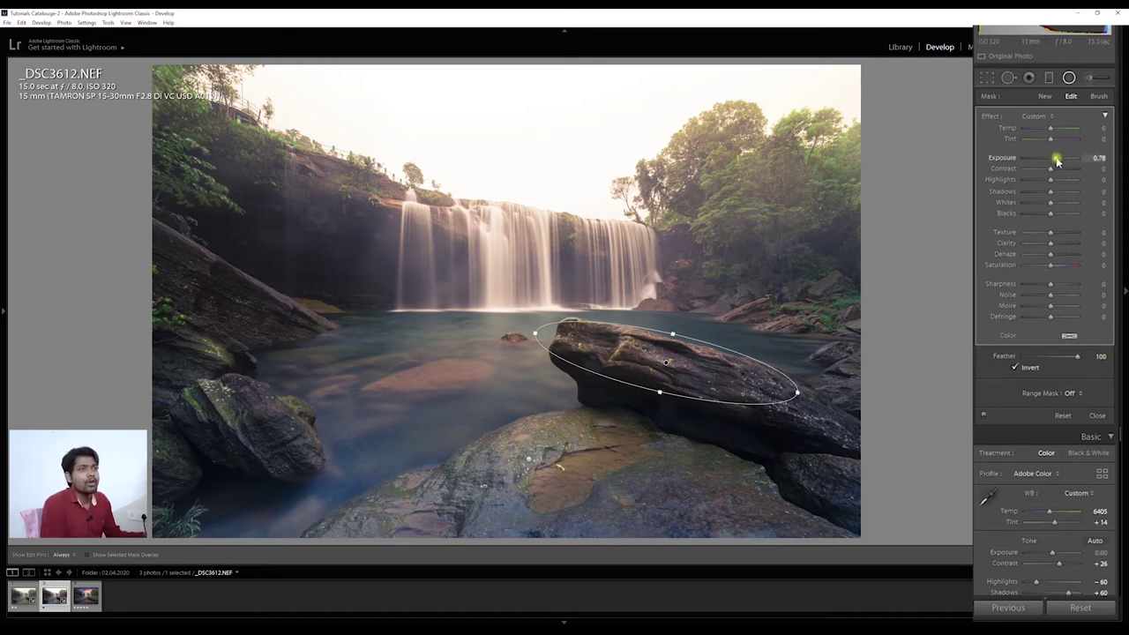
left_click_drag(1058, 161, 1060, 161)
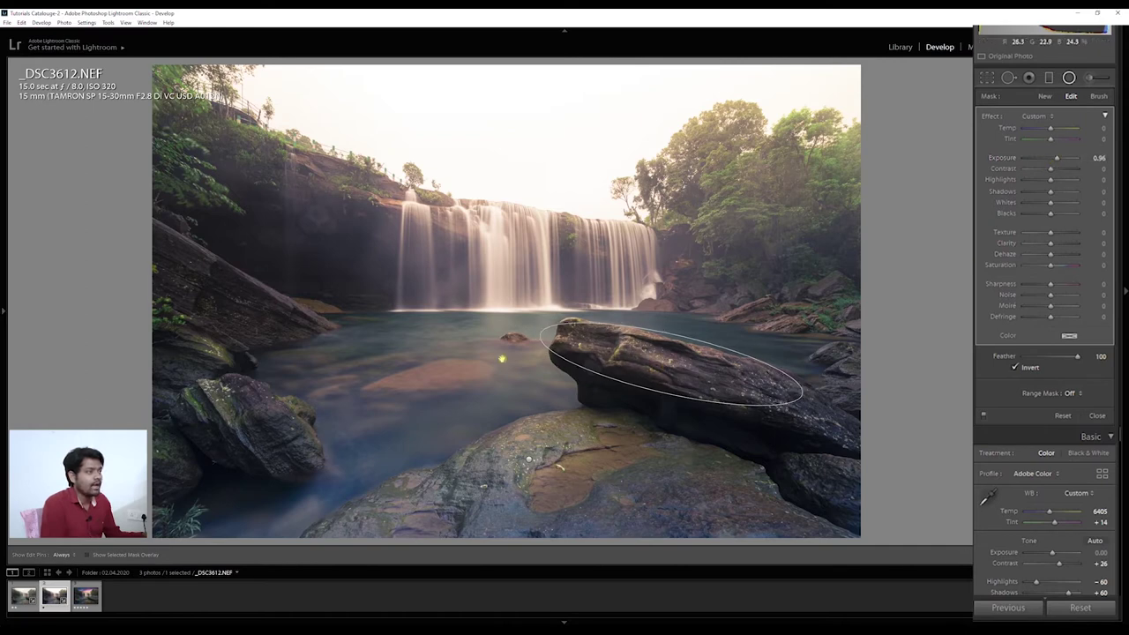
- Add a wide radial filter over the pool, fitted to the water, with Exposure 0.19 and Temp −22
left_click_drag(420, 340, 652, 416)
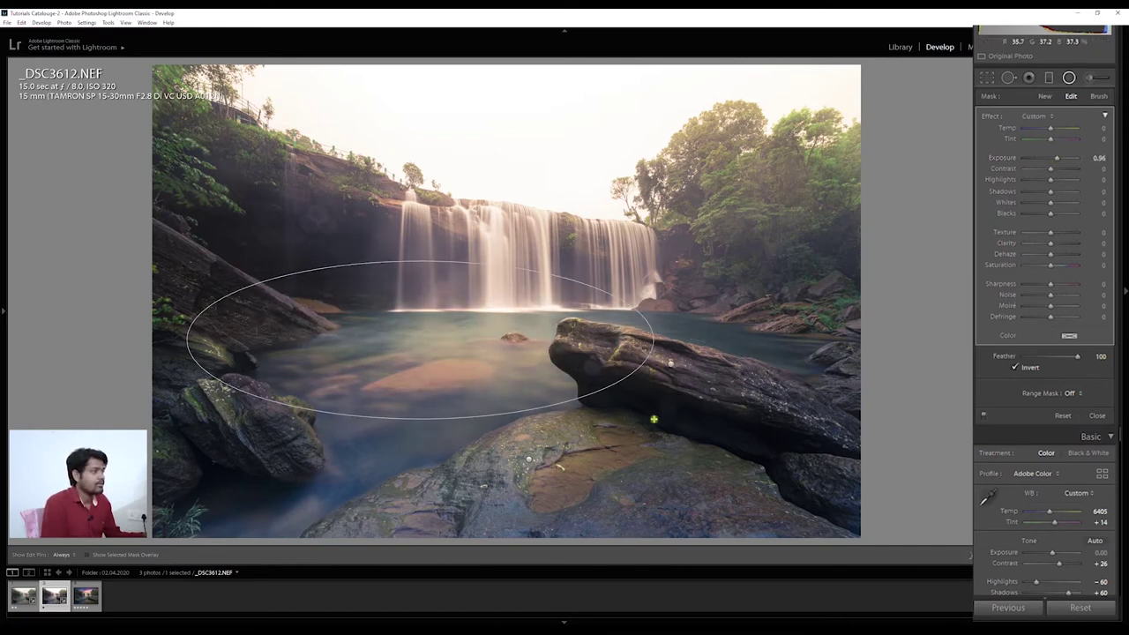
left_click_drag(1057, 159, 1057, 163)
key("shift")
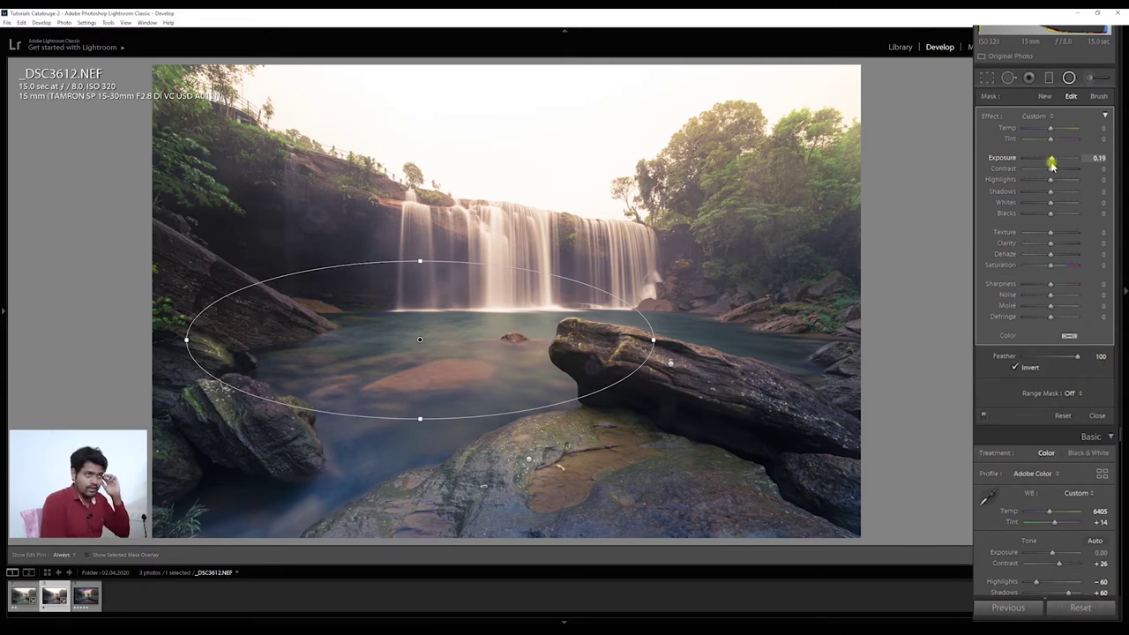
left_click_drag(420, 339, 420, 355)
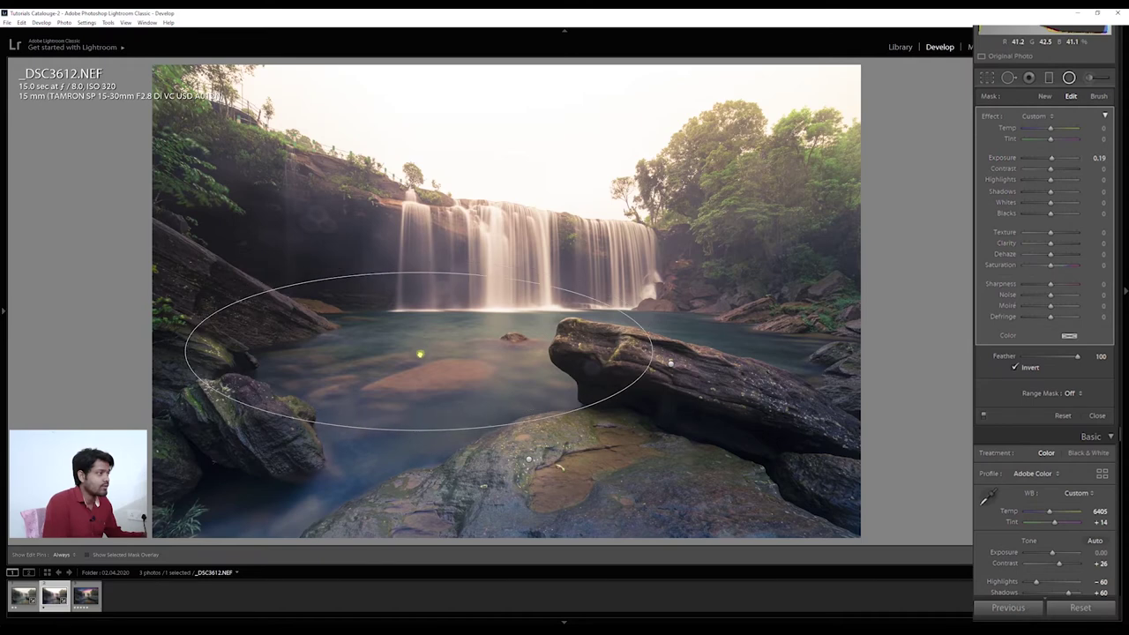
left_click_drag(651, 349, 609, 352)
left_click_drag(422, 431, 420, 410)
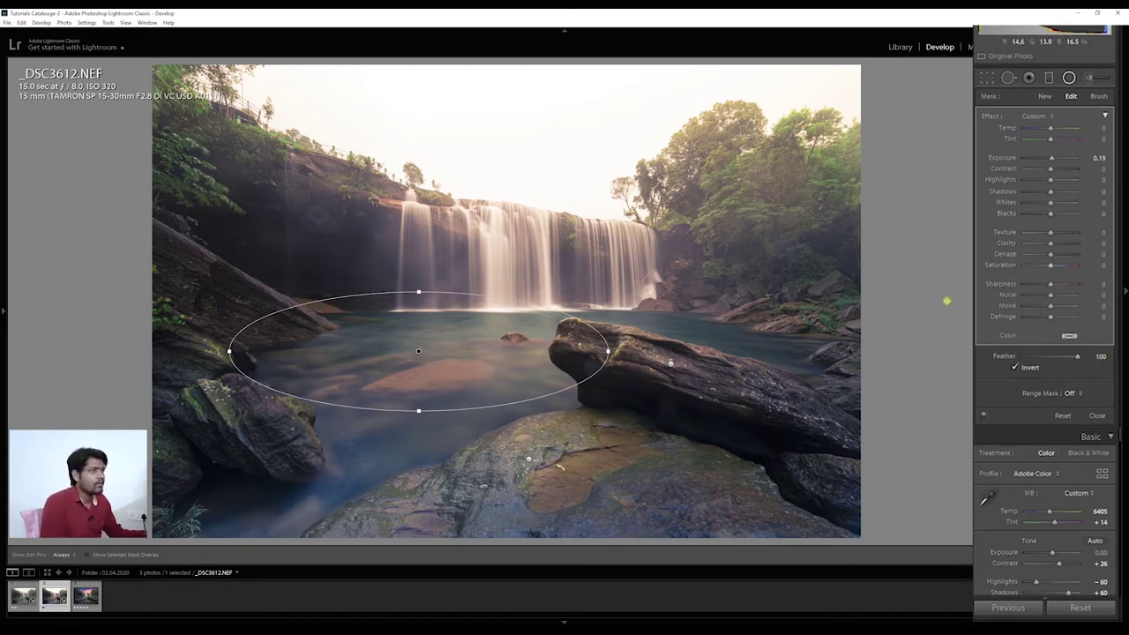
left_click_drag(1050, 128, 1046, 131)
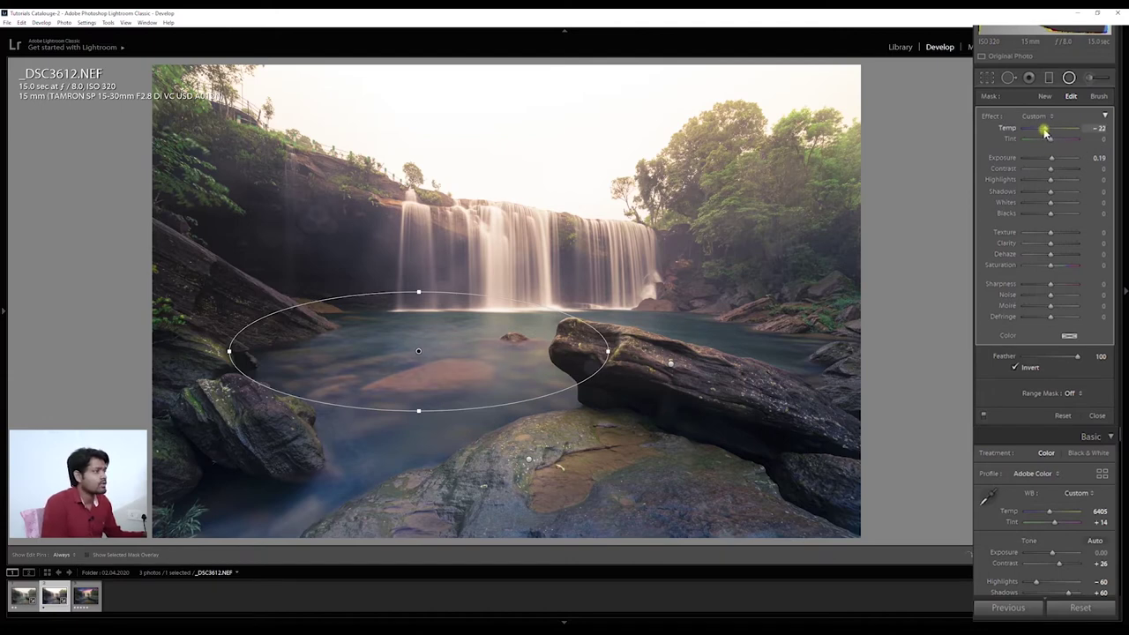
- Set the photo's overall Contrast to +29 and Blacks to −7
left_click(1014, 539)
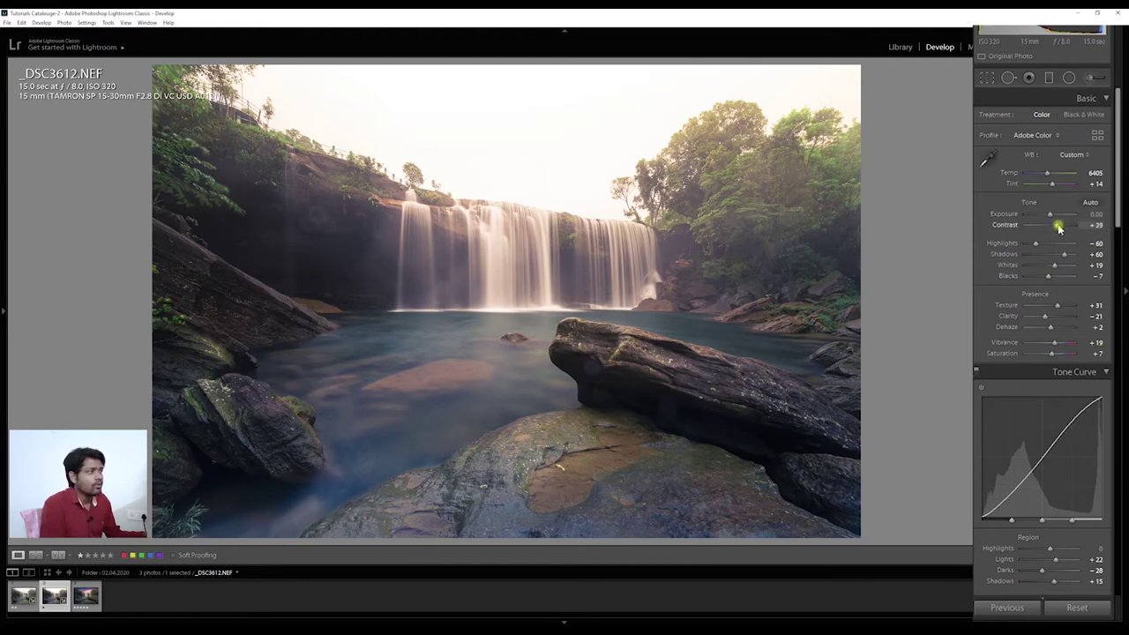
- Try a different Green Primary hue in the calibration settings
scroll(1121, 466, "down", 15)
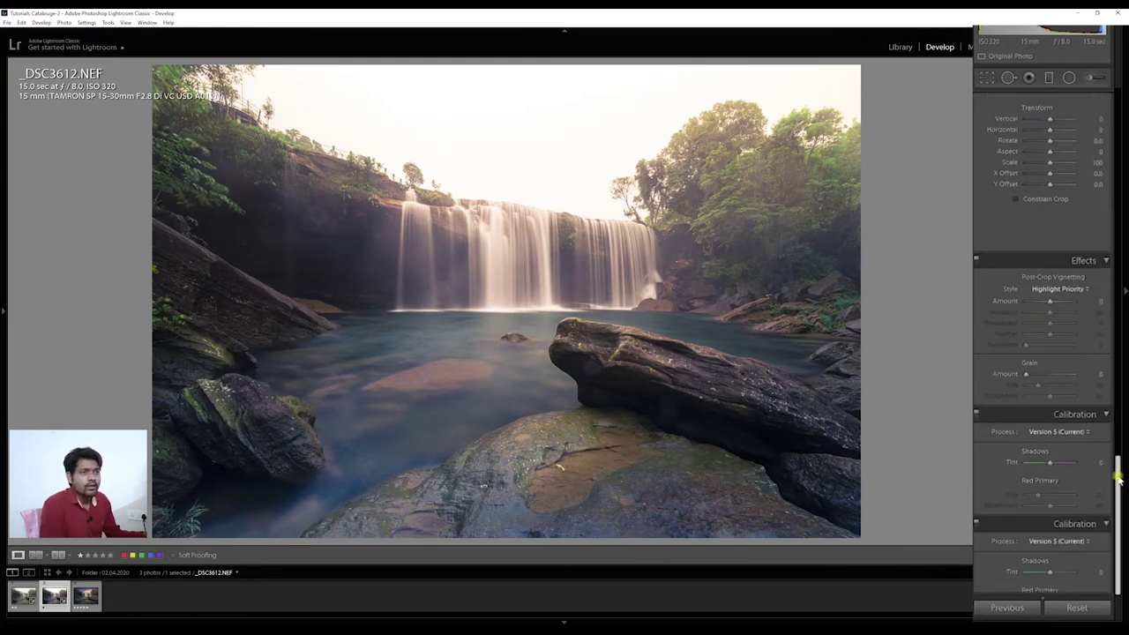
scroll(1119, 479, "up", 5)
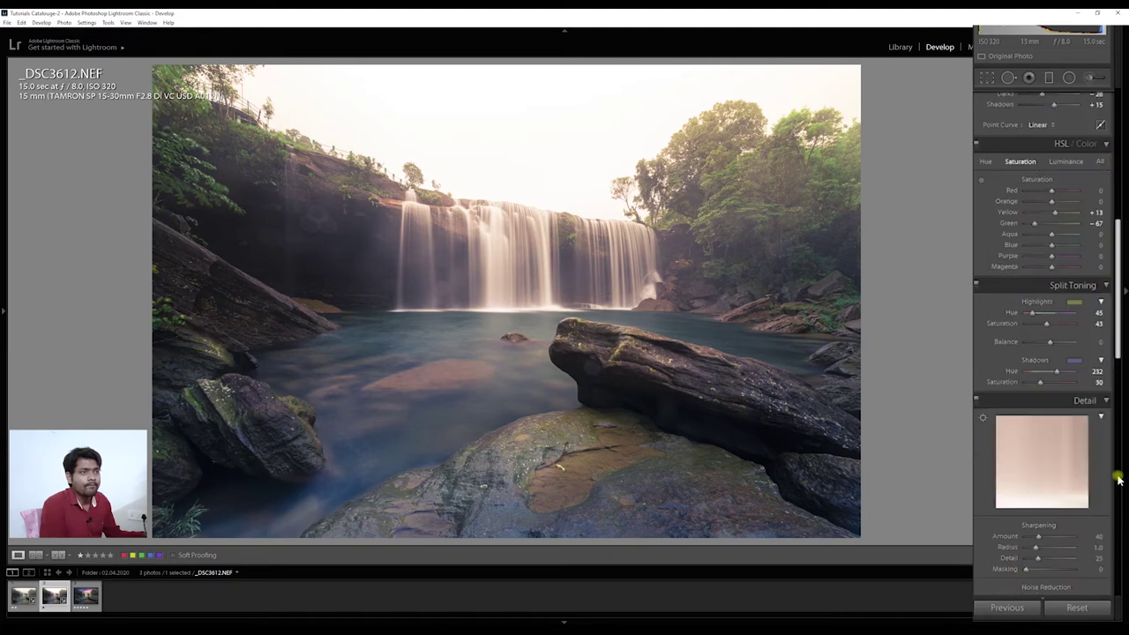
scroll(1119, 479, "down", 10)
mouse_move(1050, 534)
left_mouse_down()
mouse_move(1037, 535)
mouse_move(1064, 537)
mouse_move(1047, 536)
left_mouse_up()
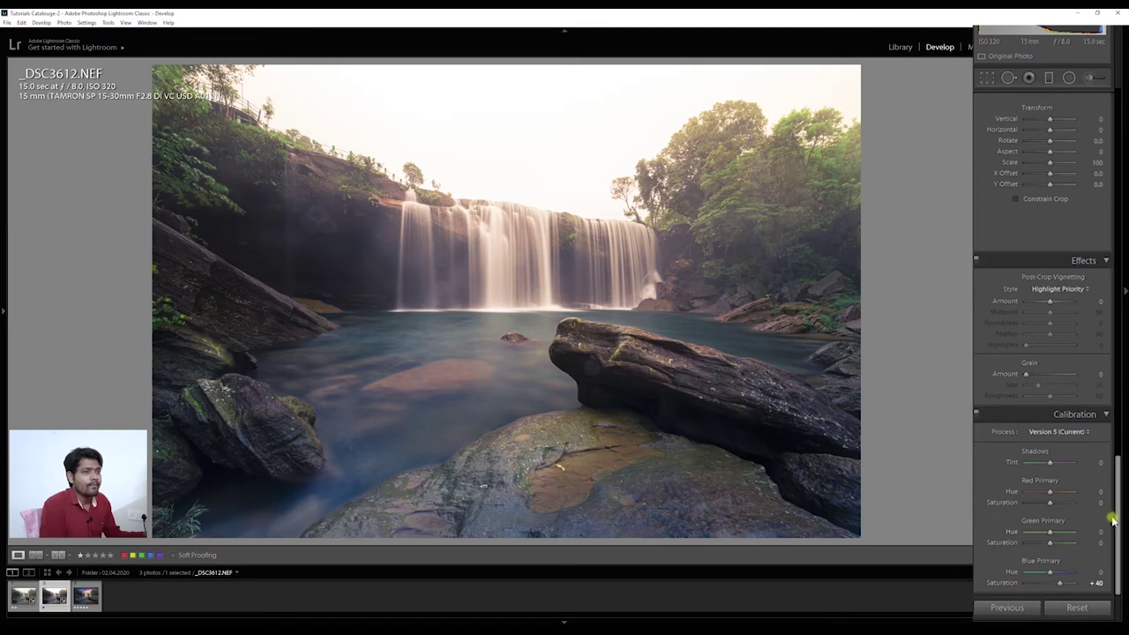
scroll(1119, 511, "up", 8)
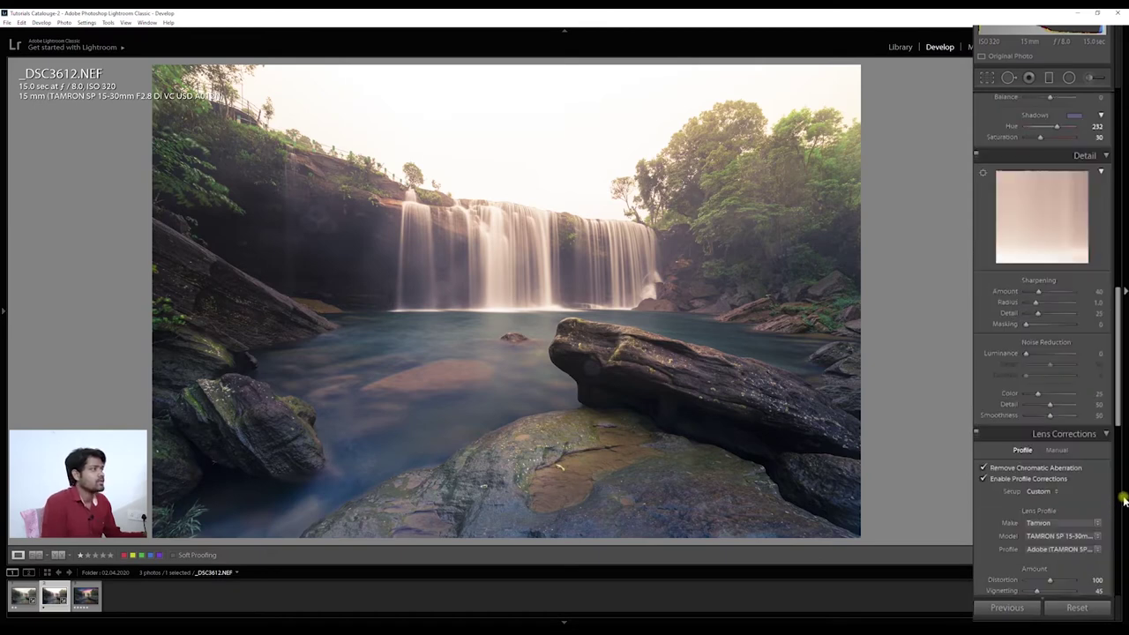
- Add a graduated filter rising from the photo's lower edge to the pool, with Exposure −0.35 and Temp −9
left_click(1049, 77)
left_click_drag(405, 528, 407, 344)
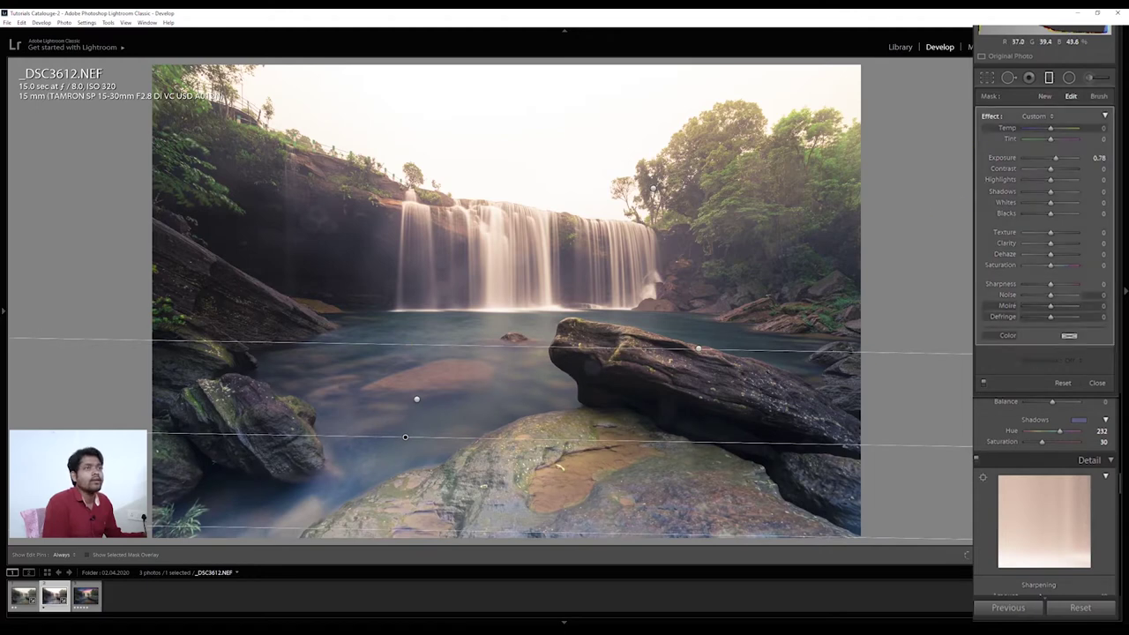
double_click(1050, 162)
left_click_drag(1050, 163, 1049, 164)
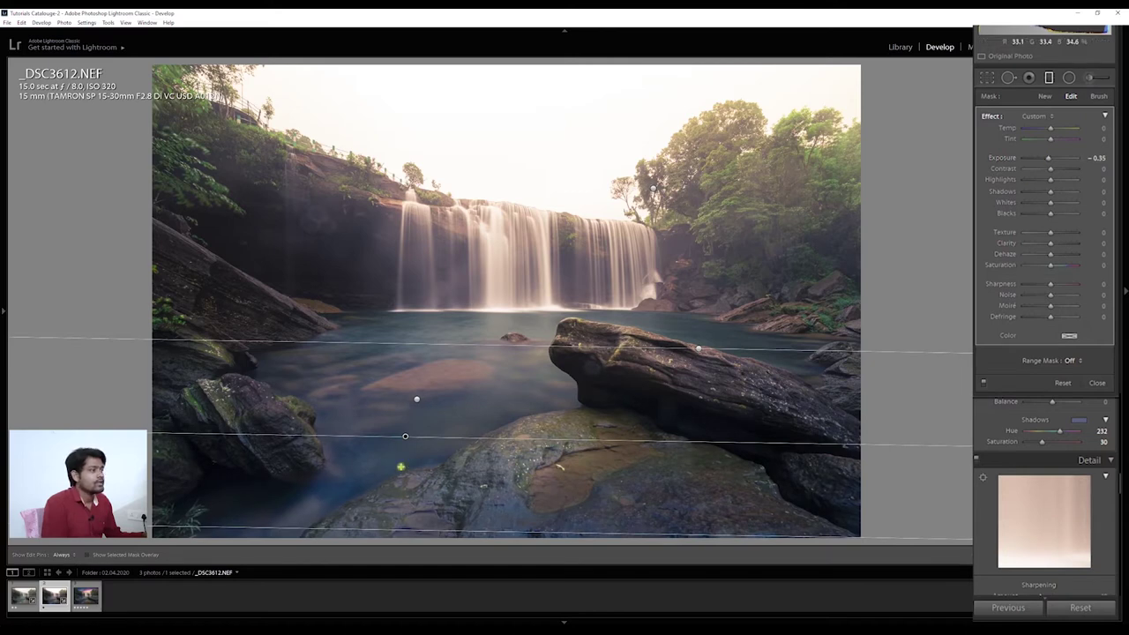
right_click(405, 437)
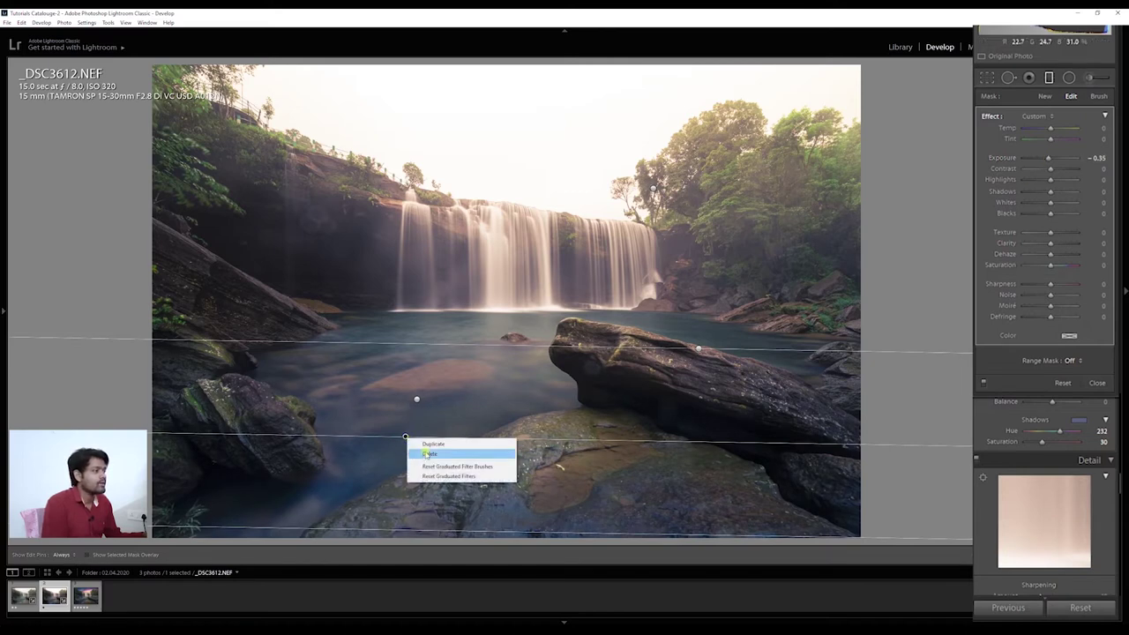
left_click(429, 453)
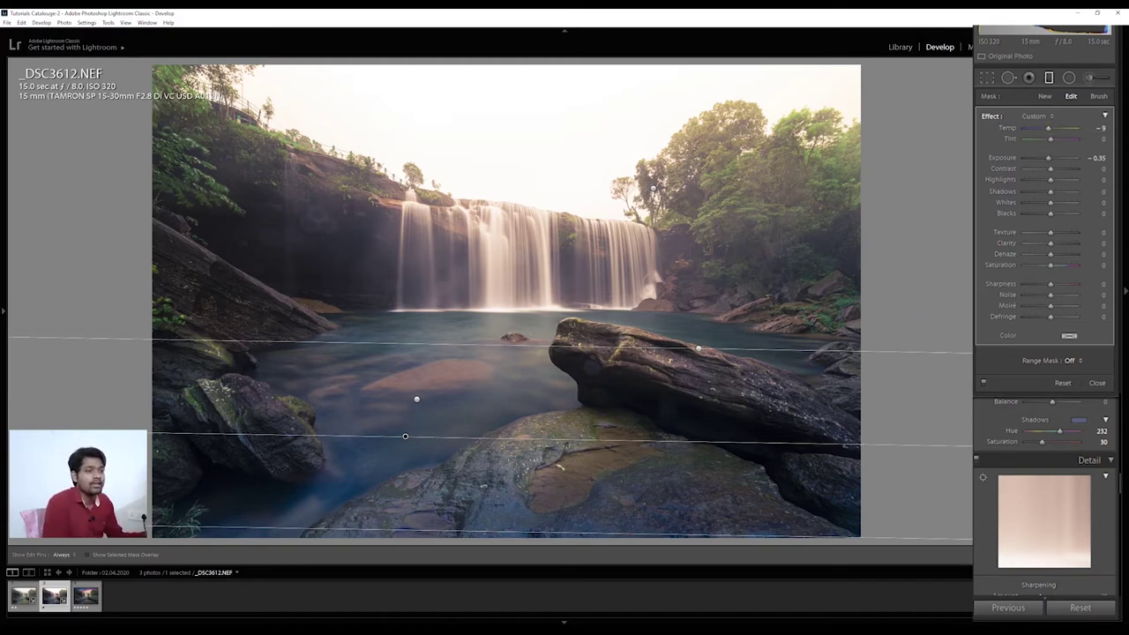
key("m")
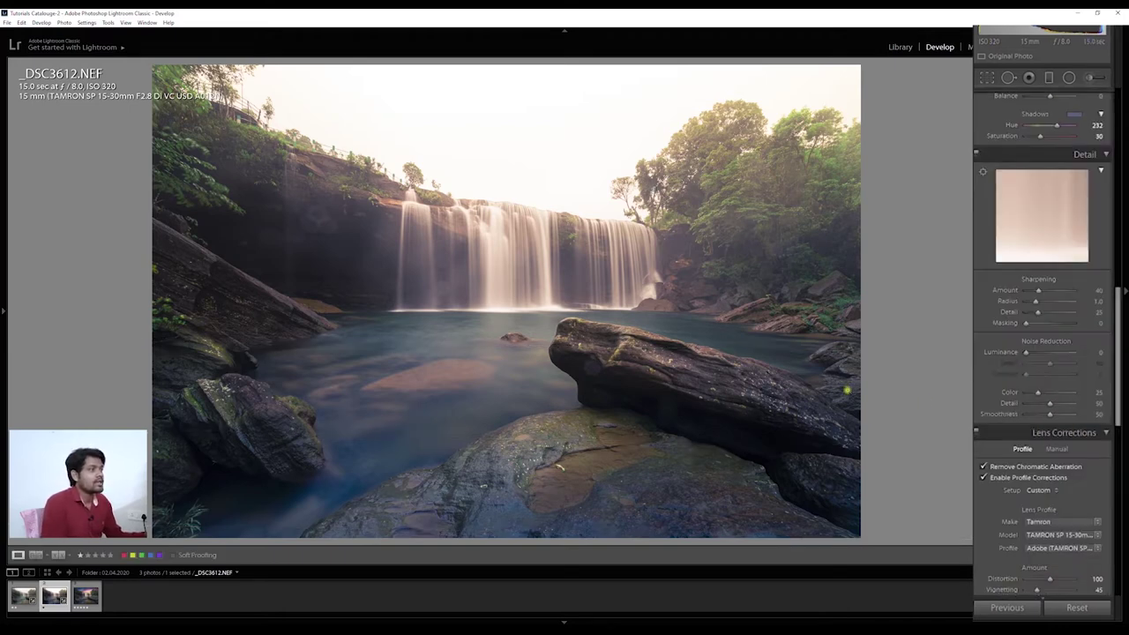
- Add a large radial filter around the waterfall, reset its effects and set its Saturation to −52
left_click(1069, 78)
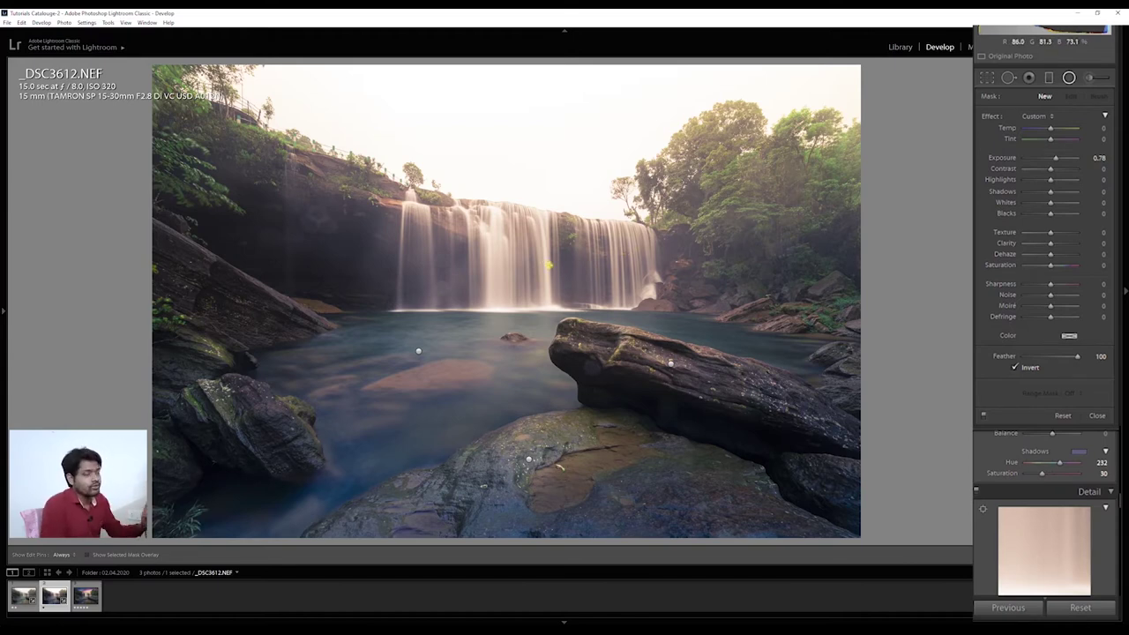
left_click_drag(506, 240, 767, 341)
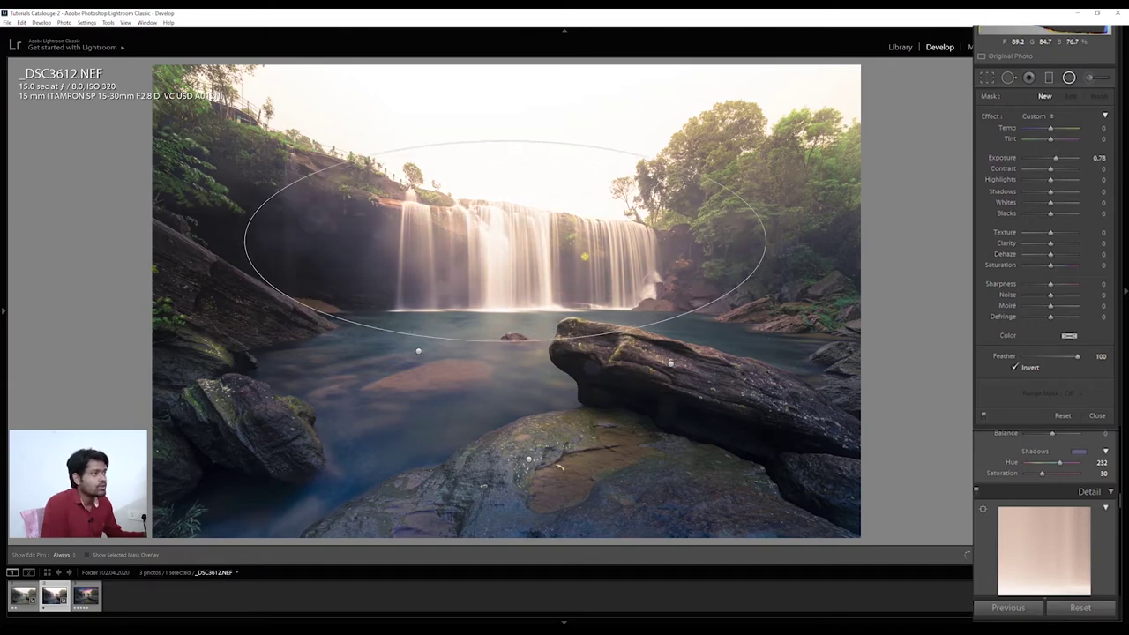
double_click(991, 116)
left_click_drag(1053, 265, 1017, 271)
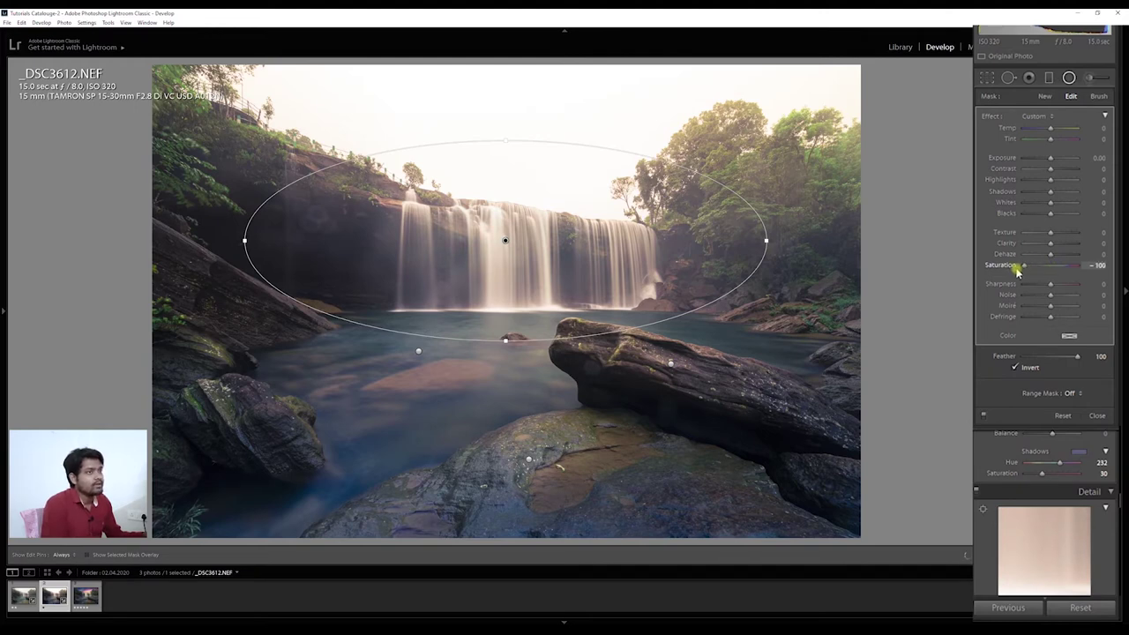
left_click_drag(1127, 272, 1040, 281)
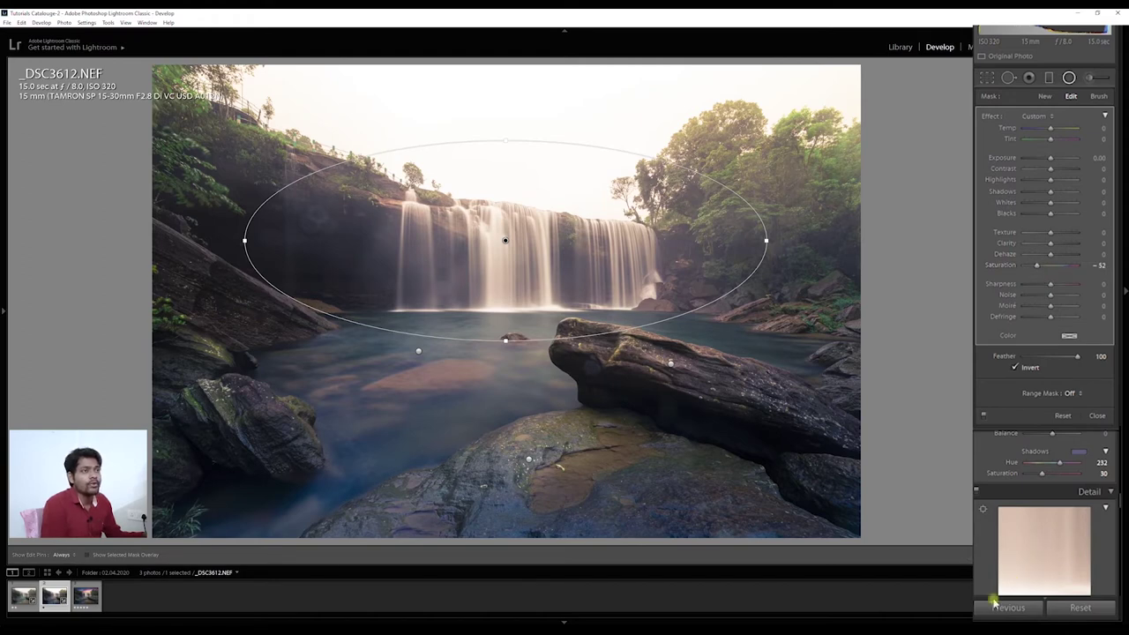
key("shift+m")
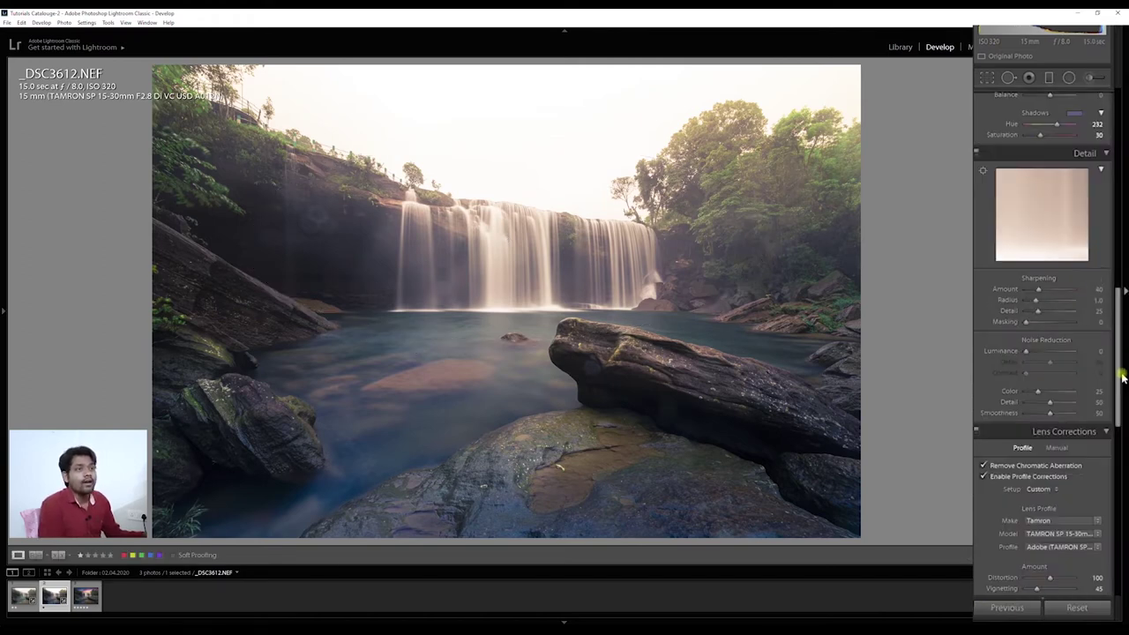
- Set the tone curve's Darks to −30 and Shadows to +18
scroll(1117, 373, "up", 10)
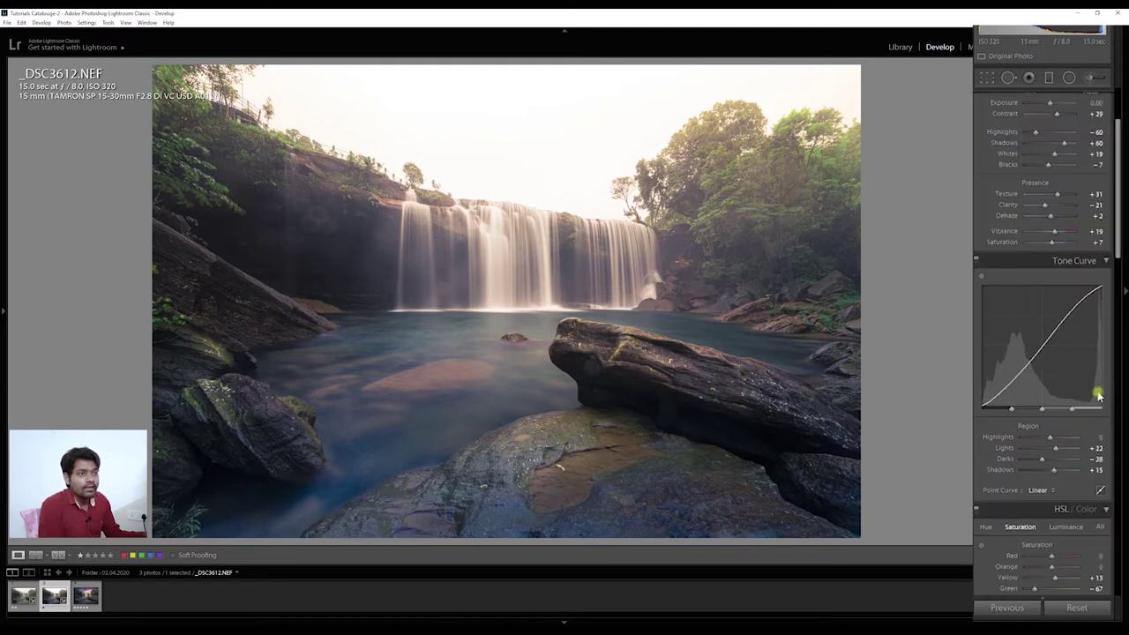
mouse_move(1050, 458)
left_mouse_down()
mouse_move(1037, 460)
mouse_move(1057, 475)
left_mouse_up()
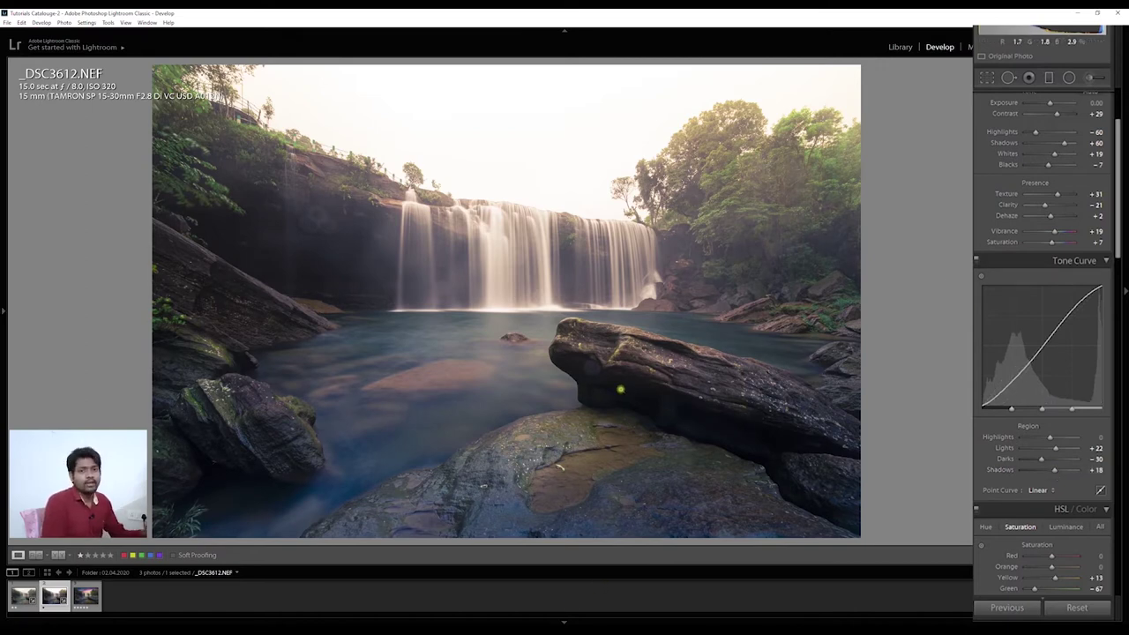
- Compare the edited waterfall photo with its unedited version and with the finished composite
key("backslash")
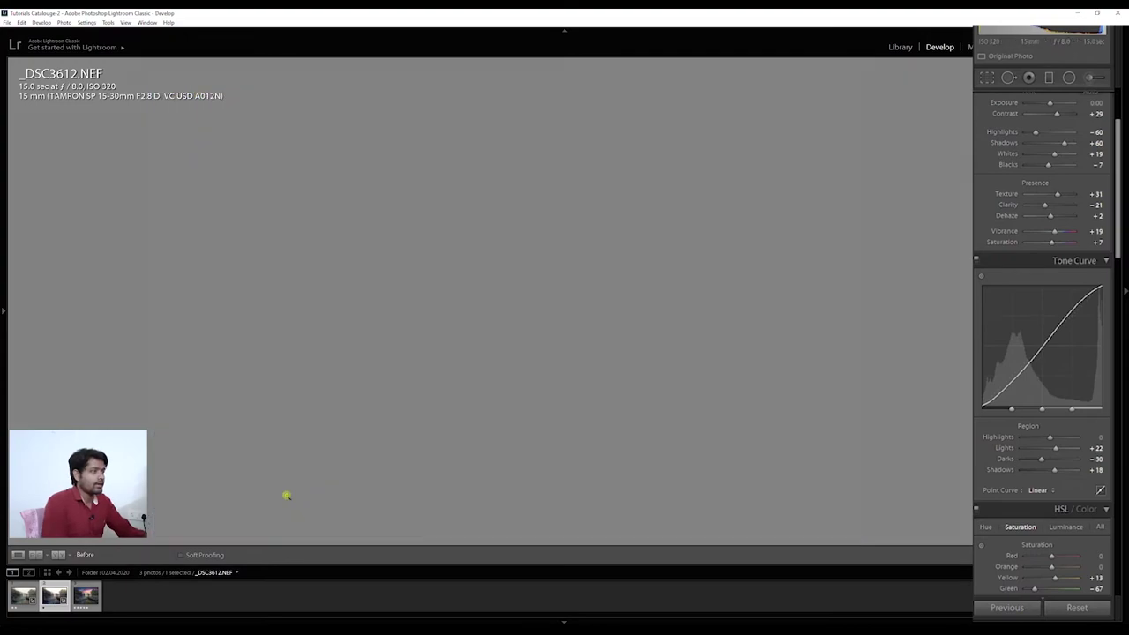
key("backslash")
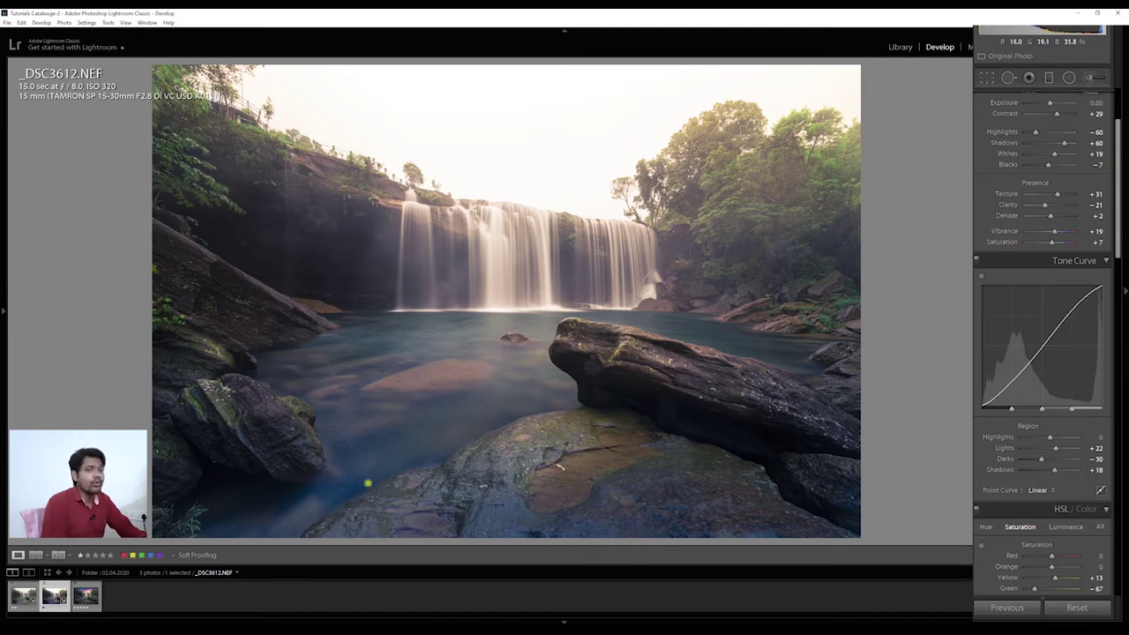
left_click(86, 596)
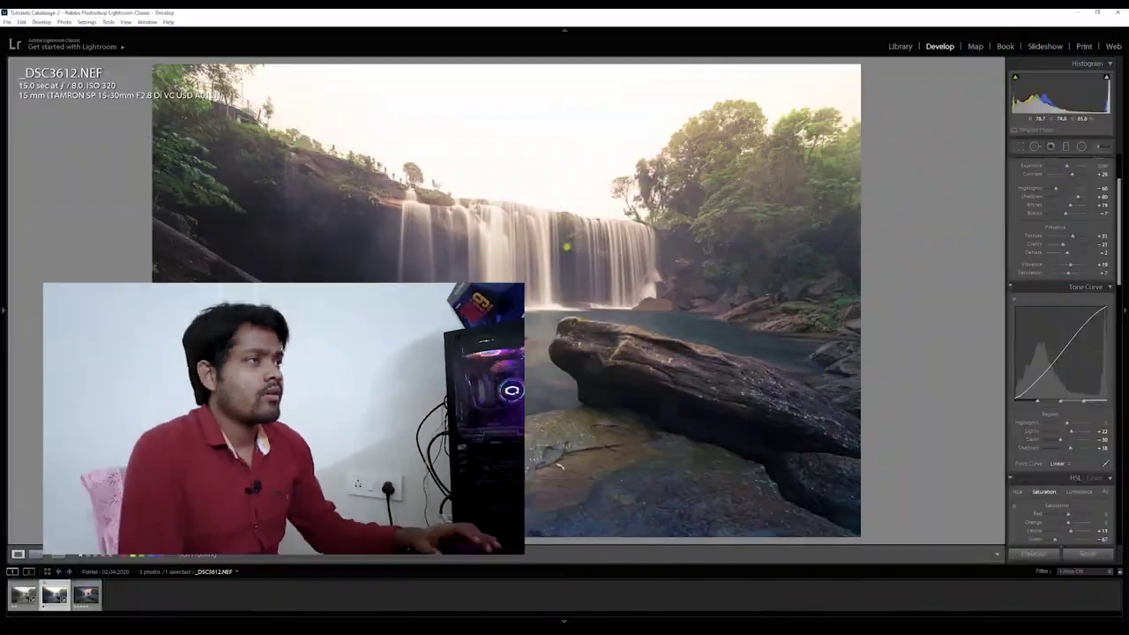
- Send the edited _DSC3612.NEF from Lightroom to Photoshop for further editing and view the whole photo
right_click(552, 257)
mouse_move(618, 551)
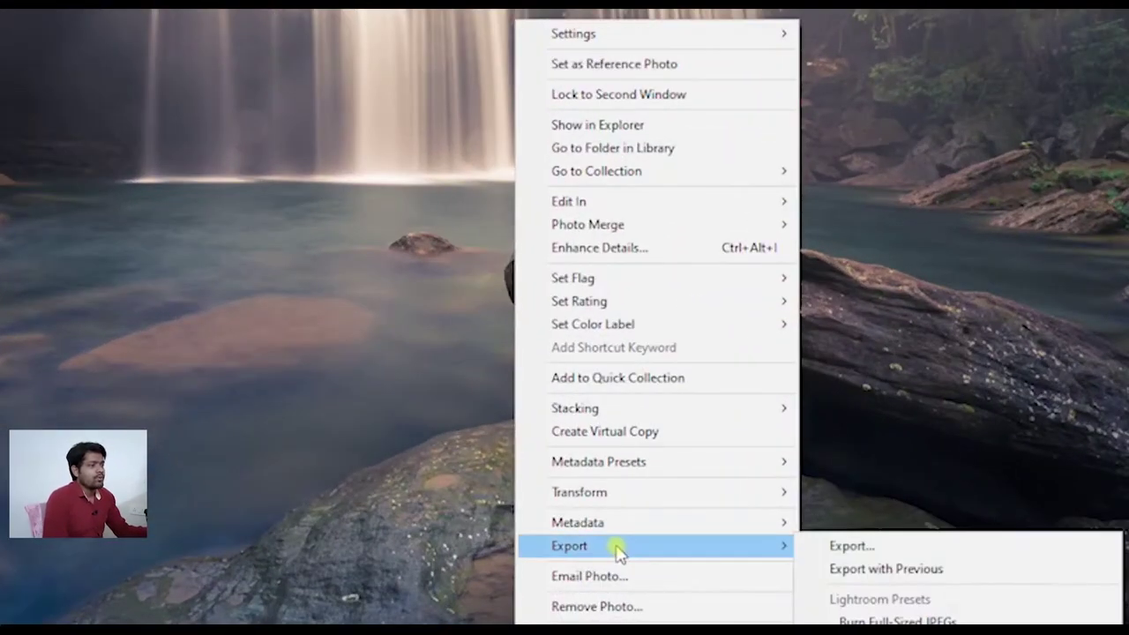
mouse_move(625, 203)
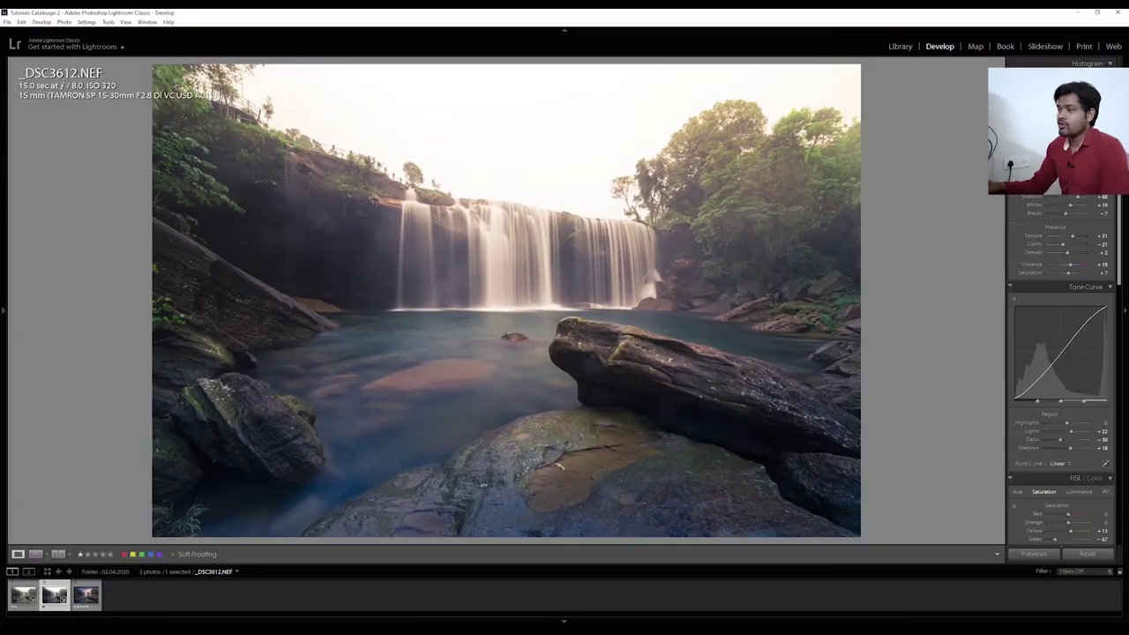
key("space")
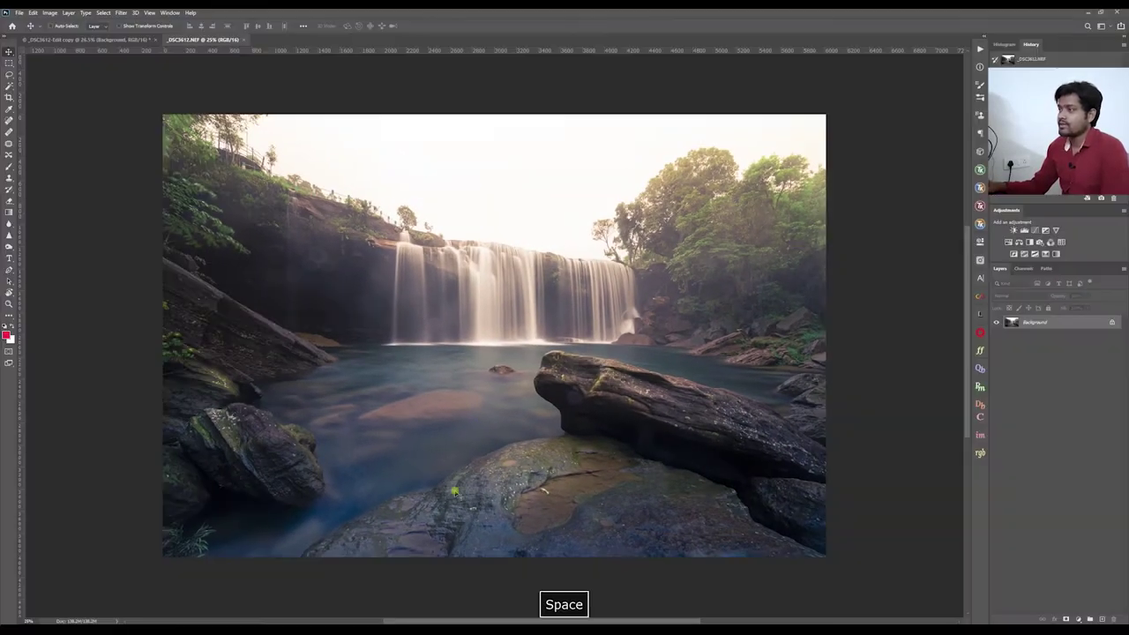
scroll(596, 344, "down", 3)
scroll(615, 344, "up", 2)
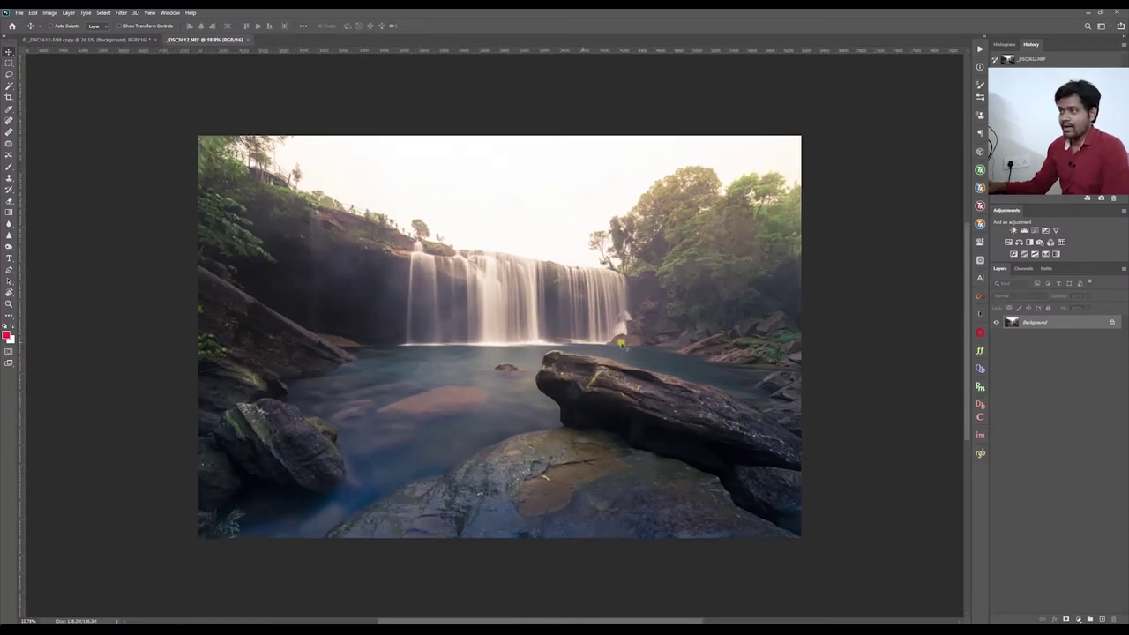
- Switch to the finished _DSC3612-Edit copy document and show only its Background layer, reviewing the layer stack
left_click(101, 39)
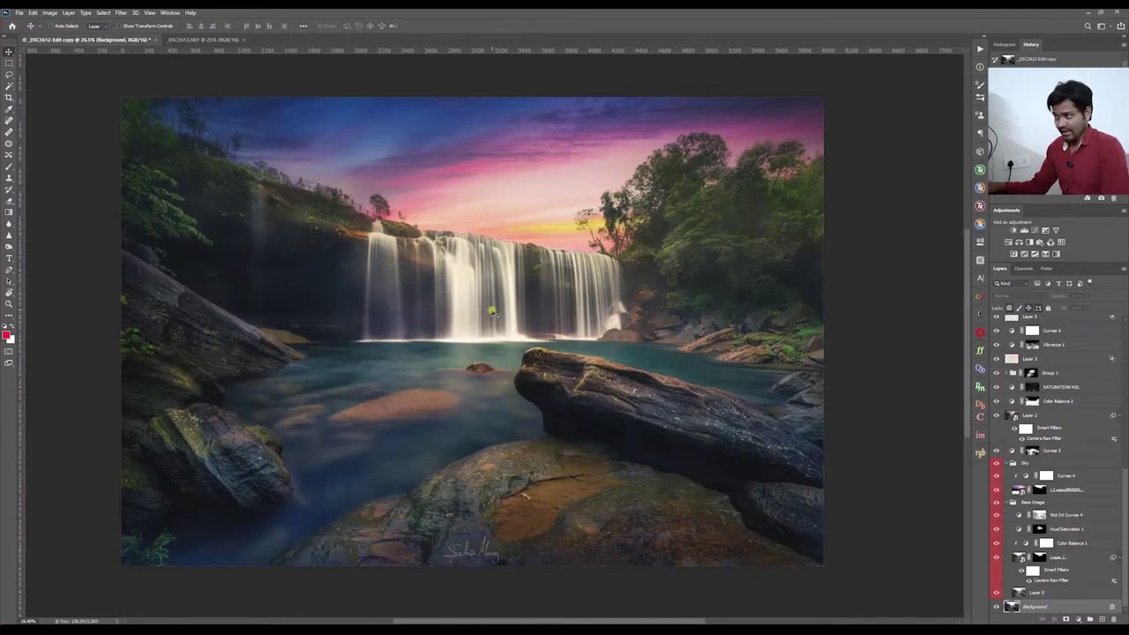
scroll(551, 328, "down", 3)
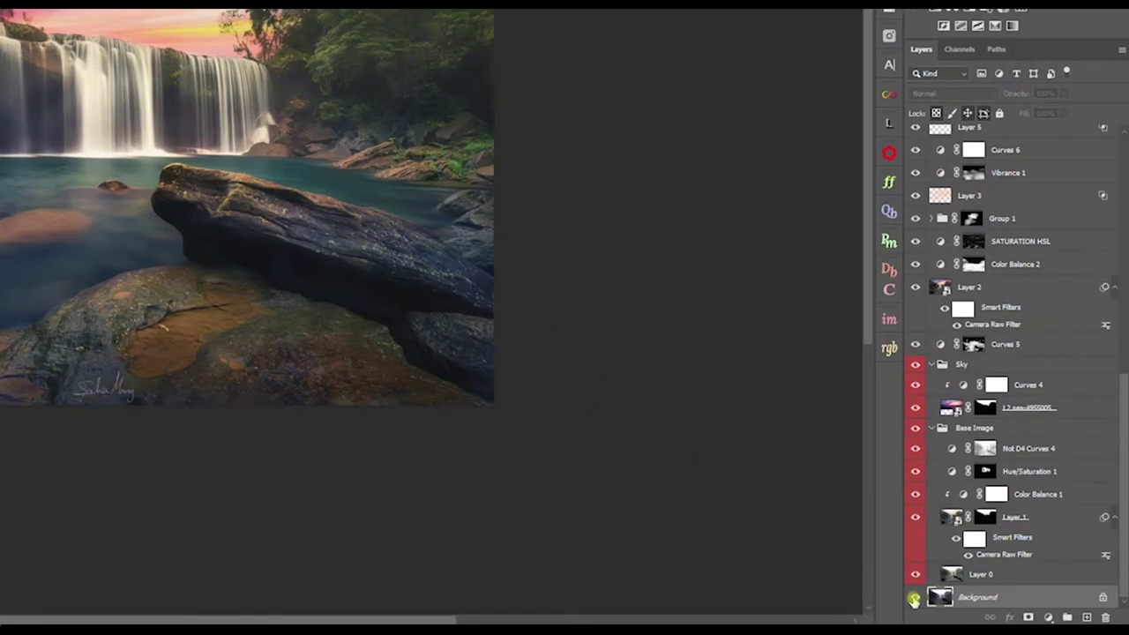
left_click(914, 600, "alt")
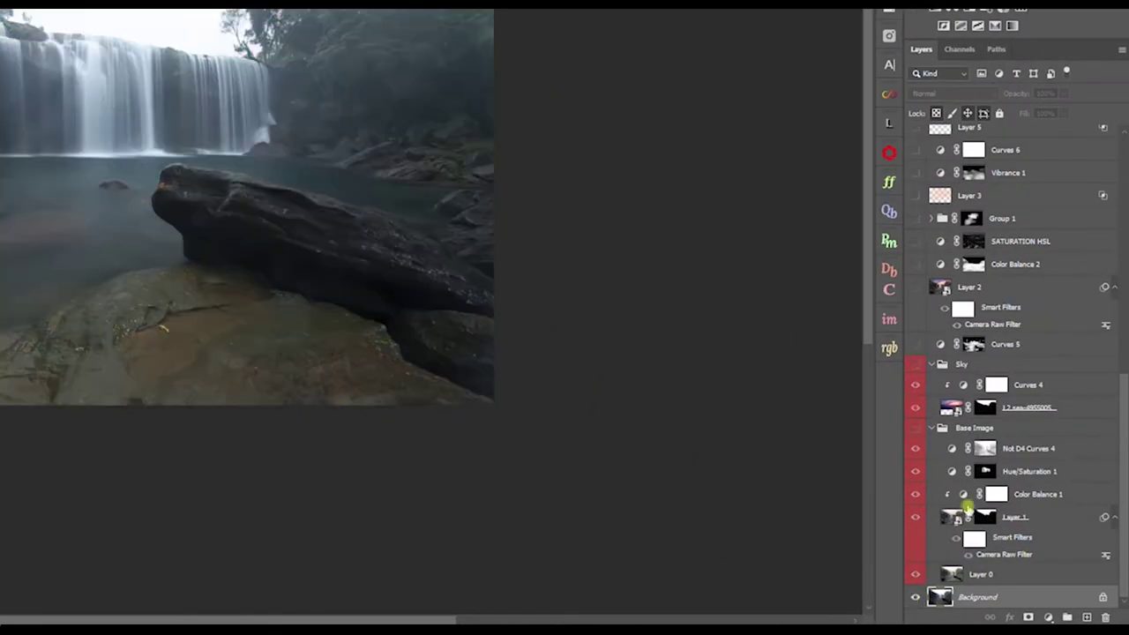
scroll(965, 512, "up", 8)
scroll(961, 353, "down", 8)
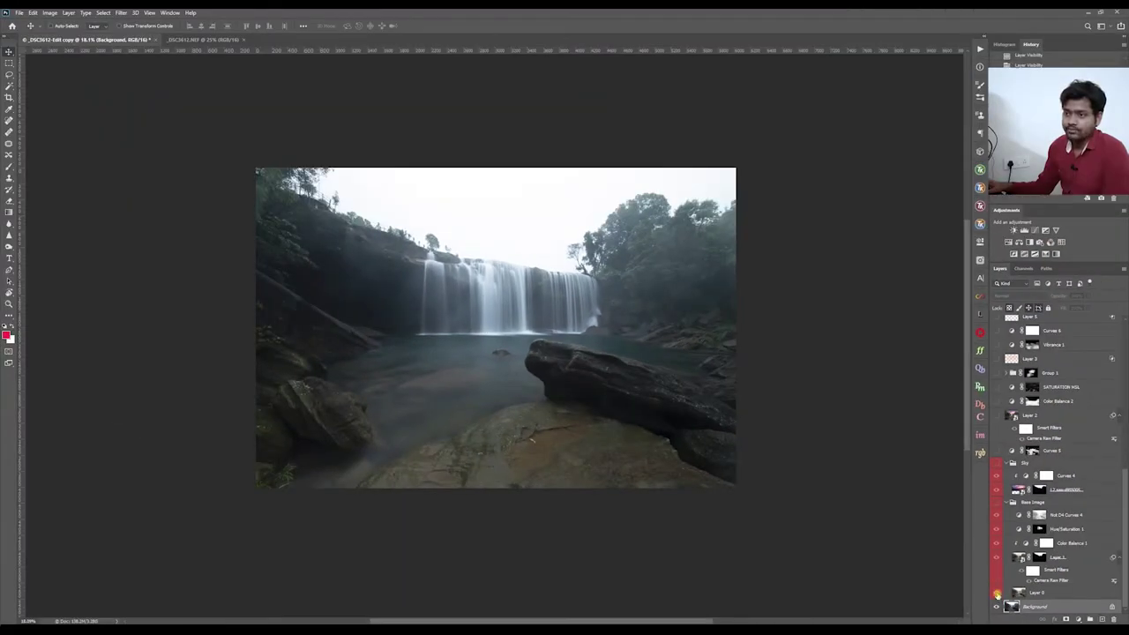
- Show the Base Image and Sky groups and the adjustment layers above them, up to Curves 8
left_click(997, 592)
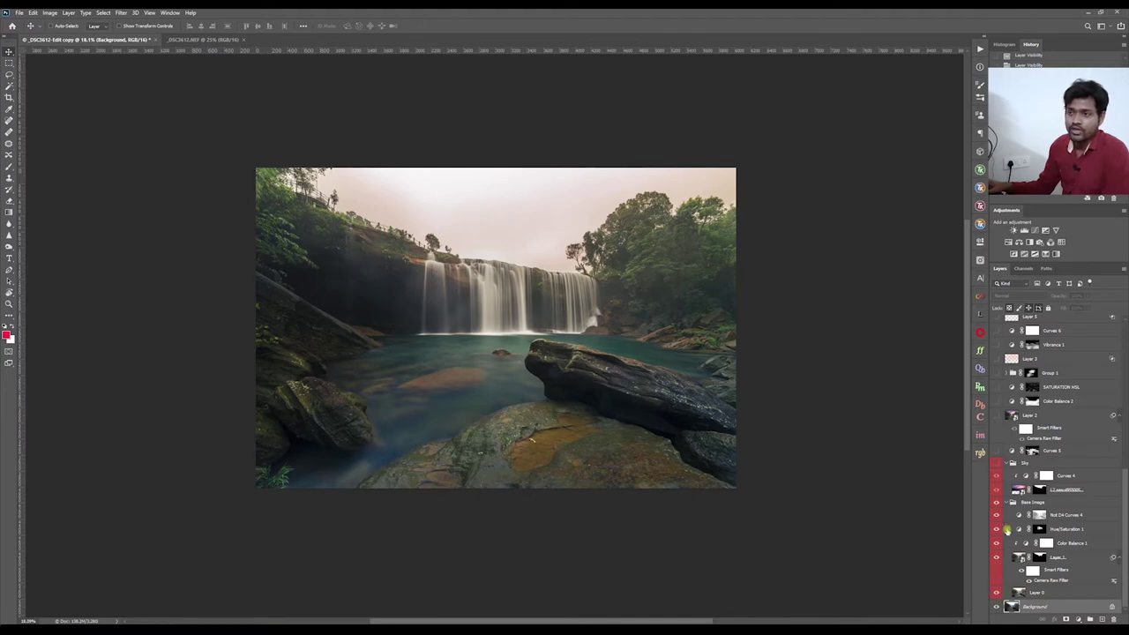
left_click(996, 463)
left_click_drag(996, 432, 996, 354)
left_click(996, 332)
left_click(997, 318)
scroll(999, 351, "up", 3)
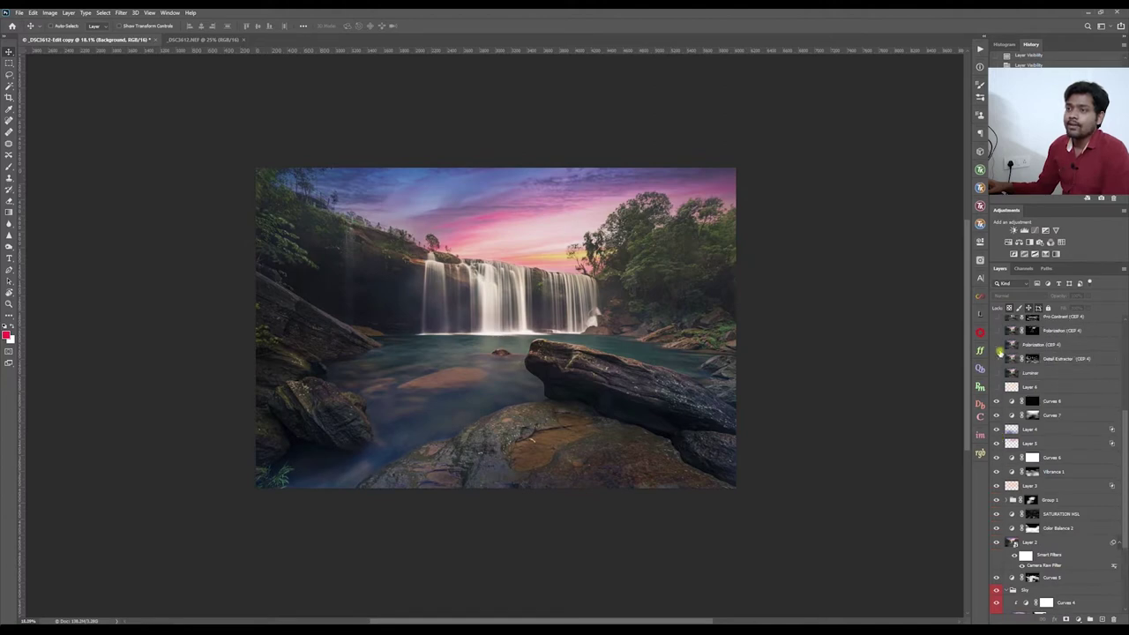
- Show the remaining layers from Luminar up to Layer 10 and review the complete composite
left_click_drag(997, 372, 997, 347)
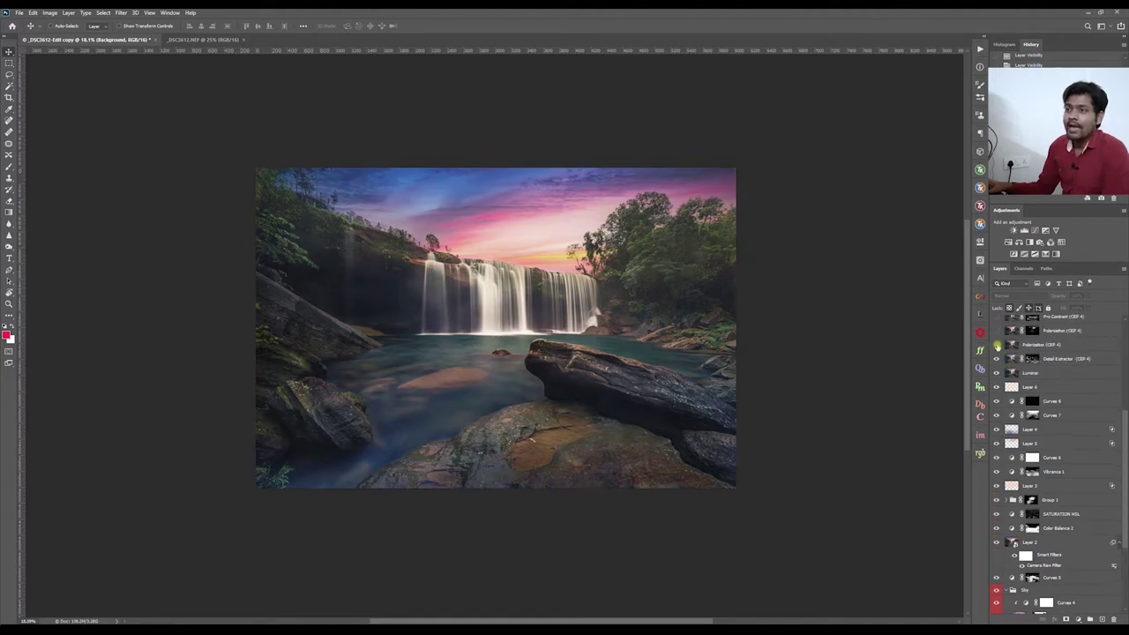
left_click(997, 332)
left_click(997, 318)
scroll(1092, 517, "up", 6)
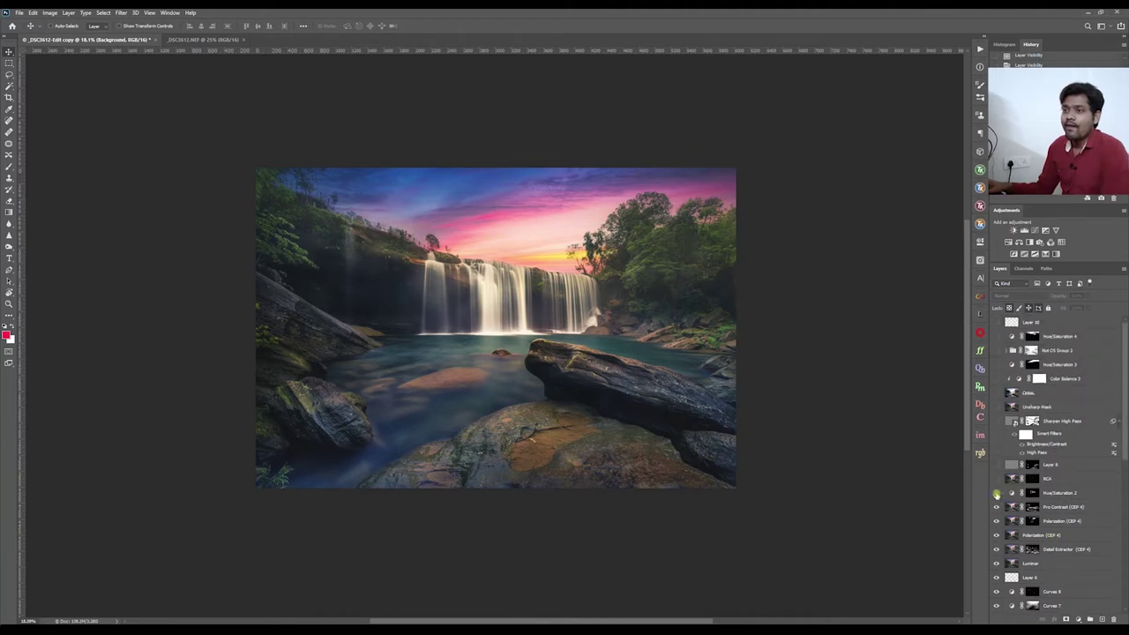
left_click(996, 322)
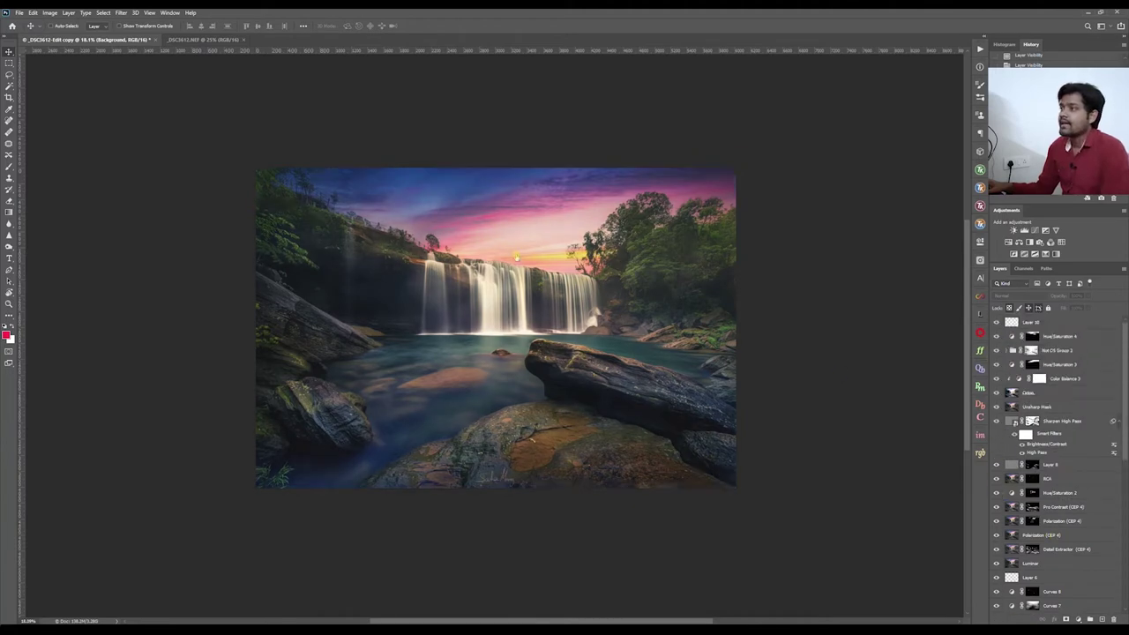
scroll(517, 257, "down", 3)
scroll(517, 257, "up", 4)
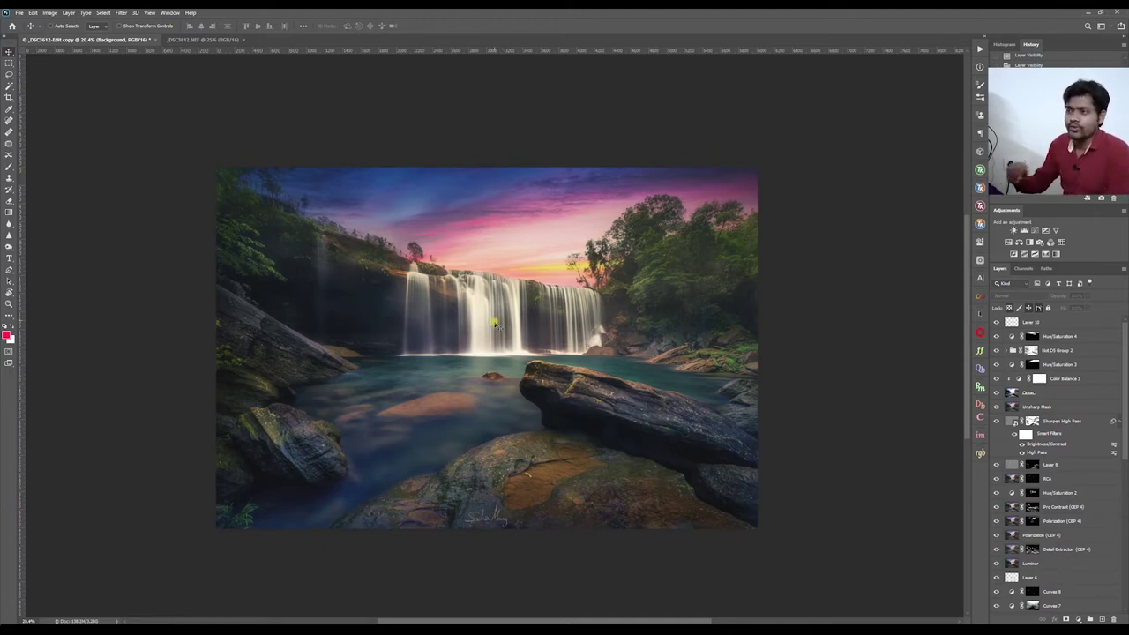
- Return to the _DSC3612.NEF document and duplicate its Background layer
left_click(196, 40)
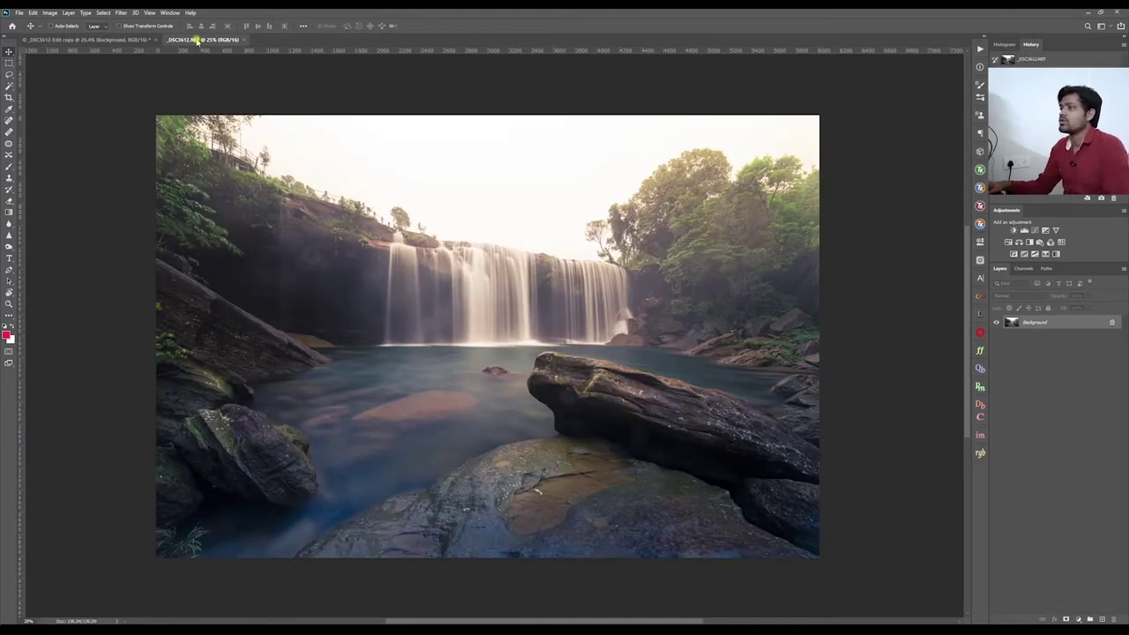
key("ctrl+plus")
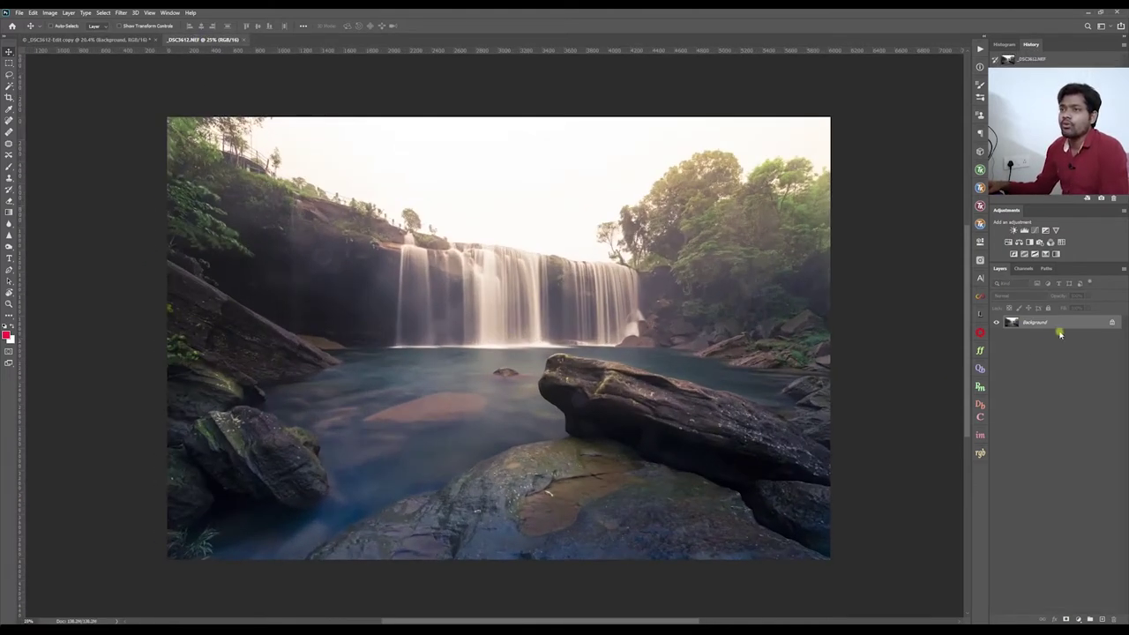
key("ctrl+j")
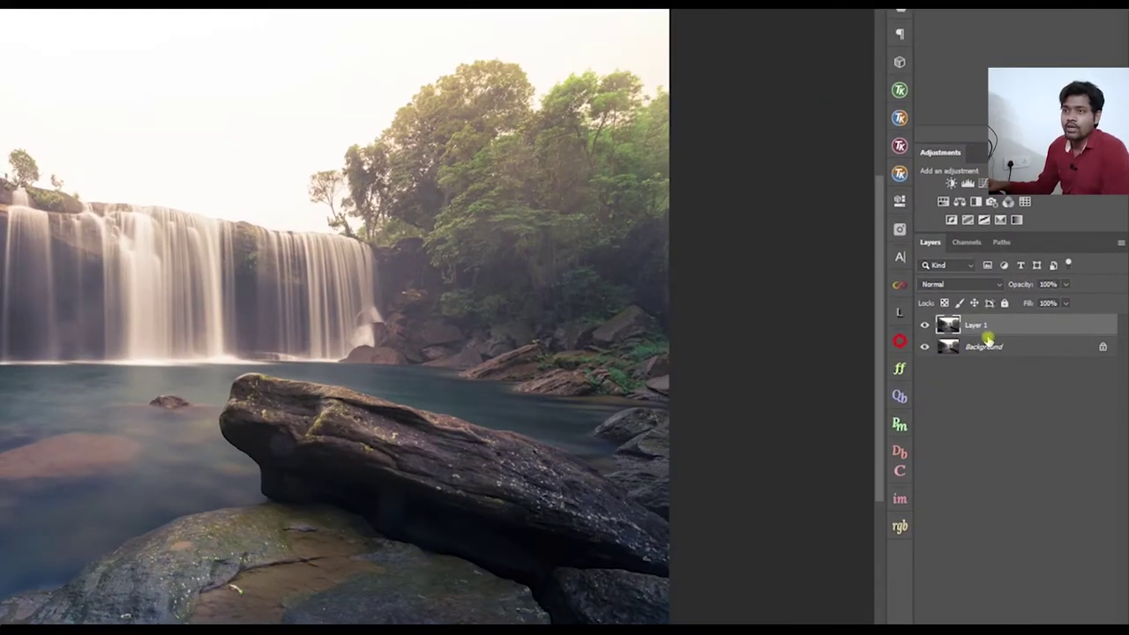
scroll(552, 307, "down", 2)
scroll(552, 306, "up", 2)
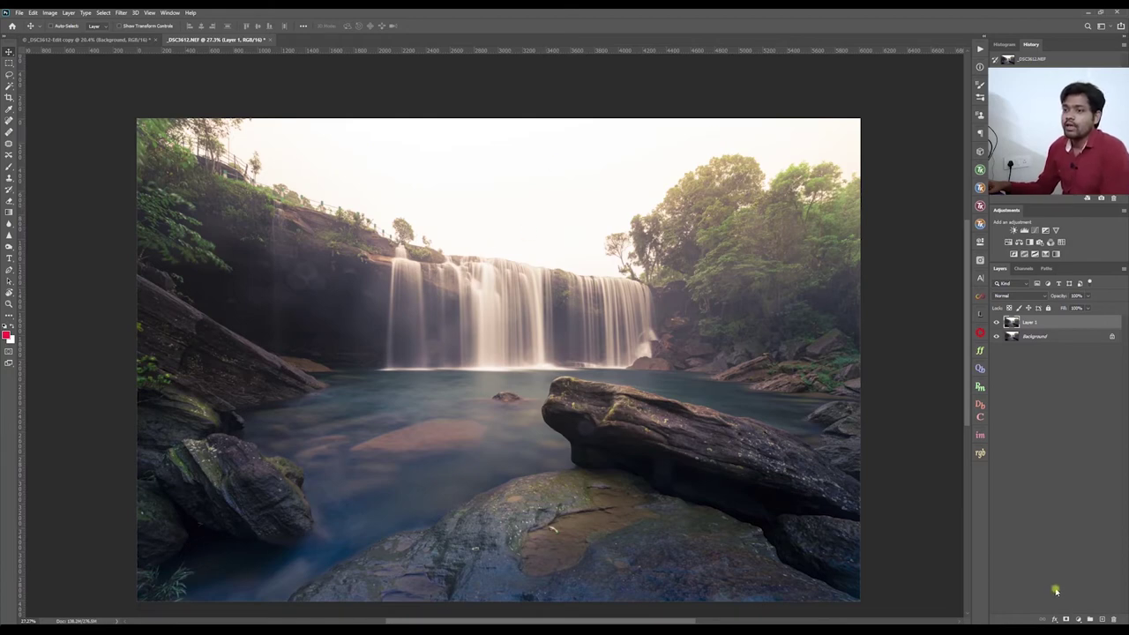
- Add a mask to the duplicated layer and apply the merged RGB image to it with Multiply blending at 100% opacity
left_click(1065, 617)
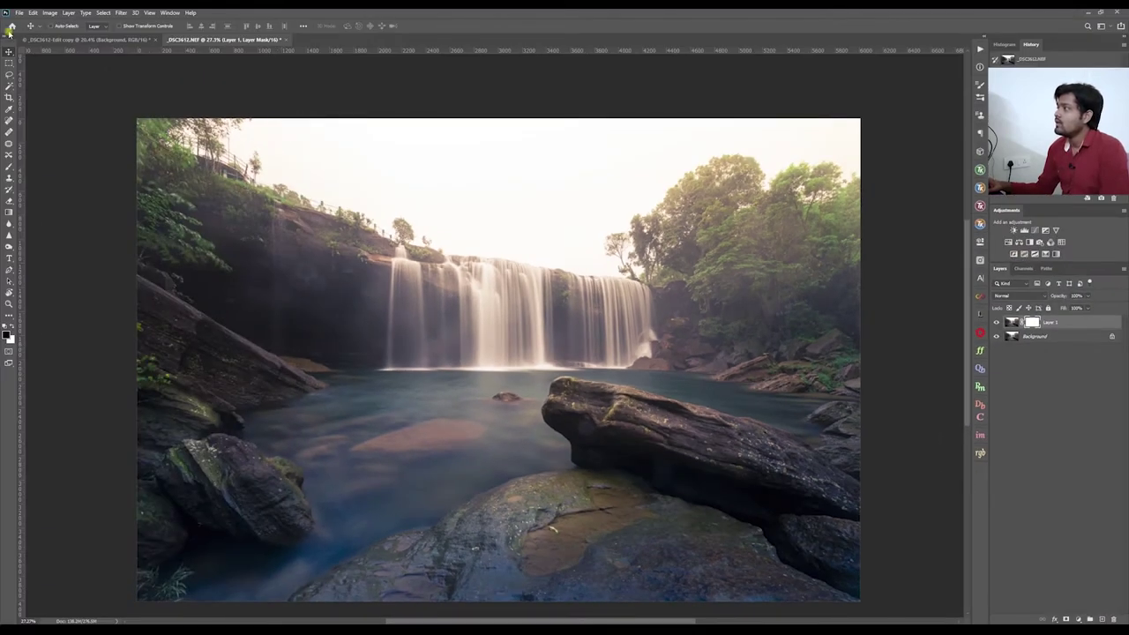
left_click(49, 12)
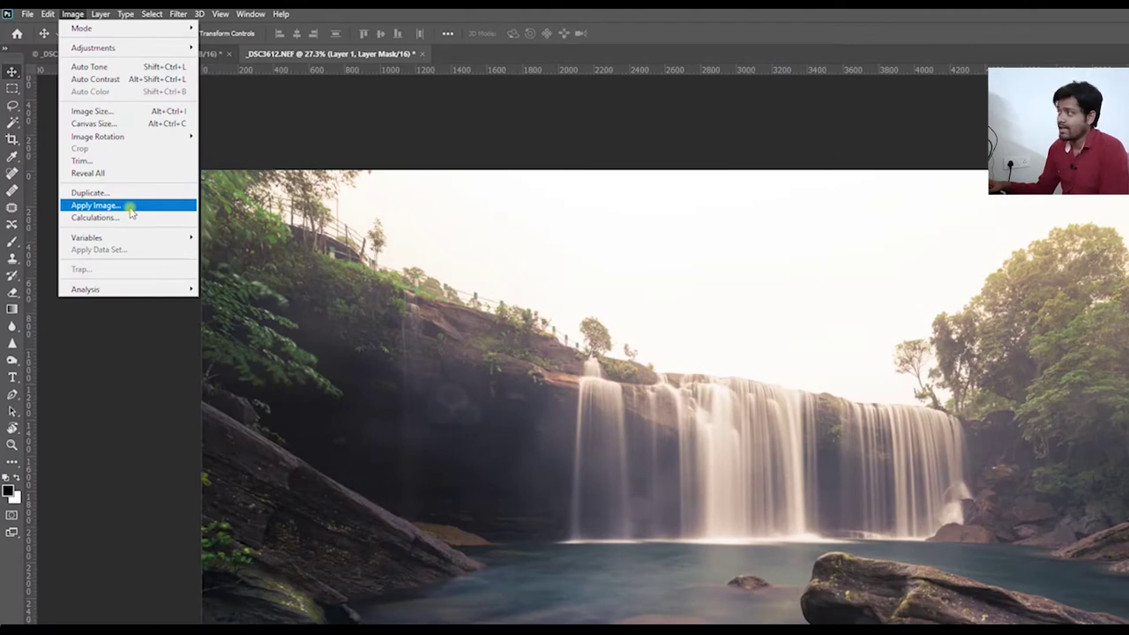
left_click(130, 207)
left_click_drag(650, 362, 754, 260)
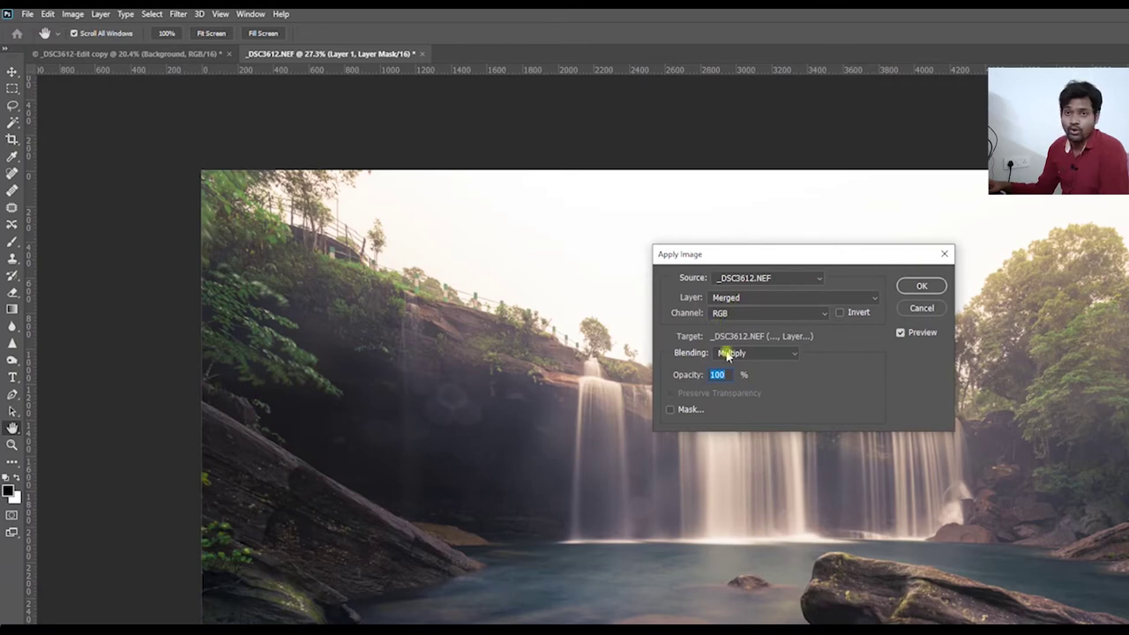
left_click_drag(791, 259, 688, 320)
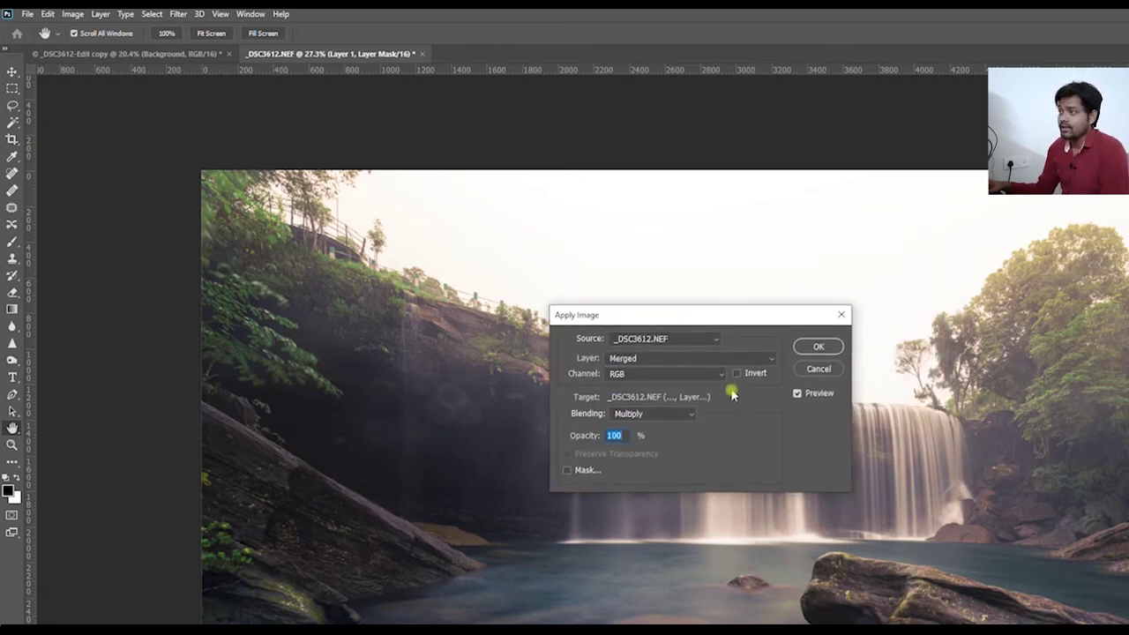
left_click(819, 347)
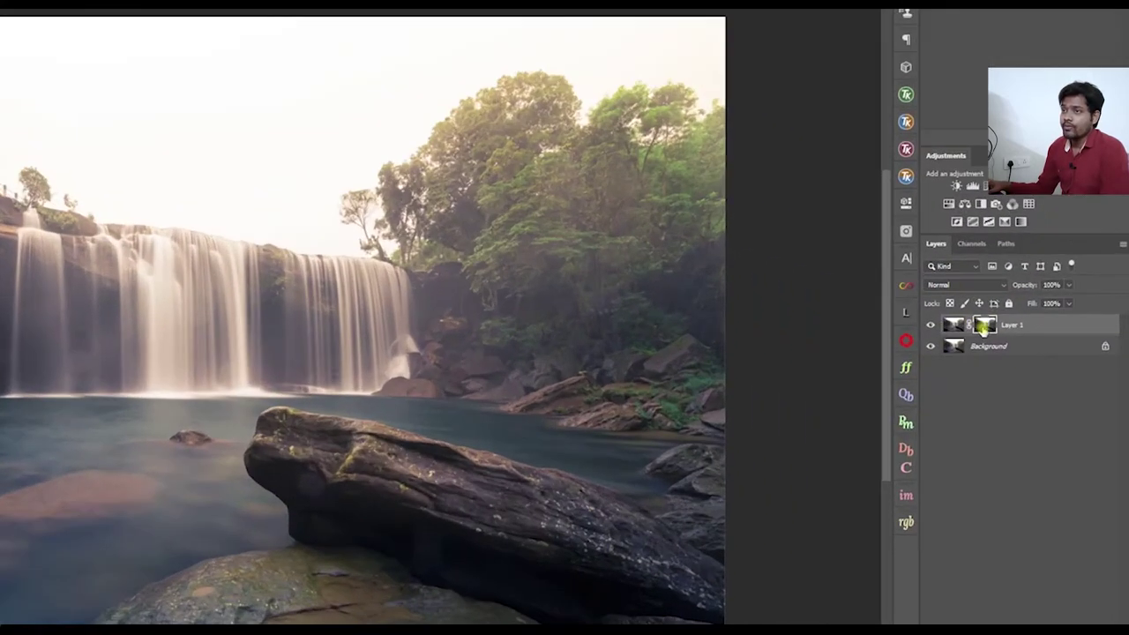
- Display the duplicated layer's mask on its own and examine its light and dark areas
left_click(1032, 322, "alt")
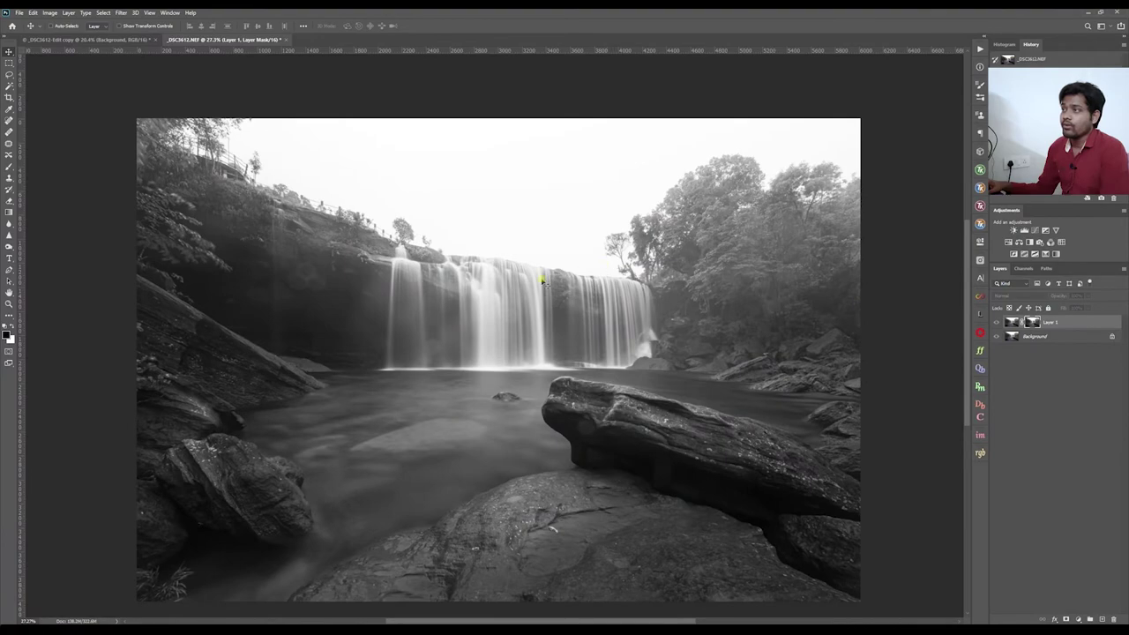
scroll(531, 272, "up", 2)
scroll(529, 265, "down", 3)
scroll(530, 269, "up", 1)
scroll(553, 303, "down", 1)
scroll(545, 302, "up", 1)
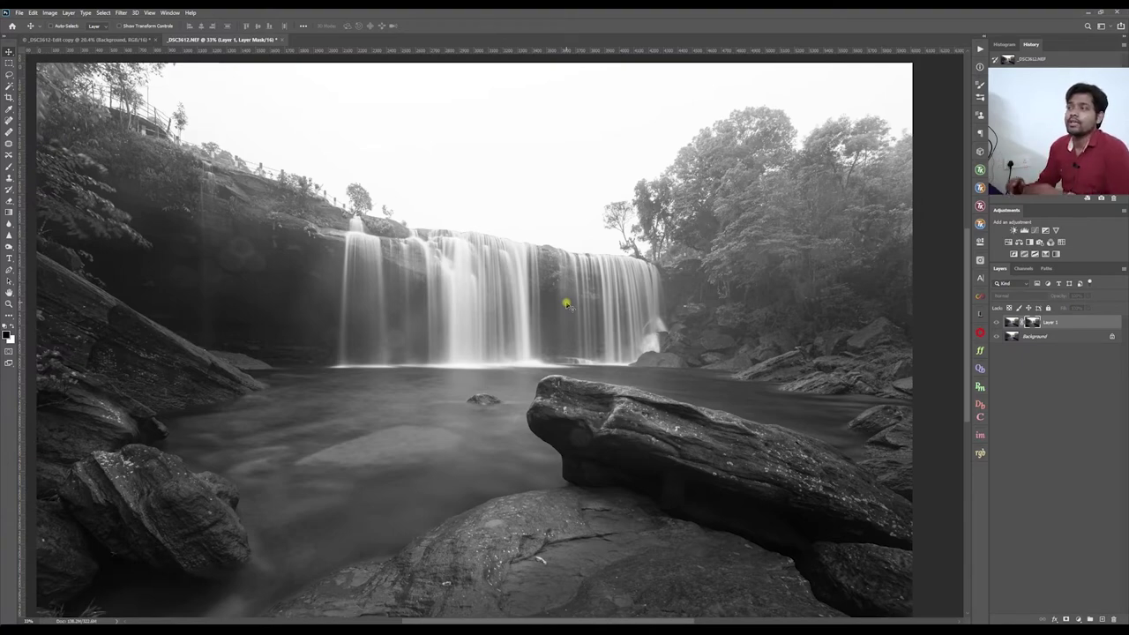
scroll(564, 265, "down", 1)
scroll(566, 260, "up", 1)
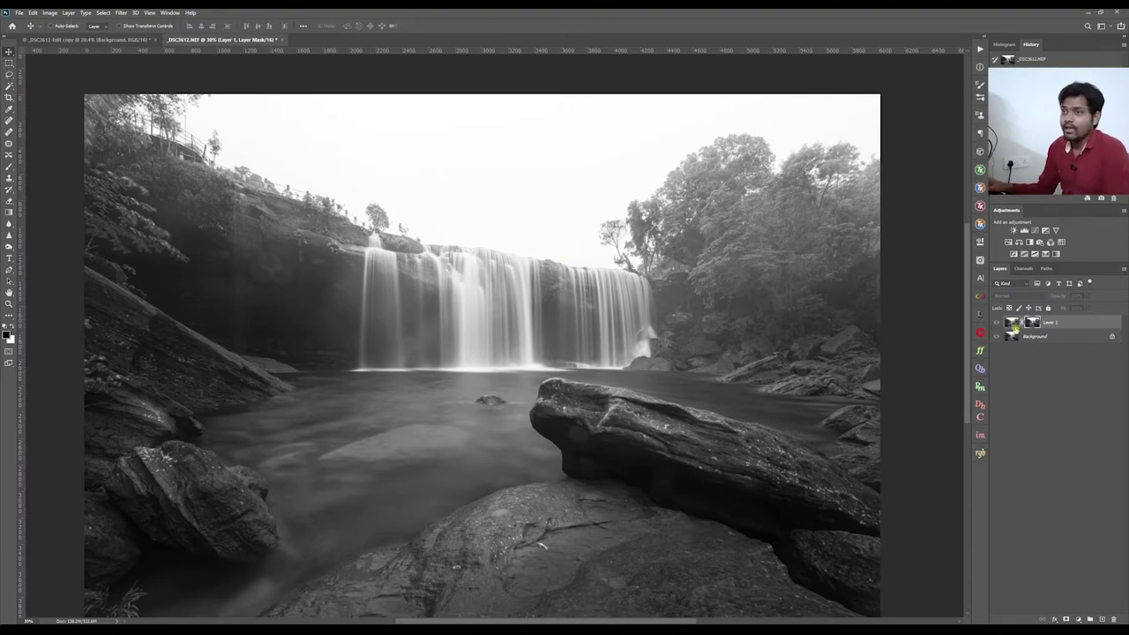
- Compare the duplicated layer's colour image with its mask and inspect the mask closely around the trees beside the waterfall
left_click(1012, 323)
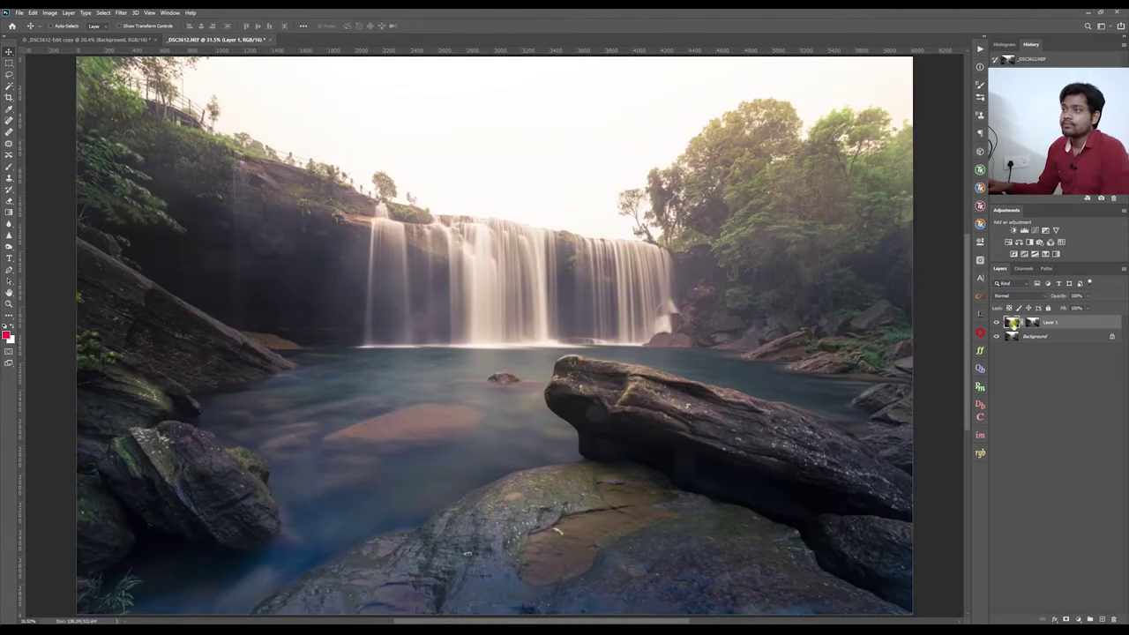
left_click(1034, 325, "alt")
scroll(801, 318, "down", 2)
scroll(787, 344, "up", 2)
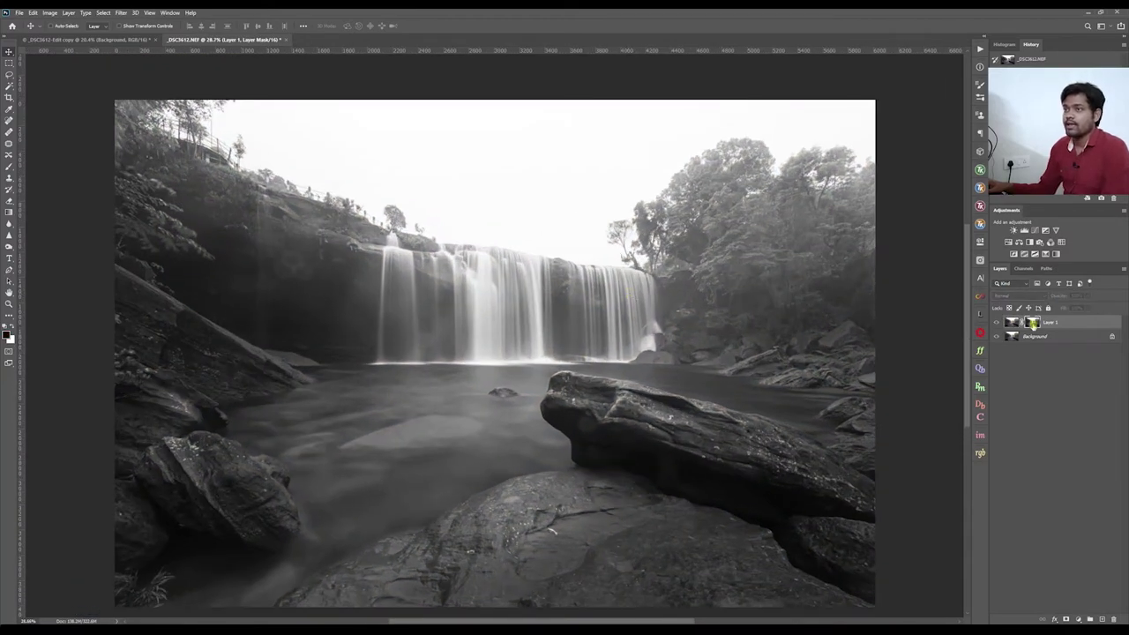
left_click(1012, 323)
left_click(1034, 324)
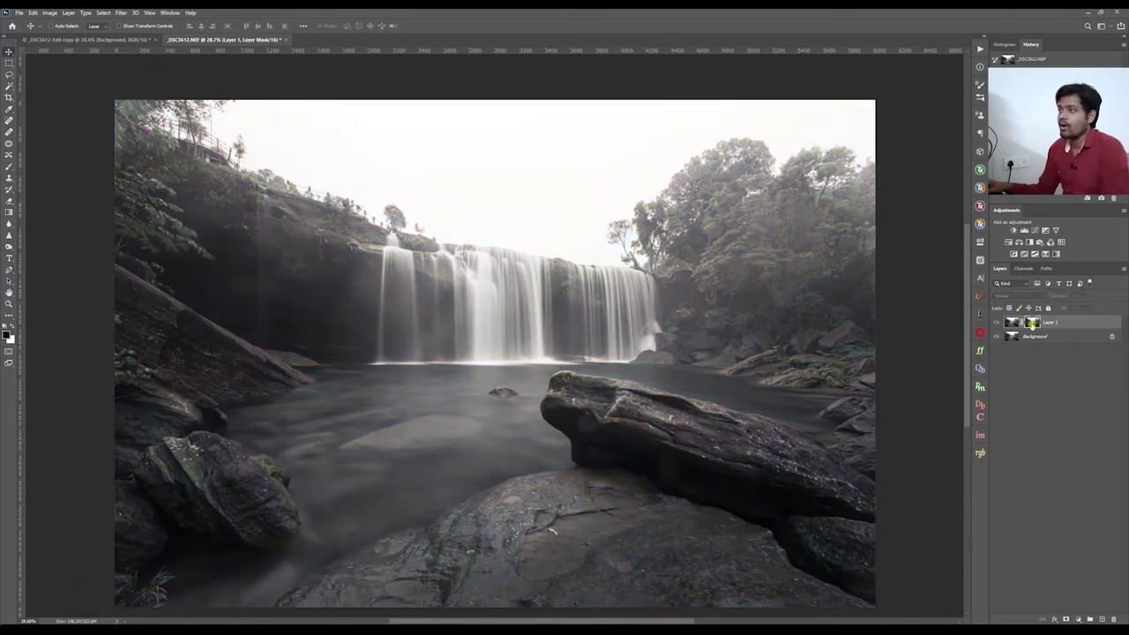
scroll(429, 504, "down", 2)
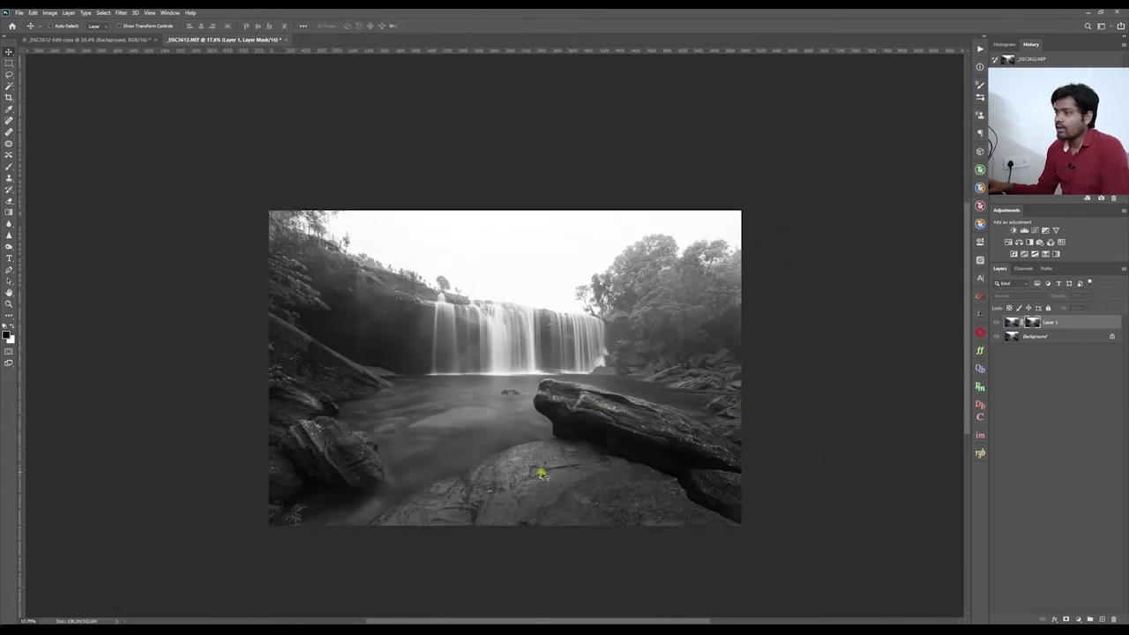
scroll(535, 467, "up", 2)
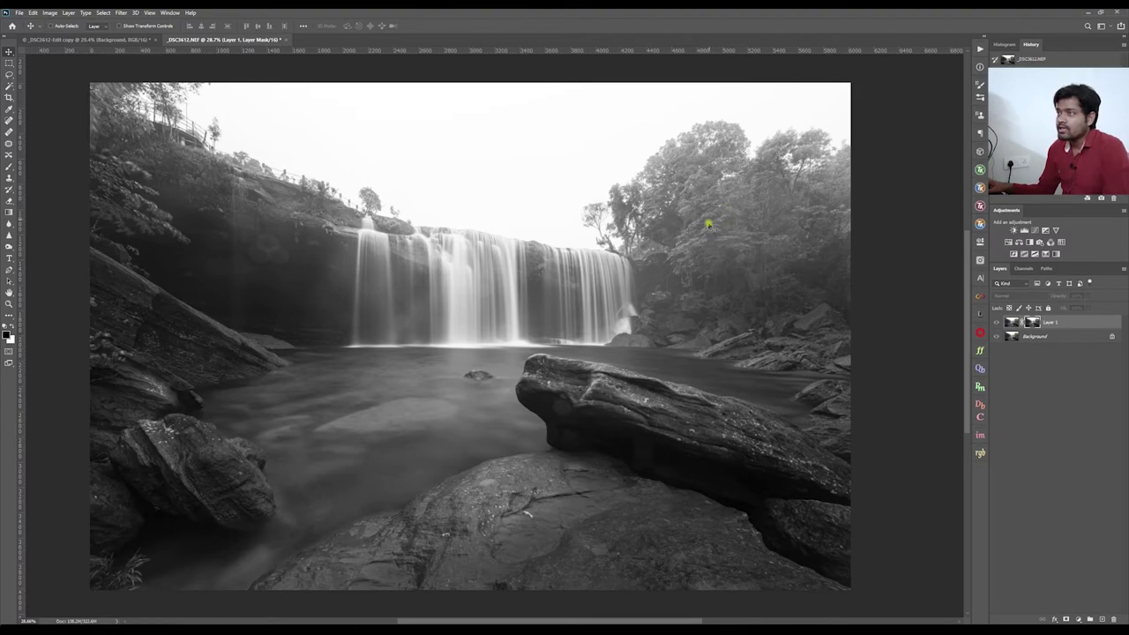
scroll(702, 237, "up", 8)
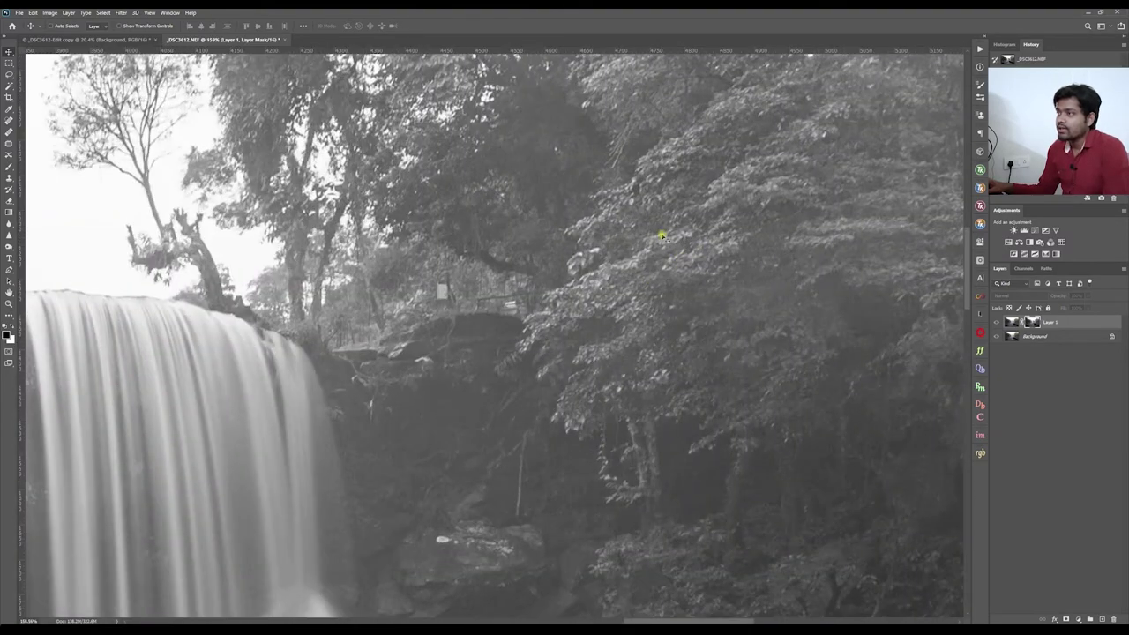
- Examine the duplicated layer's mask across the waterfall, pool, rocks and trees
scroll(603, 291, "down", 6)
scroll(497, 448, "up", 2)
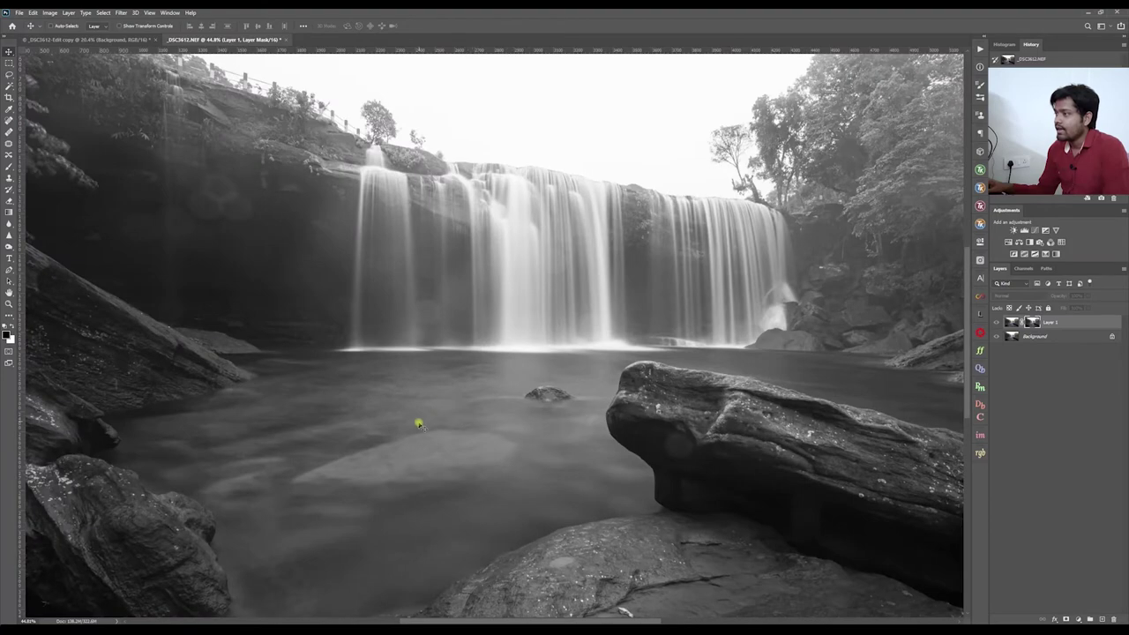
scroll(468, 372, "down", 2)
scroll(581, 463, "up", 2)
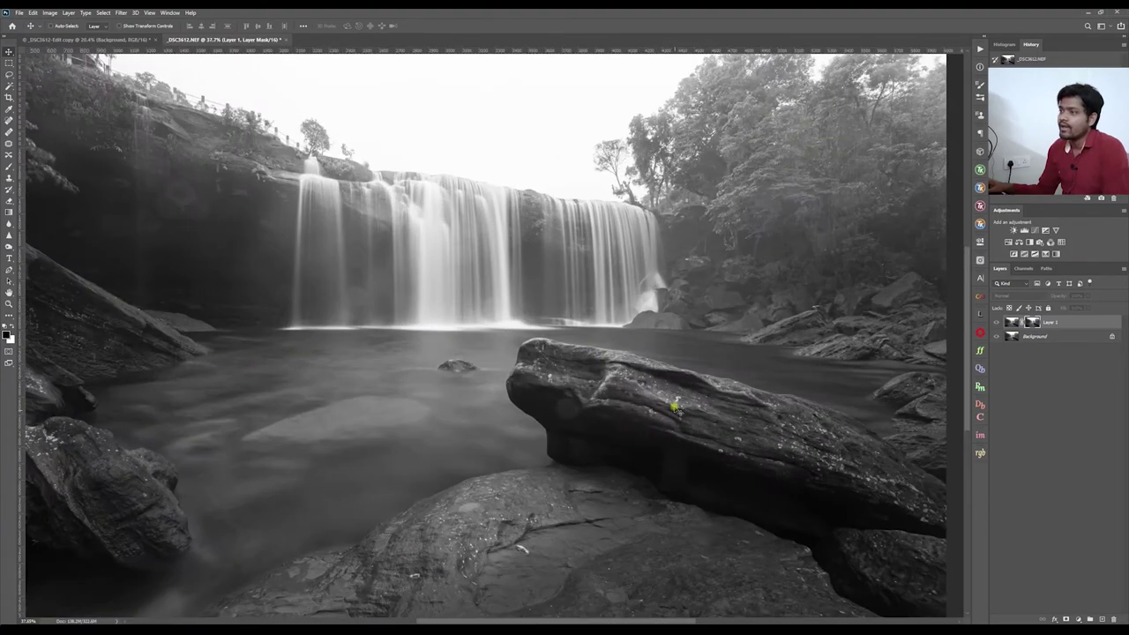
scroll(558, 358, "down", 1)
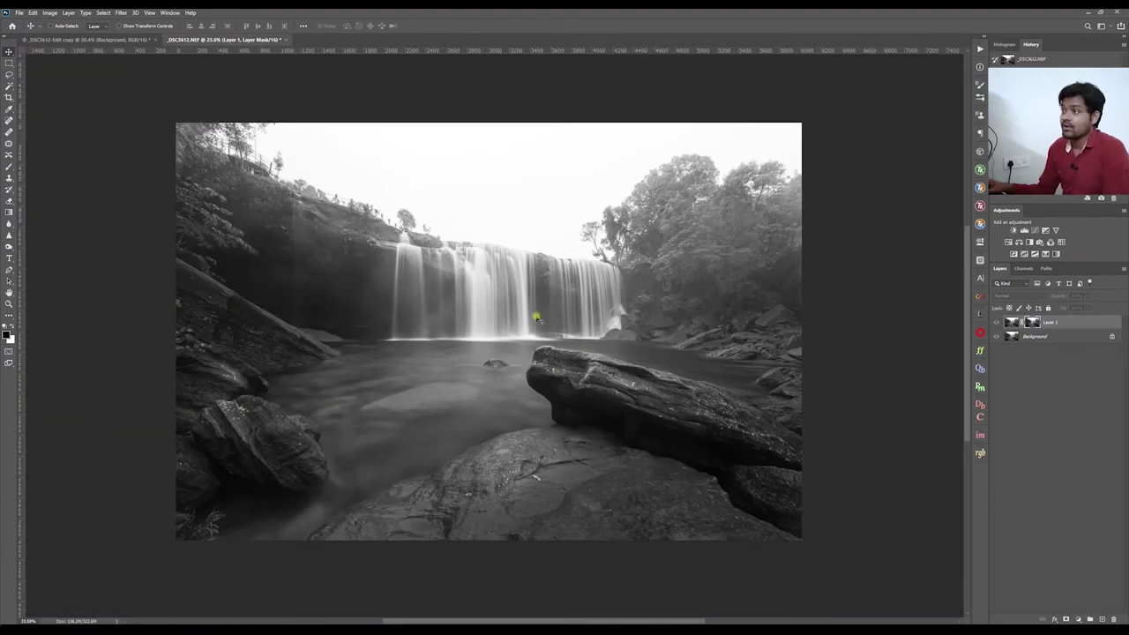
scroll(461, 297, "up", 2)
scroll(471, 323, "down", 1)
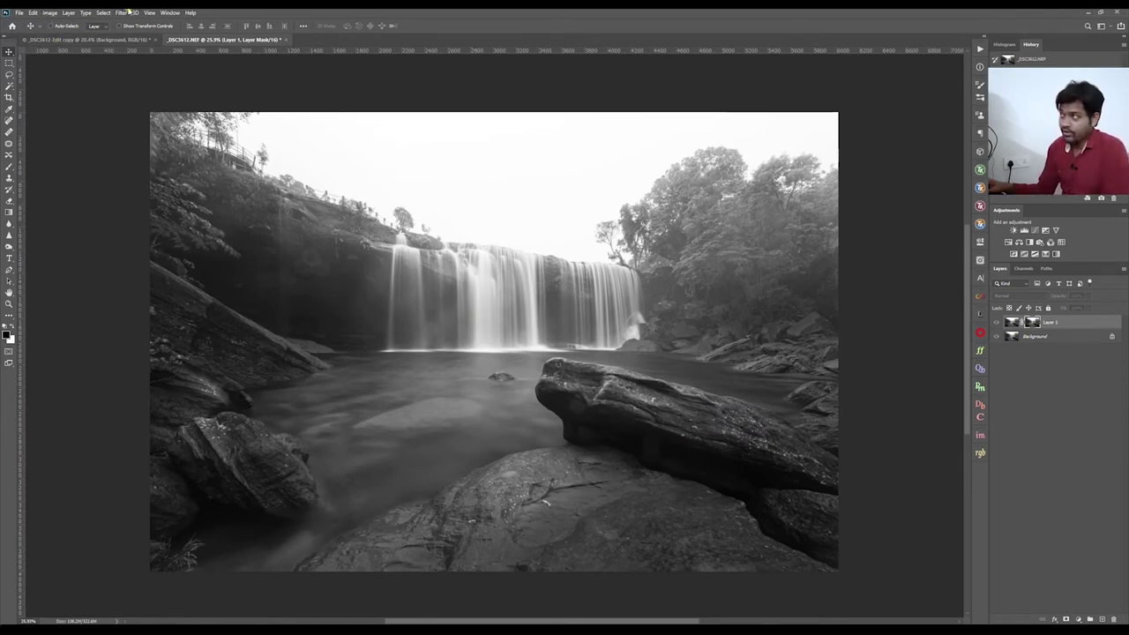
- Apply the merged RGB image to the layer mask two more times with Multiply blending at 100% opacity
left_click(58, 12)
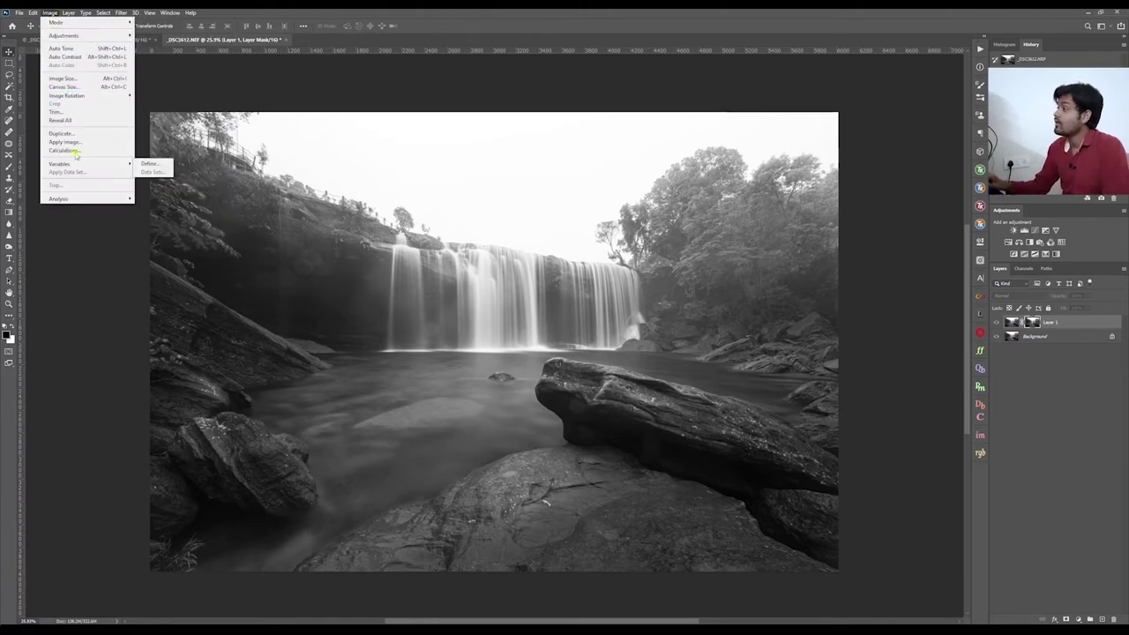
left_click(64, 141)
left_click_drag(462, 222, 270, 224)
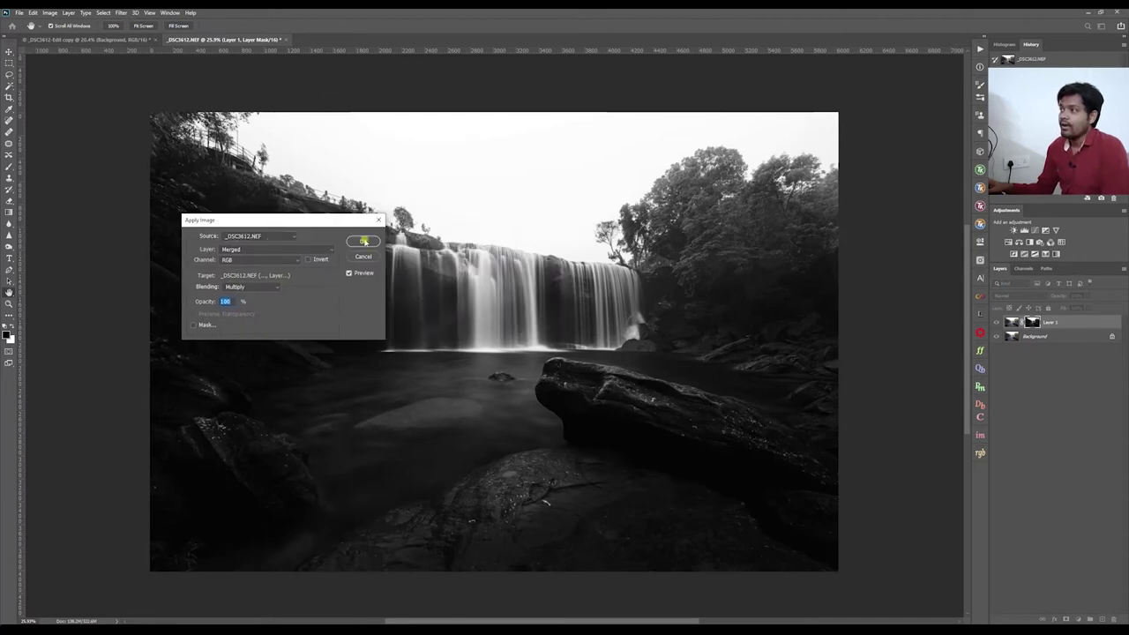
left_click(362, 239)
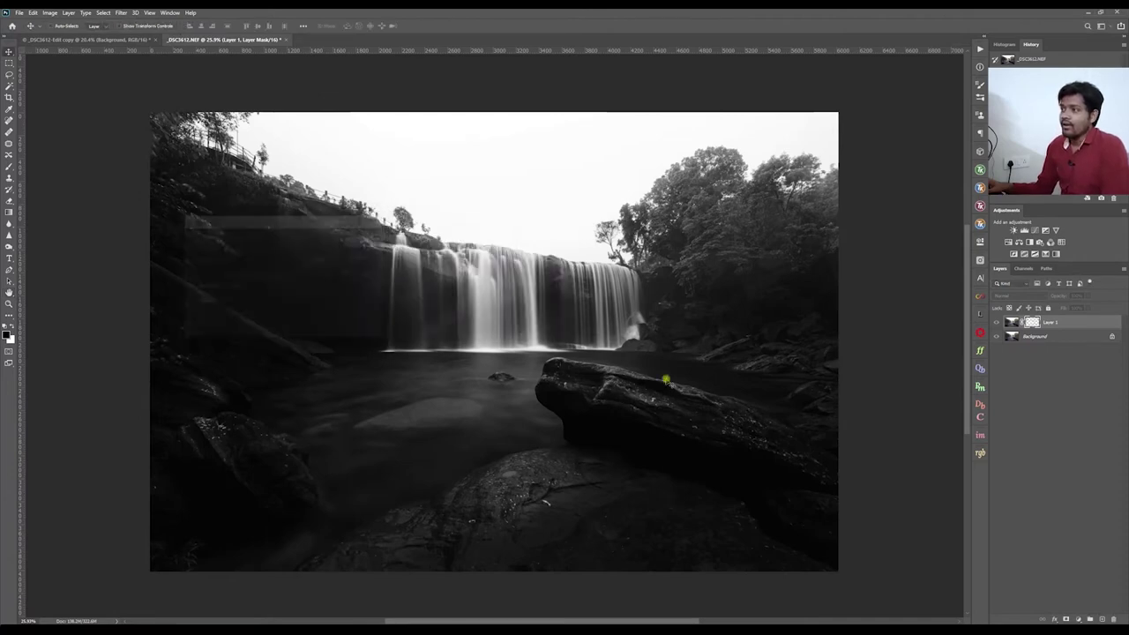
left_click(50, 13)
left_click(63, 141)
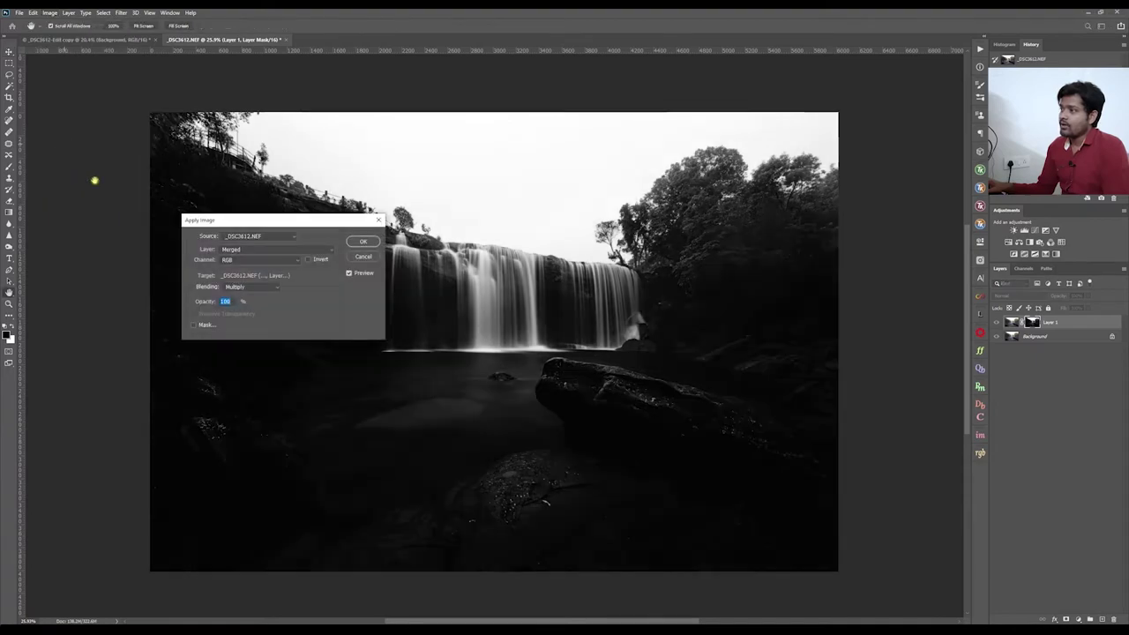
left_click(366, 242)
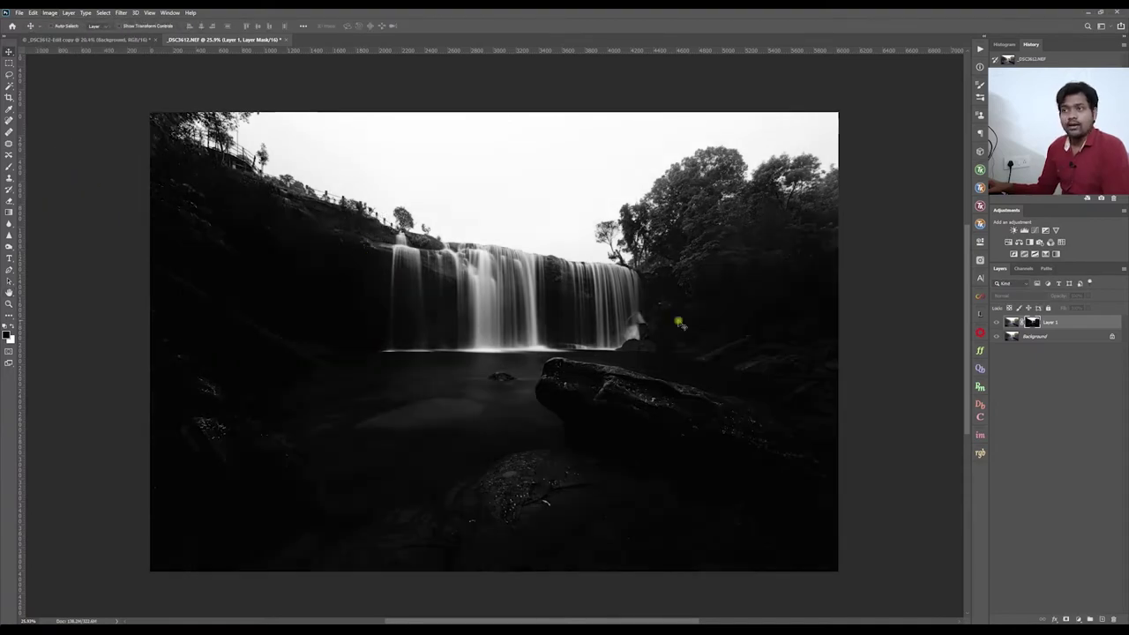
- Inspect the darkened mask along the tree edges to the right of the waterfall
scroll(585, 214, "up", 6)
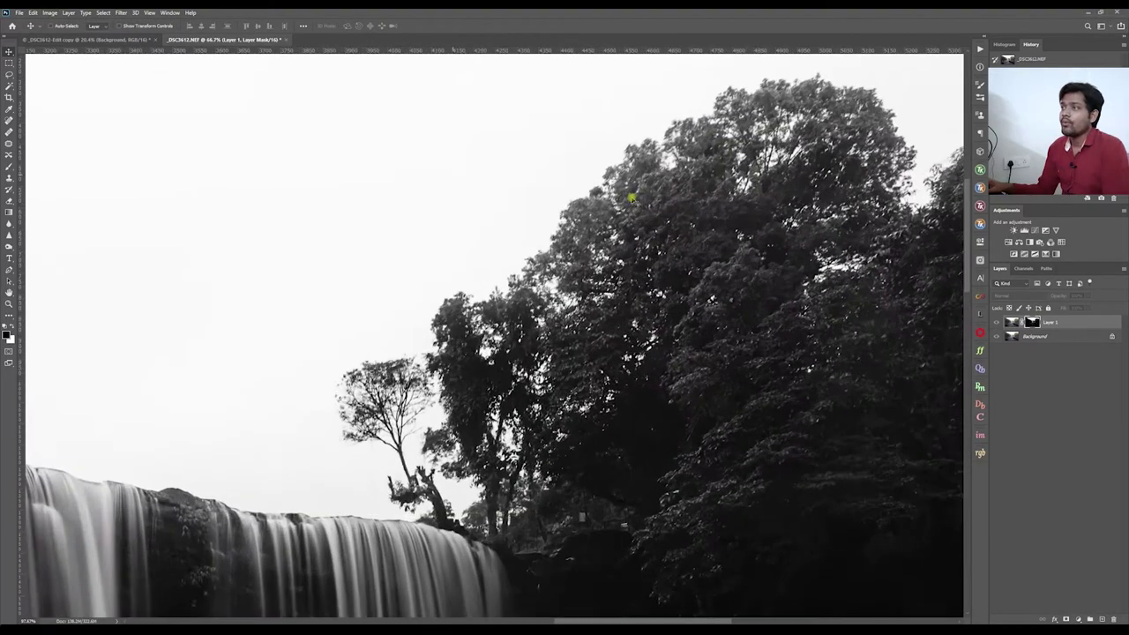
scroll(474, 232, "down", 5)
scroll(741, 146, "up", 4)
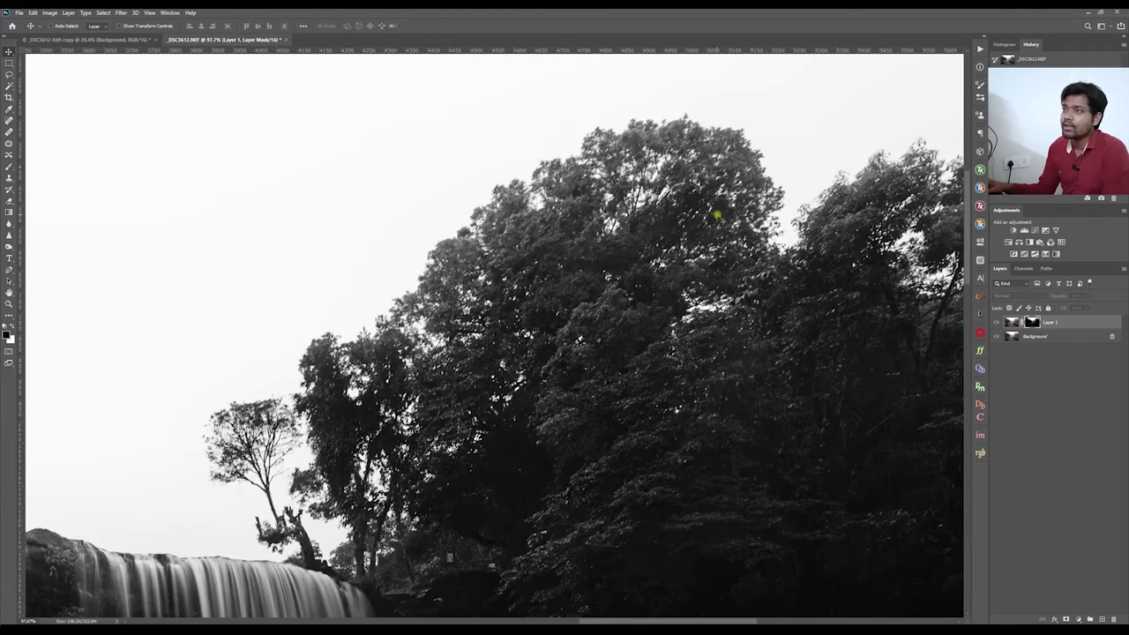
scroll(719, 218, "down", 3)
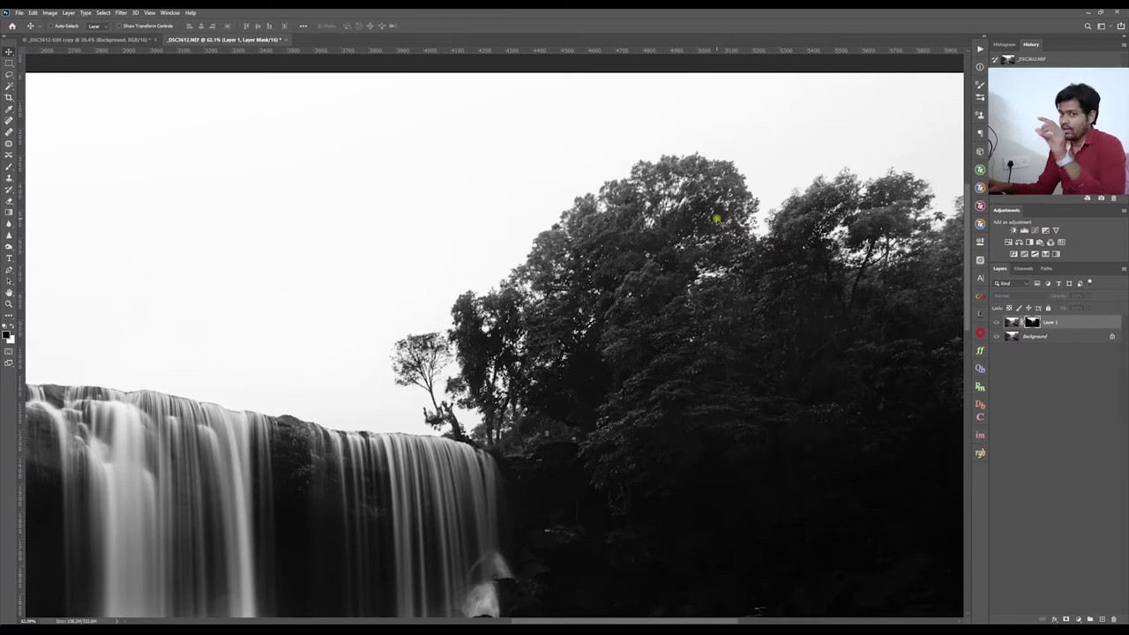
scroll(715, 212, "down", 2)
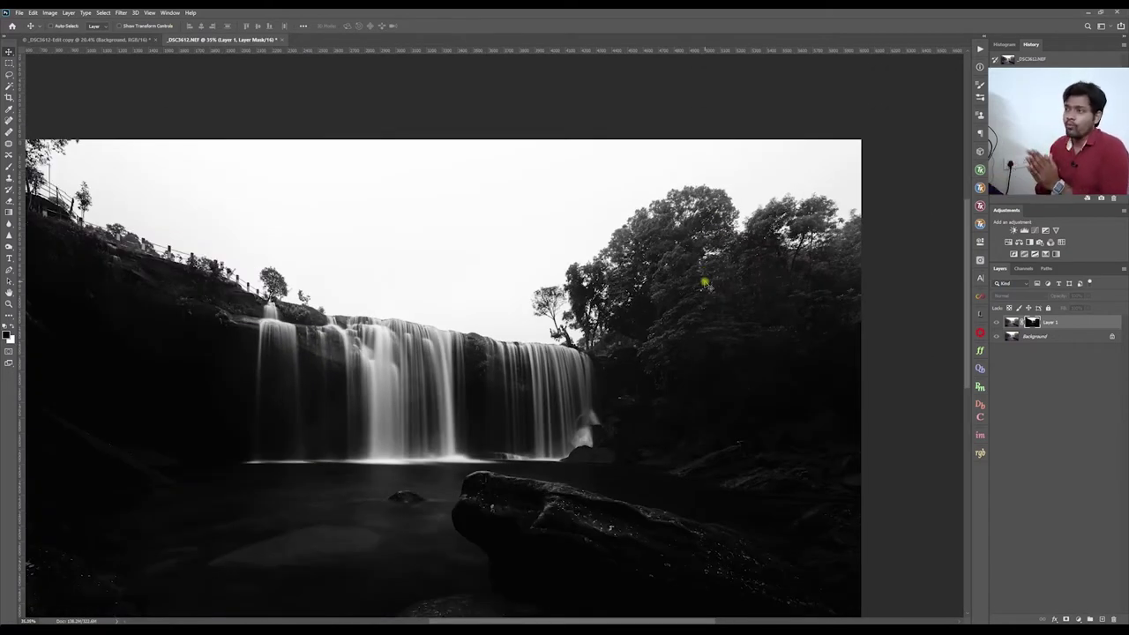
scroll(534, 327, "down", 2)
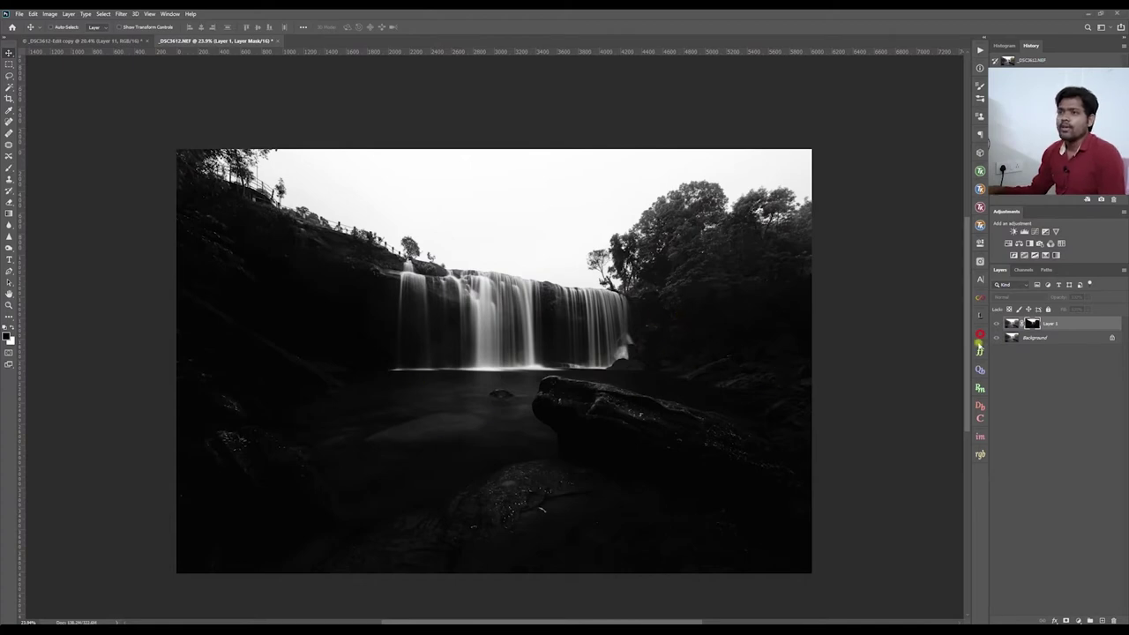
- Display Layer 1's mask on its own and examine how the waterfall and the land separate from the sky
key("space")
left_click(1014, 325)
left_click(1032, 324)
left_click(1032, 325, "alt")
scroll(441, 291, "up", 5)
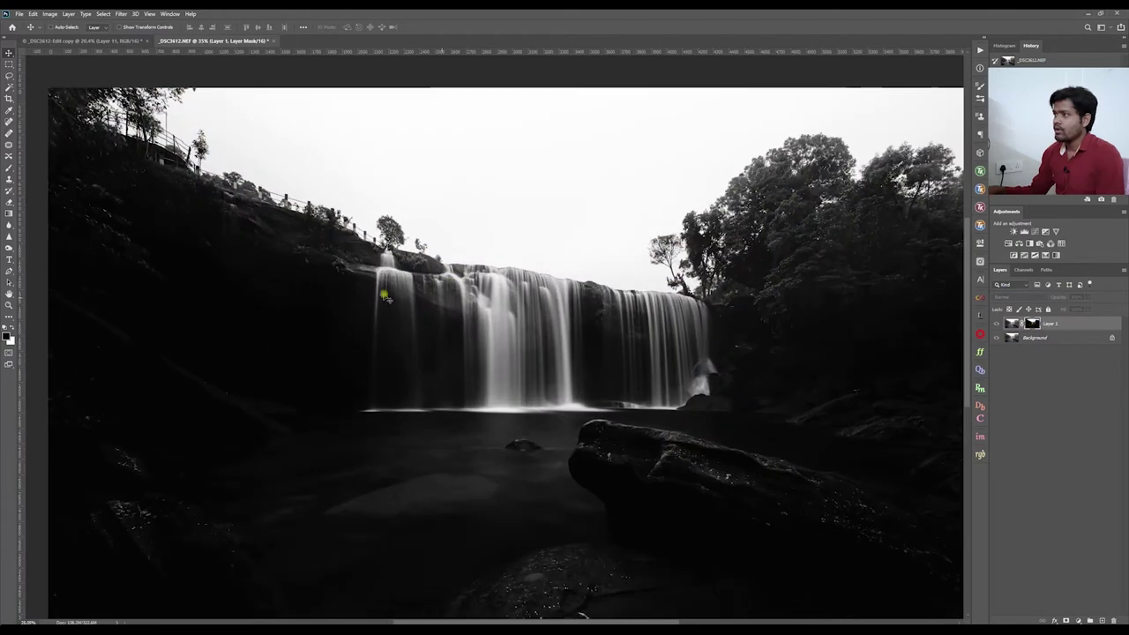
scroll(371, 288, "down", 3)
scroll(446, 291, "up", 5)
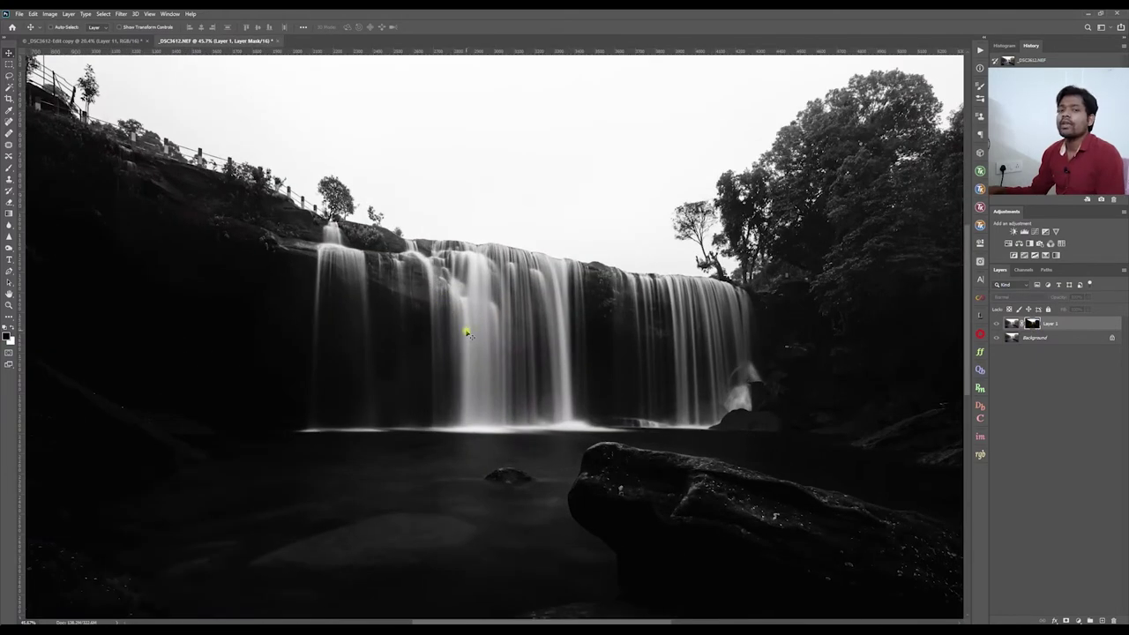
scroll(473, 339, "down", 4)
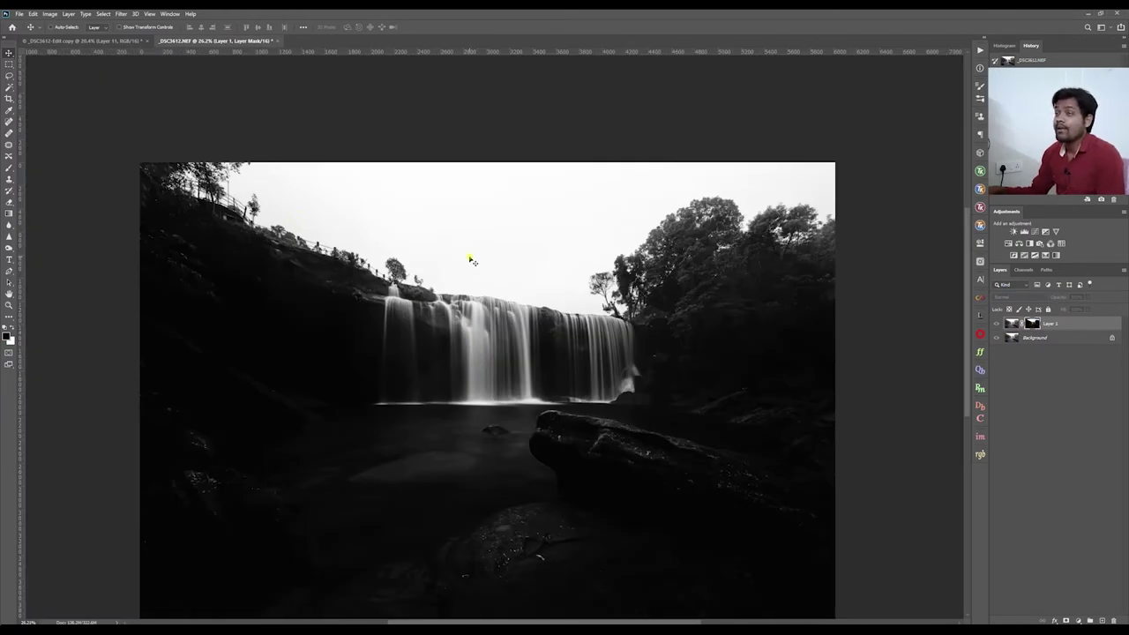
scroll(465, 256, "down", 1)
scroll(452, 276, "up", 2)
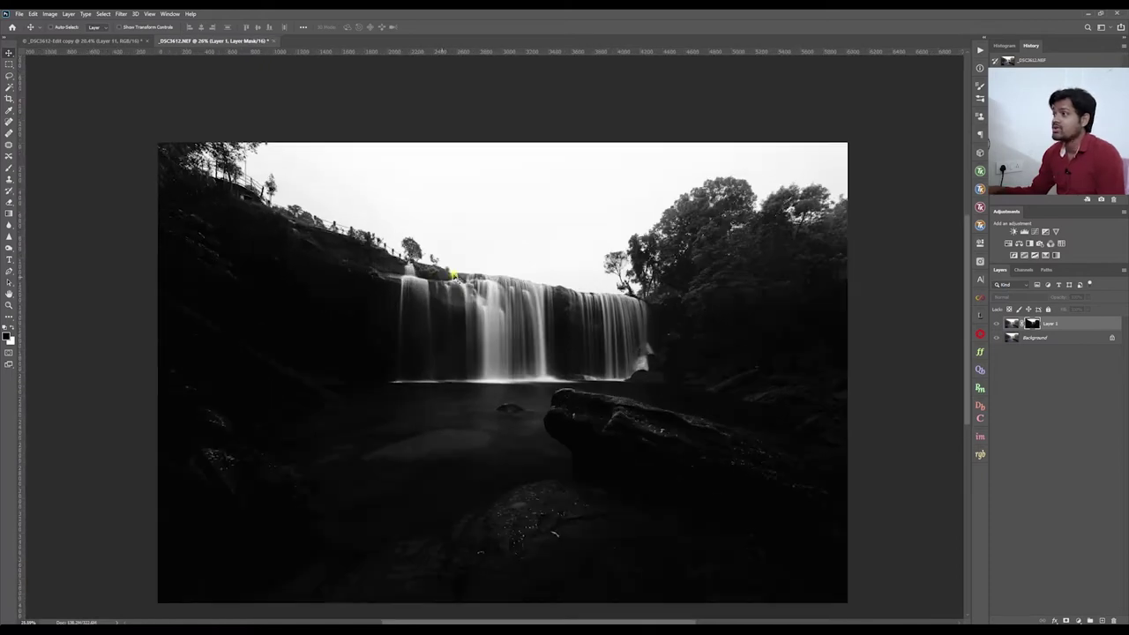
- Place Sky.jpg from the 02.04.2020 folder into the document and align it with the photo's upper edge
key("alt+Tab")
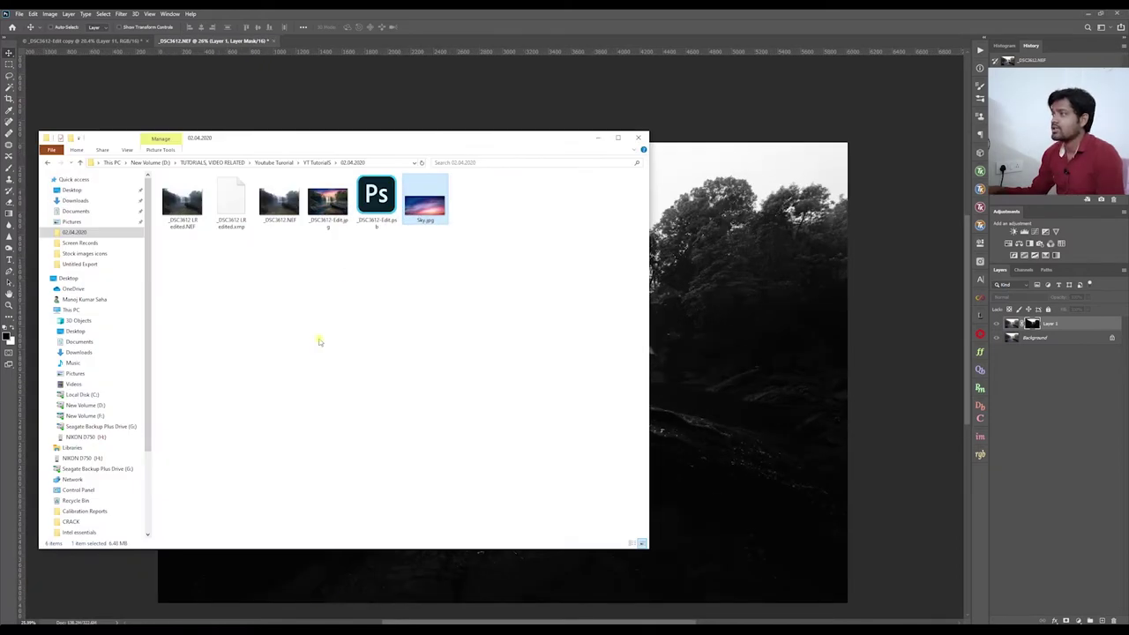
left_click_drag(450, 141, 311, 350)
left_click_drag(284, 423, 518, 249)
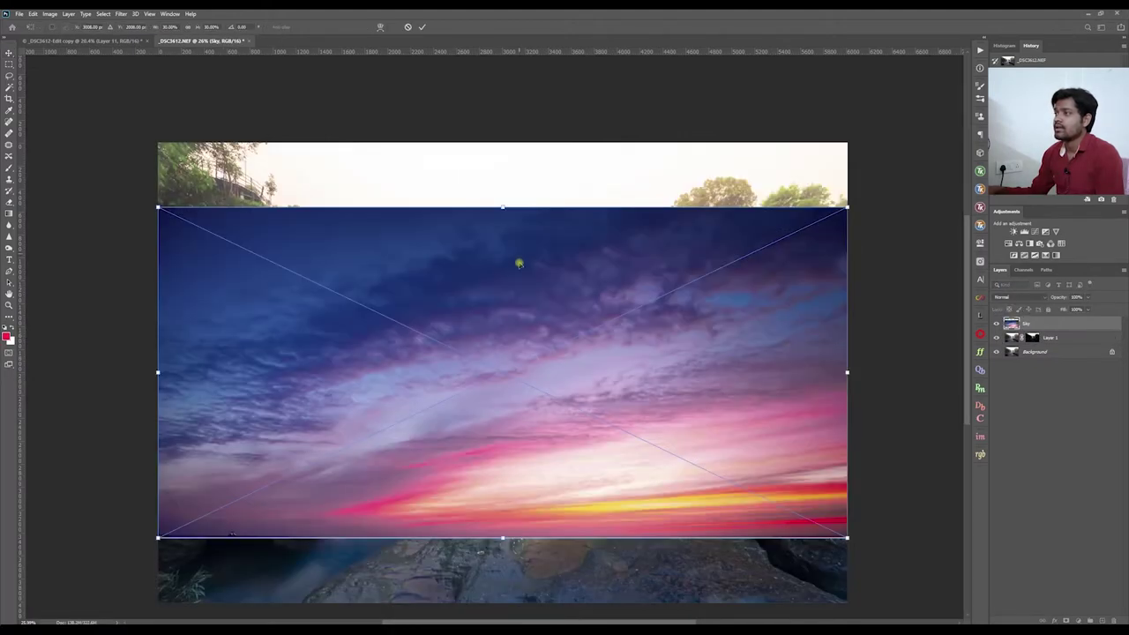
left_click_drag(521, 293, 519, 246)
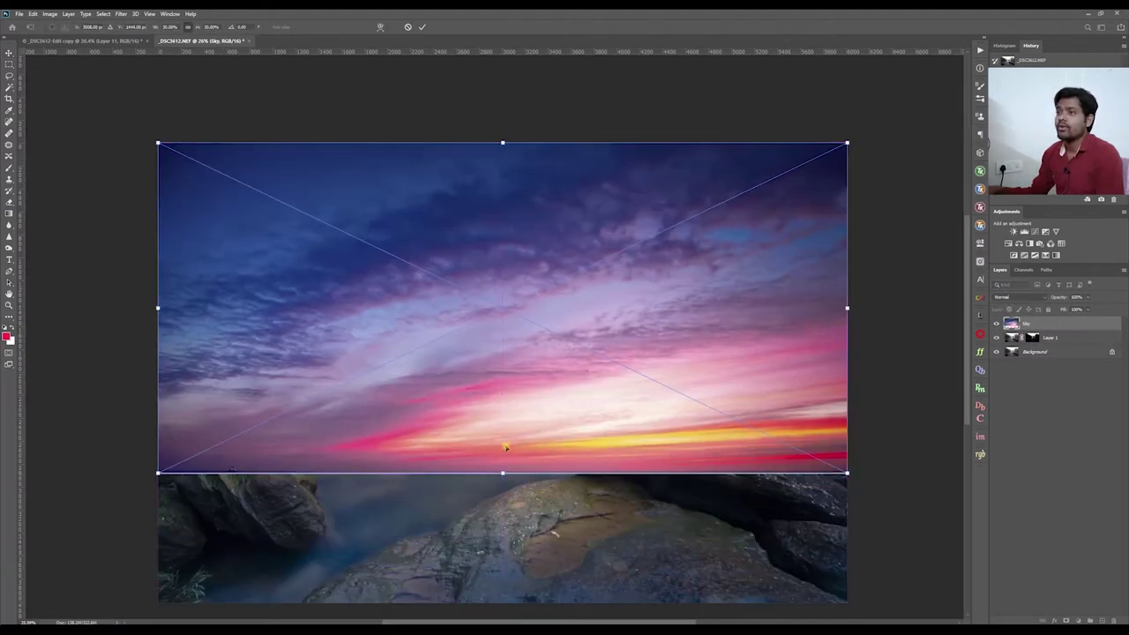
key("Return")
key("alt+Tab")
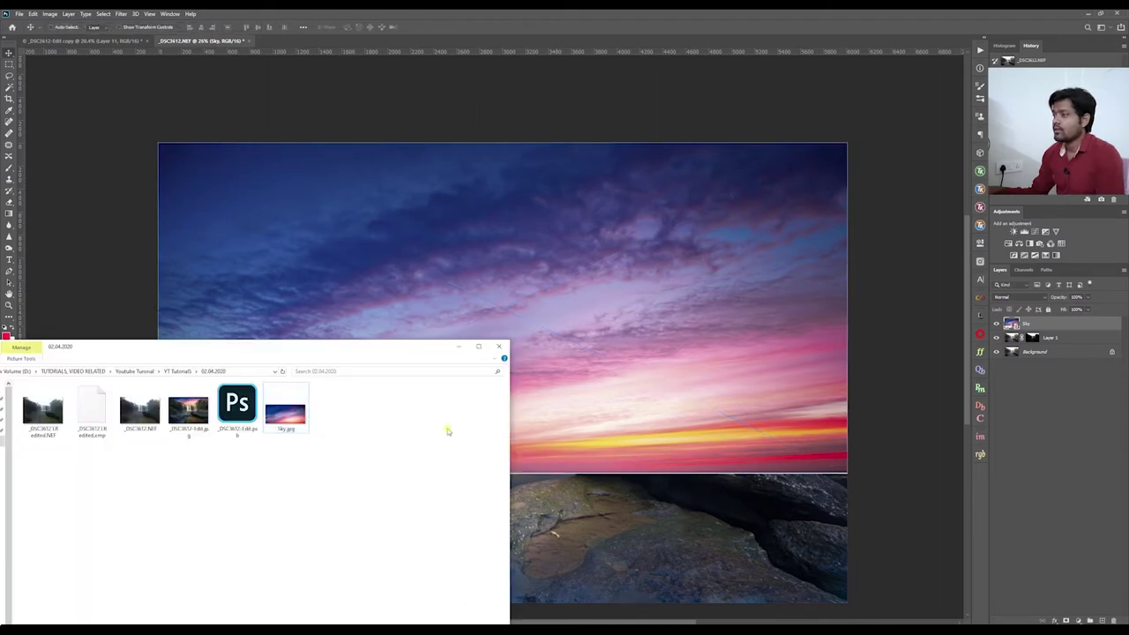
left_click_drag(404, 351, 597, 86)
left_click_drag(428, 83, 453, 94)
left_click_drag(537, 96, 414, 115)
left_click_drag(424, 164, 471, 210)
left_click(572, 115)
key("space")
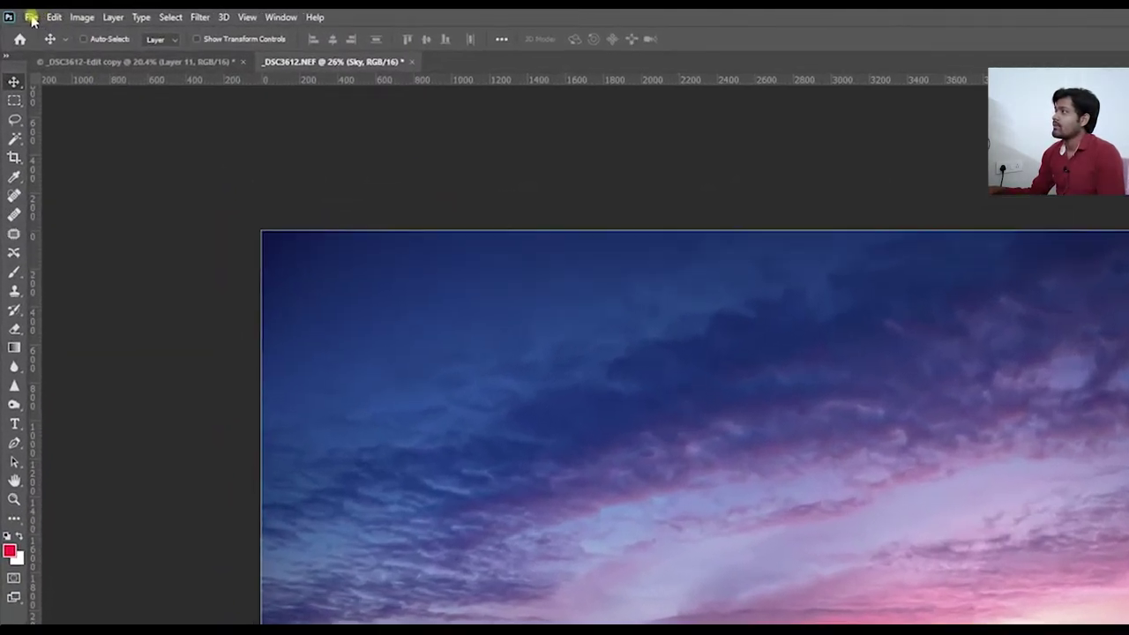
left_click(18, 13)
left_click(47, 47)
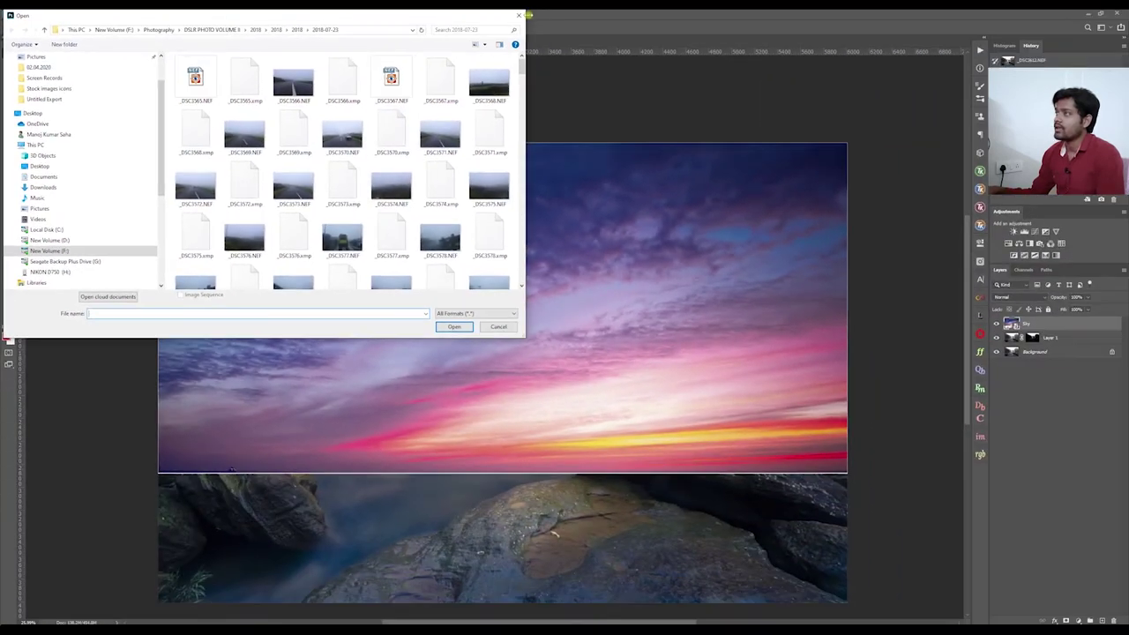
left_click(519, 15)
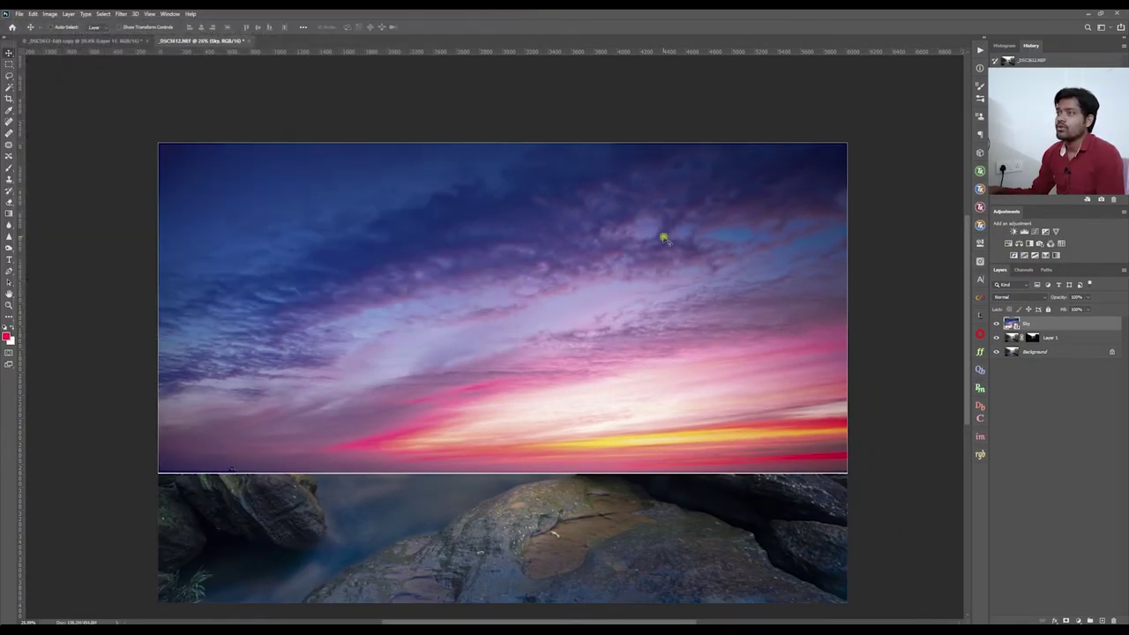
- Compare the image with and without the Sky layer, leaving the layer hidden
scroll(823, 292, "down", 5)
left_click(997, 324)
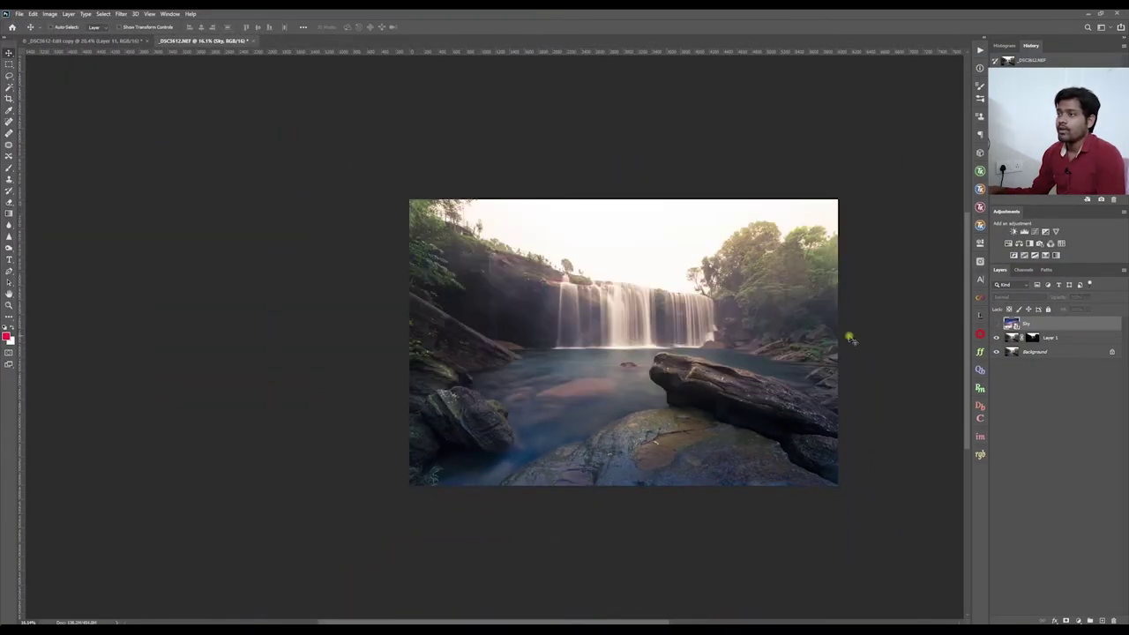
scroll(503, 322, "up", 3)
scroll(476, 319, "down", 3)
scroll(748, 336, "up", 1)
left_click(997, 324)
left_click(997, 324)
- Select Layer 1's mask and display it on its own in the canvas
left_click(1032, 338)
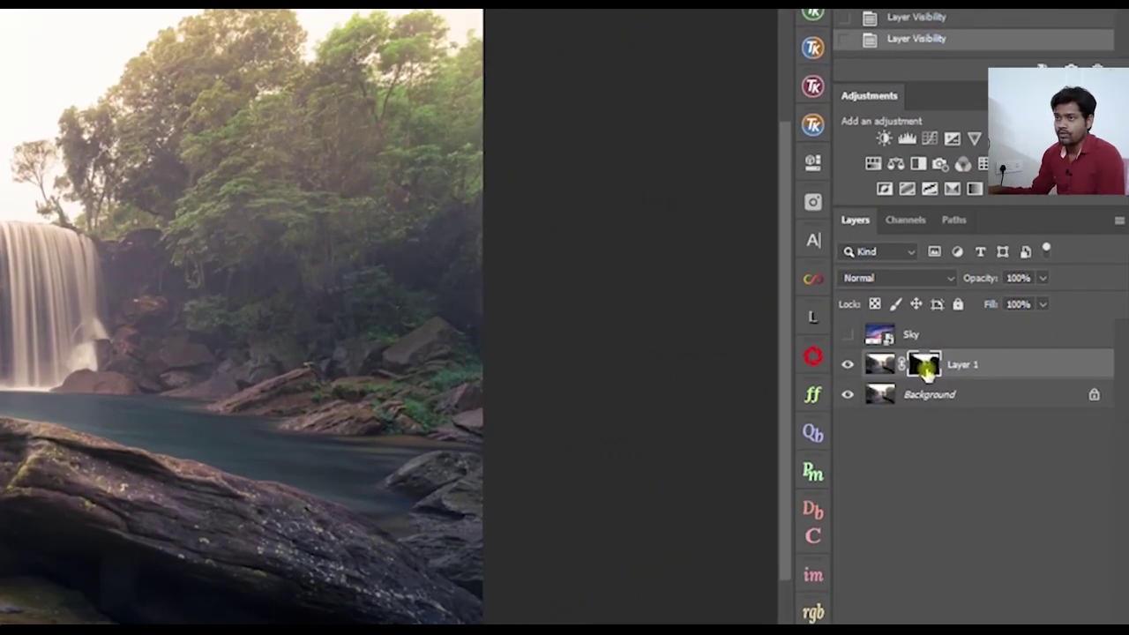
left_click(926, 370, "alt")
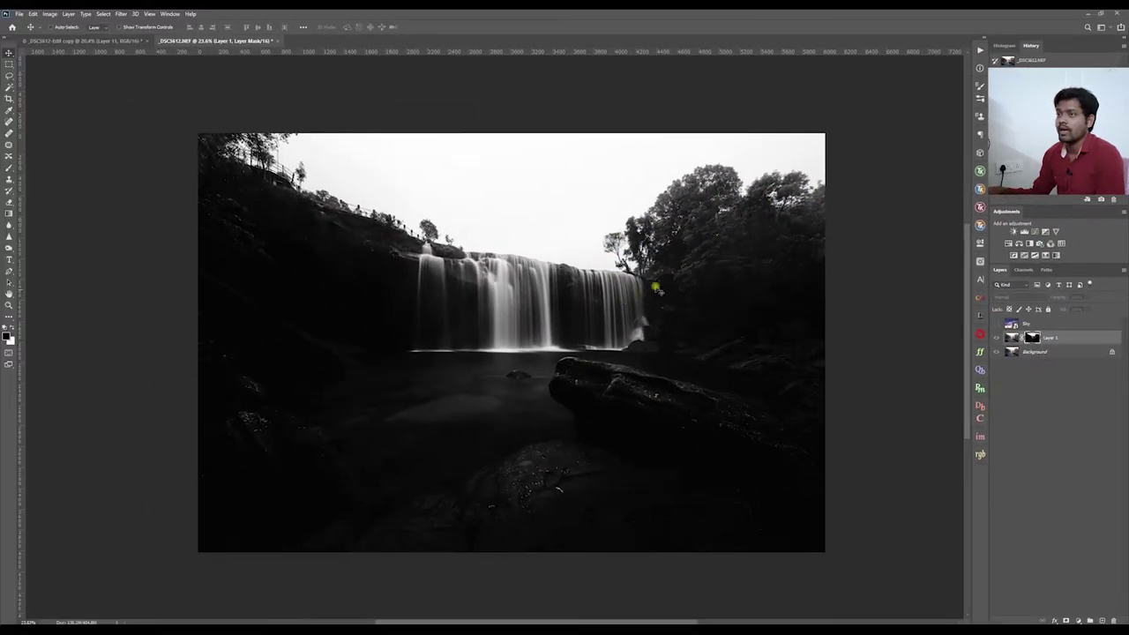
scroll(657, 288, "up", 2)
scroll(552, 320, "down", 2)
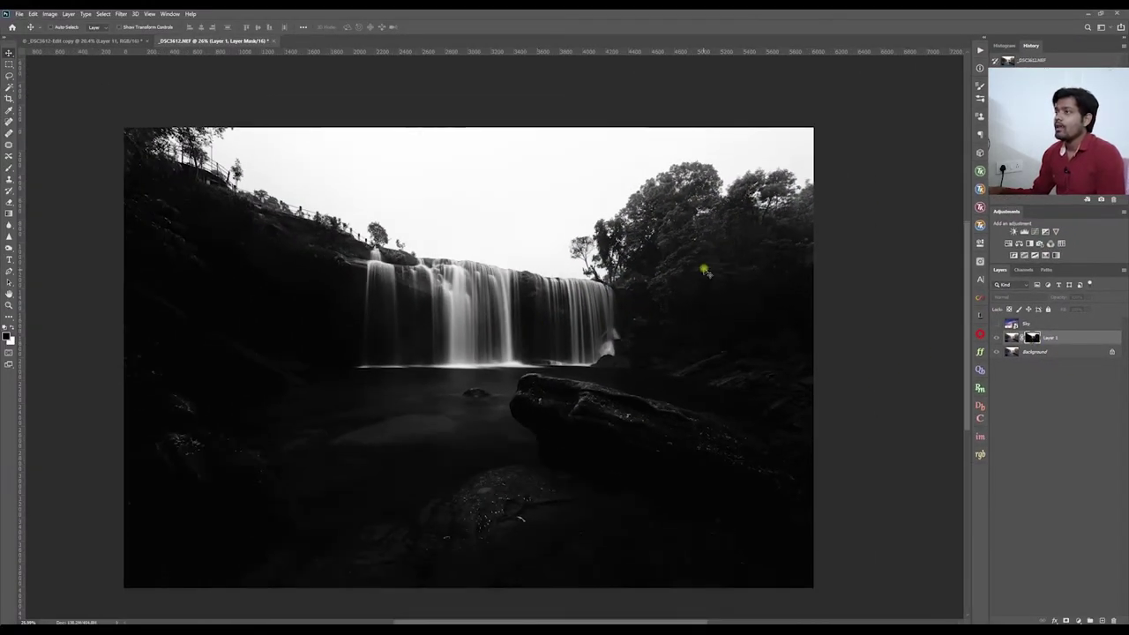
scroll(697, 265, "up", 2)
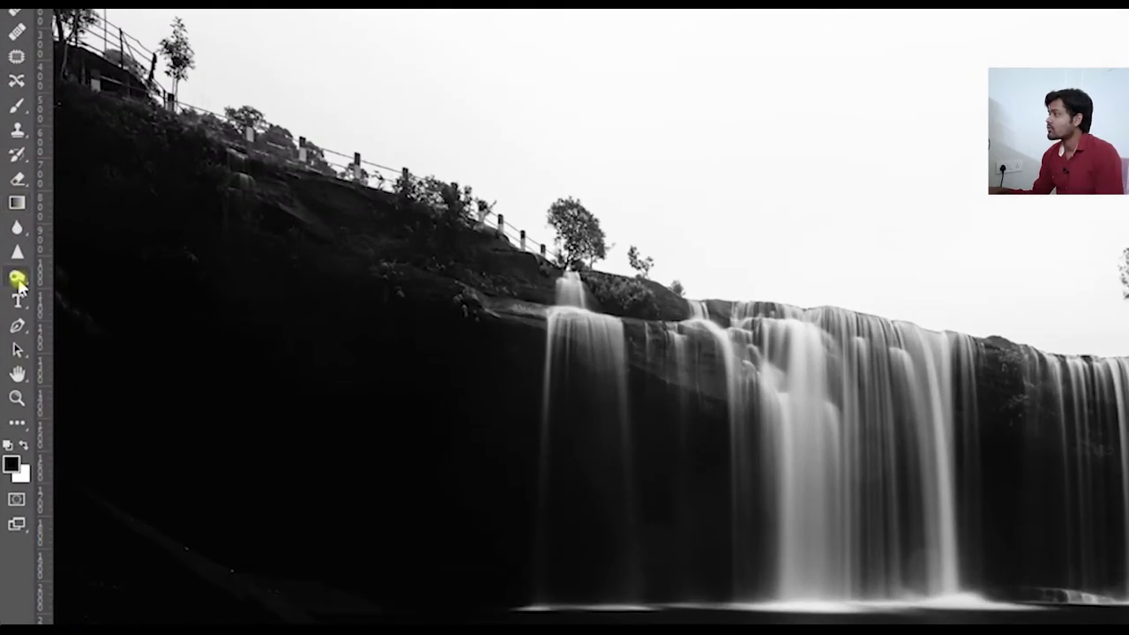
- Burn the pool, foreground rock and lower bank trees toward black in Layer 1's mask, using the Burn tool with the Shadows range
right_click(18, 283)
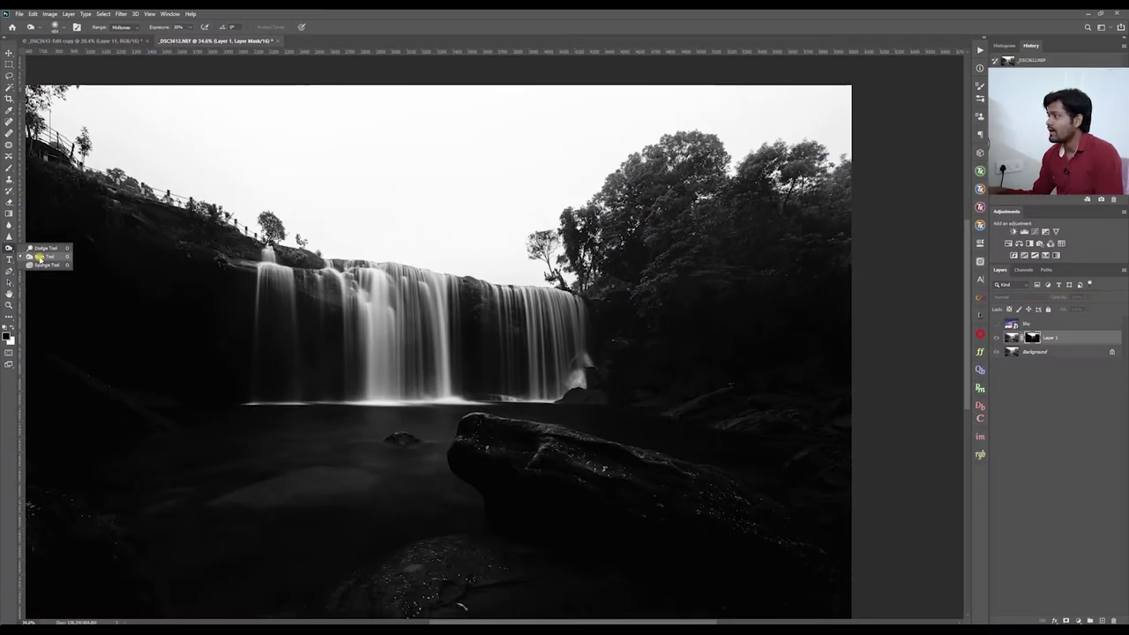
left_click(85, 296)
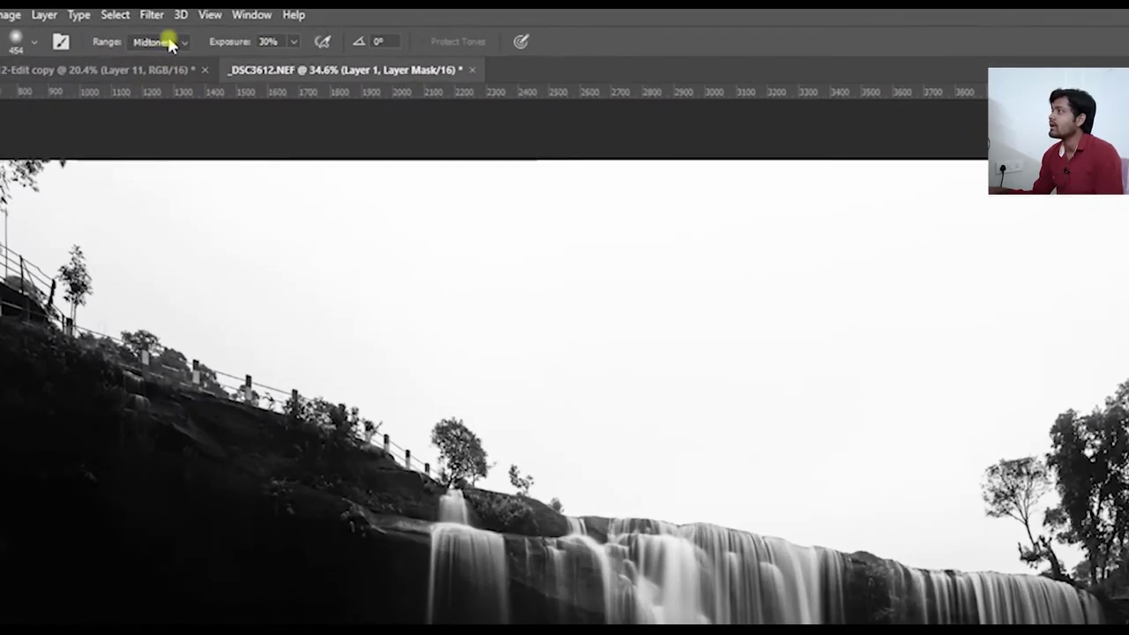
left_click(170, 44)
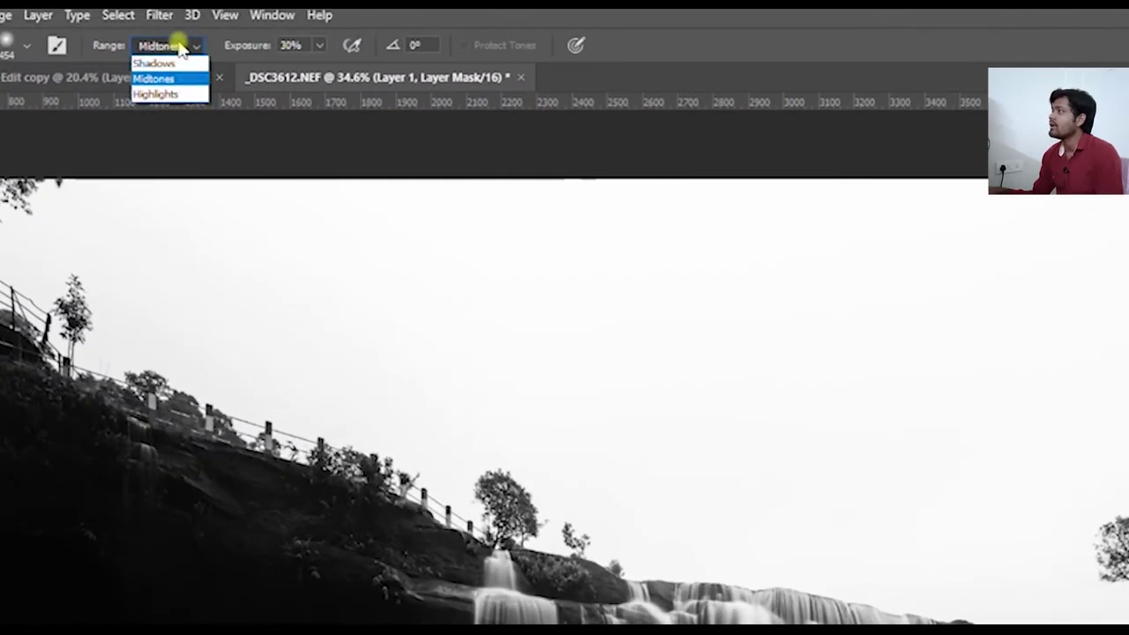
left_click(163, 56)
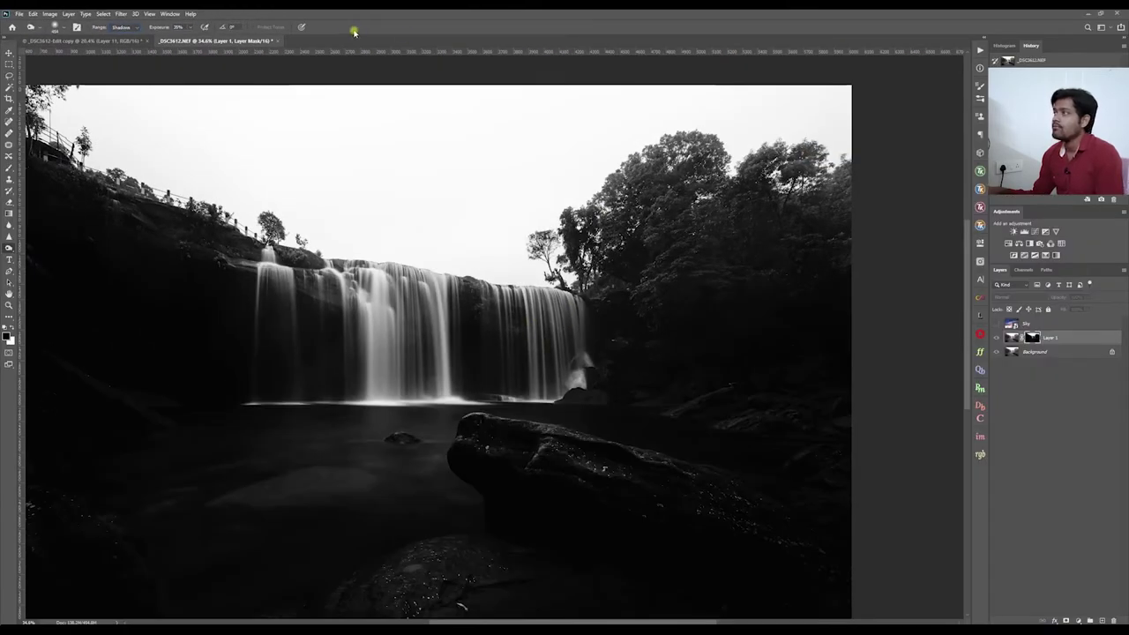
scroll(419, 177, "down", 4)
scroll(446, 252, "up", 3)
mouse_move(440, 388)
left_mouse_down()
mouse_move(655, 423)
mouse_move(411, 408)
mouse_move(267, 367)
mouse_move(460, 323)
mouse_move(394, 335)
mouse_move(584, 230)
mouse_move(604, 237)
mouse_move(657, 219)
mouse_move(740, 341)
mouse_move(776, 364)
mouse_move(666, 408)
mouse_move(717, 273)
left_mouse_up()
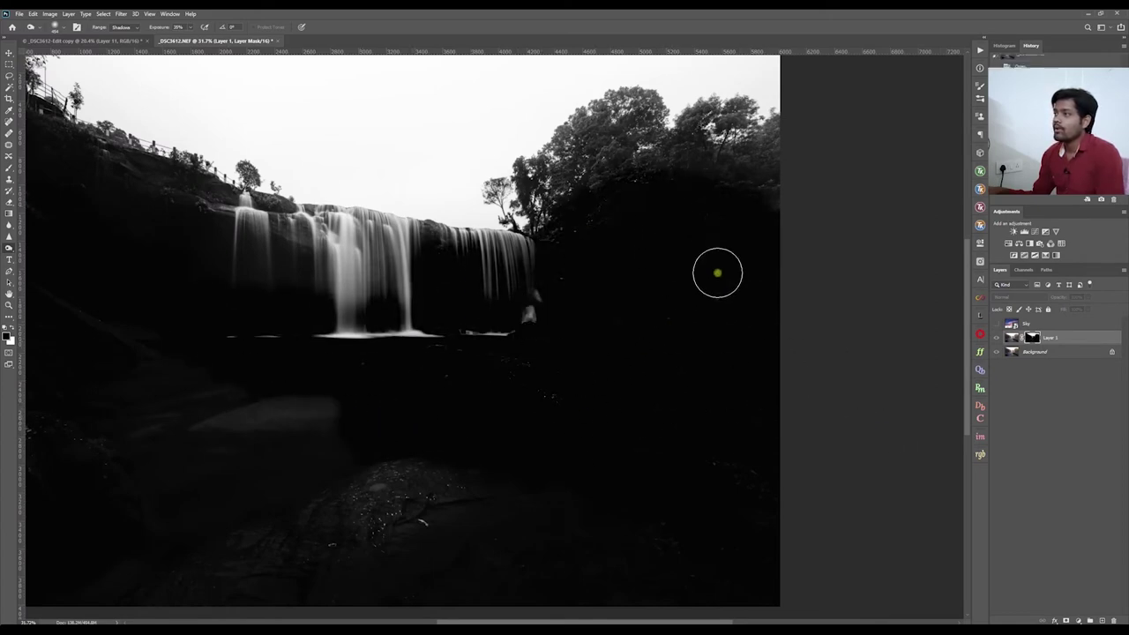
scroll(717, 273, "down", 2)
scroll(310, 257, "up", 3)
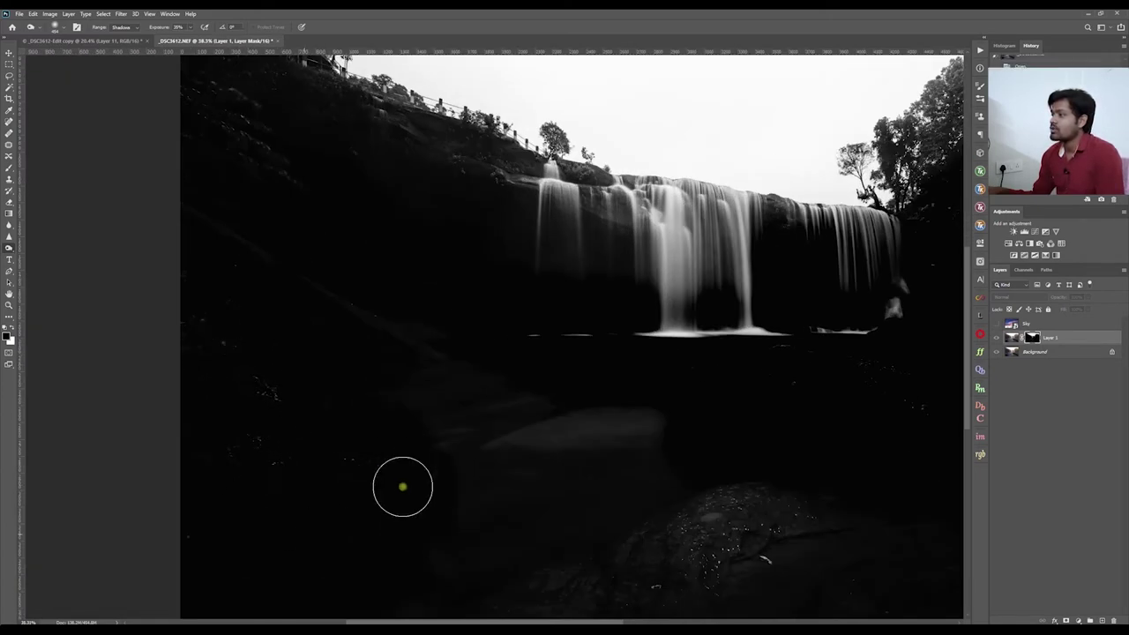
- Burn the waterfall's bright streams toward black in Layer 1's mask, up to the crest of the cliff
scroll(348, 343, "down", 2)
scroll(543, 265, "up", 2)
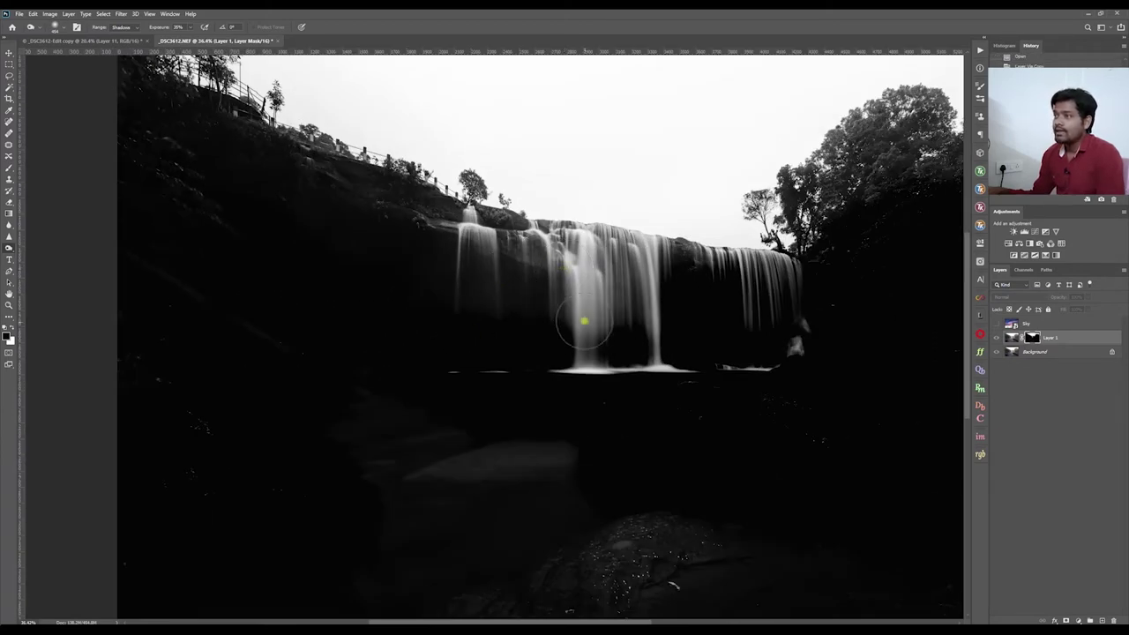
mouse_move(567, 253)
left_mouse_down()
mouse_move(727, 235)
mouse_move(519, 249)
mouse_move(520, 236)
mouse_move(435, 241)
mouse_move(687, 250)
mouse_move(717, 272)
mouse_move(648, 291)
mouse_move(687, 292)
mouse_move(618, 281)
mouse_move(622, 264)
mouse_move(736, 295)
mouse_move(703, 320)
mouse_move(790, 343)
mouse_move(778, 310)
mouse_move(785, 276)
mouse_move(685, 269)
mouse_move(837, 263)
mouse_move(574, 251)
left_mouse_up()
left_click_drag(663, 232, 596, 219)
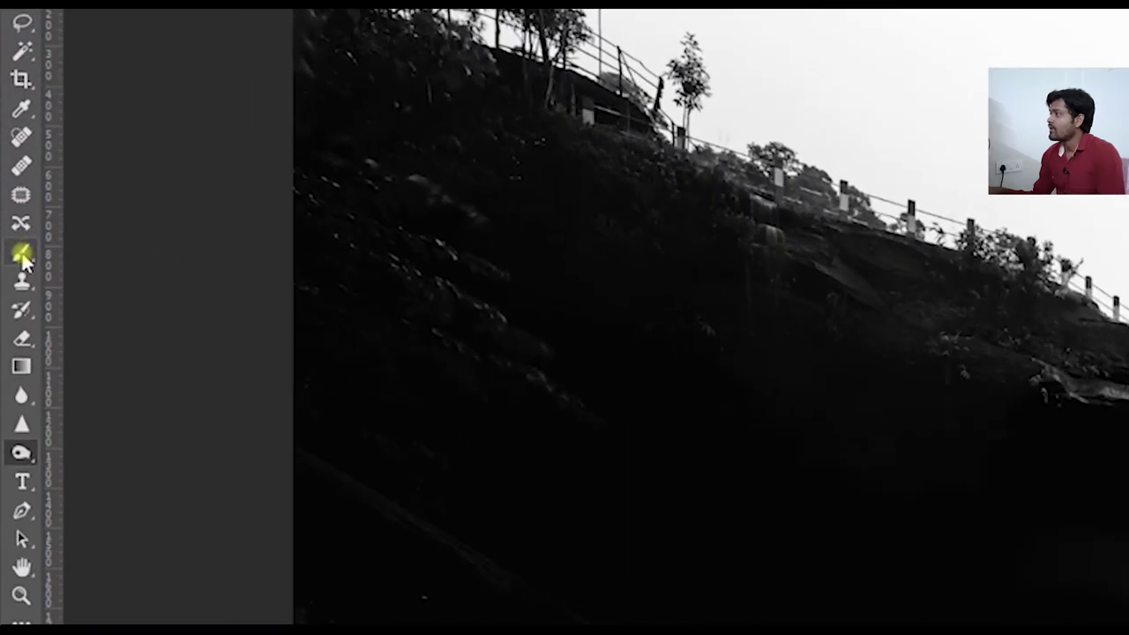
- Try painting the waterfall's crest black in the mask with the Brush tool, and undo the stroke
left_click(22, 256)
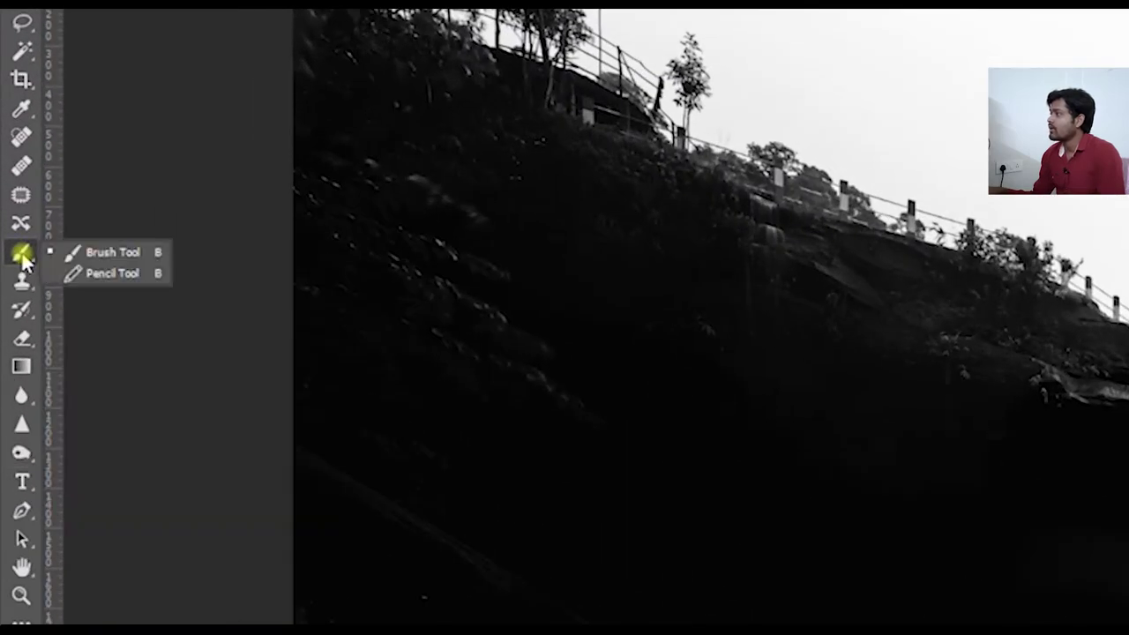
left_click(76, 252)
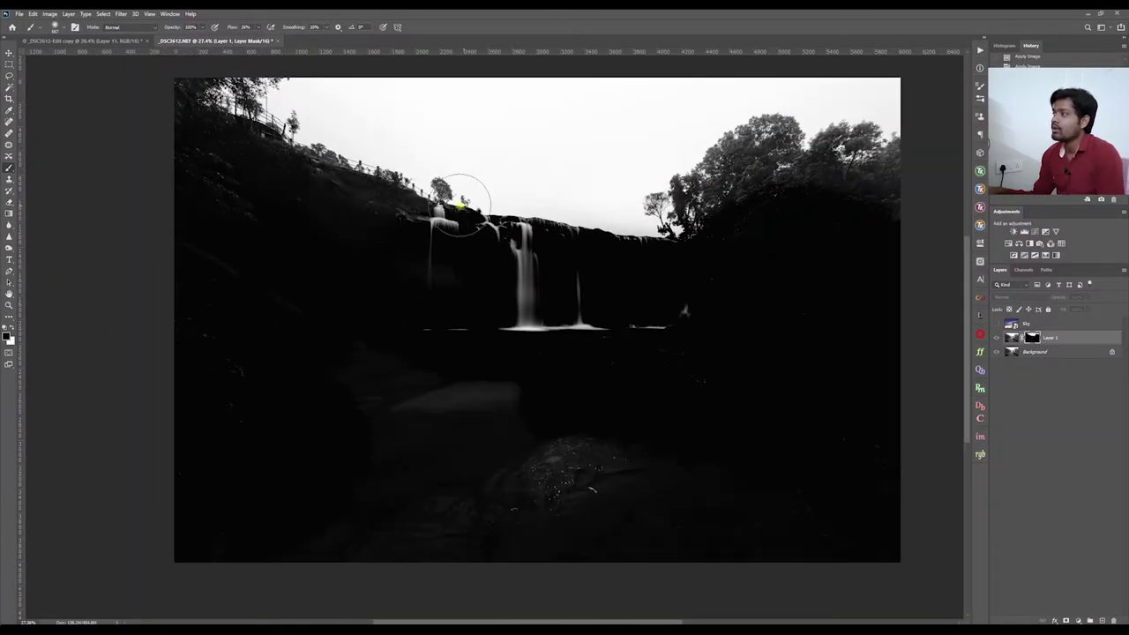
scroll(460, 203, "up", 2)
left_click(11, 338)
mouse_move(517, 222)
left_mouse_down()
mouse_move(480, 223)
mouse_move(603, 233)
mouse_move(433, 207)
mouse_move(660, 222)
mouse_move(622, 239)
mouse_move(645, 247)
mouse_move(690, 239)
mouse_move(500, 234)
left_mouse_up()
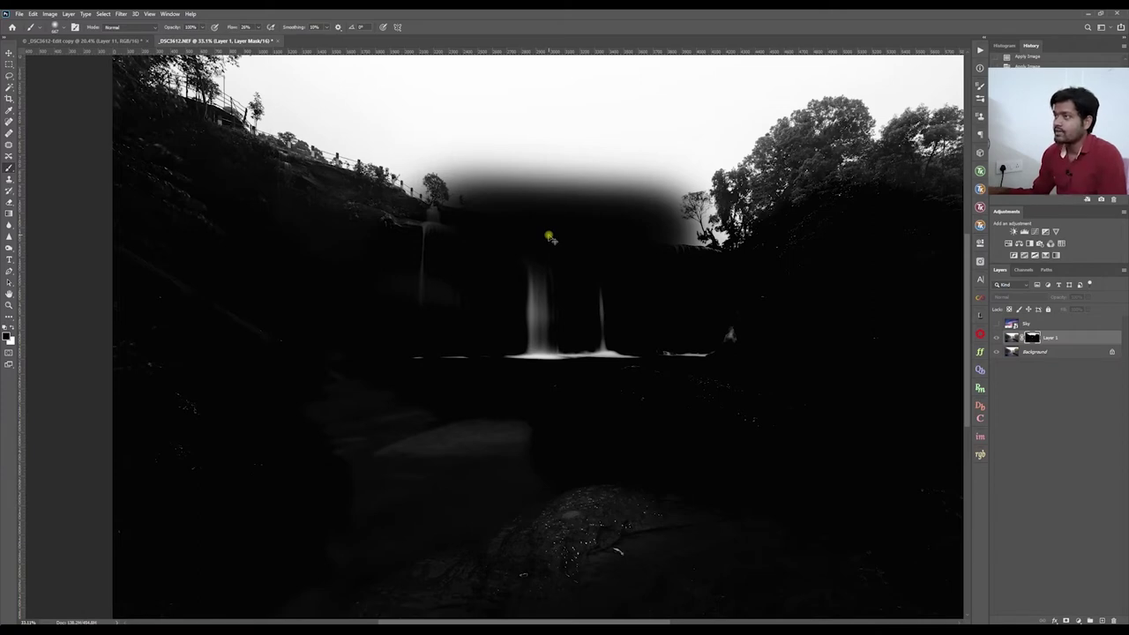
key("ctrl+z")
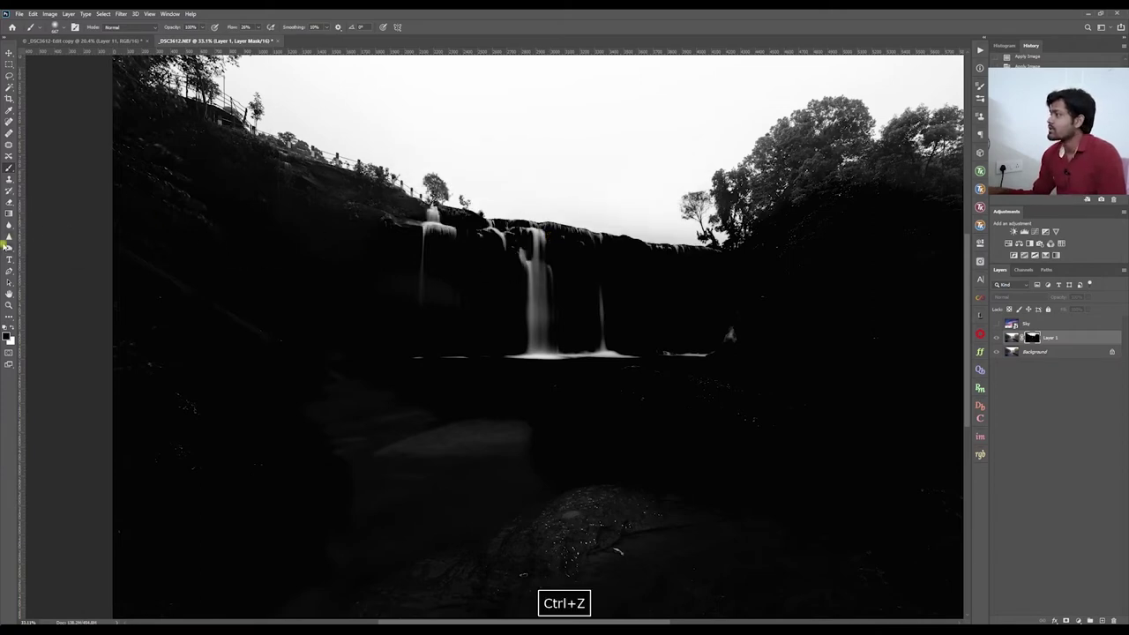
- Burn the remaining waterfall streams below the crest to black with the Burn tool in the Shadows range
left_click(9, 250)
scroll(439, 220, "up", 3)
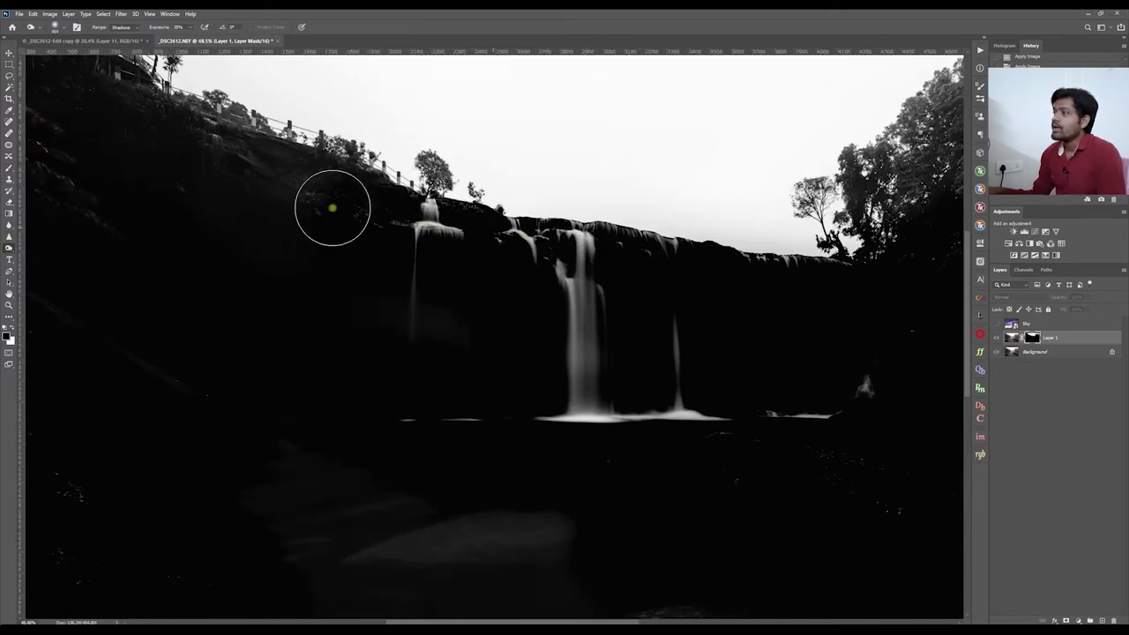
mouse_move(324, 231)
left_mouse_down()
mouse_move(504, 290)
mouse_move(718, 398)
mouse_move(866, 410)
left_mouse_up()
scroll(554, 401, "down", 2)
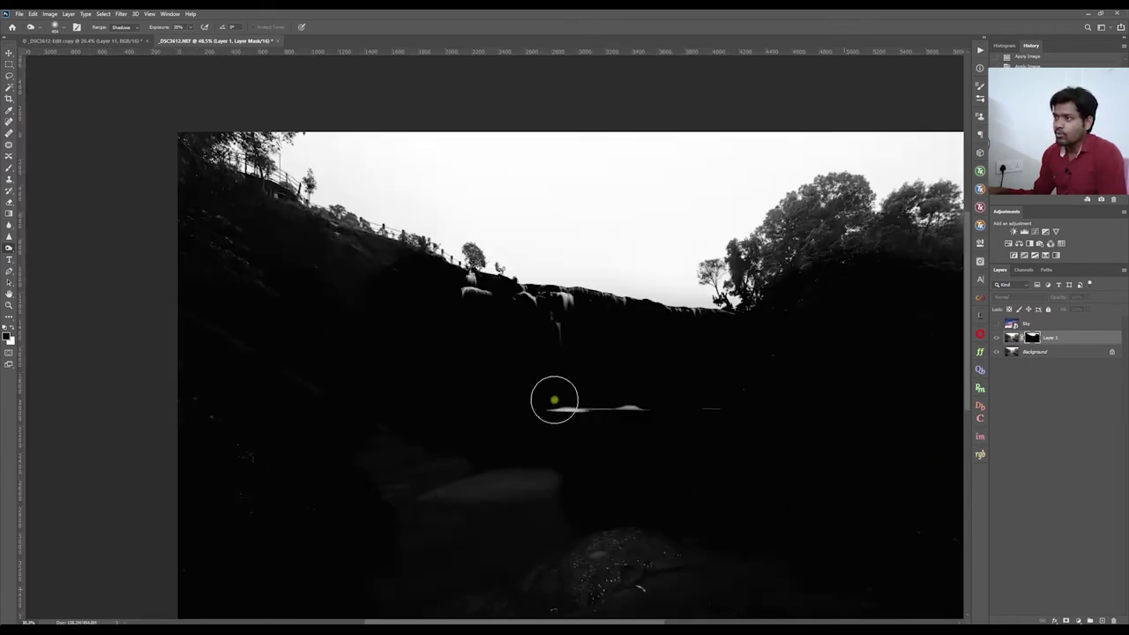
- Burn the hillside below the railing and the cliff's edge to black, keeping the strokes on the land side of the mask
scroll(385, 322, "up", 3)
mouse_move(227, 236)
left_mouse_down()
mouse_move(262, 180)
mouse_move(362, 189)
mouse_move(619, 303)
left_mouse_up()
scroll(408, 295, "down", 2)
scroll(826, 260, "up", 2)
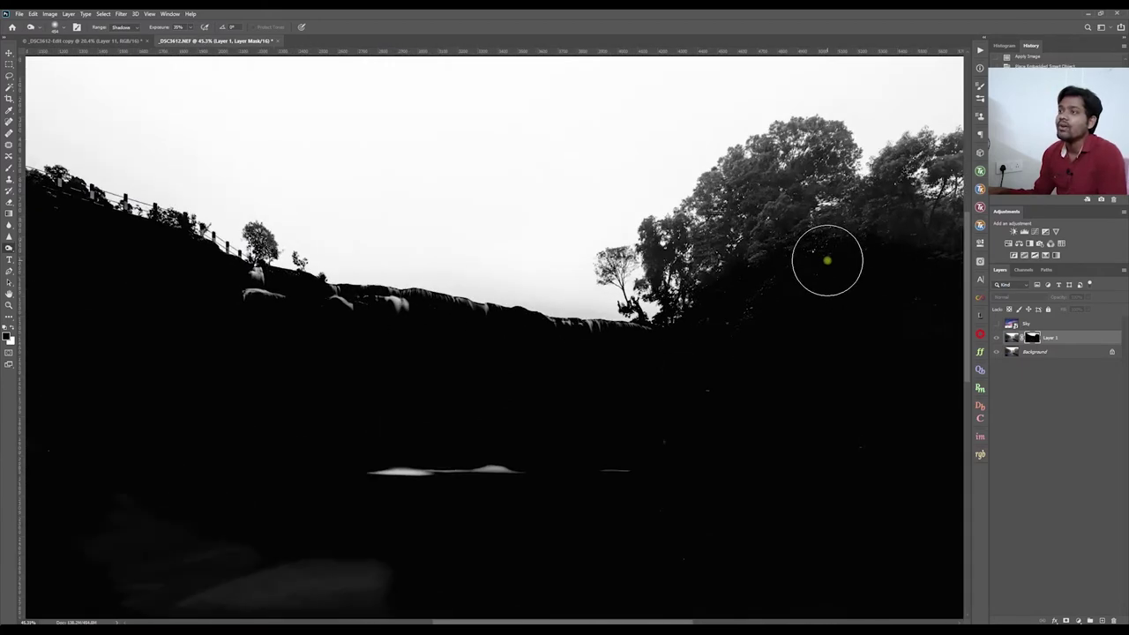
- Lower the Burn tool's exposure and darken the remaining grey rocks, water and trees on both sides of the mask
scroll(637, 324, "down", 3)
left_click_drag(647, 351, 658, 347)
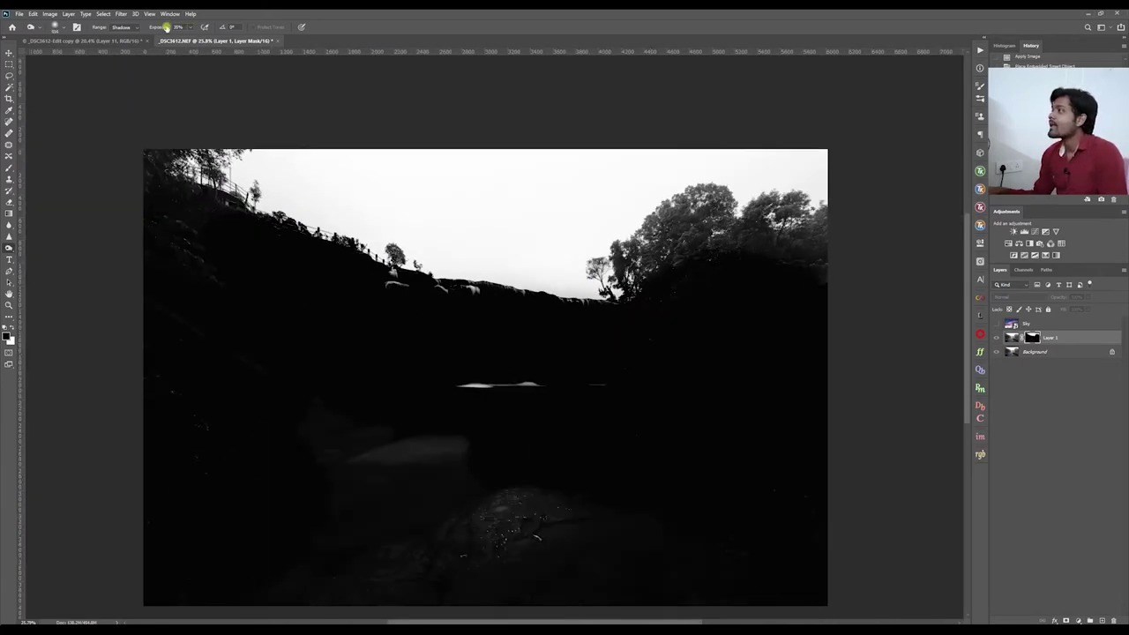
scroll(370, 239, "down", 2)
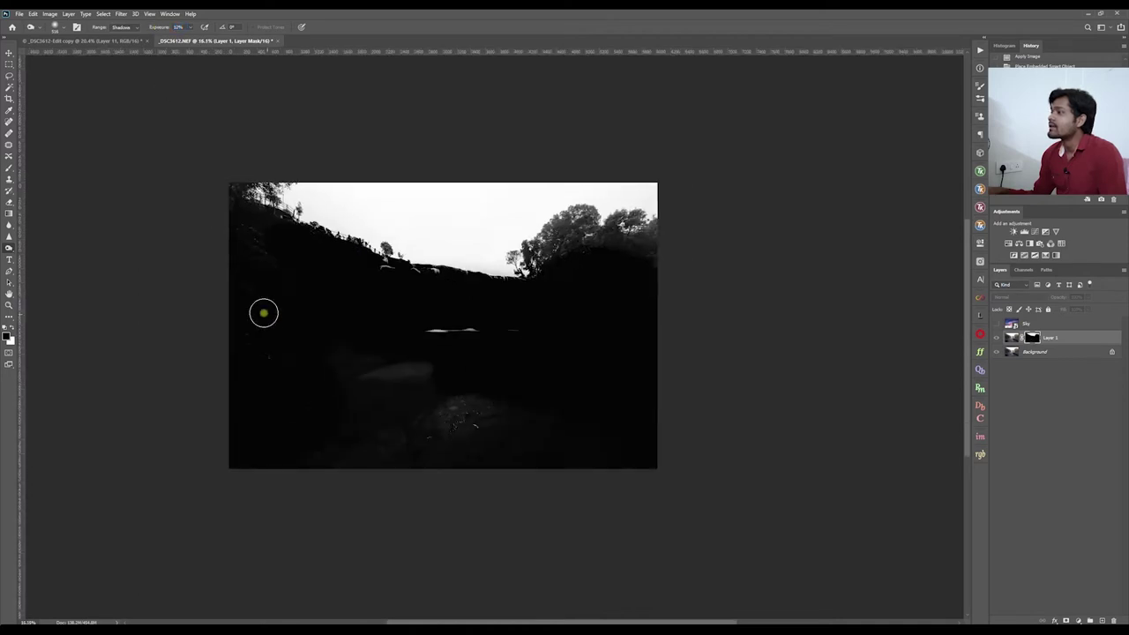
scroll(262, 312, "up", 2)
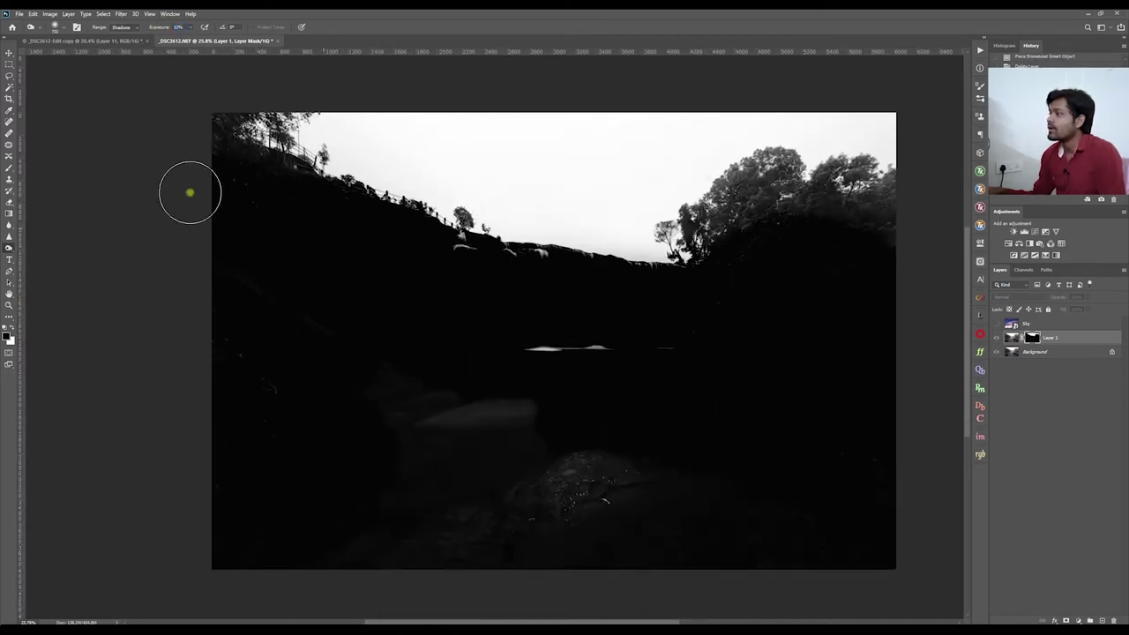
mouse_move(168, 468)
left_mouse_down()
mouse_move(355, 532)
mouse_move(492, 530)
mouse_move(397, 510)
mouse_move(424, 472)
mouse_move(297, 406)
left_mouse_up()
left_click_drag(427, 361, 411, 366)
mouse_move(781, 227)
left_mouse_down()
mouse_move(805, 206)
mouse_move(732, 224)
mouse_move(777, 166)
mouse_move(697, 194)
mouse_move(734, 250)
mouse_move(860, 227)
mouse_move(859, 195)
mouse_move(842, 182)
mouse_move(882, 217)
left_mouse_up()
mouse_move(251, 120)
left_mouse_down()
mouse_move(280, 111)
mouse_move(280, 120)
left_mouse_up()
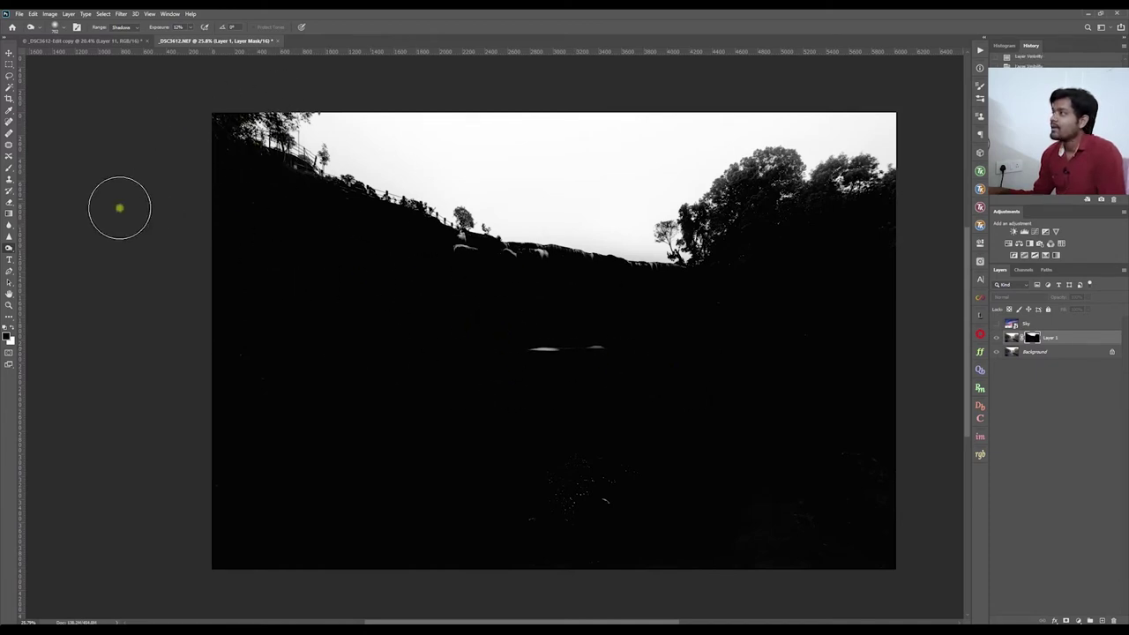
- Paint black with the Brush tool over the bright line at the waterfall's base and the specks on the foreground rock
scroll(556, 353, "up", 2)
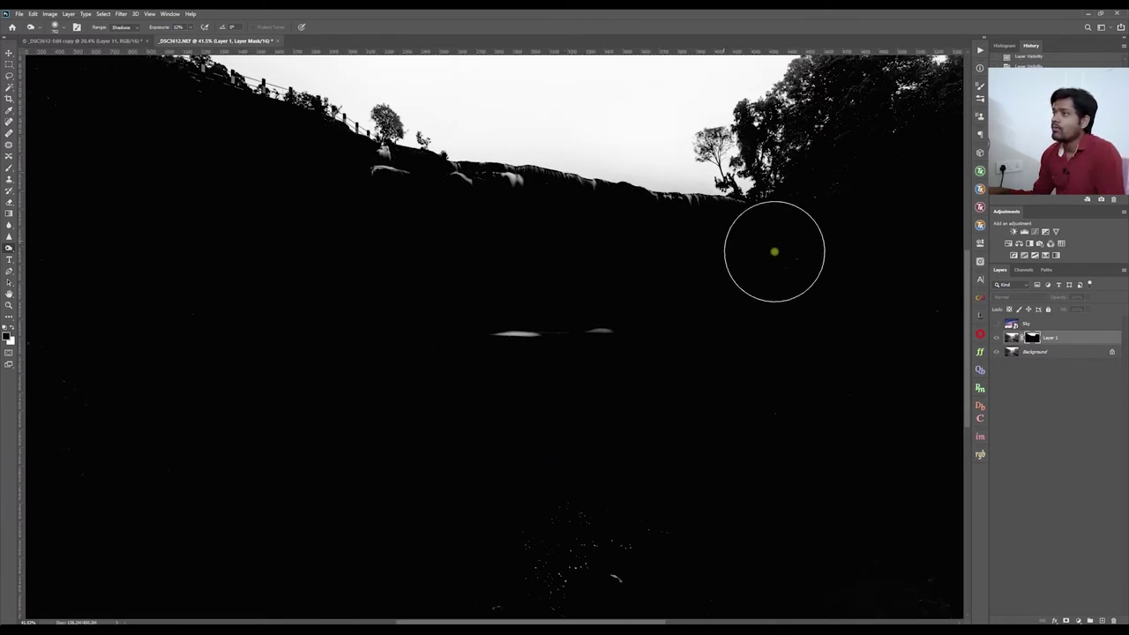
scroll(432, 298, "down", 2)
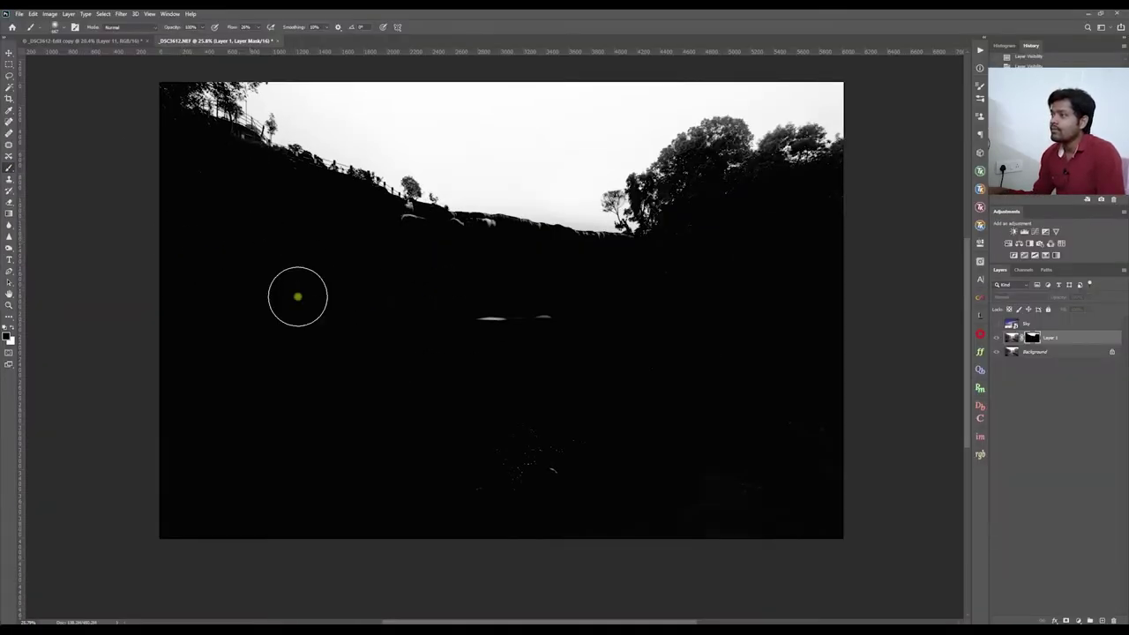
scroll(512, 368, "up", 1)
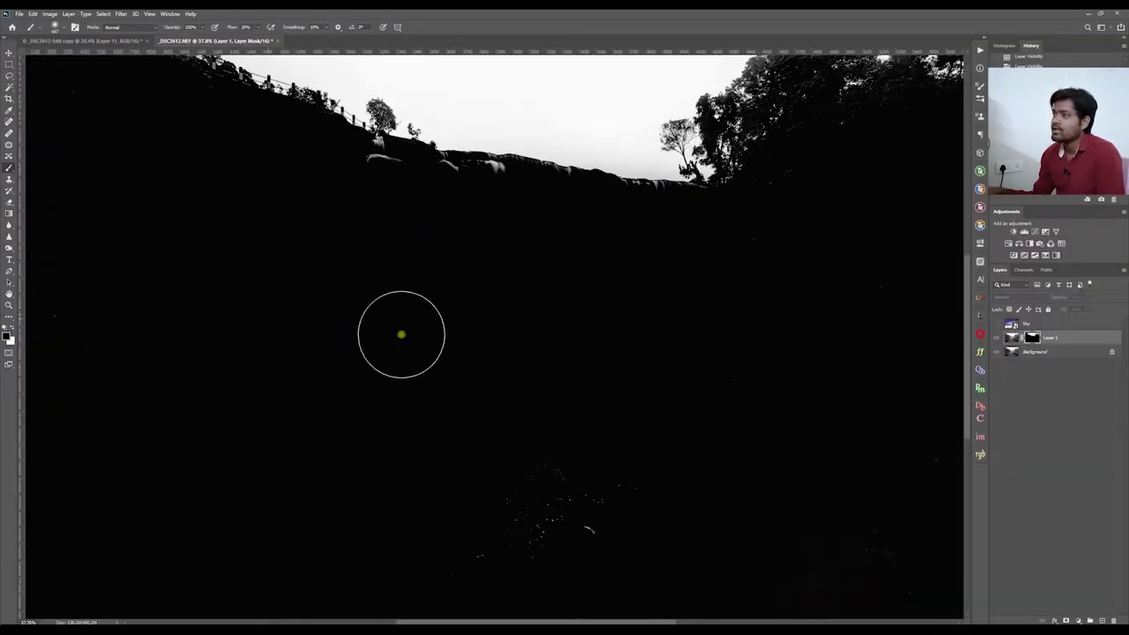
scroll(580, 452, "down", 2)
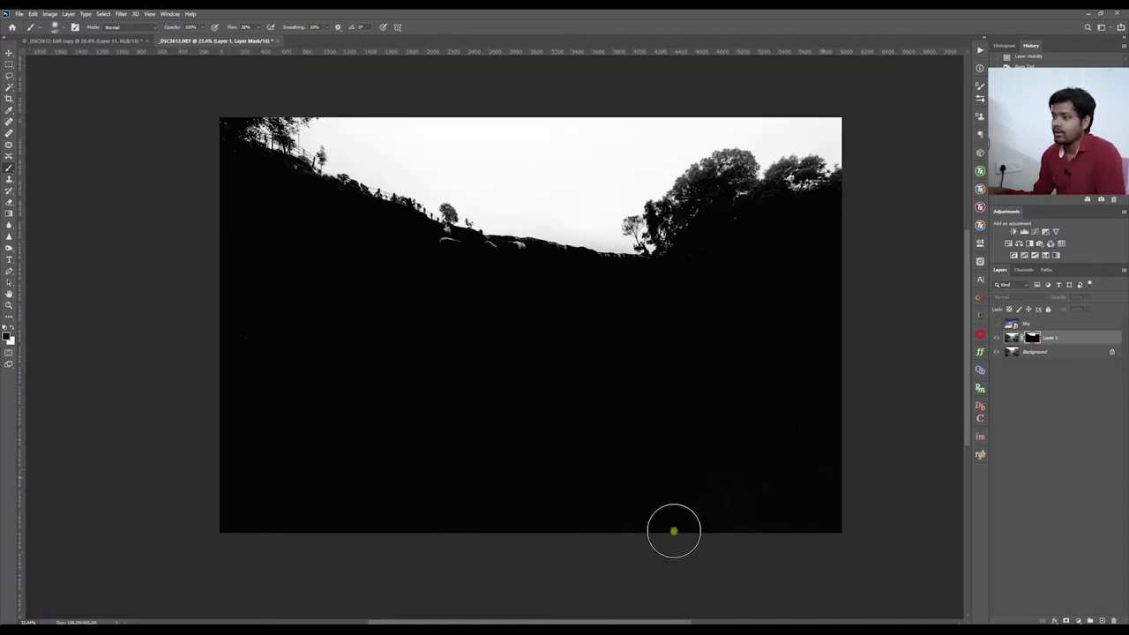
- Try a black brush stroke in the mask's sky just above the waterfall, and undo it
mouse_move(567, 231)
left_mouse_down()
mouse_move(521, 203)
mouse_move(605, 269)
left_mouse_up()
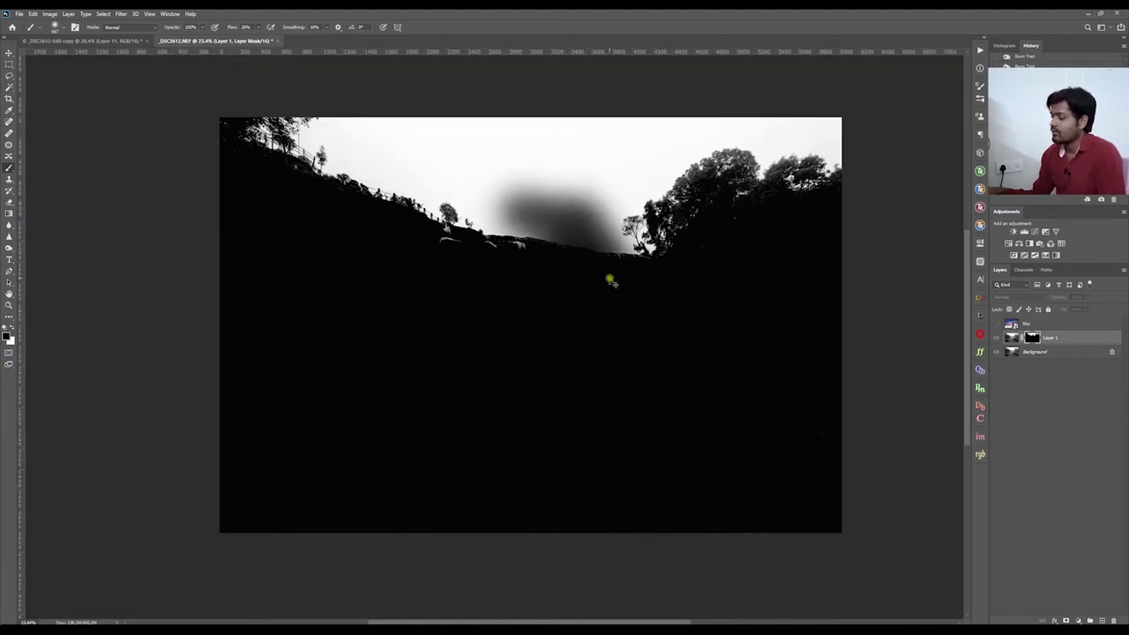
key("ctrl+z")
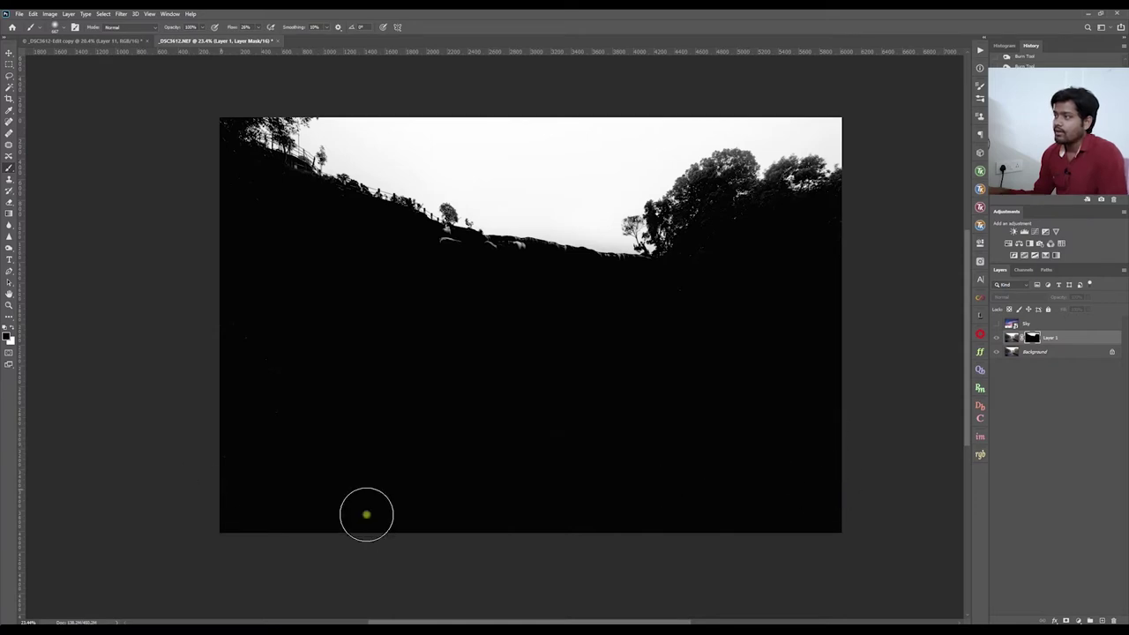
scroll(689, 256, "up", 1)
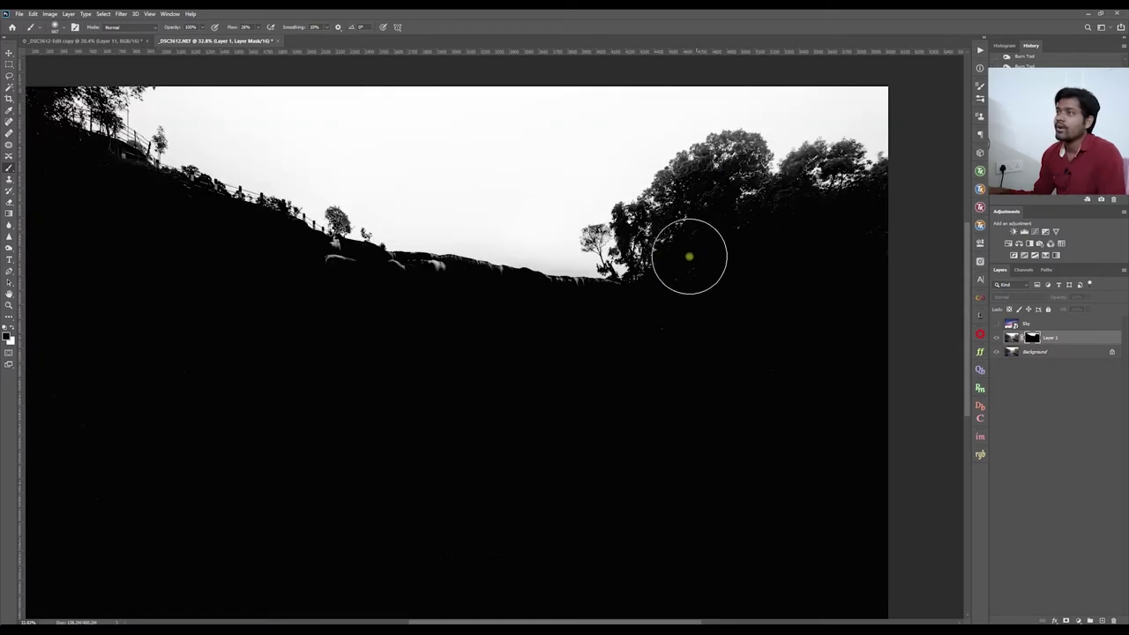
- Return from the mask display to the full image and turn on the Sky layer's visibility
left_click(1014, 339)
left_click(1012, 353)
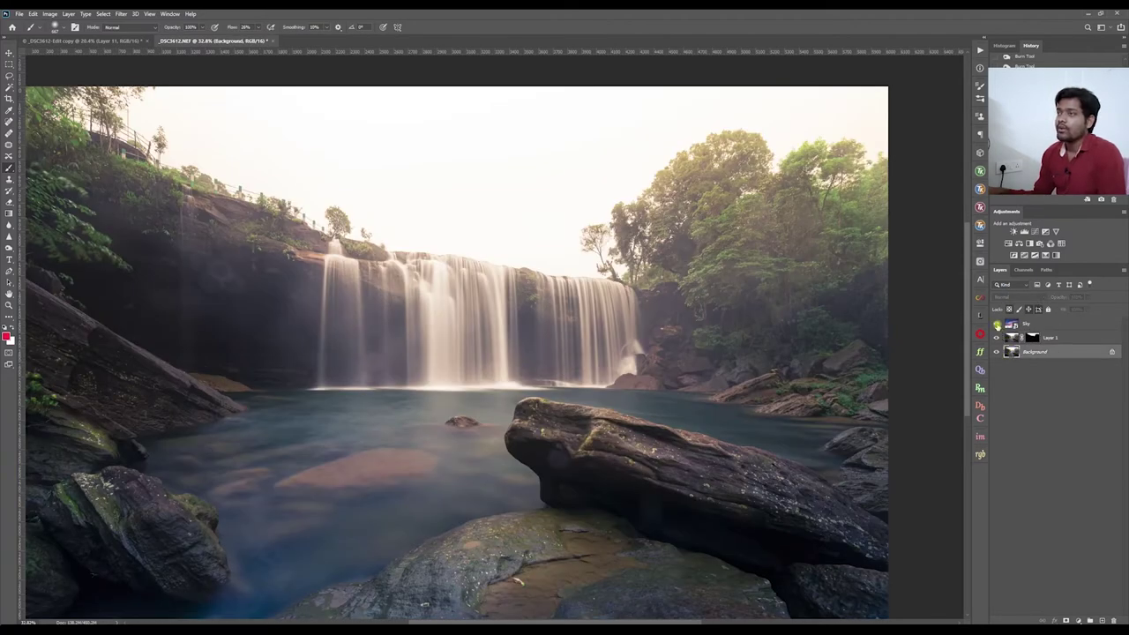
left_click(997, 325)
scroll(631, 262, "down", 3)
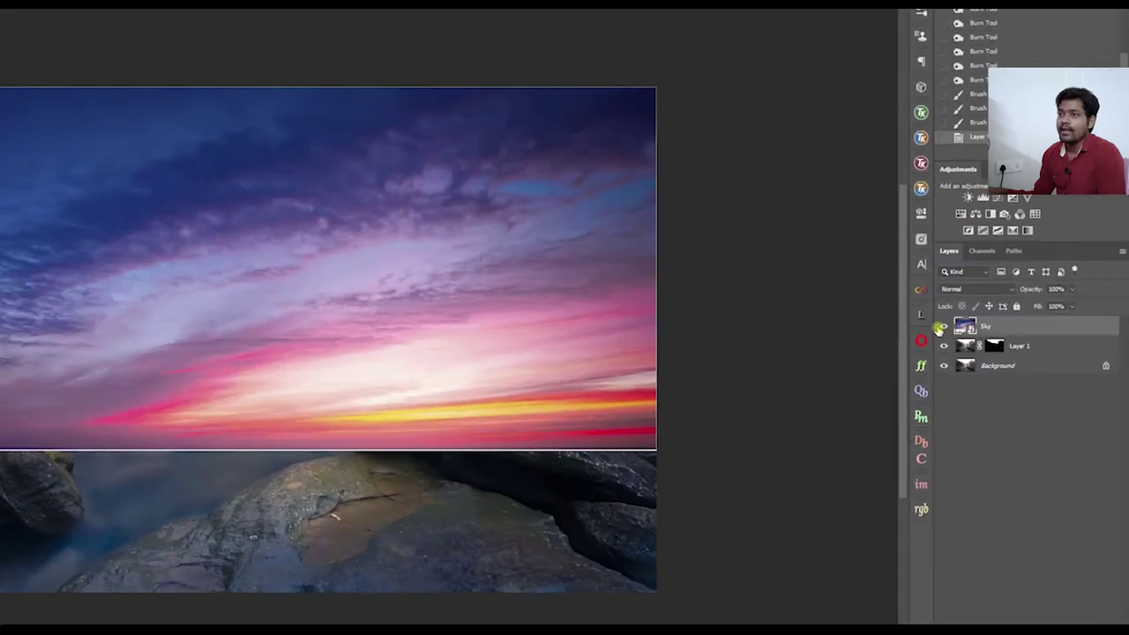
left_click(997, 325)
left_click(997, 325)
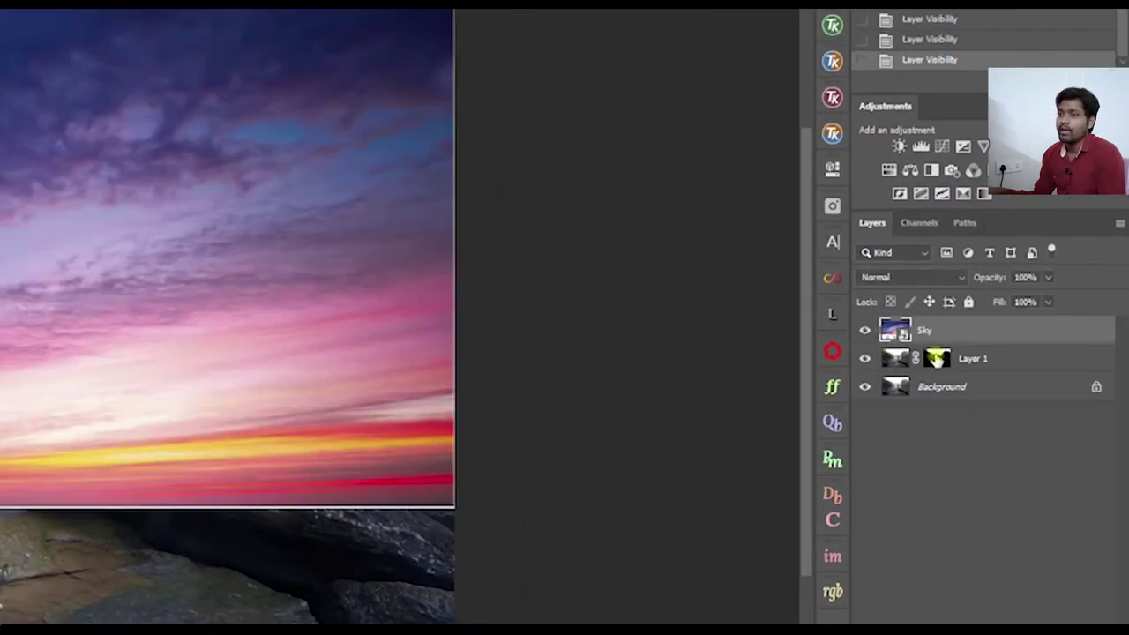
- Copy Layer 1's mask onto the Sky layer, and delete the original mask from Layer 1
left_click(936, 359)
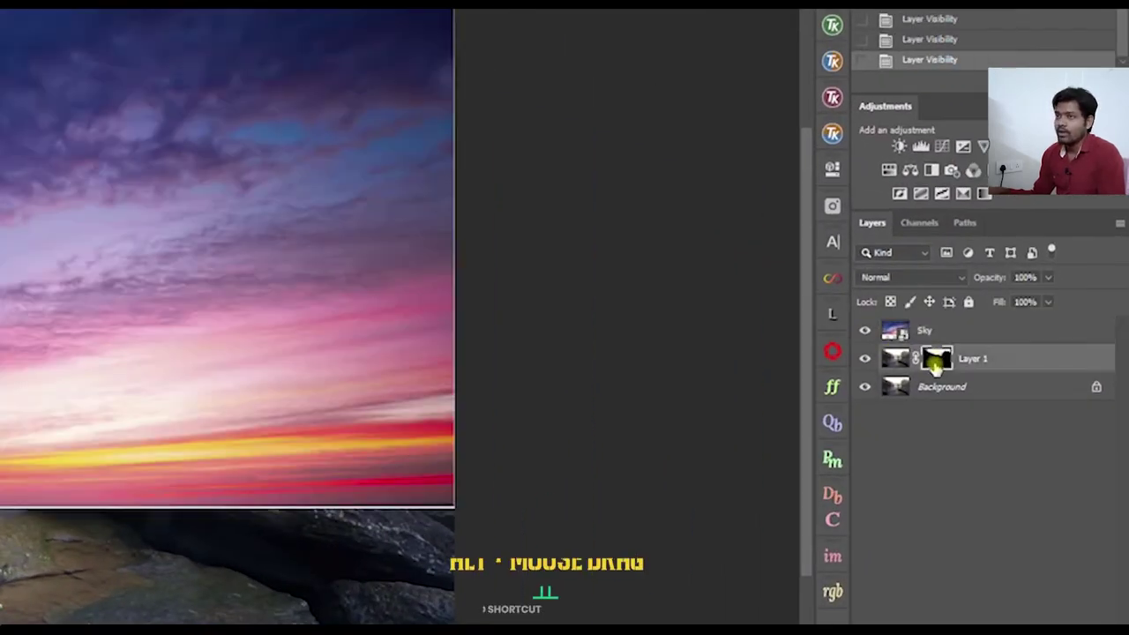
left_click_drag(935, 365, 955, 333)
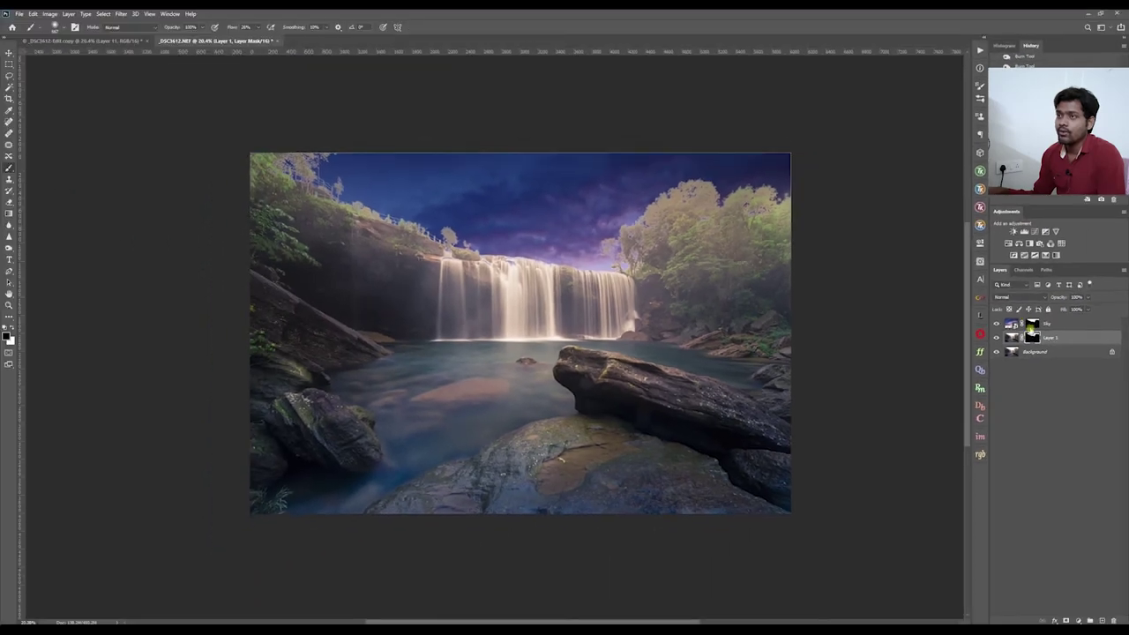
scroll(682, 232, "up", 2)
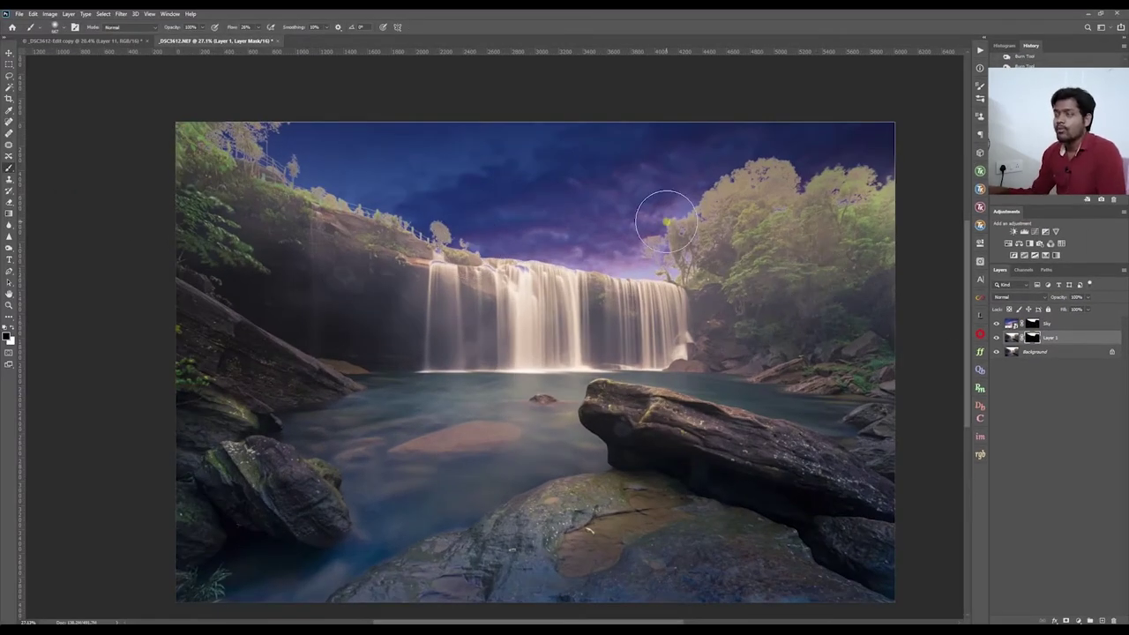
scroll(626, 236, "down", 2)
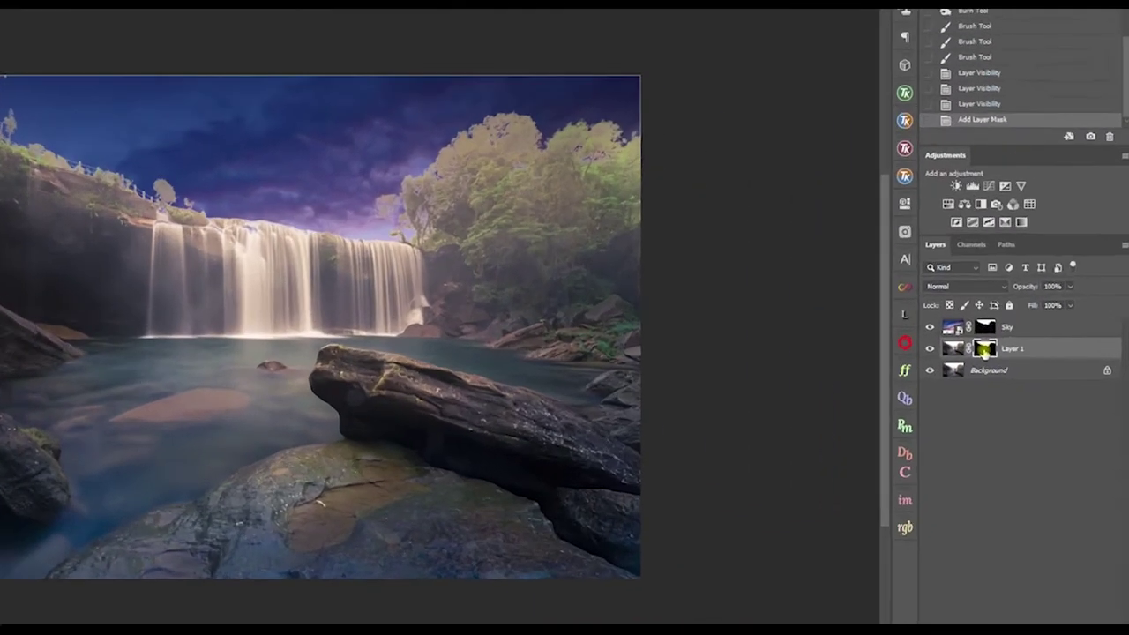
right_click(1032, 339)
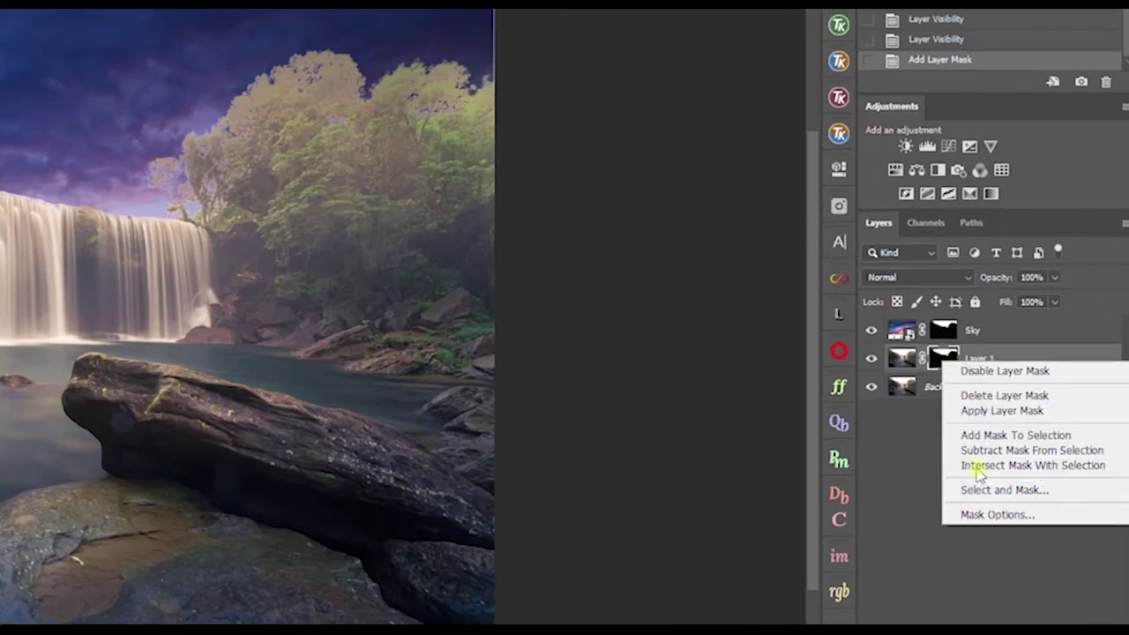
left_click(993, 397)
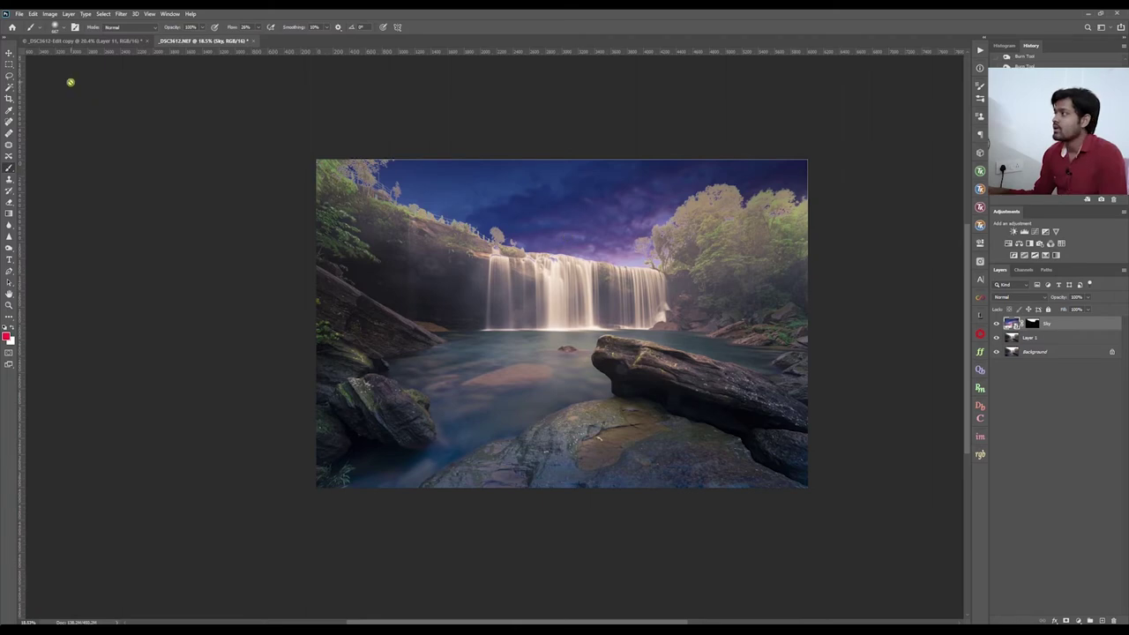
- Try moving the Sky layer together with its linked mask, and undo the move
key("v")
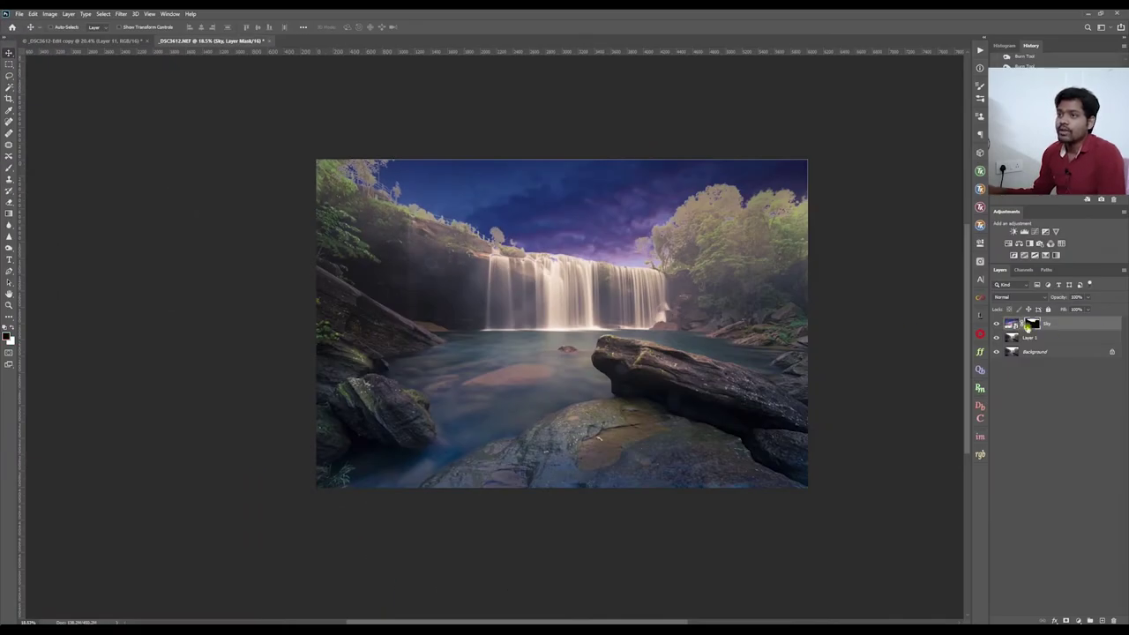
left_click_drag(649, 223, 620, 240)
key("ctrl+z")
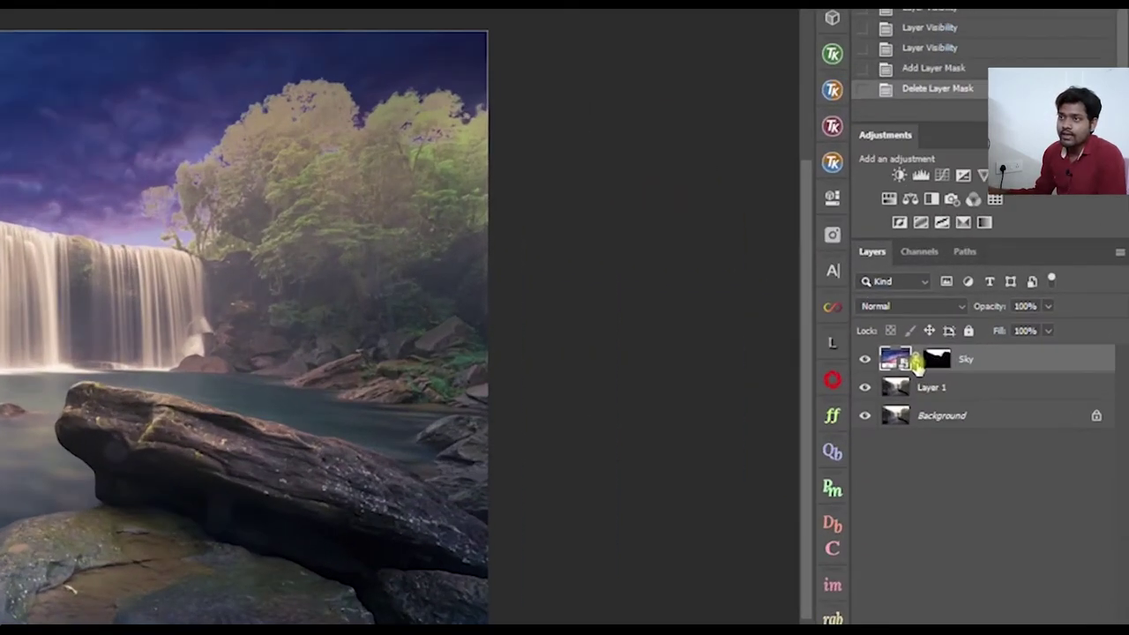
- Unlink the Sky layer's mask and move only the sky image until its pink and yellow horizon sits behind the waterfall's upper edge
left_click(916, 360)
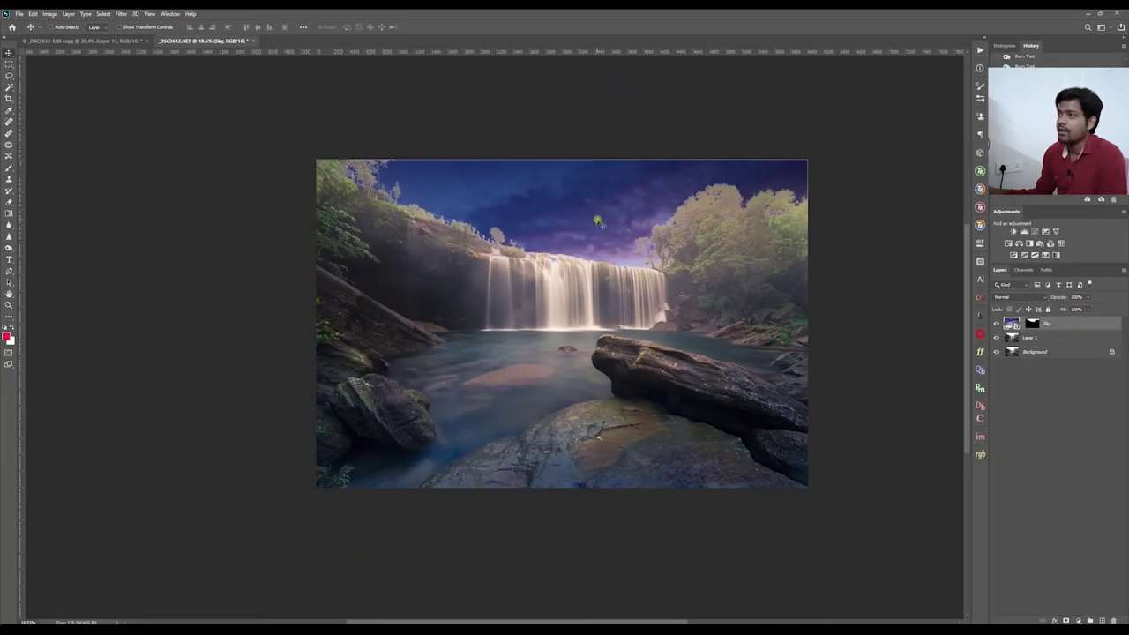
mouse_move(598, 223)
left_mouse_down()
mouse_move(600, 152)
mouse_move(602, 240)
mouse_move(599, 216)
left_mouse_up()
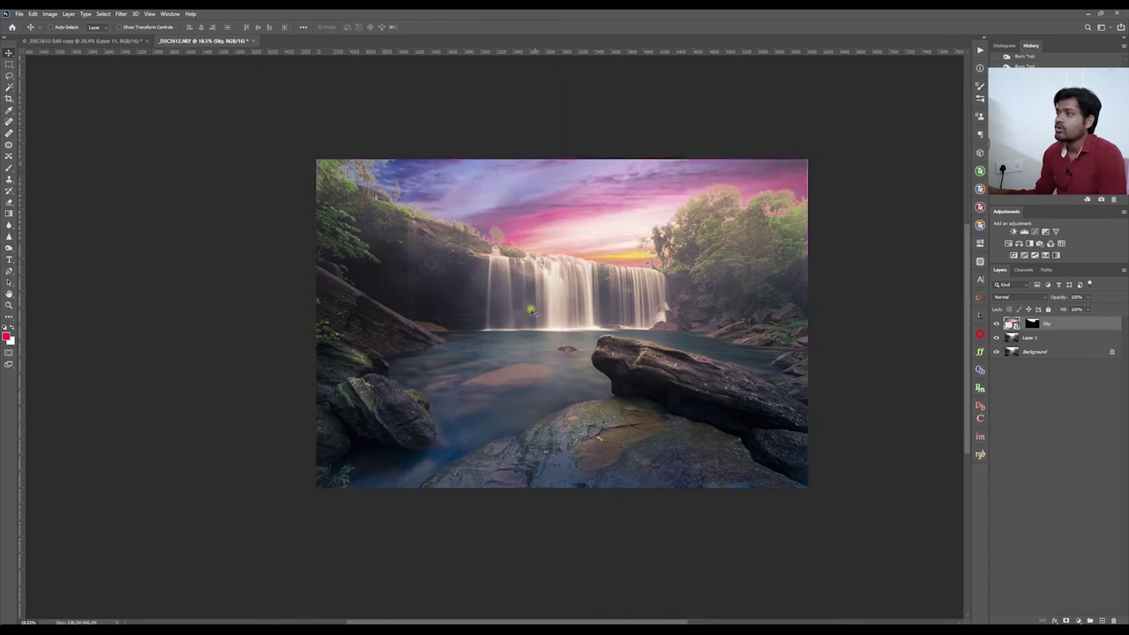
scroll(537, 294, "down", 3)
left_click_drag(536, 309, 538, 313)
- Free-transform the sky image, enlarging it proportionally about its center to about 34%, and reposition it behind the trees and waterfall
key("ctrl+t")
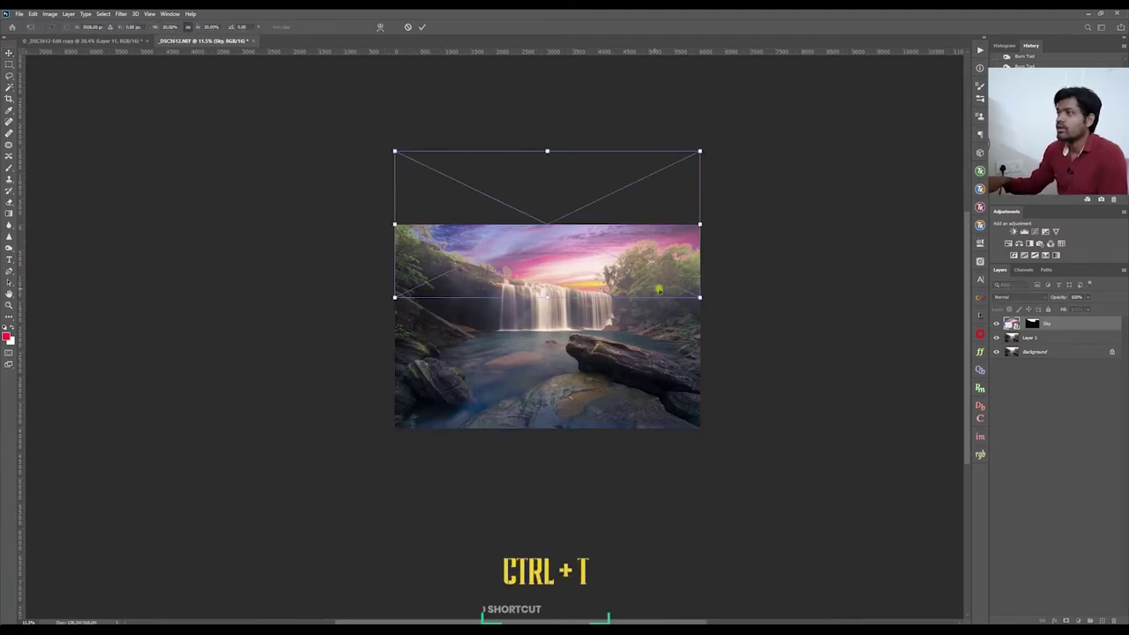
left_click_drag(700, 297, 720, 310)
scroll(557, 277, "up", 4)
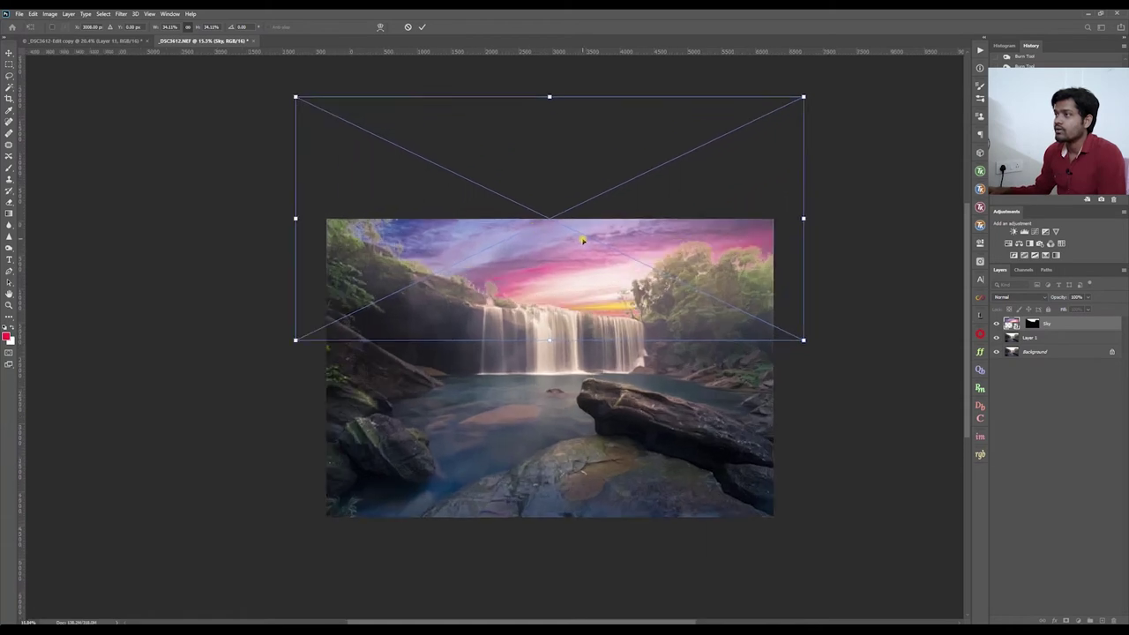
left_click(12, 54)
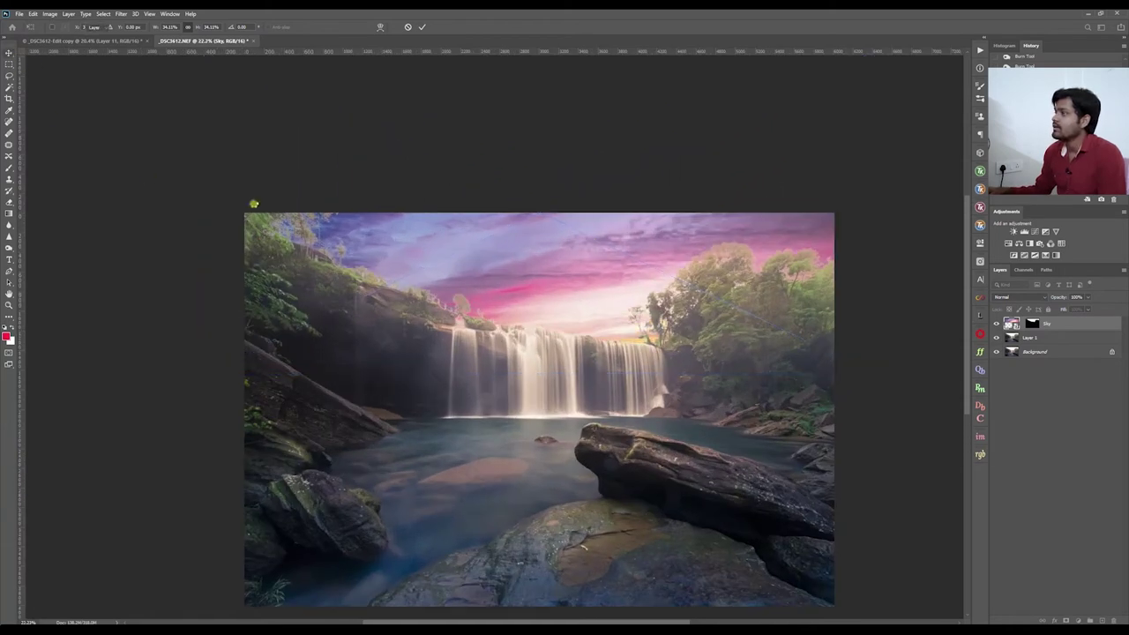
left_click_drag(598, 292, 565, 265)
scroll(597, 277, "down", 4)
scroll(618, 292, "up", 2)
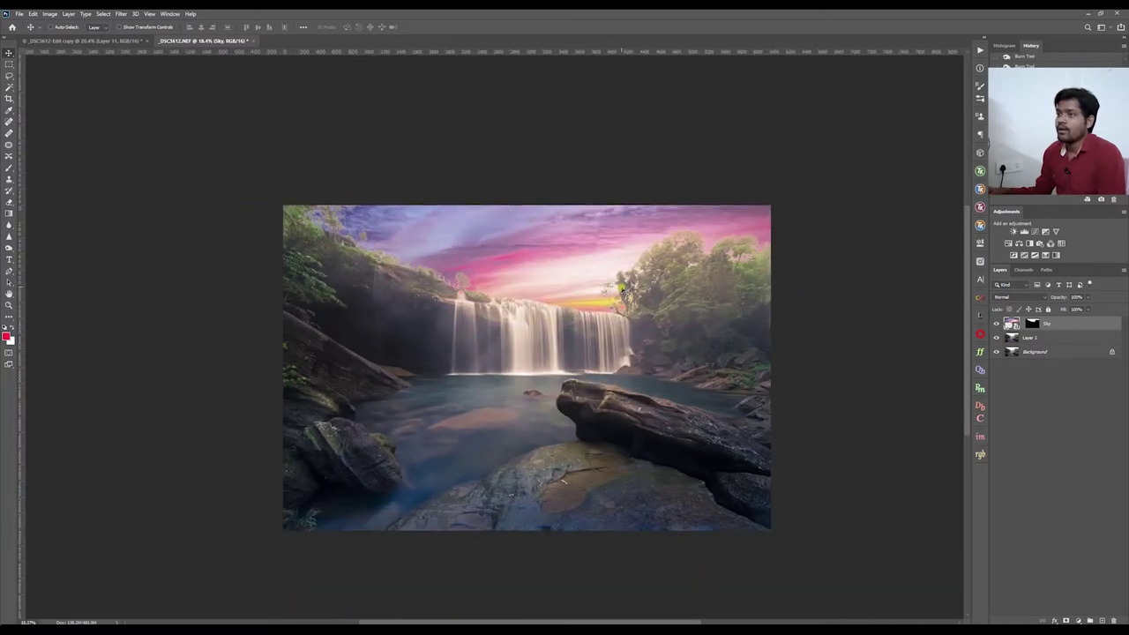
- Select Layer 1, and hide and show the Sky layer to compare the trees with the original sky
left_click(1039, 340)
scroll(625, 327, "down", 2)
scroll(591, 315, "up", 2)
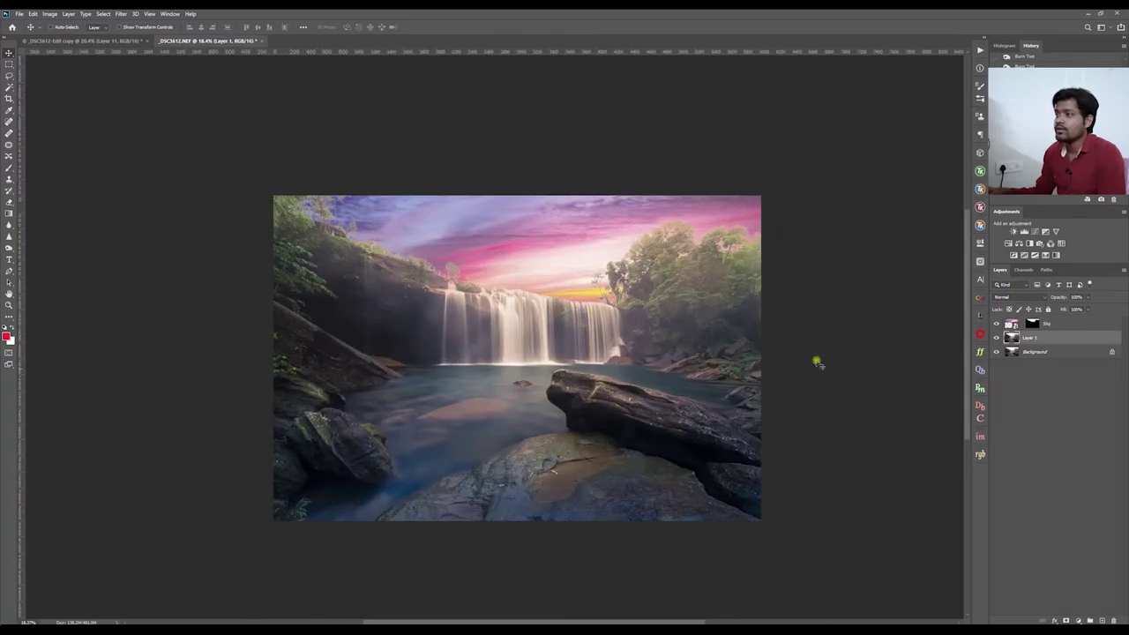
left_click(997, 324)
scroll(716, 243, "up", 6)
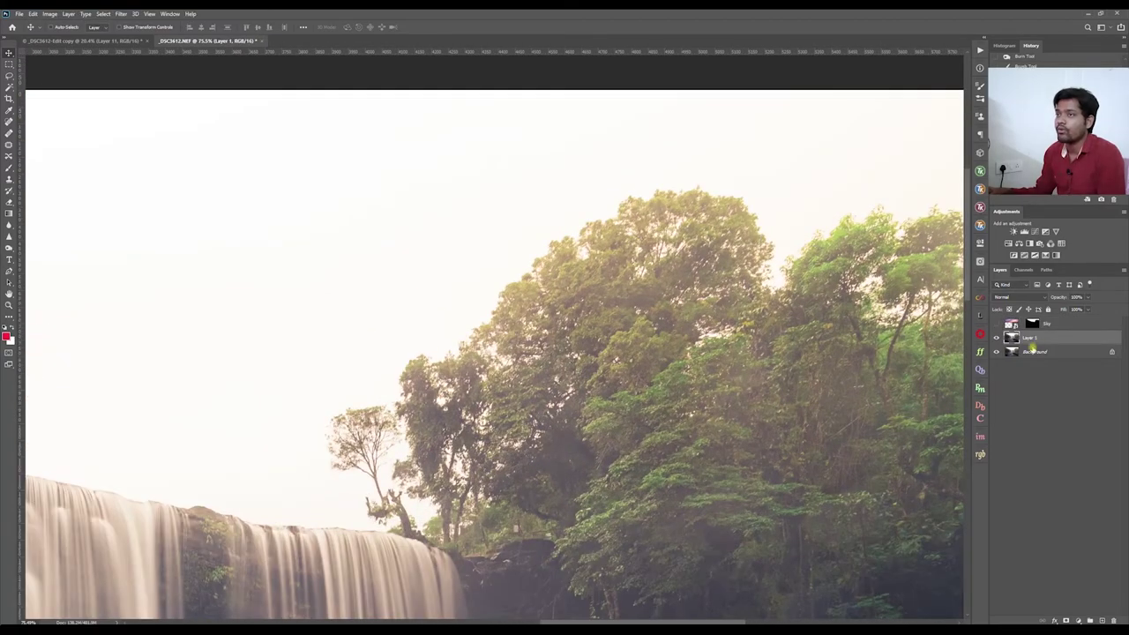
left_click(997, 323)
- Examine the blend between the new sky and the treetops, the fenced ridge and the waterfall's upper edge
scroll(473, 265, "down", 3)
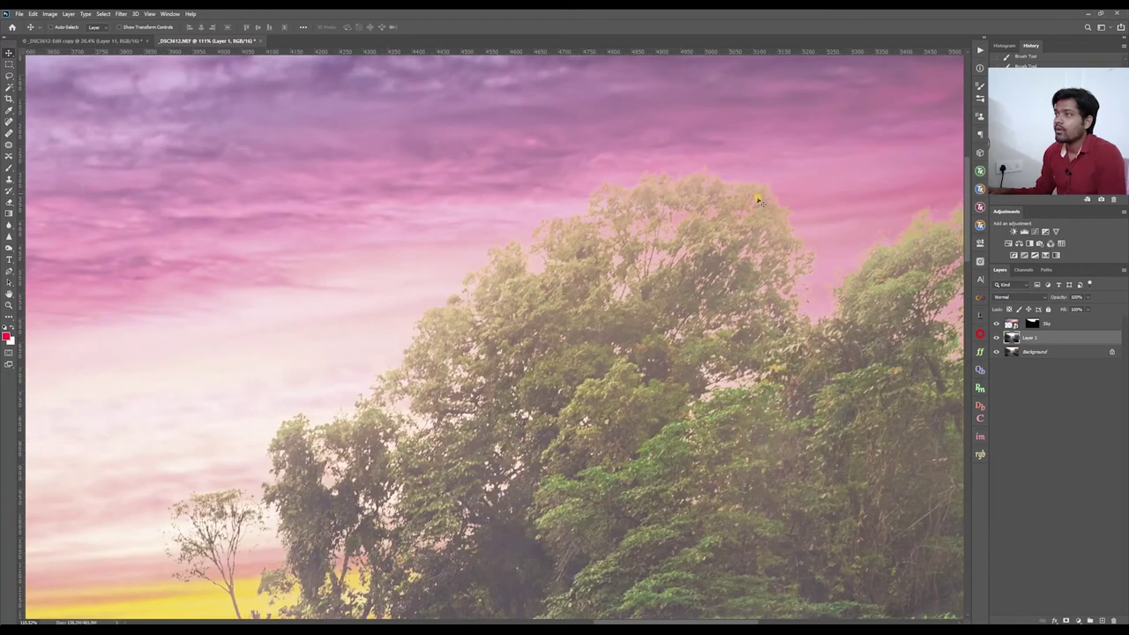
scroll(653, 220, "up", 6)
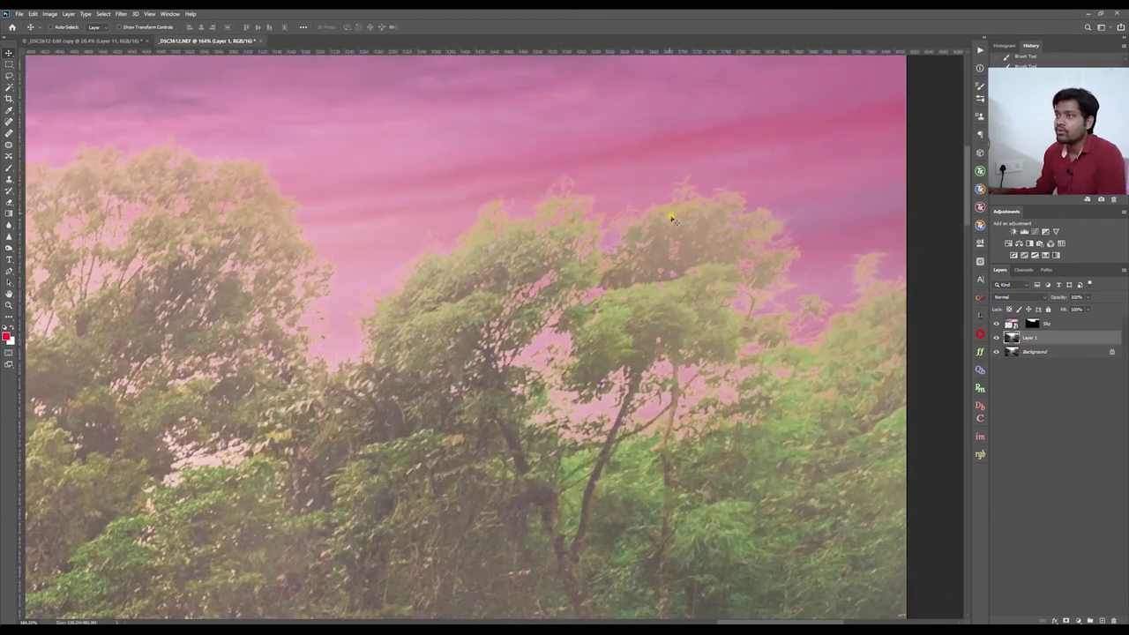
scroll(545, 204, "down", 10)
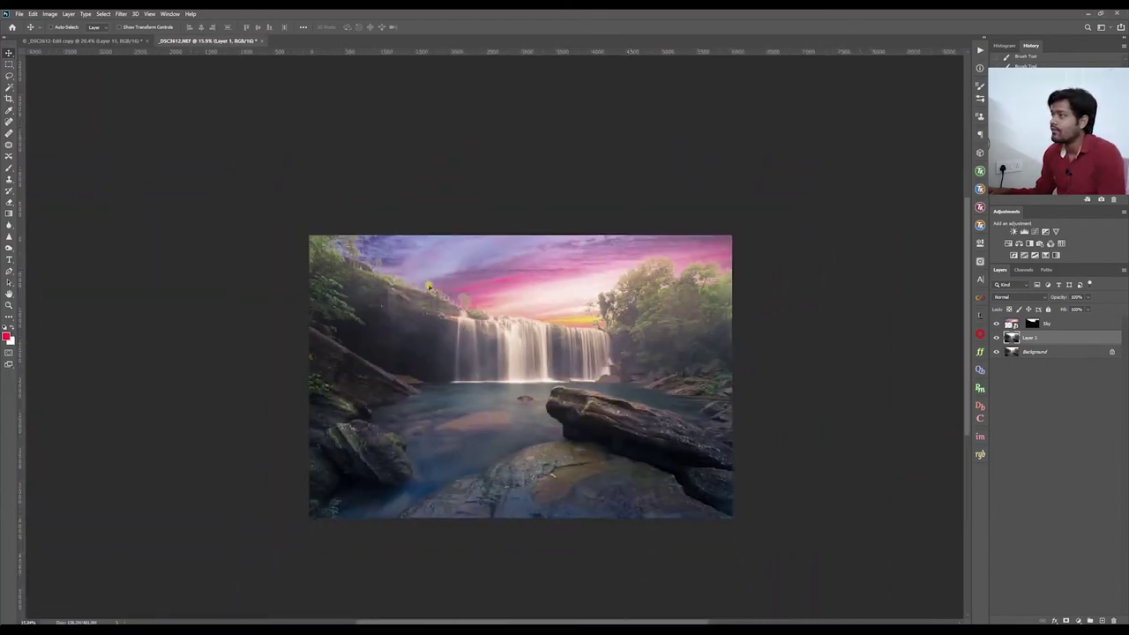
scroll(300, 250, "up", 3)
scroll(300, 249, "up", 3)
scroll(341, 254, "down", 1)
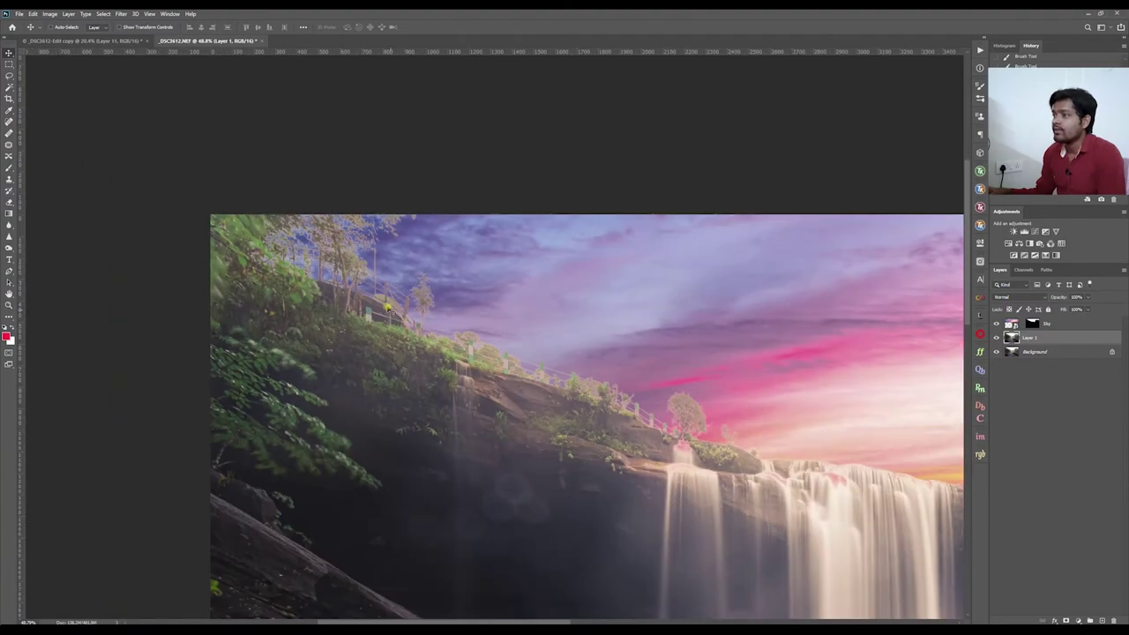
scroll(390, 309, "down", 2)
scroll(569, 376, "up", 5)
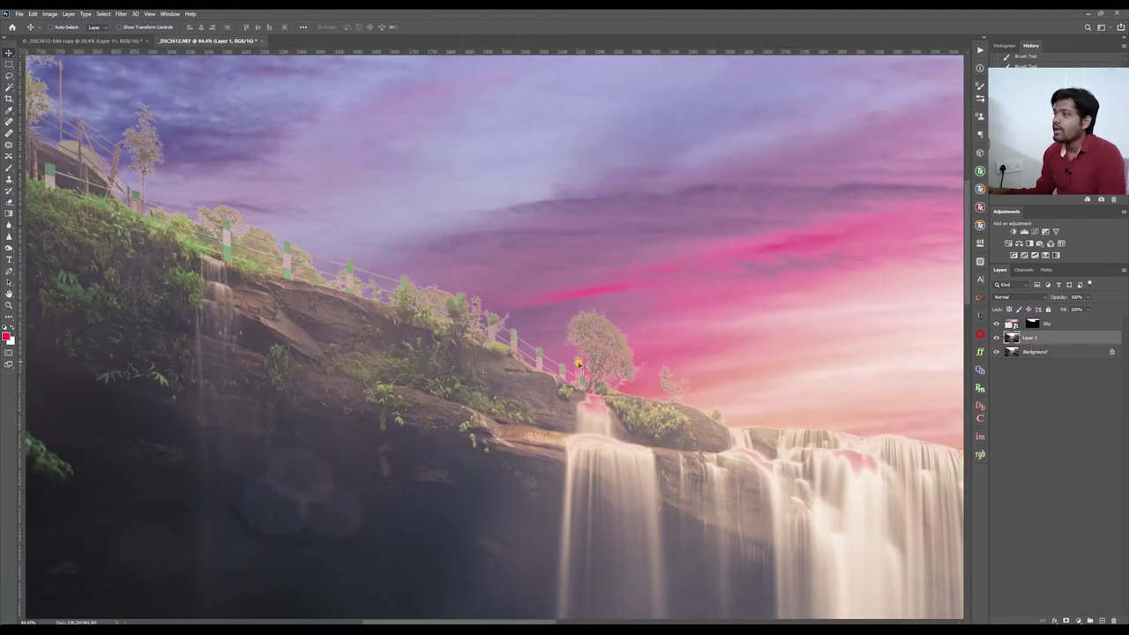
scroll(428, 313, "down", 3)
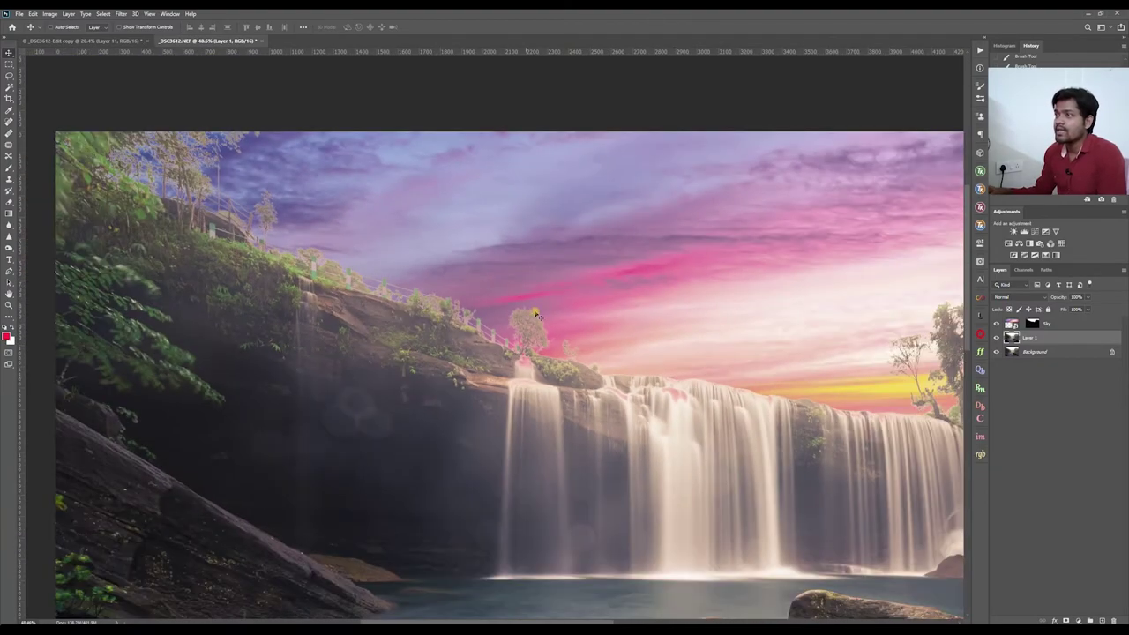
scroll(568, 315, "down", 1)
scroll(345, 266, "up", 1)
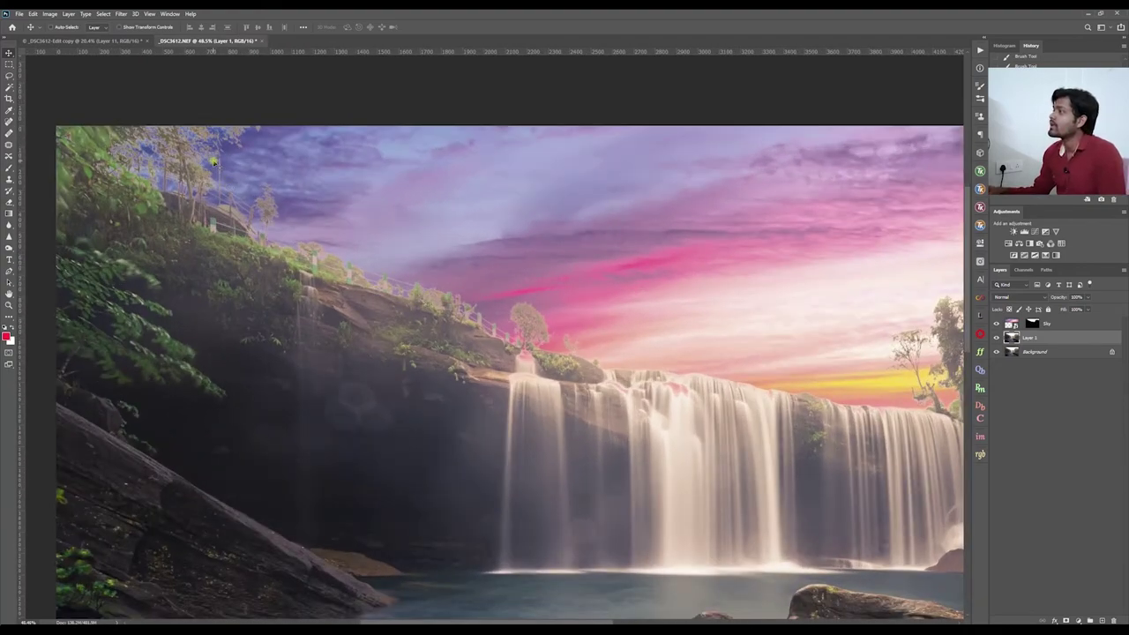
scroll(213, 162, "down", 2)
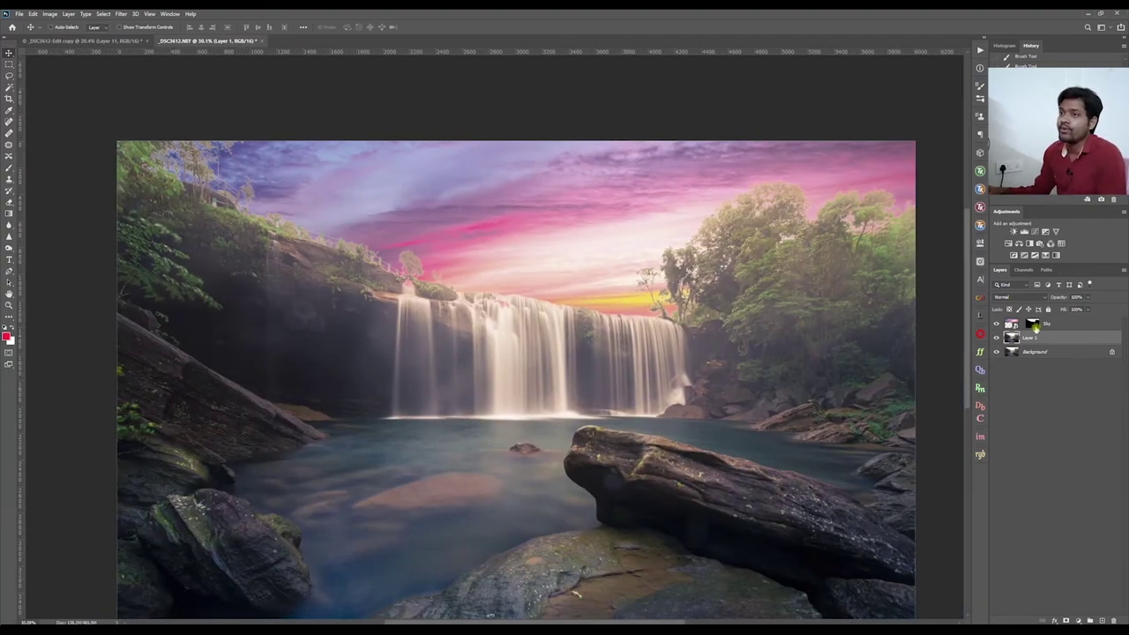
- Put the Sky layer into its own layer group named "Sky"
left_click(1036, 327)
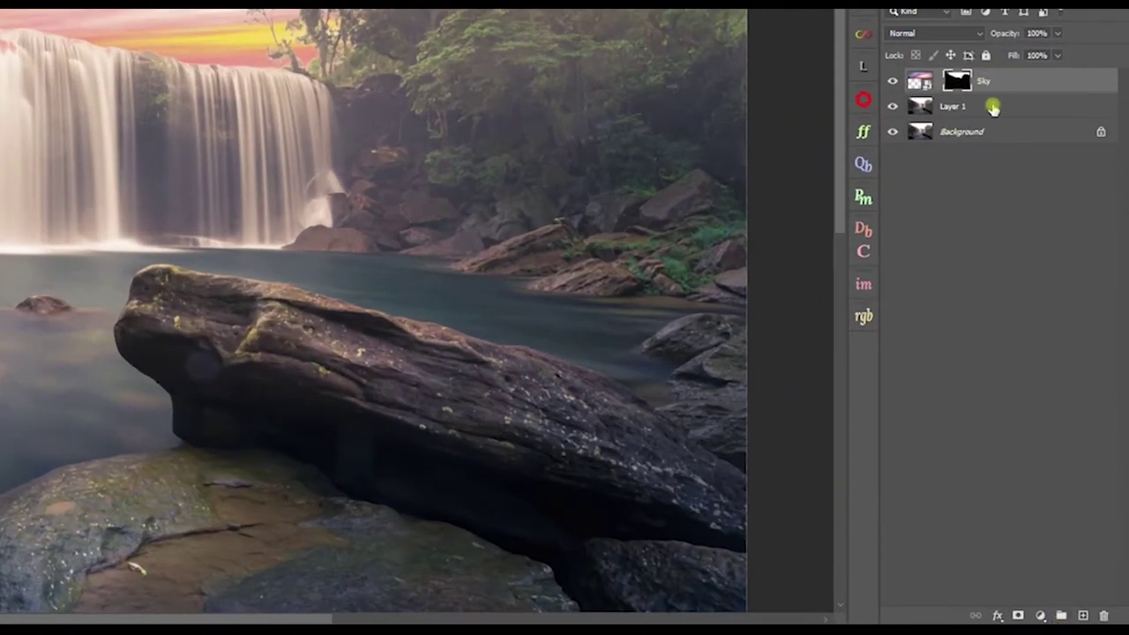
left_click(1062, 614)
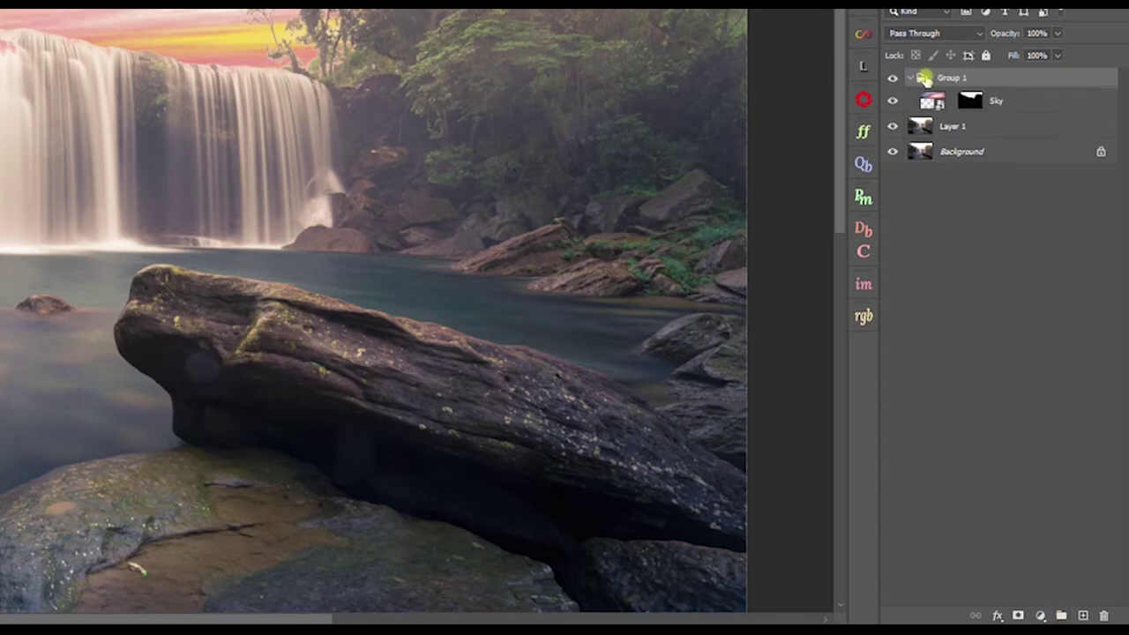
left_click(913, 78)
left_click(912, 78)
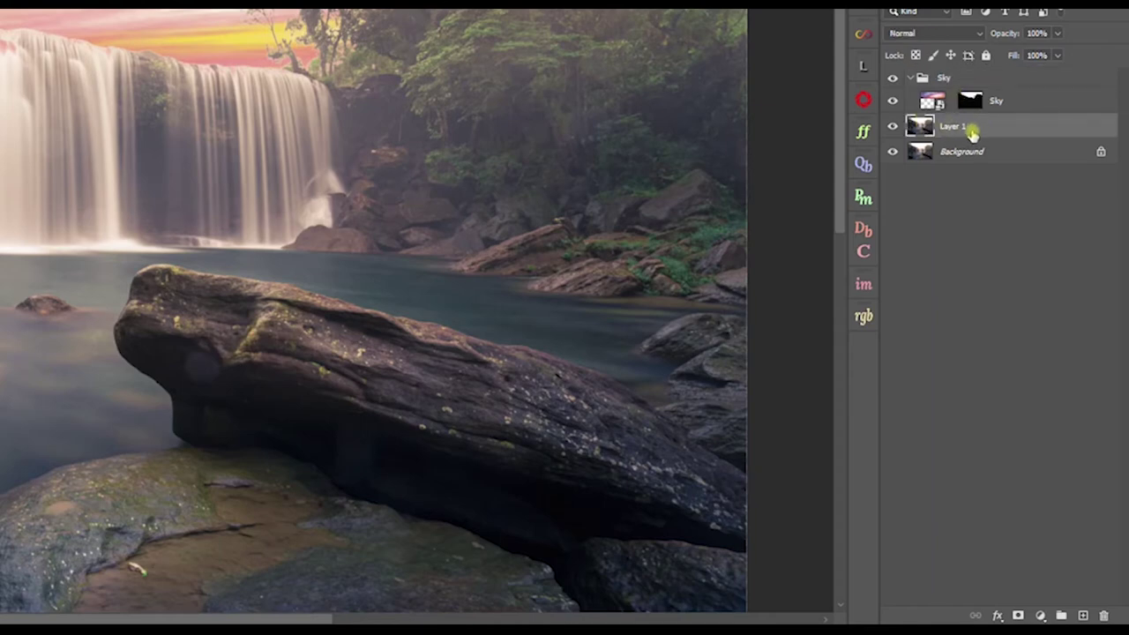
- Rename Layer 1 as "MAin image" and collapse the Sky group
double_click(962, 128)
type("MAin image")
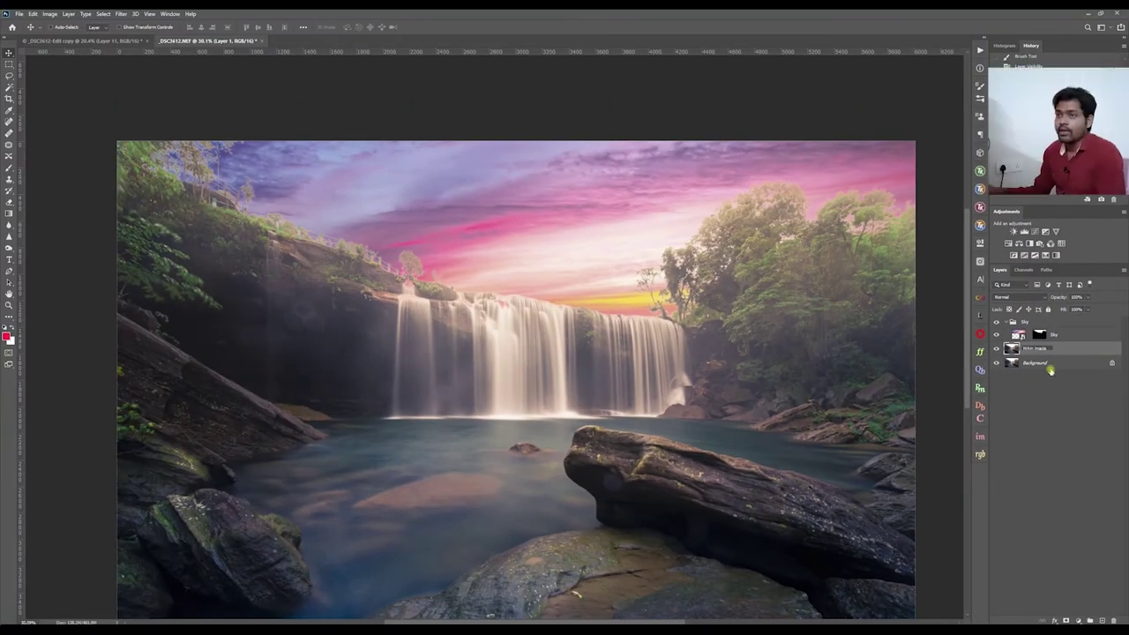
left_click(1049, 364)
left_click(1008, 322)
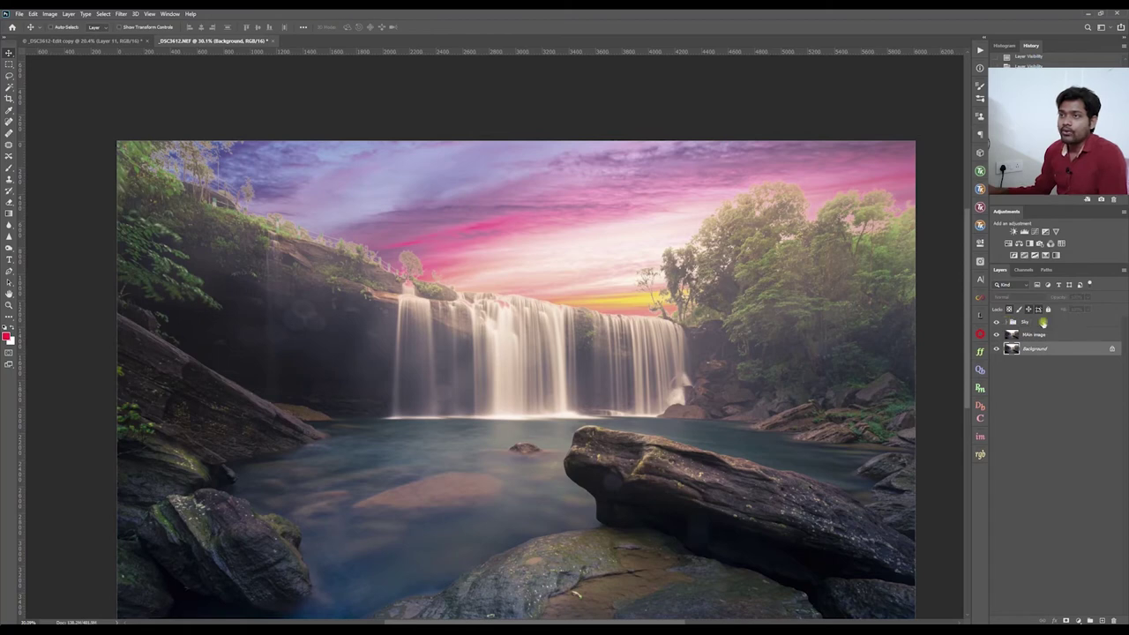
- Add a Curves adjustment directly above the MAin image layer and pull its highlights and shadows down to darken the landscape
left_click(1042, 336)
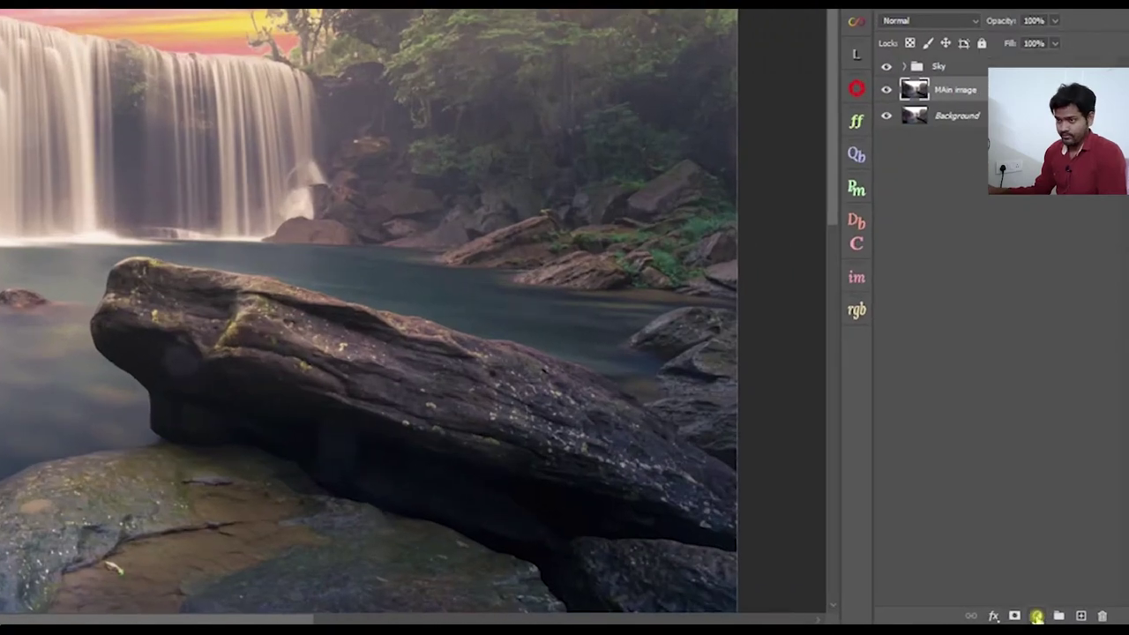
left_click(1036, 616)
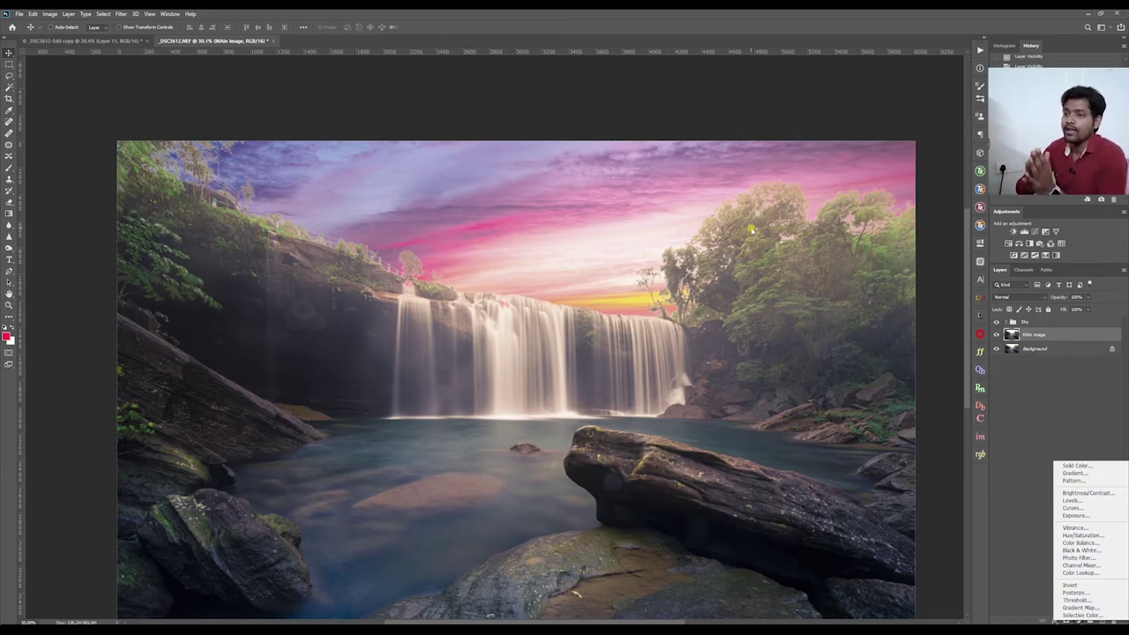
left_click(1071, 509)
left_click_drag(920, 325, 940, 313)
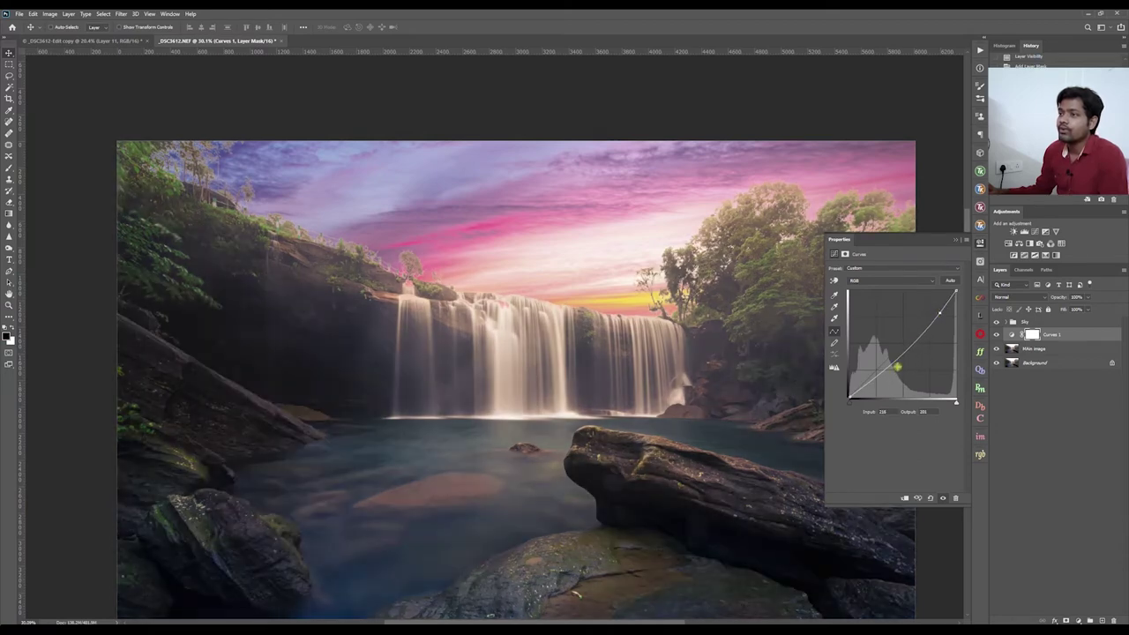
left_click_drag(871, 380, 868, 383)
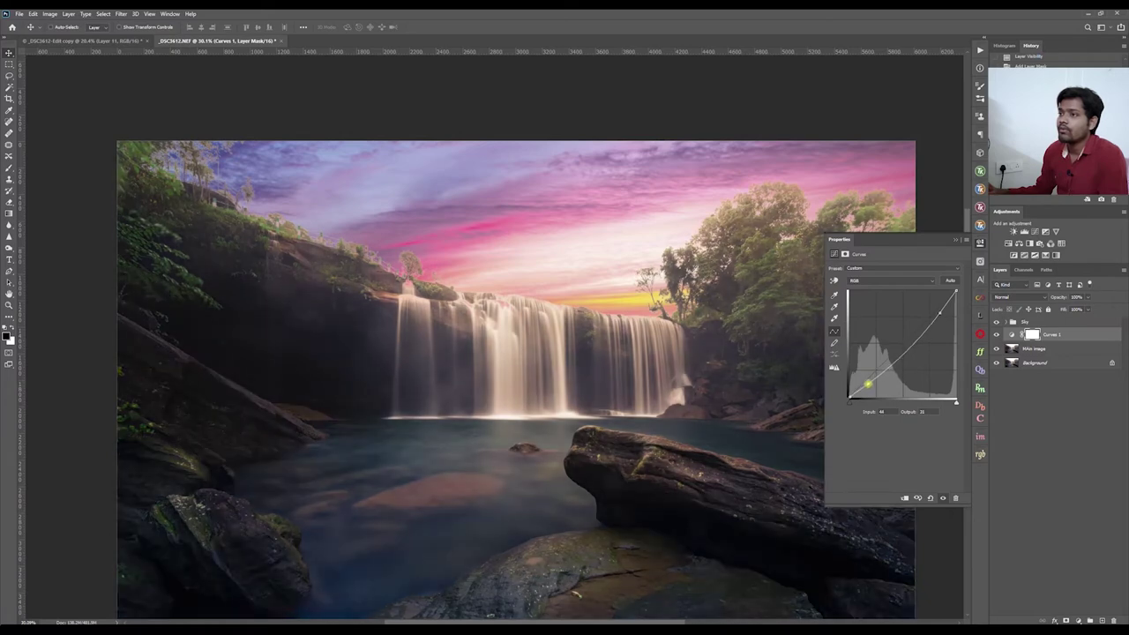
left_click(955, 243)
key("ctrl+0")
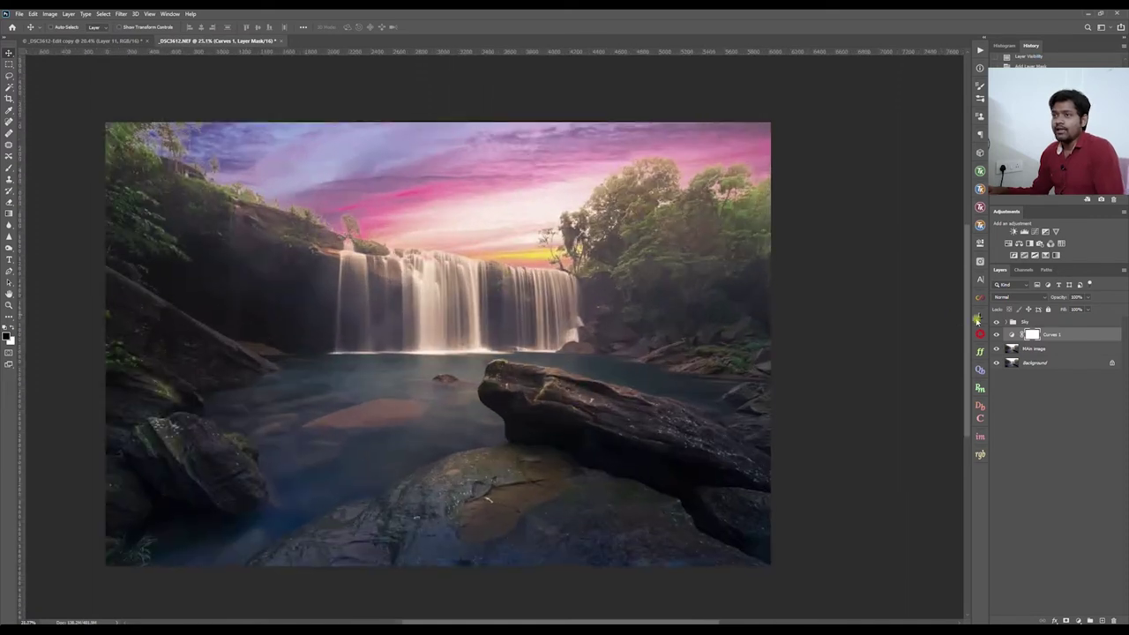
- Add a Curves adjustment above the Sky group and lower its highlight point to input 185, output 162
left_click(1023, 322)
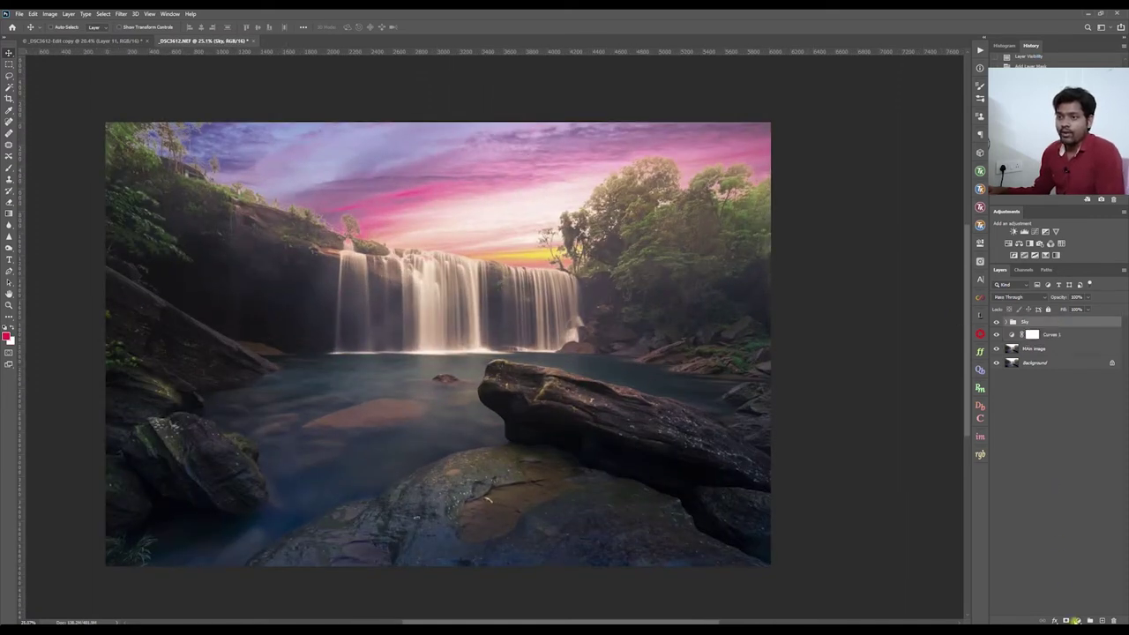
left_click(1077, 622)
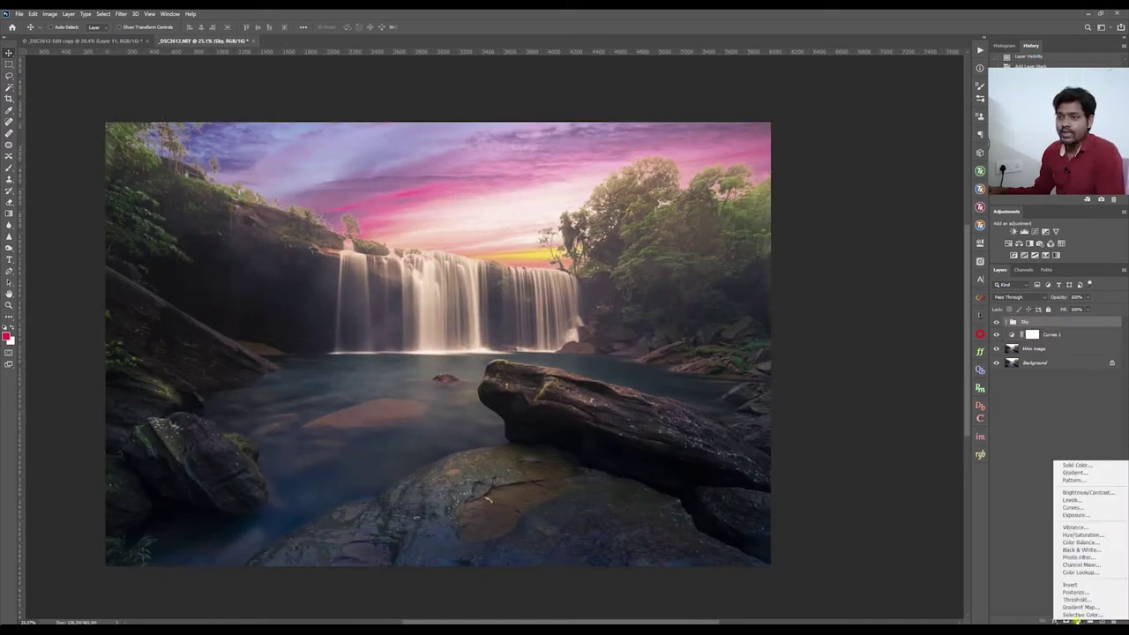
left_click(1076, 509)
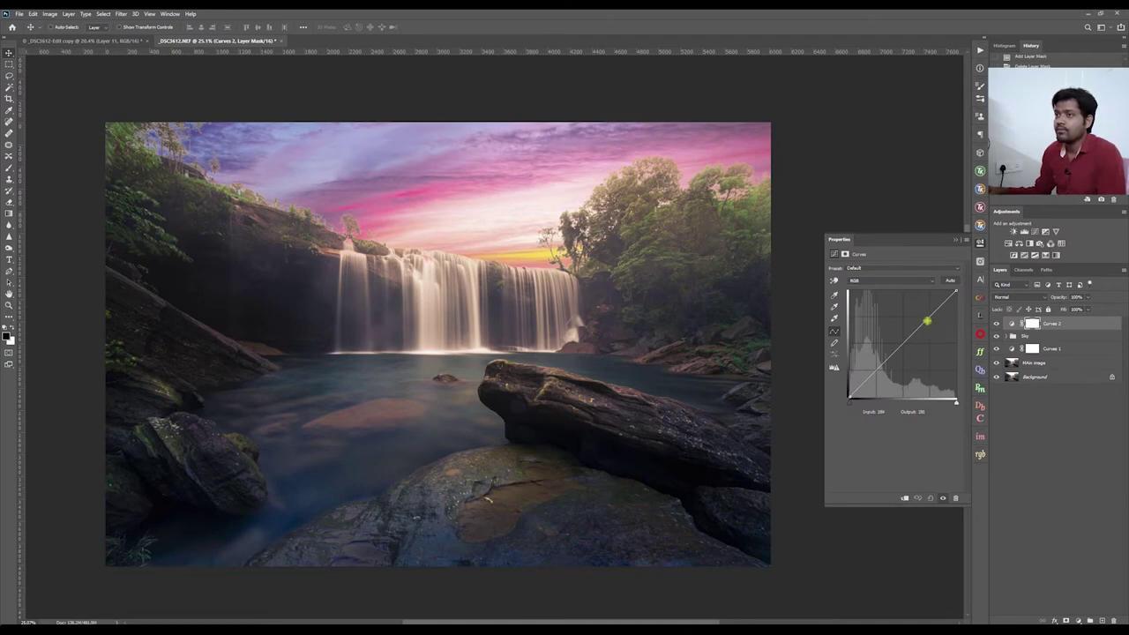
left_click_drag(927, 321, 926, 328)
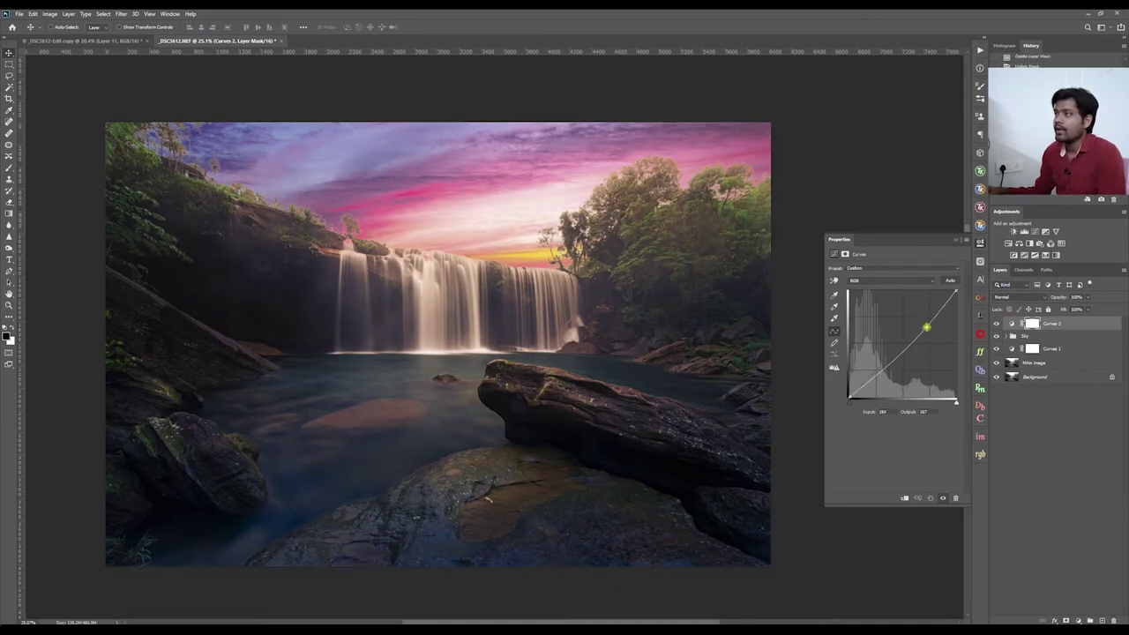
left_click_drag(925, 328, 928, 331)
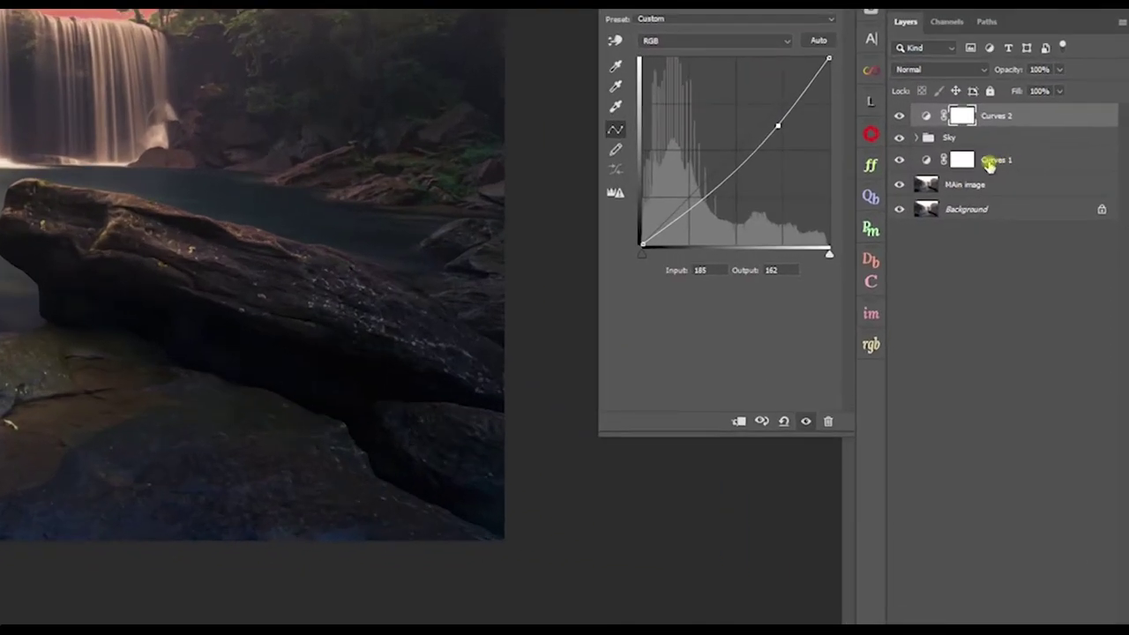
- Lower the top Curves adjustment's highlight point to input 186, output 156 and clip the adjustment to the Sky group
left_click(1045, 350)
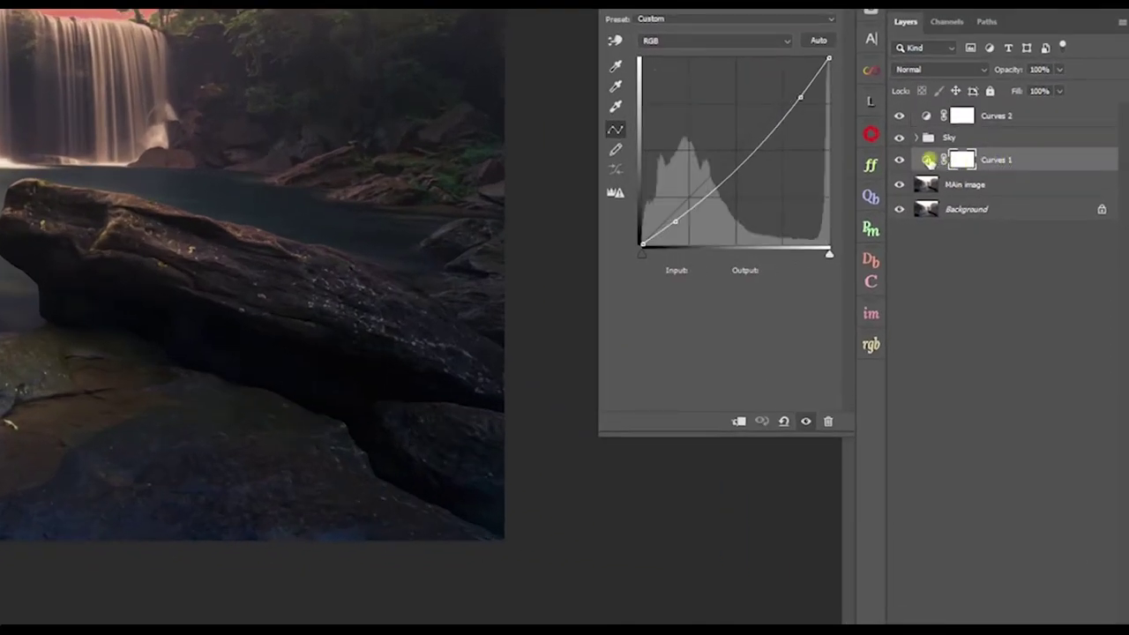
left_click(973, 187)
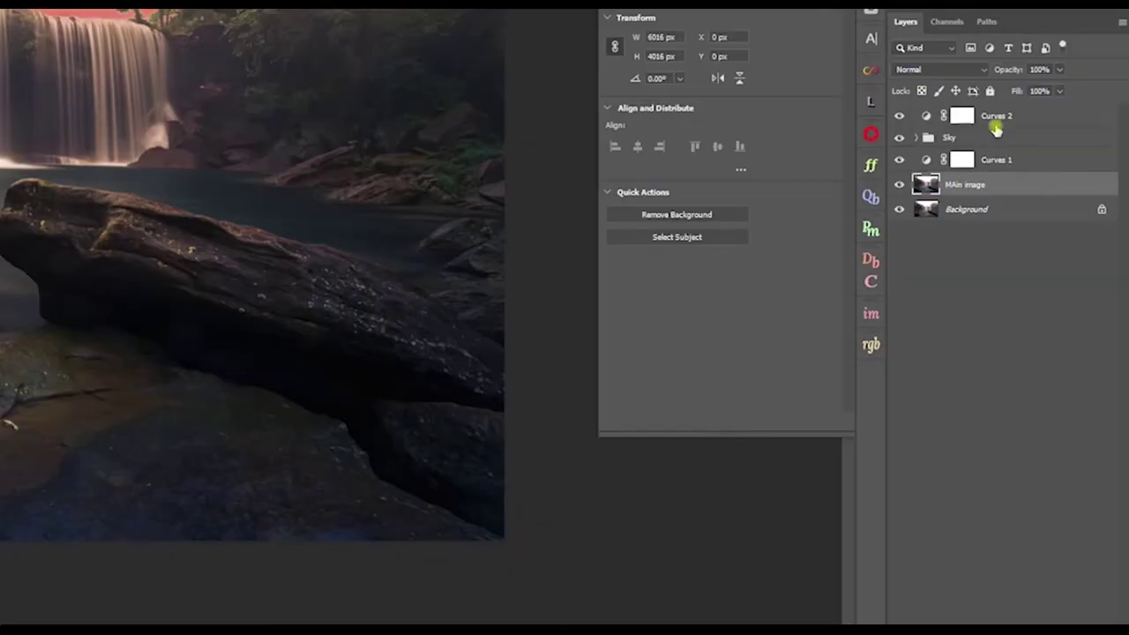
left_click(997, 116)
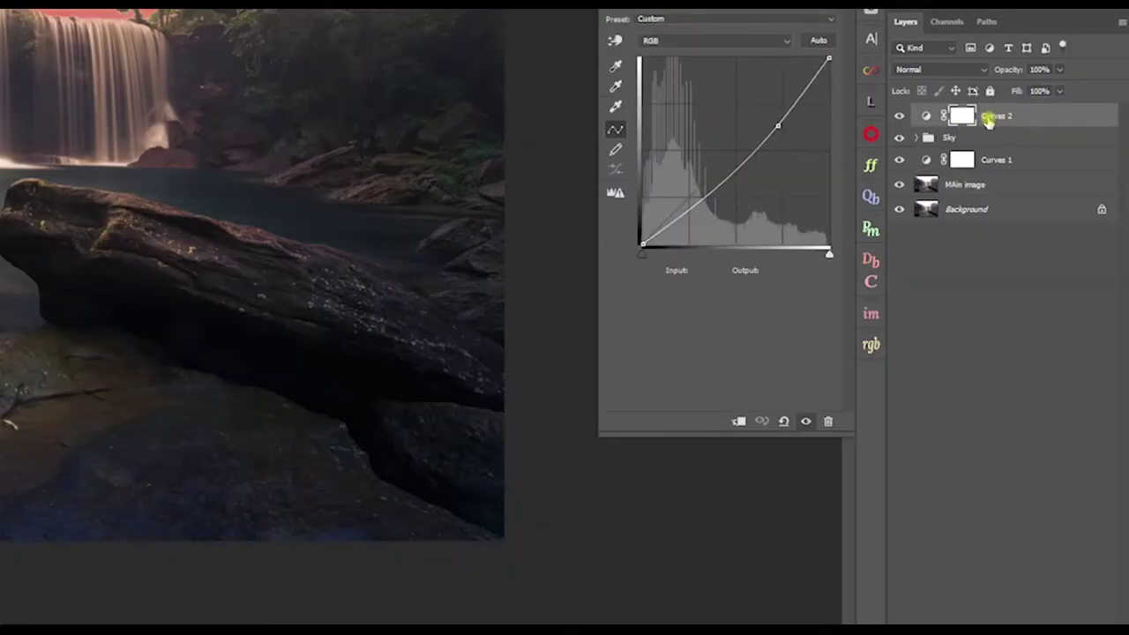
left_click_drag(778, 125, 779, 130)
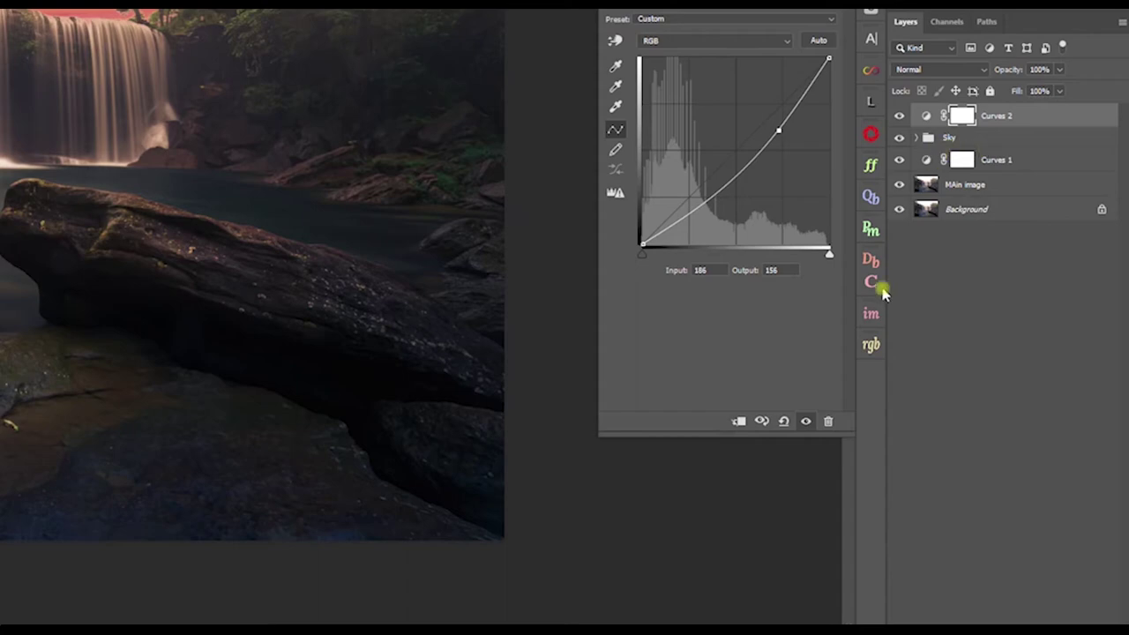
left_click(738, 424)
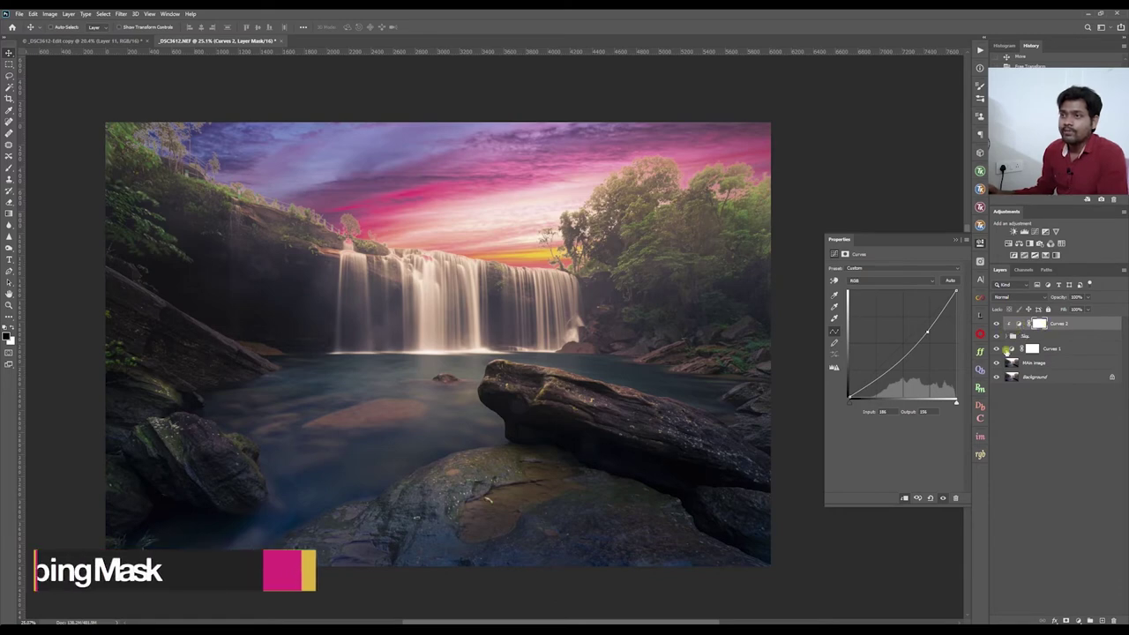
- Release the top Curves adjustment's clipping, raise its curve to brighten the whole image, and clip it back to the Sky group
left_click(903, 498)
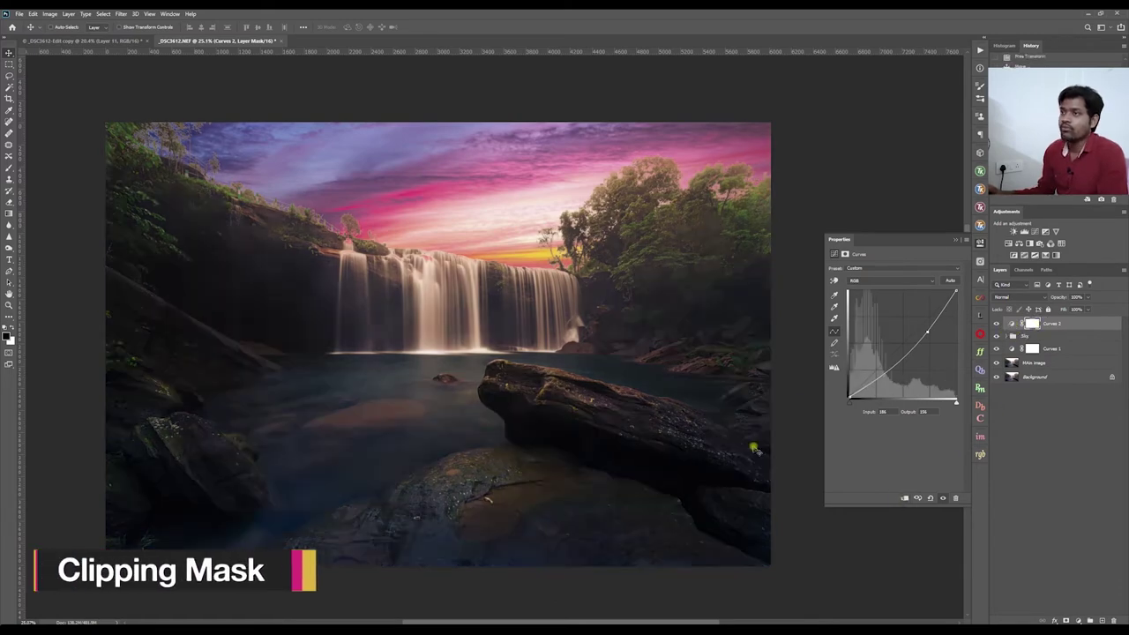
left_click_drag(927, 334, 921, 314)
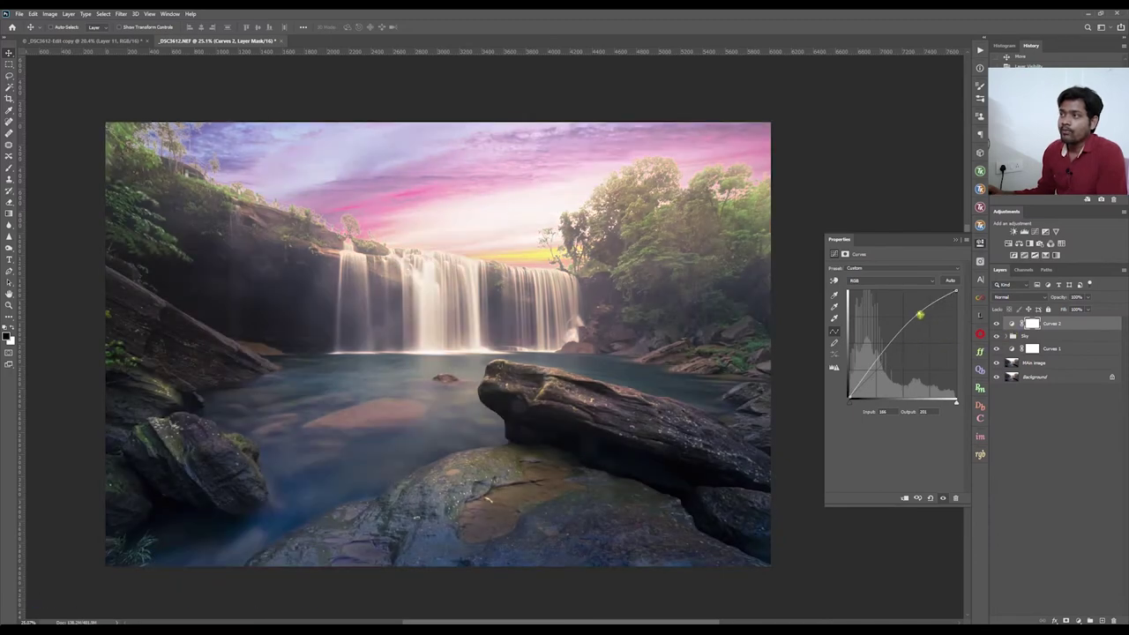
left_click(904, 499)
left_click(1007, 336)
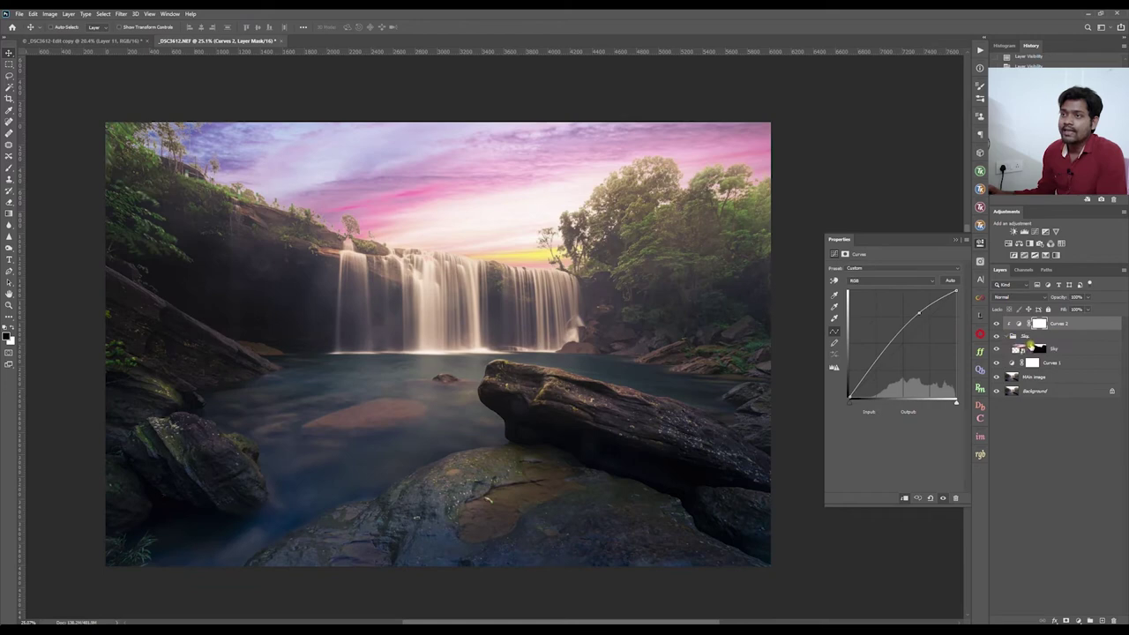
left_click(1007, 336)
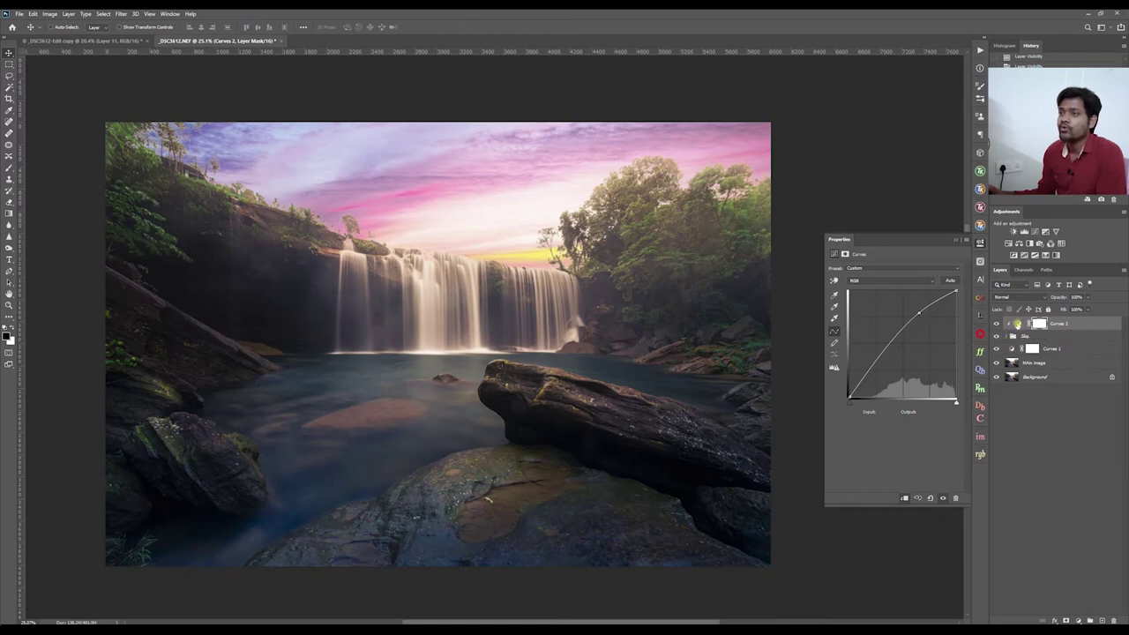
- Lower the clipped Curves adjustment's highlight point slightly below the diagonal to darken only the sky
left_click_drag(920, 315, 930, 326)
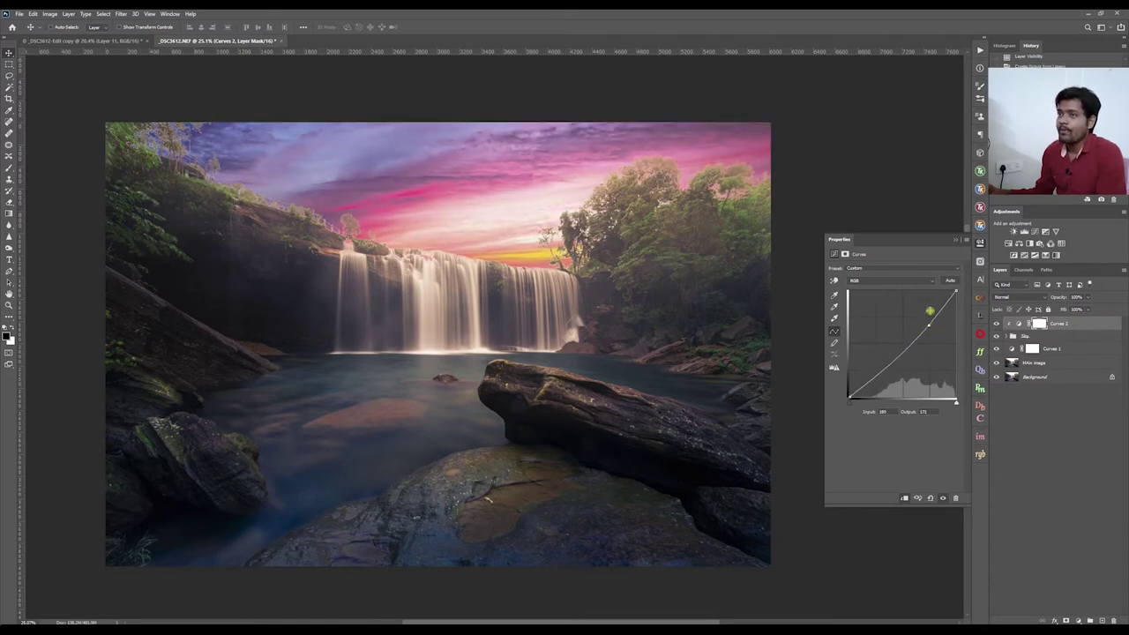
left_click(957, 244)
key("ctrl+0")
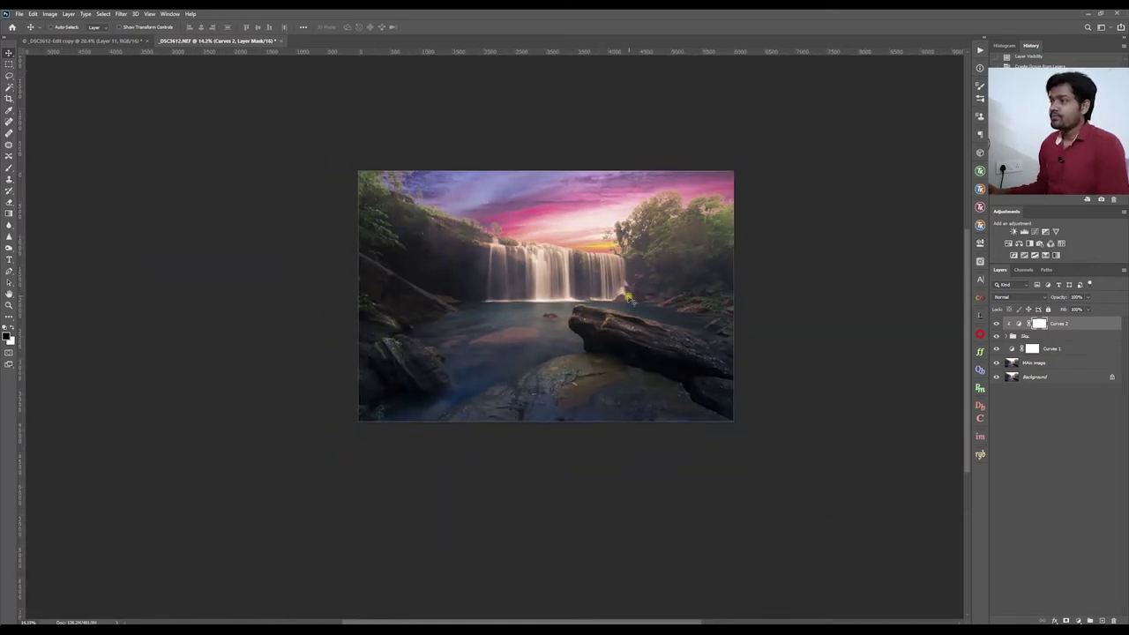
- Toggle the visibility of the Curves 1 layer to compare the landscape with and without its darkening
left_click(1030, 348)
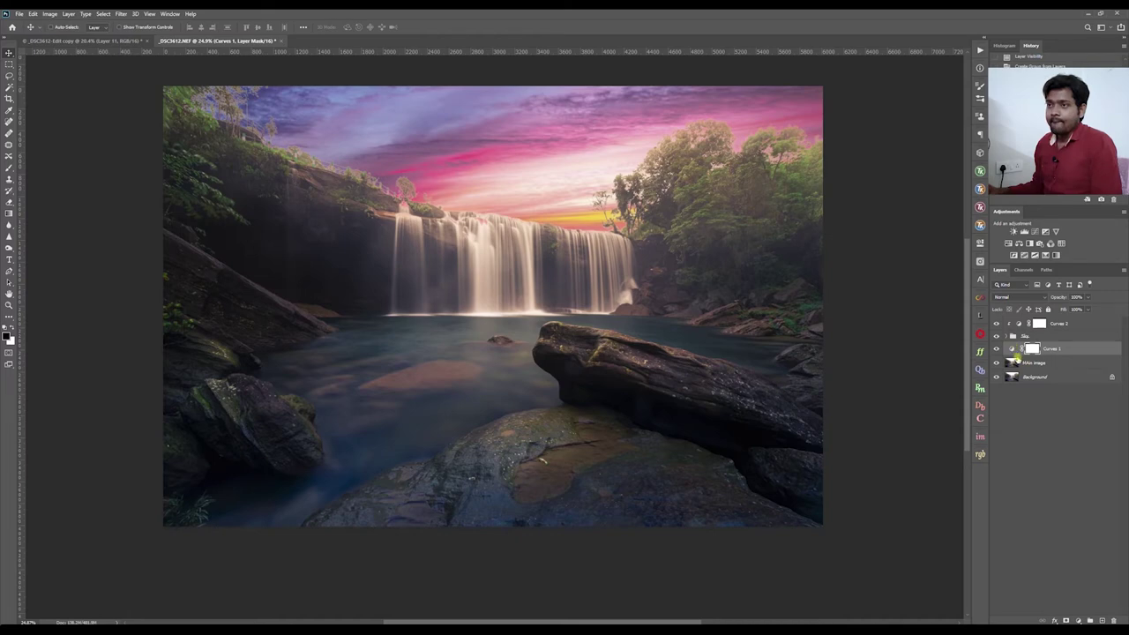
left_click(997, 349)
left_click(997, 348)
left_click(997, 349)
left_click(997, 348)
scroll(519, 316, "down", 3)
scroll(485, 307, "up", 3)
- Add another Curves adjustment above Curves 1 and shape it with a raised highlight point and a shadow point for contrast
left_click(1078, 619)
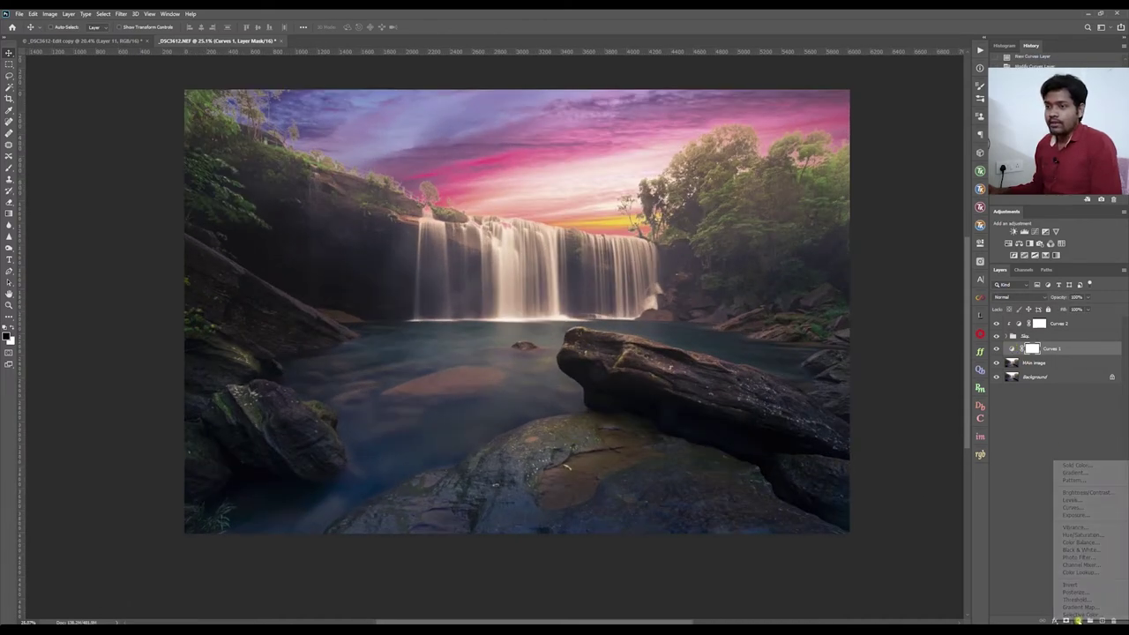
left_click(1073, 509)
left_click_drag(937, 311, 935, 308)
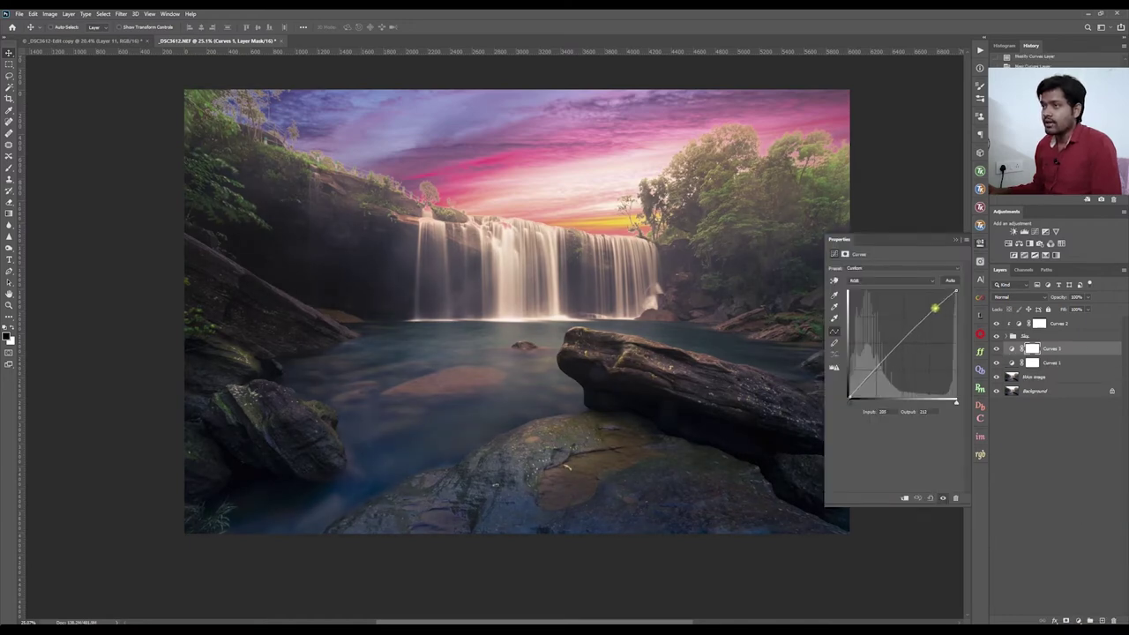
left_click_drag(877, 363, 869, 378)
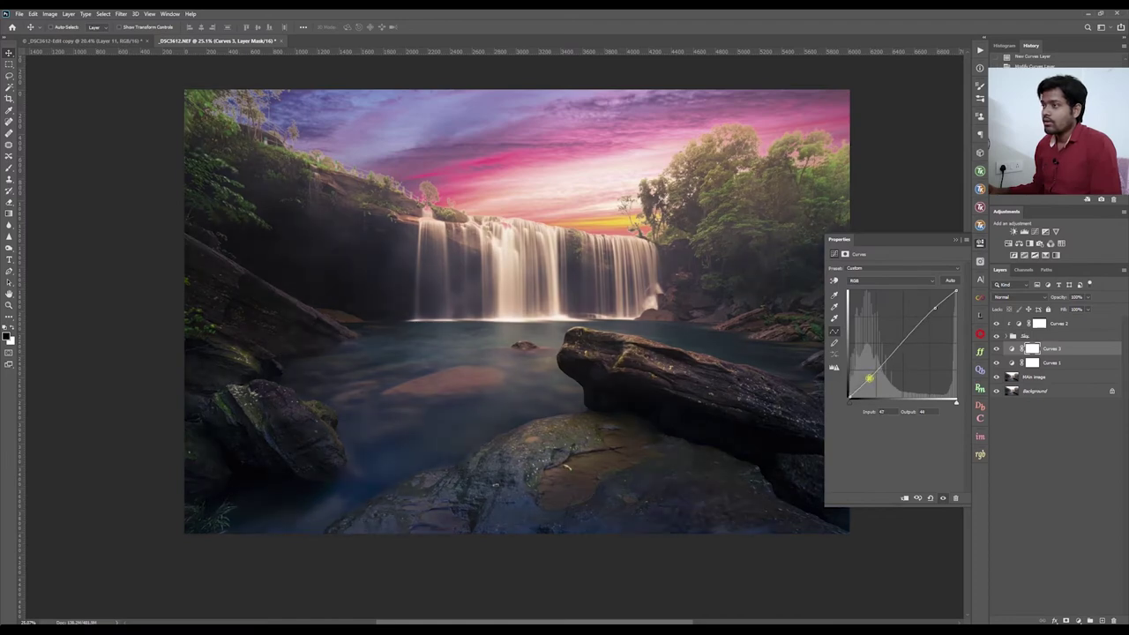
left_click_drag(932, 307, 936, 308)
left_click_drag(871, 378, 869, 378)
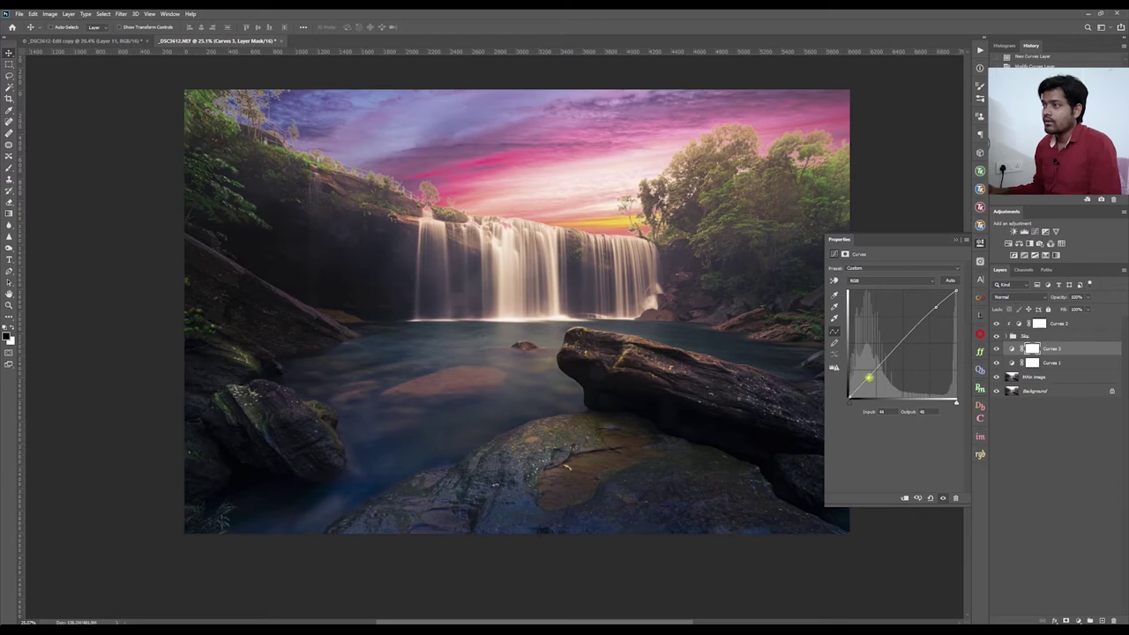
left_click(955, 243)
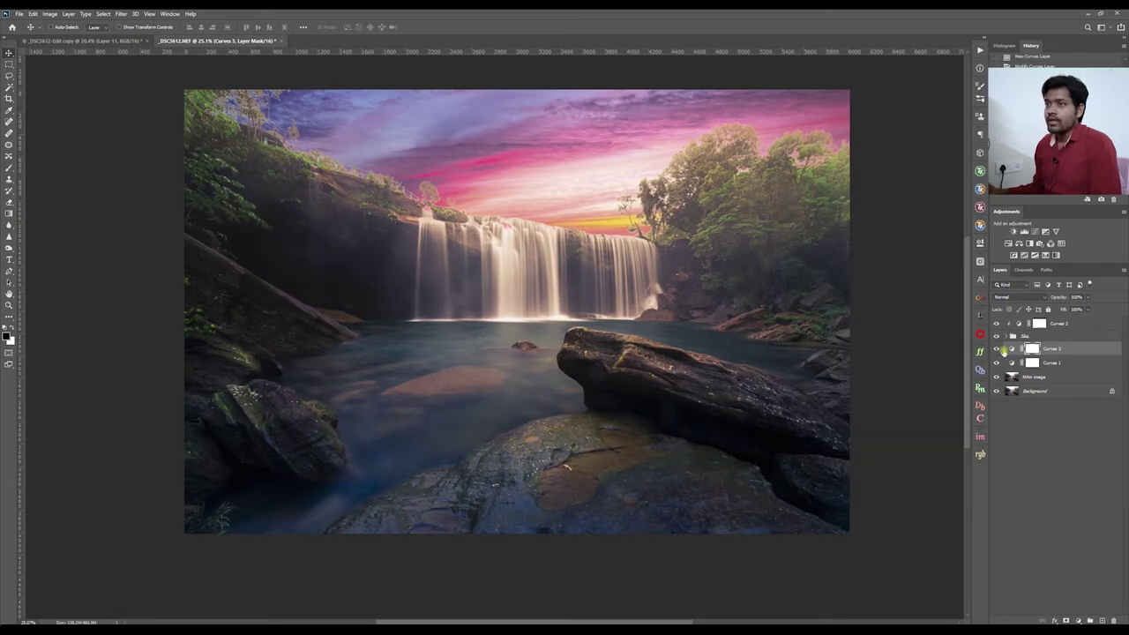
- Compare the image with and without the Curves 3 adjustment and invert its layer mask to black
left_click(997, 350)
left_click(997, 349)
left_click(997, 350)
left_click(997, 349)
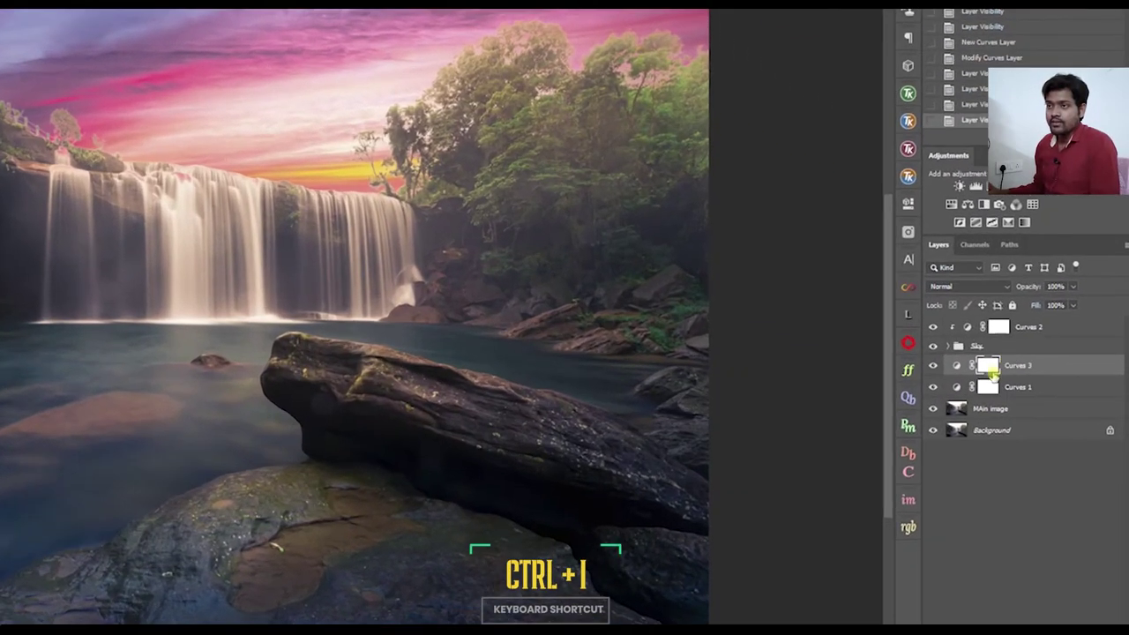
key("ctrl+i")
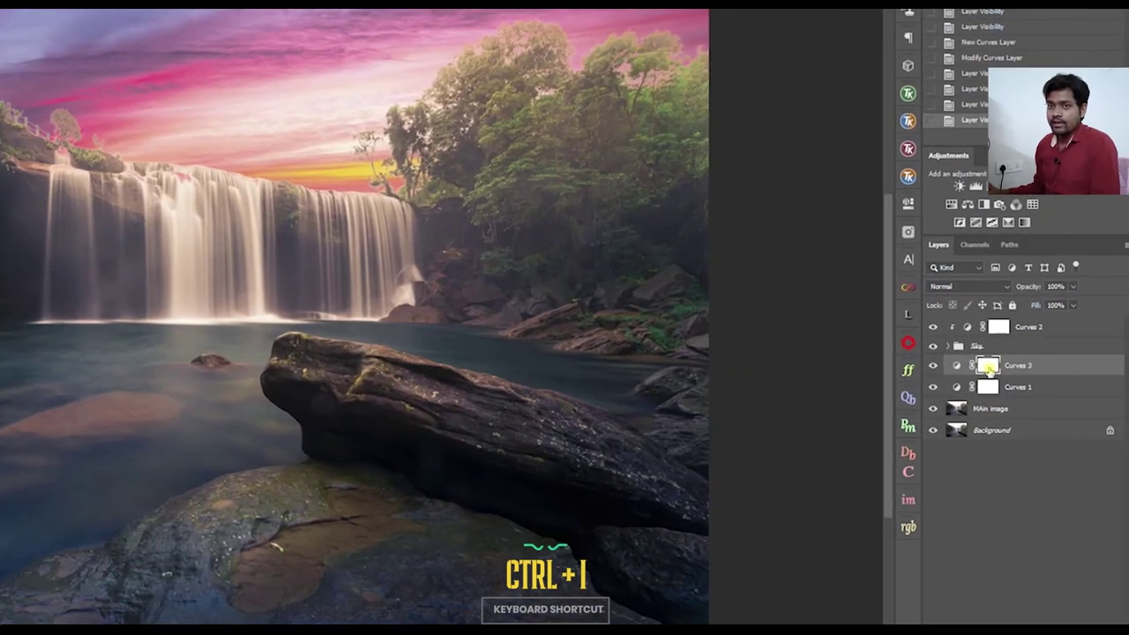
key("ctrl+i")
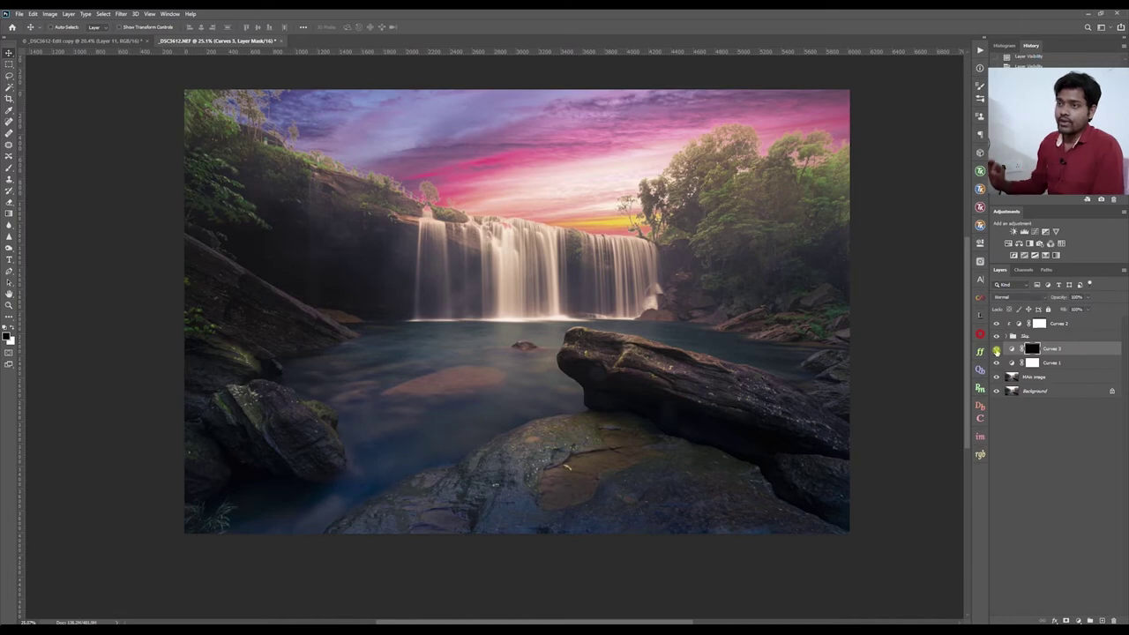
- Paint white on the Curves 3 mask with a large soft low-flow brush over the waterfall, water, trees and rocks, and inspect the mask
key("b")
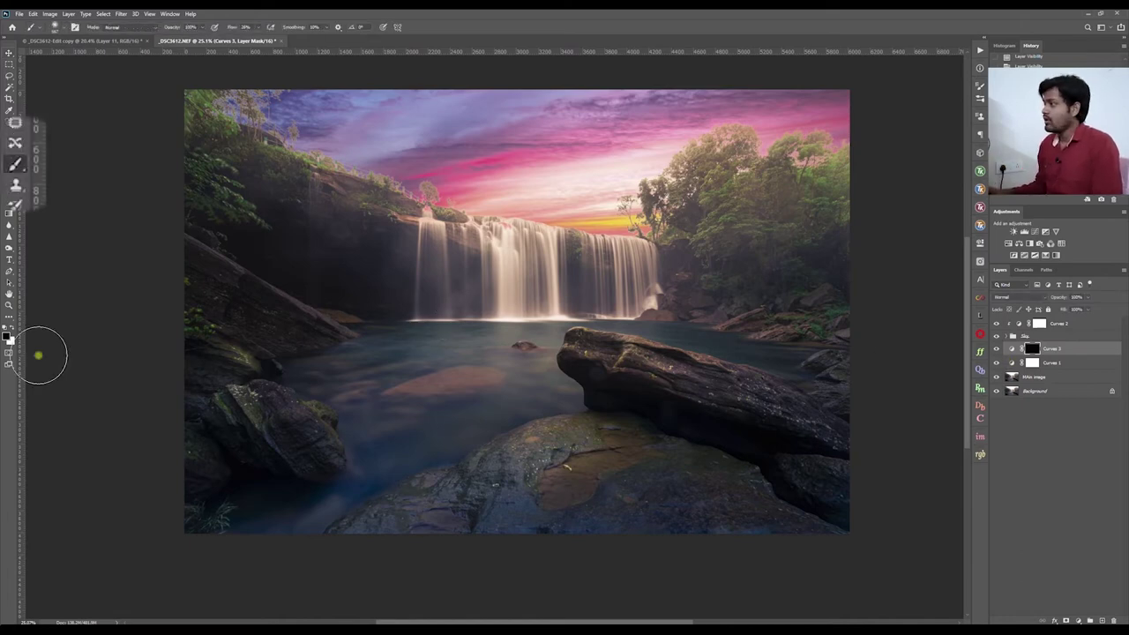
key("x")
left_click(9, 337)
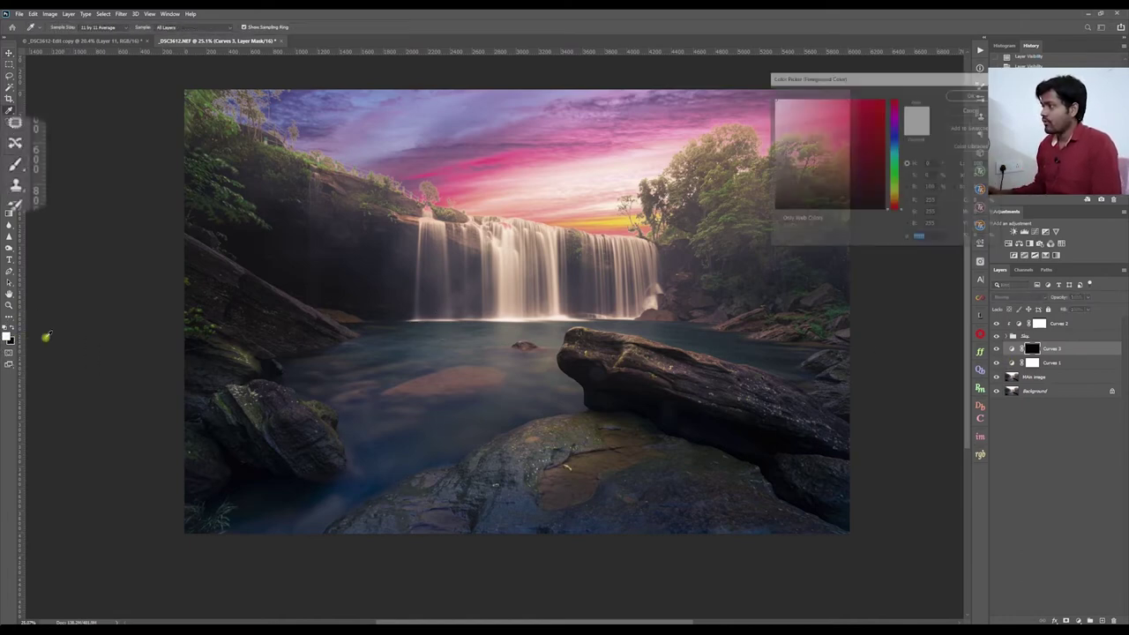
left_click(972, 95)
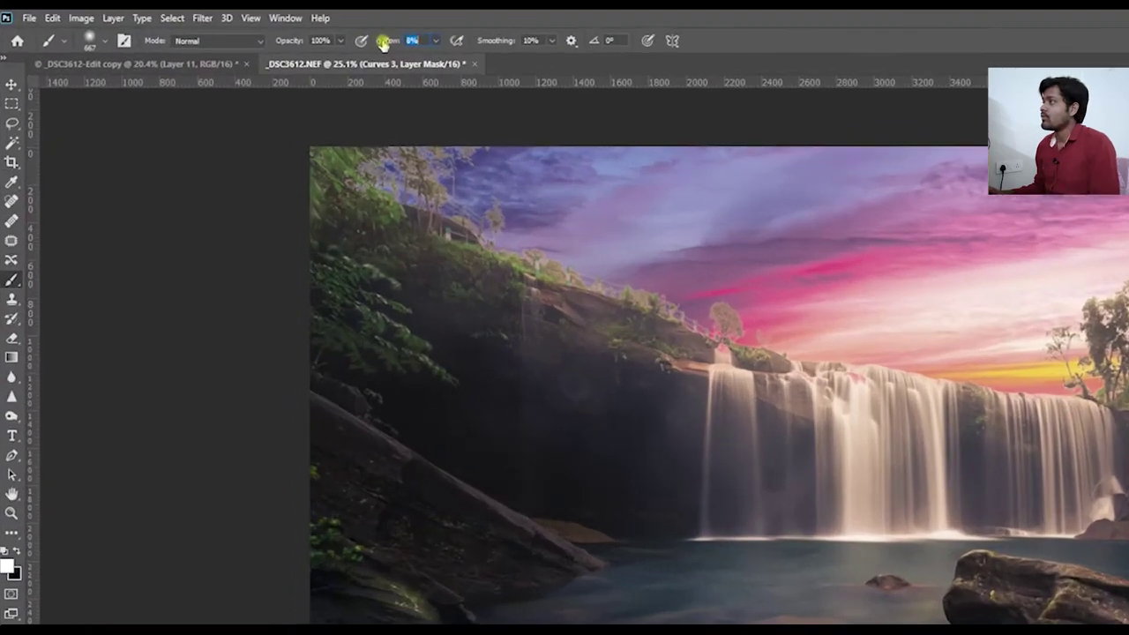
left_click_drag(383, 44, 386, 44)
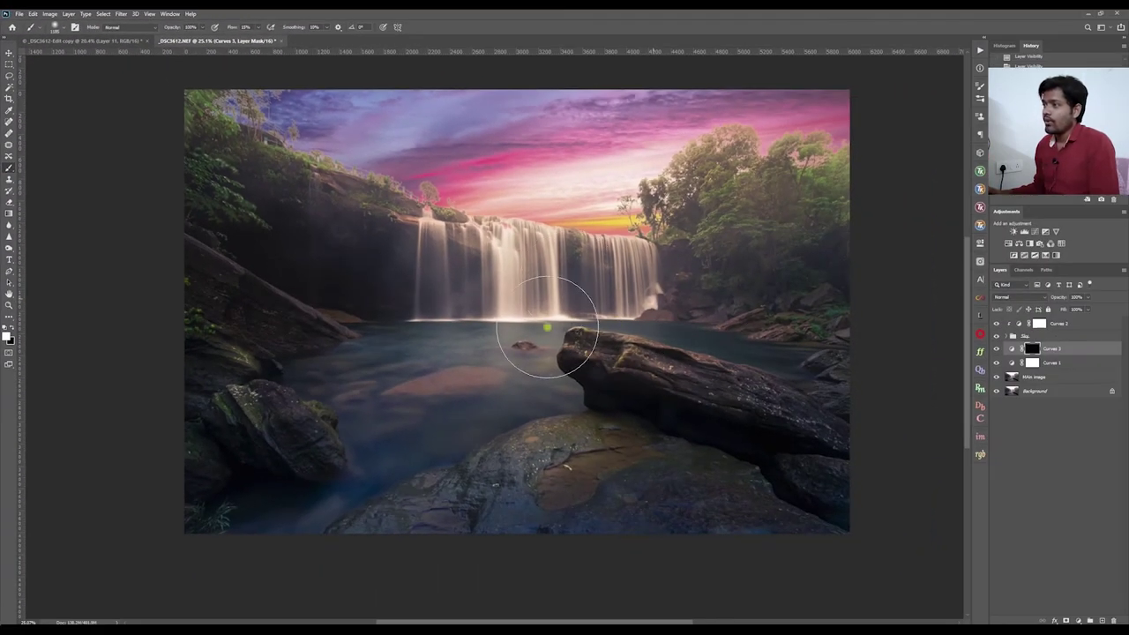
mouse_move(547, 327)
left_mouse_down()
mouse_move(697, 300)
mouse_move(396, 399)
mouse_move(327, 398)
mouse_move(344, 326)
mouse_move(171, 242)
mouse_move(405, 327)
mouse_move(550, 454)
mouse_move(676, 506)
mouse_move(701, 360)
mouse_move(660, 282)
mouse_move(749, 298)
mouse_move(458, 333)
mouse_move(255, 229)
mouse_move(459, 303)
mouse_move(465, 255)
mouse_move(516, 371)
mouse_move(355, 408)
left_mouse_up()
scroll(455, 269, "down", 2)
scroll(447, 290, "up", 2)
mouse_move(669, 342)
left_mouse_down()
mouse_move(756, 298)
mouse_move(832, 327)
mouse_move(651, 320)
mouse_move(516, 369)
mouse_move(661, 361)
left_mouse_up()
left_click(1031, 351, "alt")
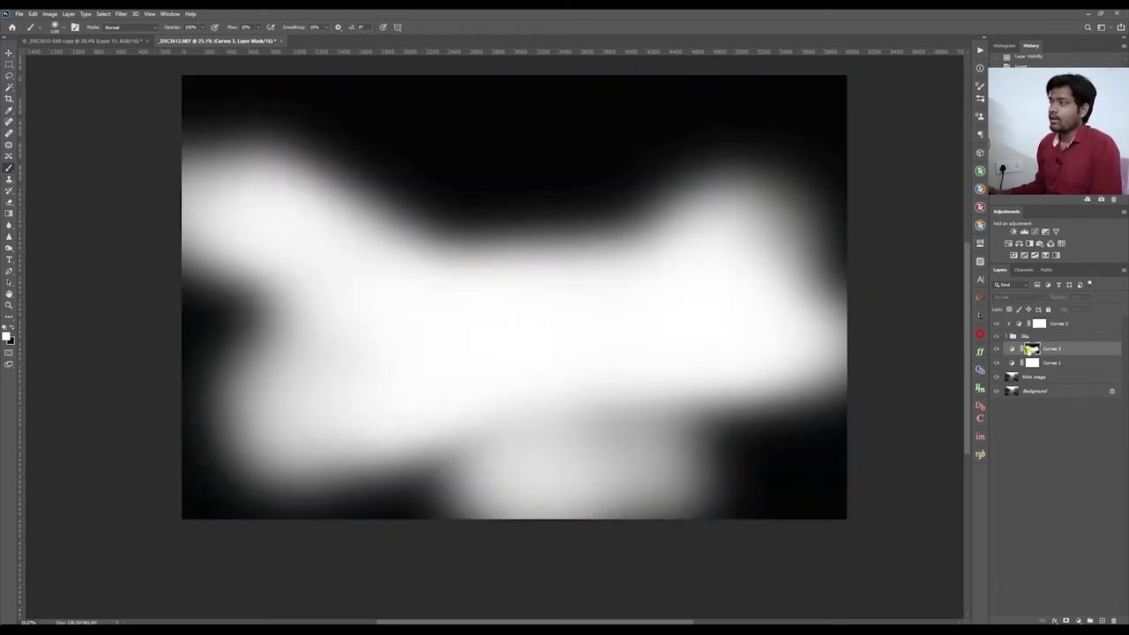
left_click(1030, 351, "alt")
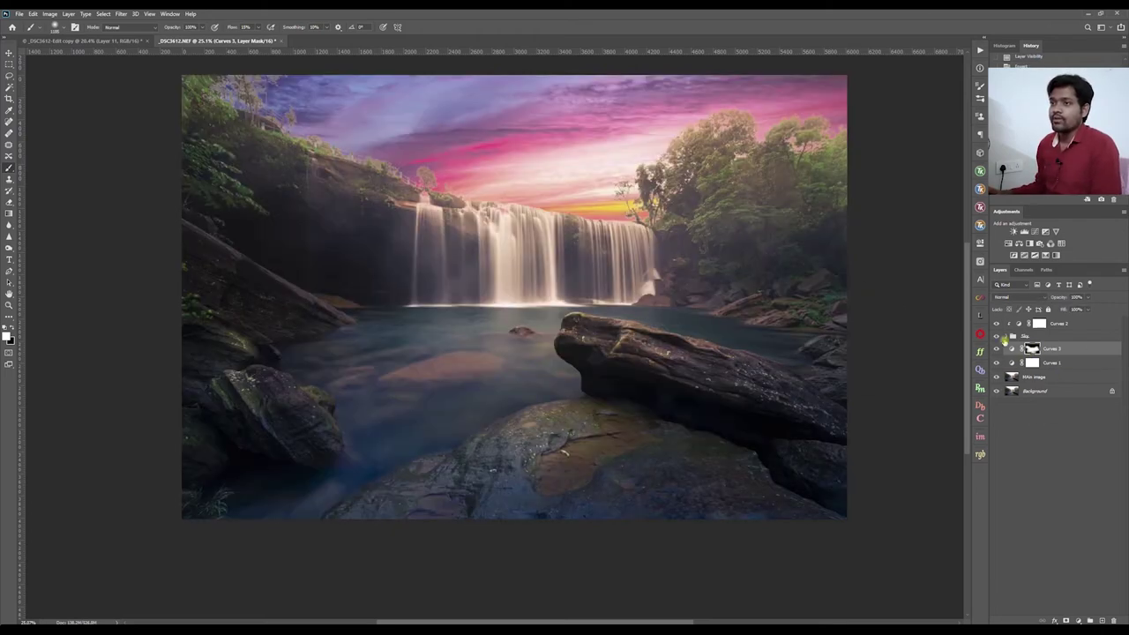
- Check the contents of the Sky group and compare the full edit with the original Background layer alone
left_click(1010, 338)
left_click(1006, 339)
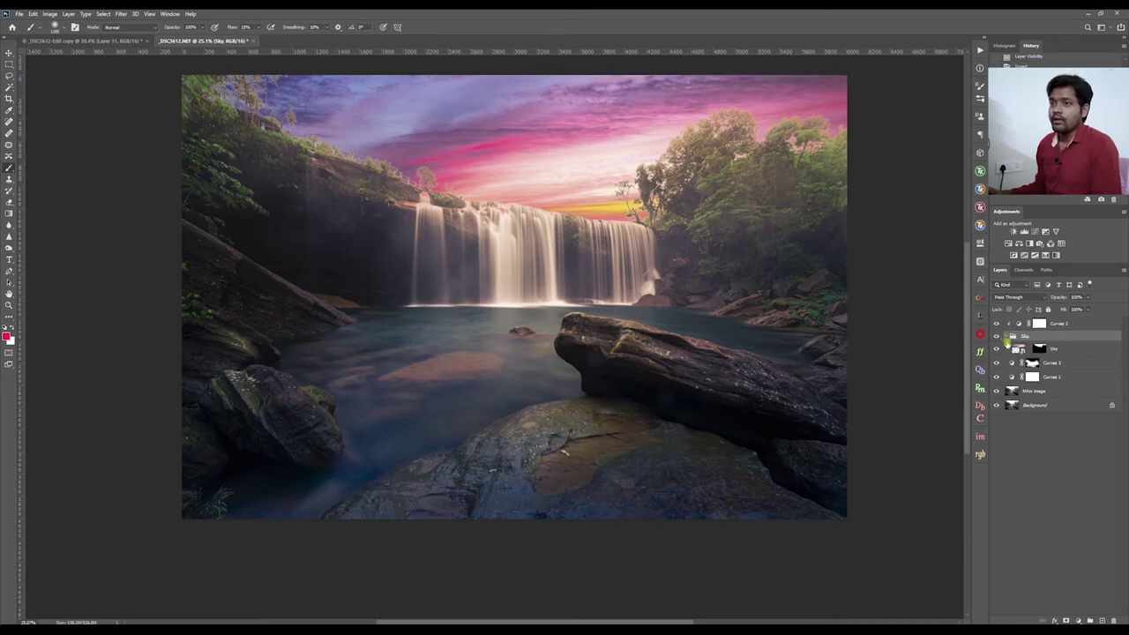
left_click(1006, 338)
left_click(997, 391, "alt")
left_click(997, 391, "alt")
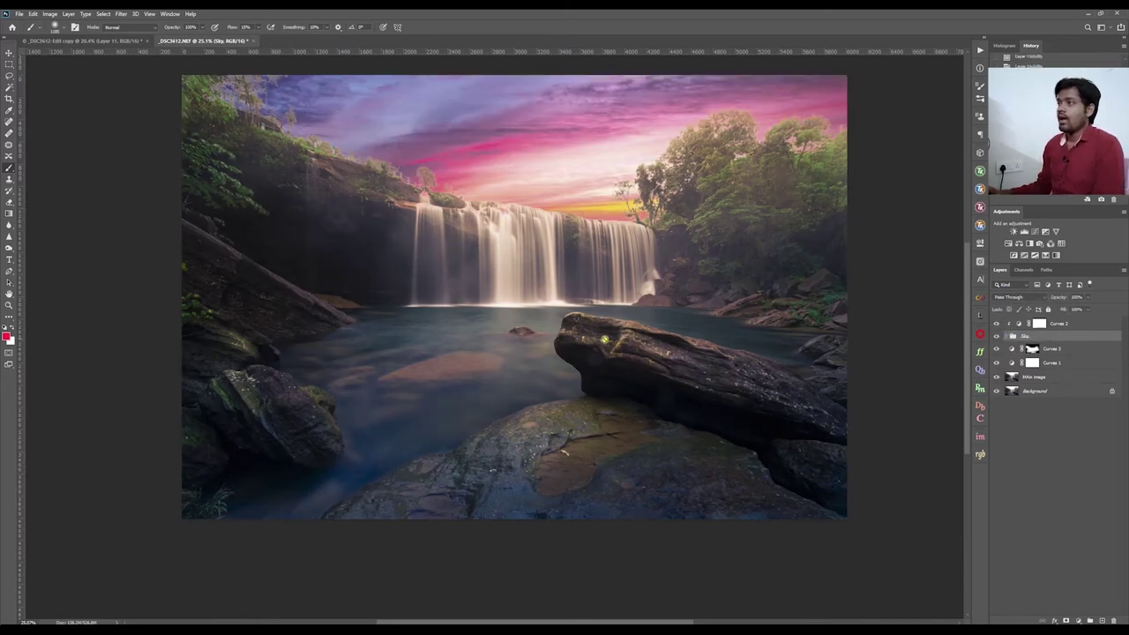
scroll(617, 353, "down", 2)
scroll(621, 354, "up", 1)
left_click(997, 391, "alt")
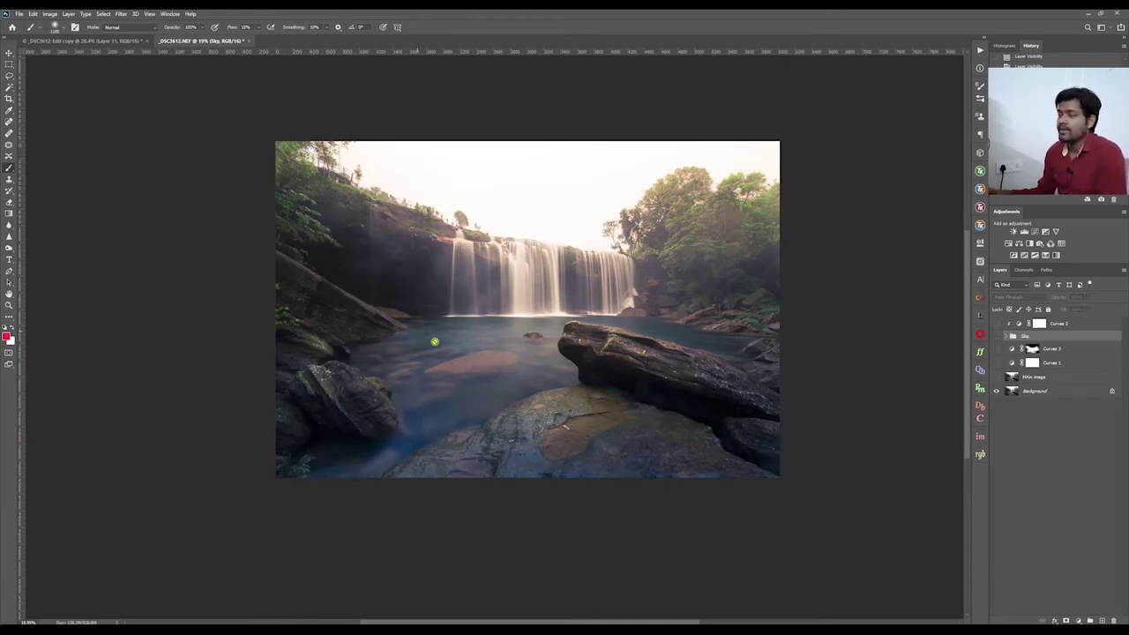
left_click(997, 391, "alt")
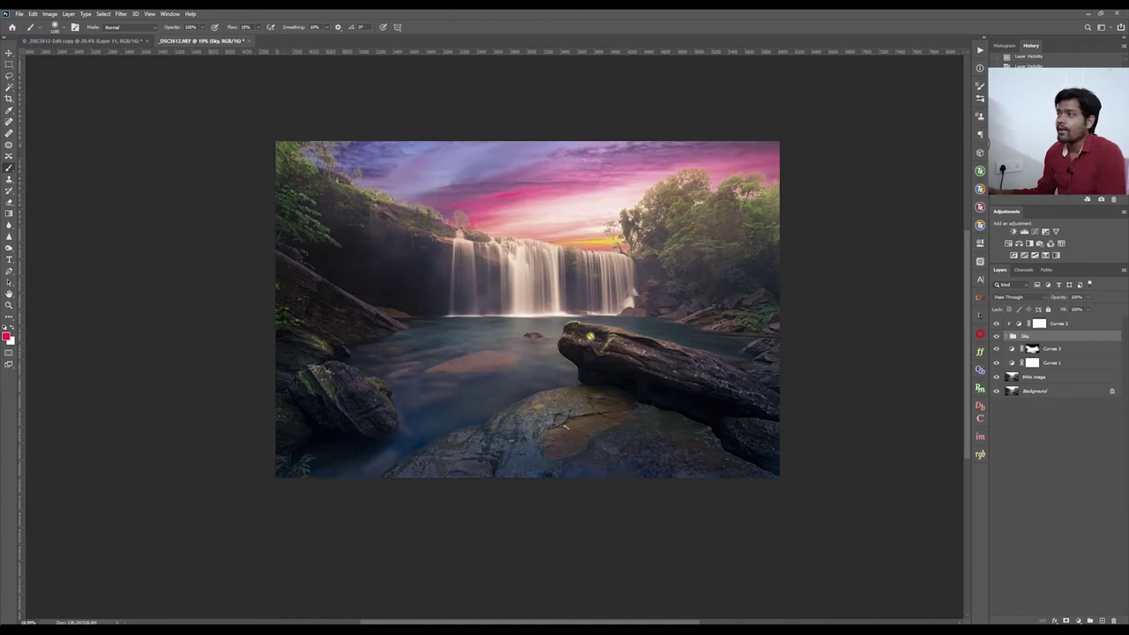
scroll(897, 294, "up", 2)
scroll(898, 294, "down", 3)
scroll(925, 343, "up", 3)
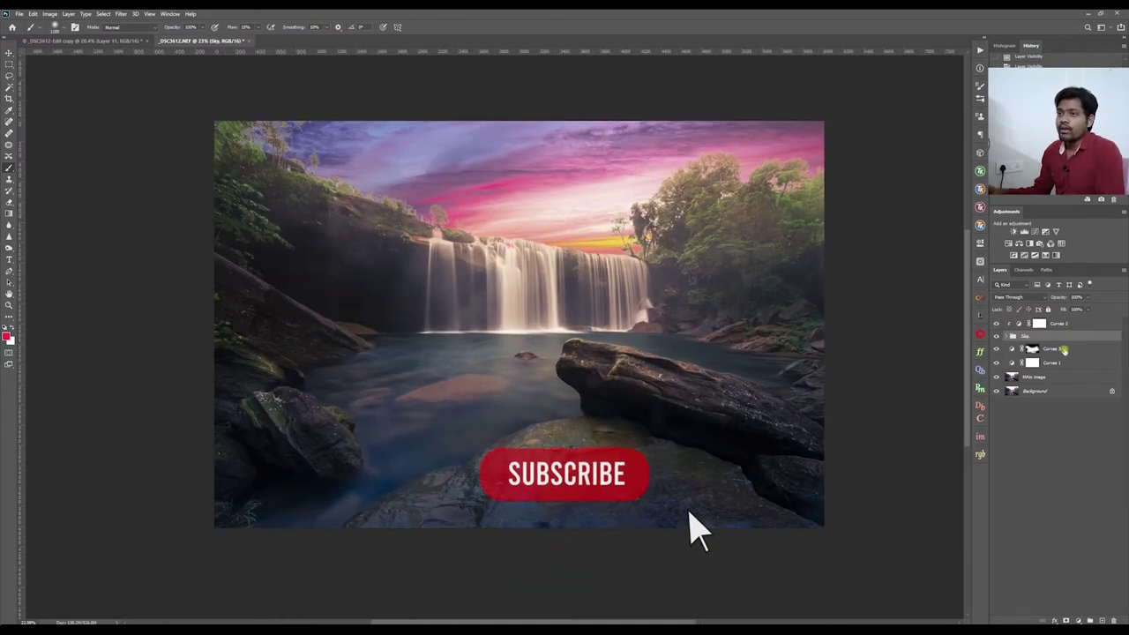
- Add a Hue/Saturation adjustment above Curves 3, try a master saturation of +53 and reset it to 0
left_click(1032, 349)
scroll(852, 402, "up", 2)
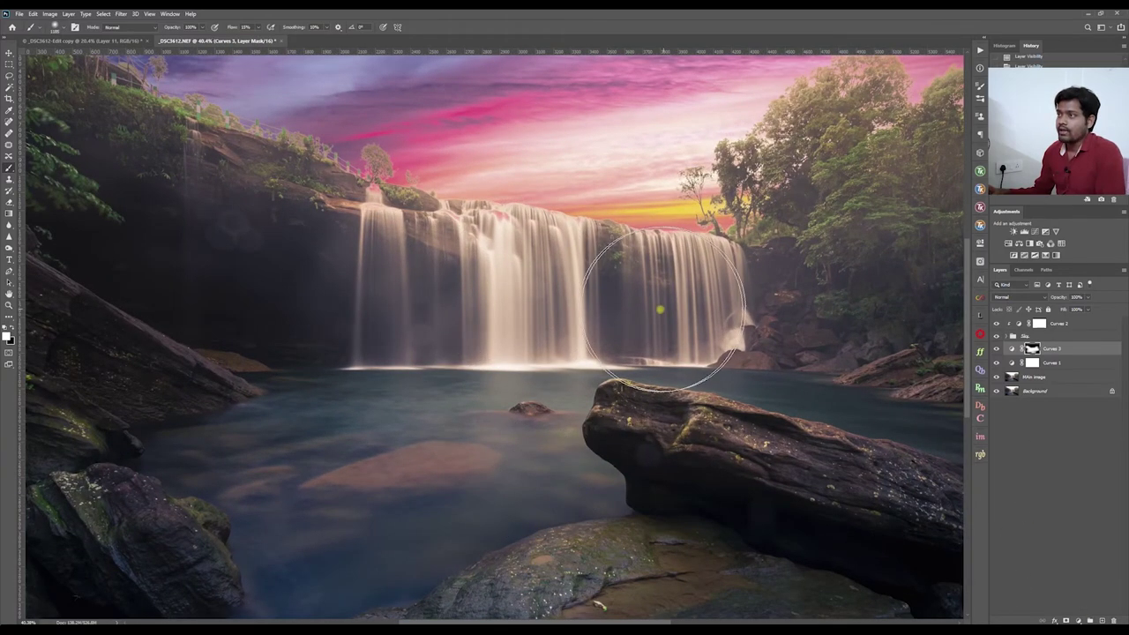
left_click(1080, 619)
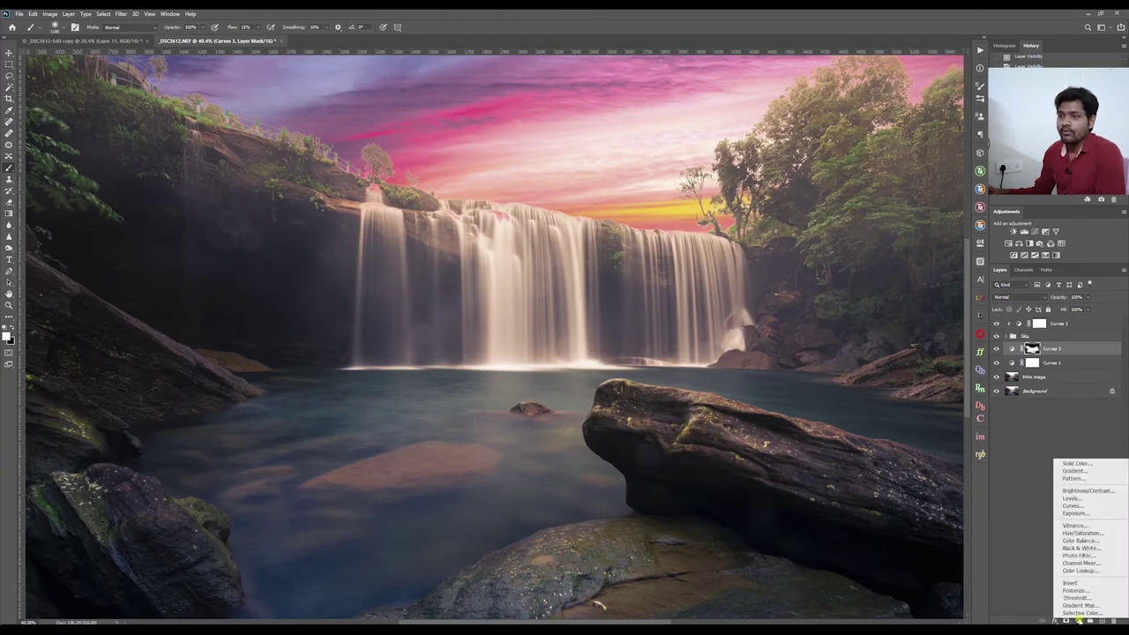
left_click(1084, 533)
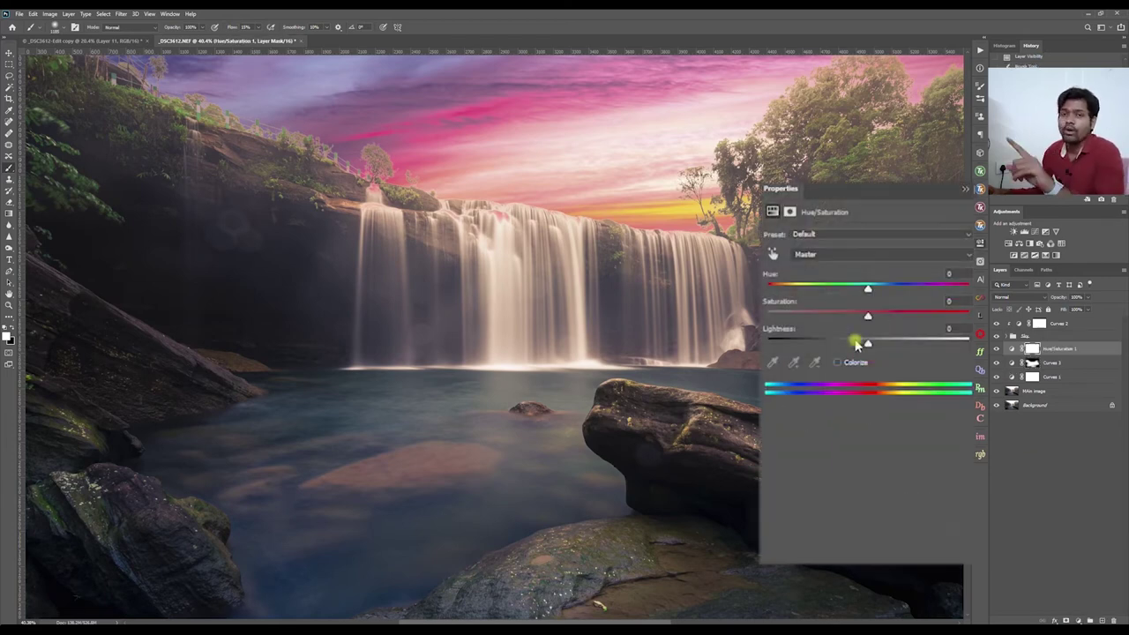
left_click_drag(868, 315, 923, 321)
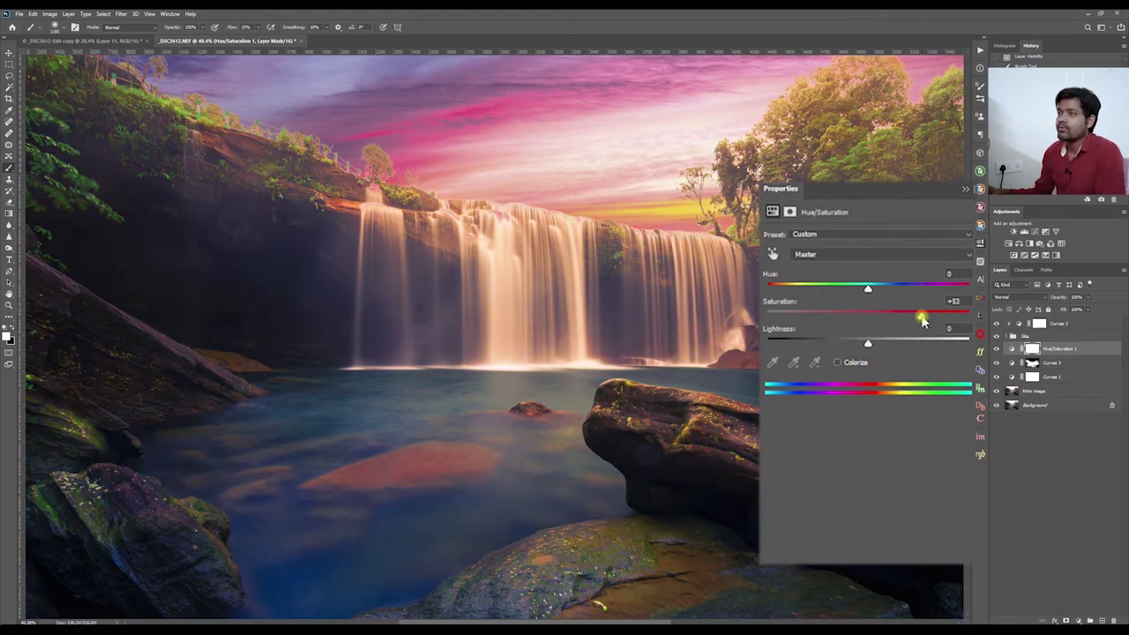
double_click(778, 305)
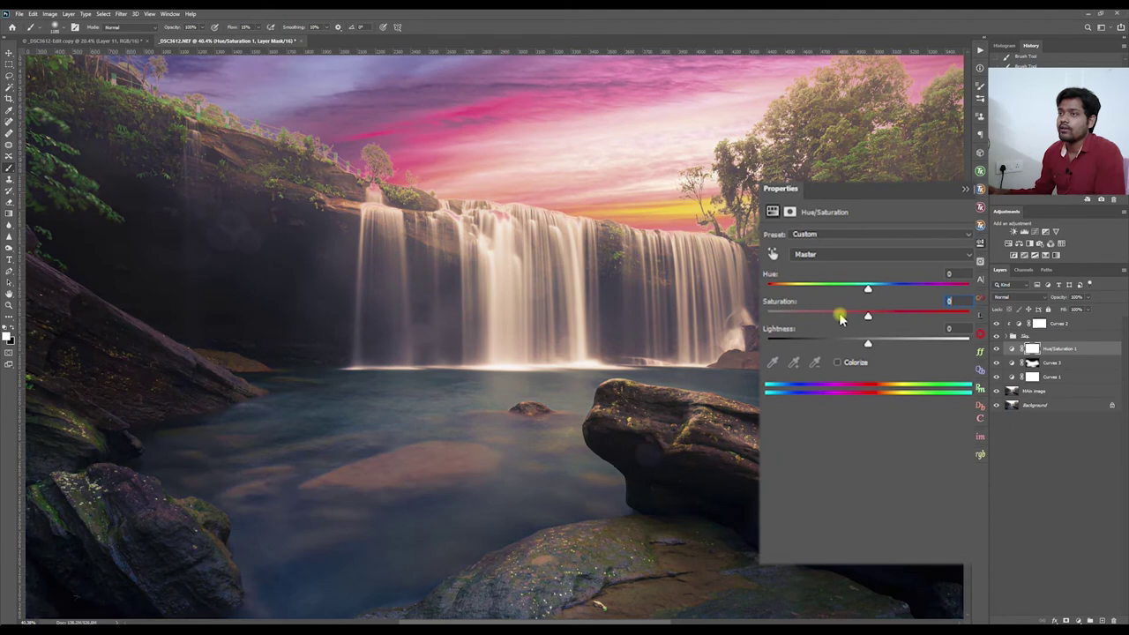
- Sample the waterfall's colour to target the Reds, raise their saturation to +100 and narrow the upper colour range to 17°\36°
left_click(772, 256)
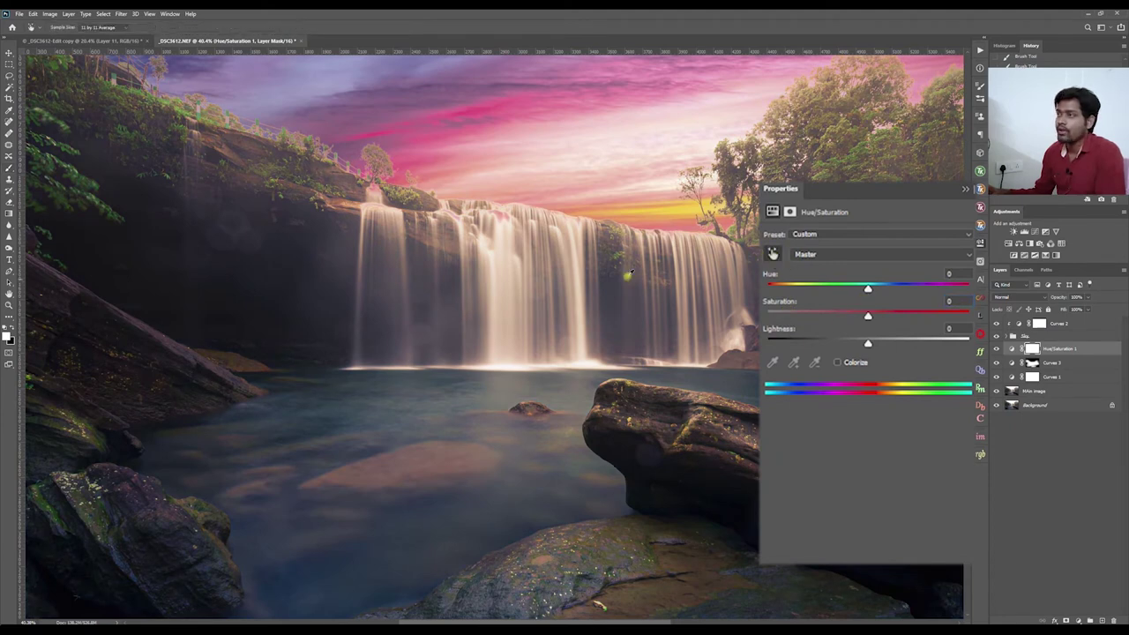
left_click(564, 250)
left_click_drag(579, 252, 622, 254)
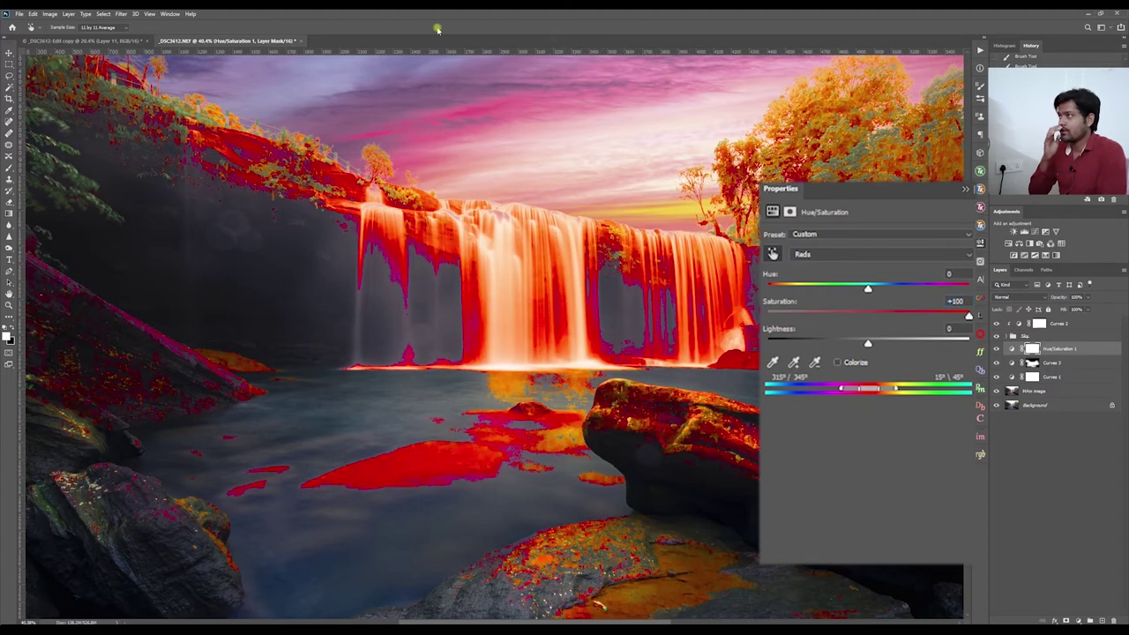
scroll(521, 331, "down", 5)
scroll(570, 336, "up", 3)
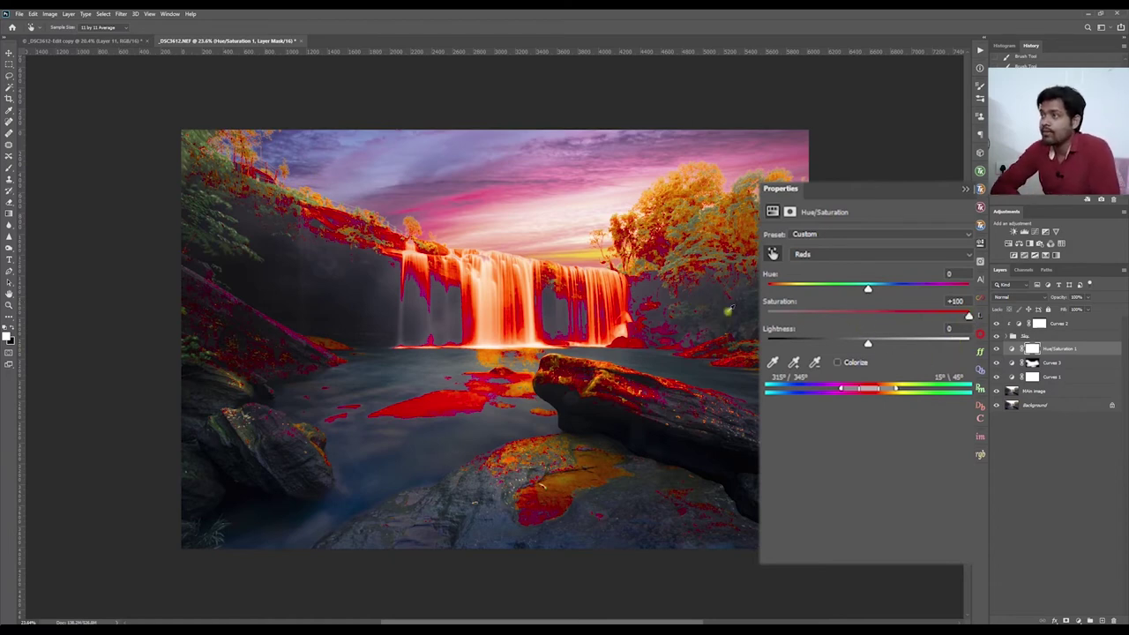
scroll(466, 288, "up", 2)
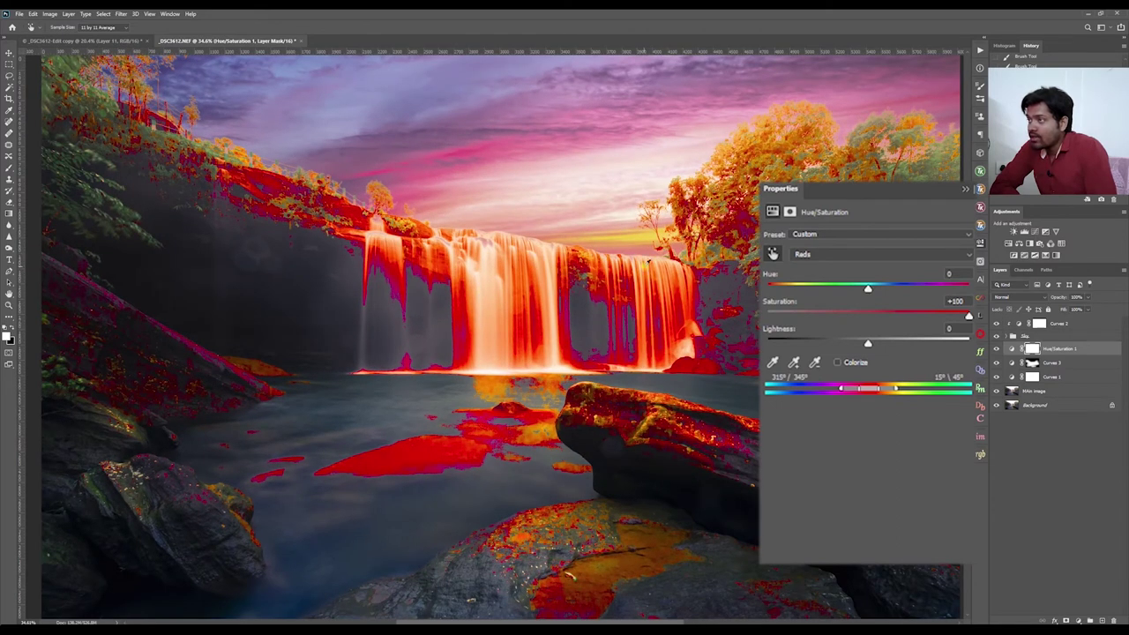
scroll(486, 292, "down", 1)
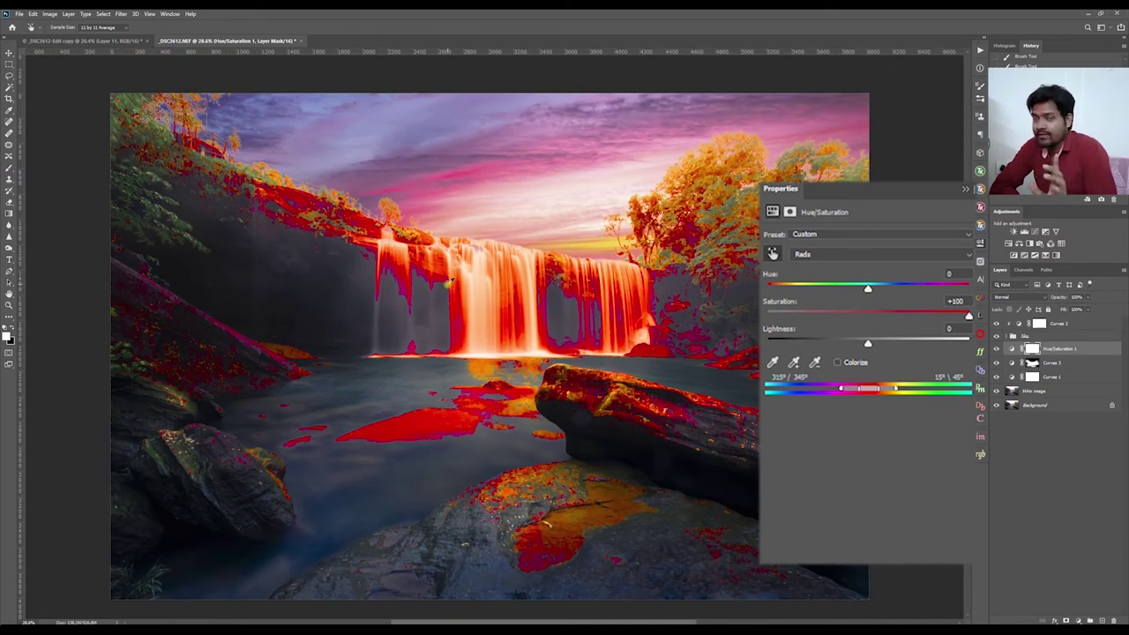
mouse_move(867, 393)
left_mouse_down()
mouse_move(879, 389)
mouse_move(851, 391)
mouse_move(867, 394)
left_mouse_up()
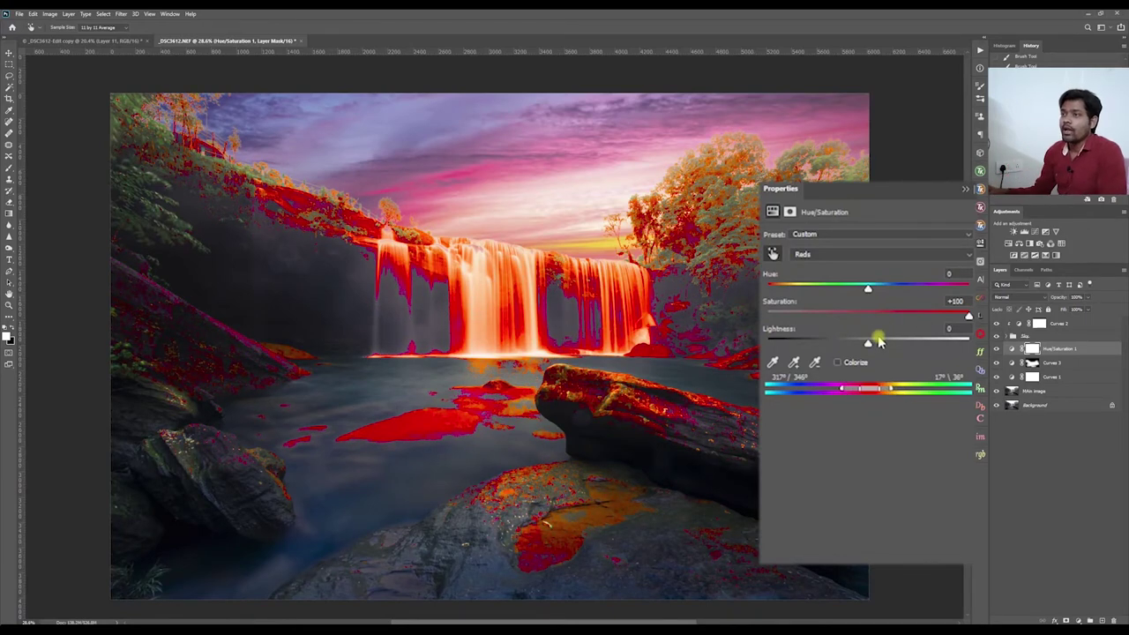
- Set the Reds hue to -10 and saturation to -47, and compare the waterfall with and without the Hue/Saturation adjustment
left_click_drag(963, 315, 855, 289)
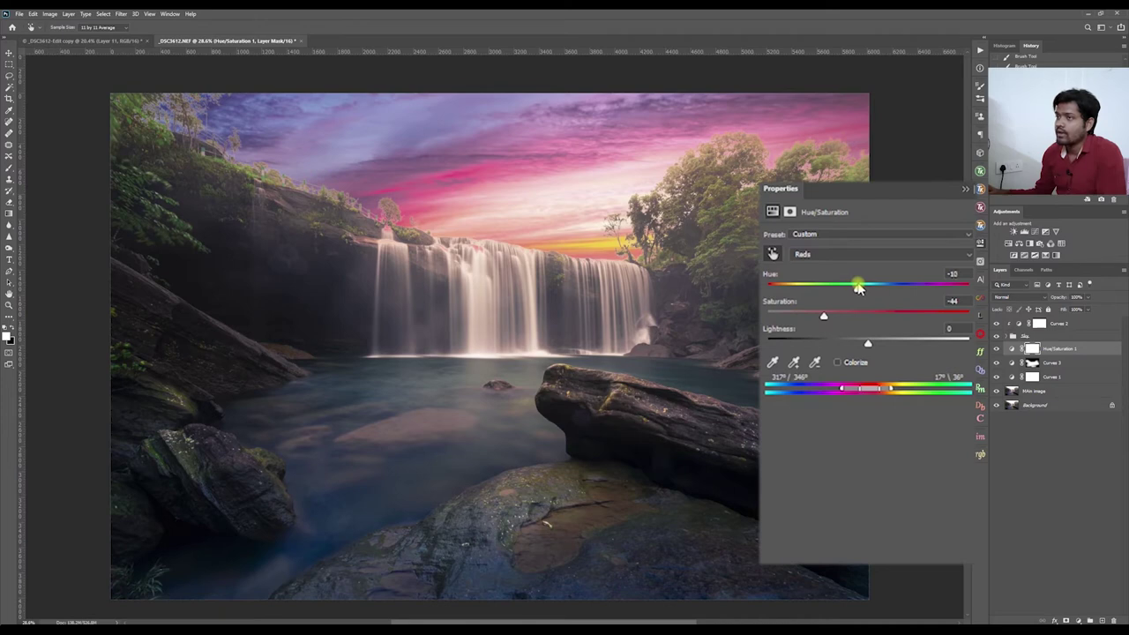
left_click_drag(827, 325, 821, 321)
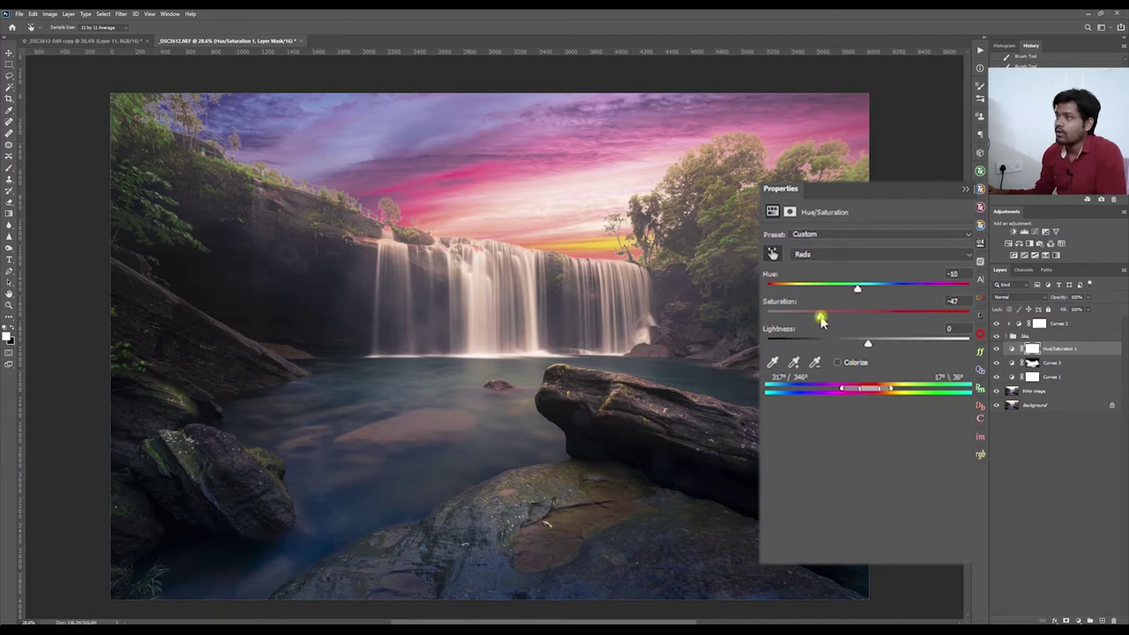
left_click(973, 189)
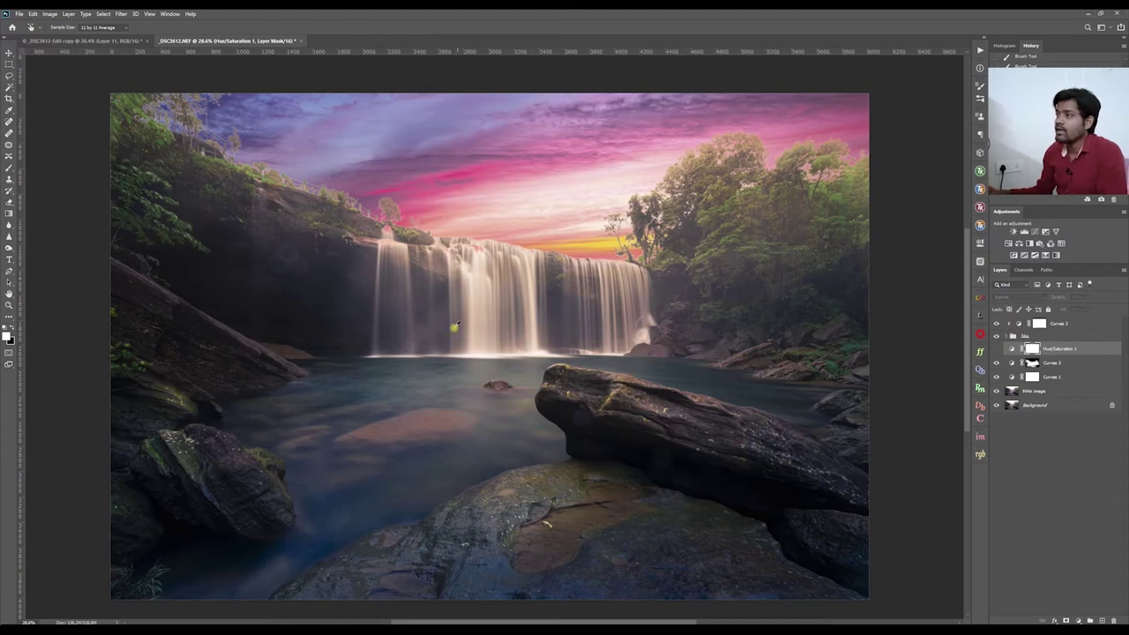
scroll(454, 327, "up", 4)
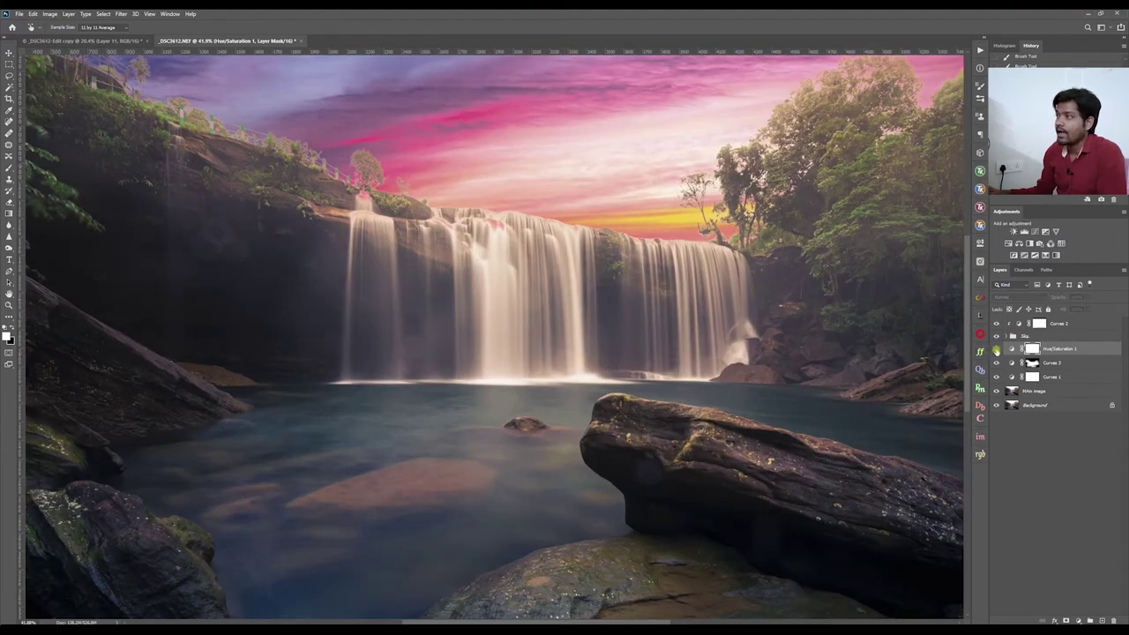
scroll(503, 287, "up", 4)
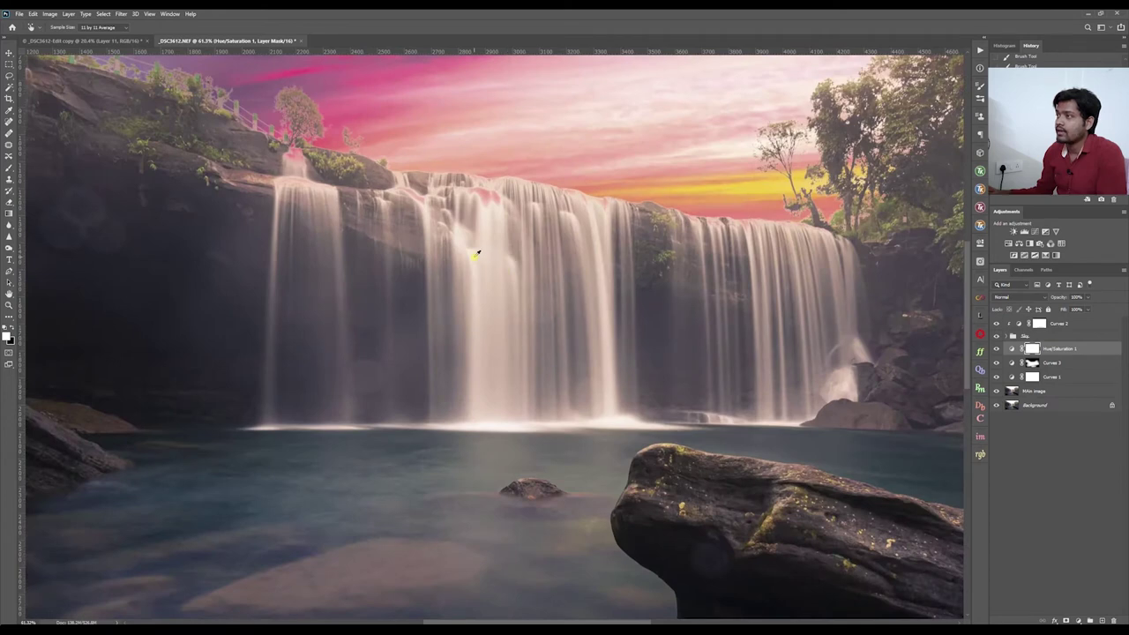
scroll(479, 252, "down", 4)
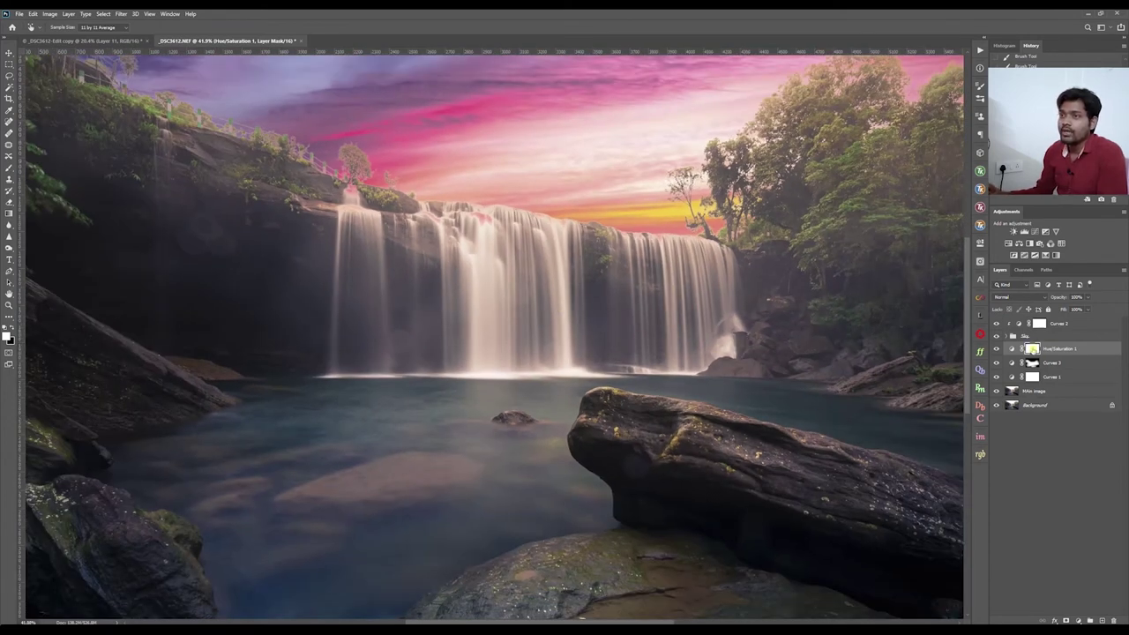
- Invert the Hue/Saturation mask to black and paint white over the waterfall with a soft brush to limit the colour correction to it
key("ctrl+i")
key("b")
left_click_drag(522, 301, 433, 314)
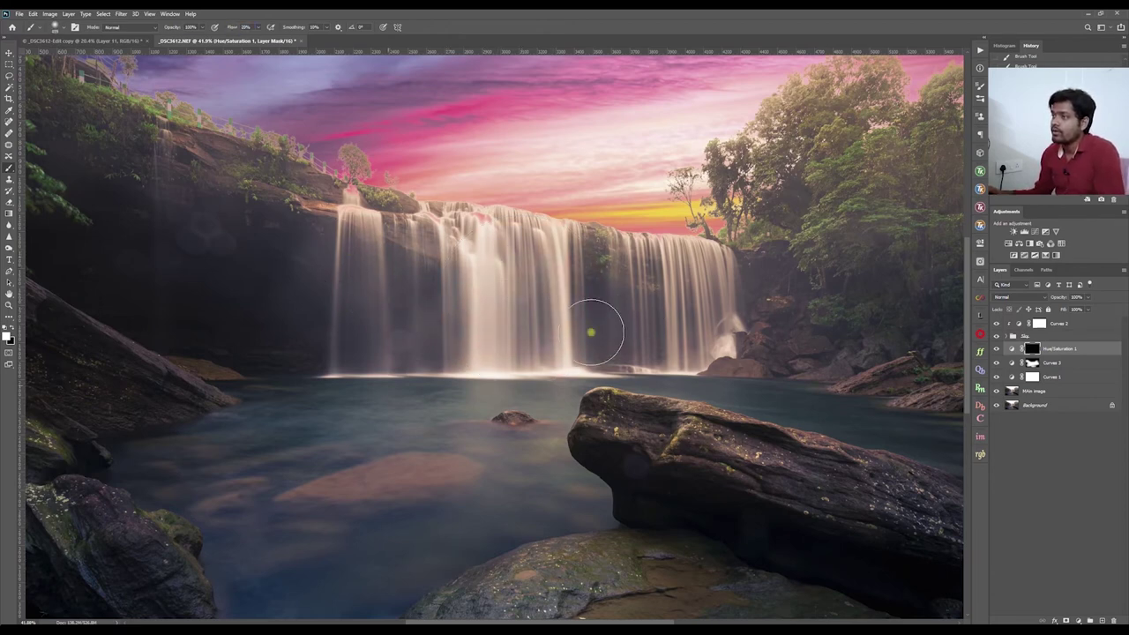
scroll(424, 228, "up", 3)
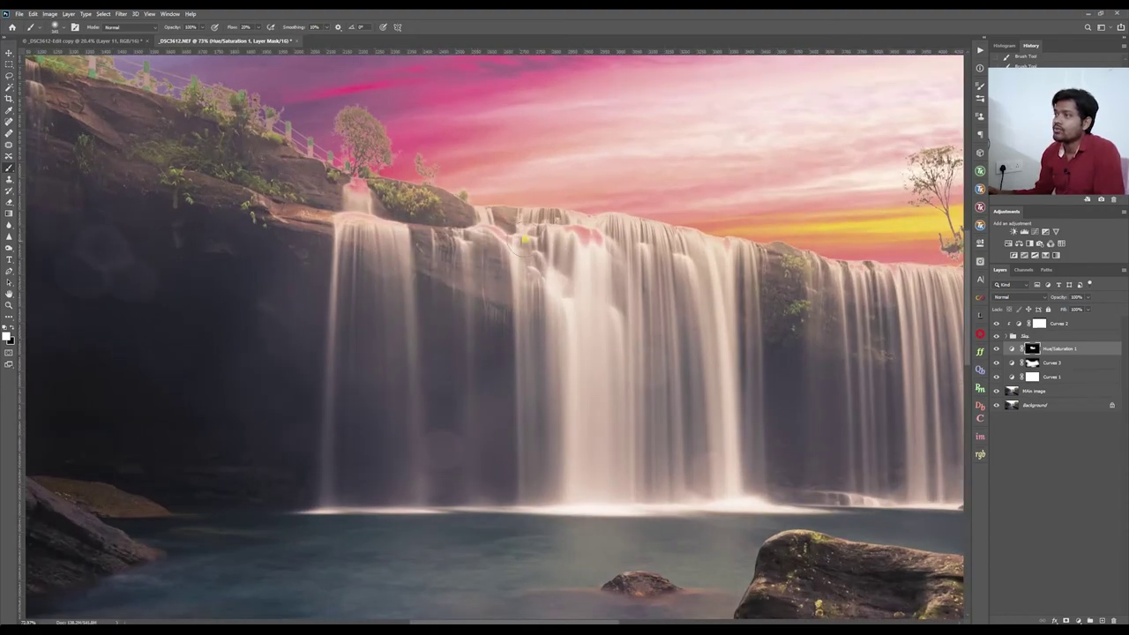
scroll(730, 304, "down", 1)
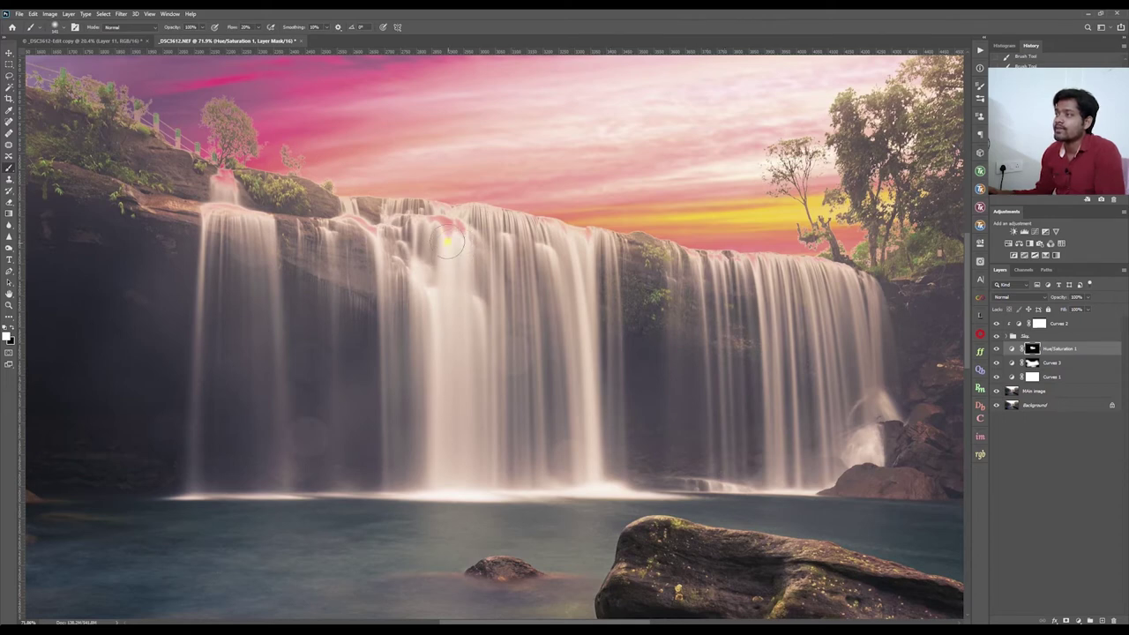
- Expand the Sky group and inspect the Sky and Hue/Saturation 1 layer masks around the waterfall's pink-tinted upper edge
left_click(1006, 336)
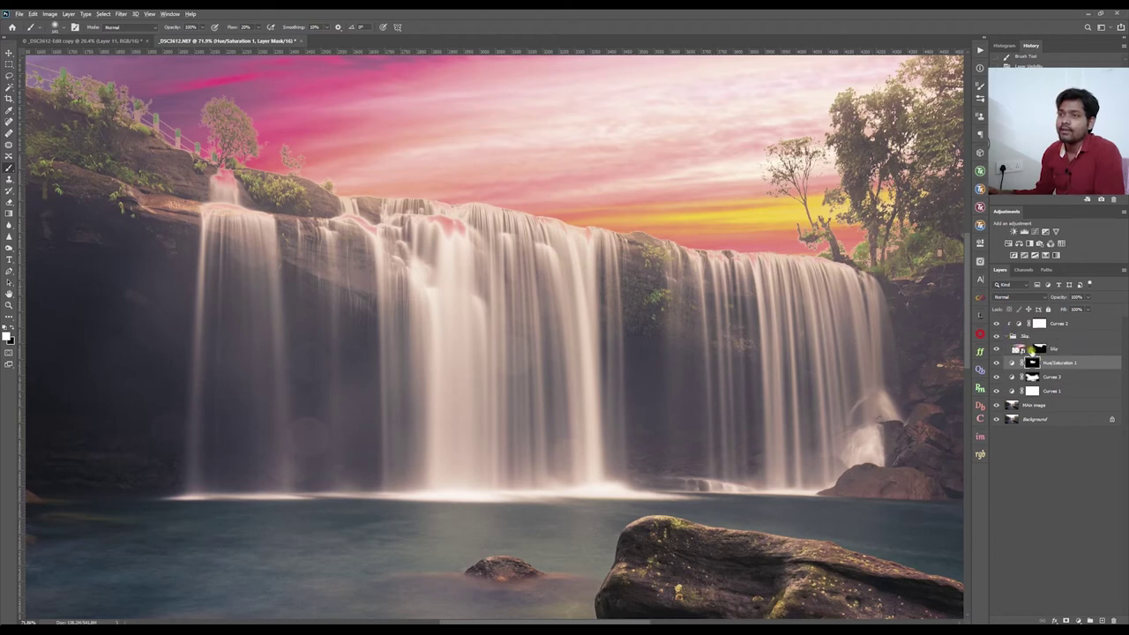
left_click(1040, 350, "alt")
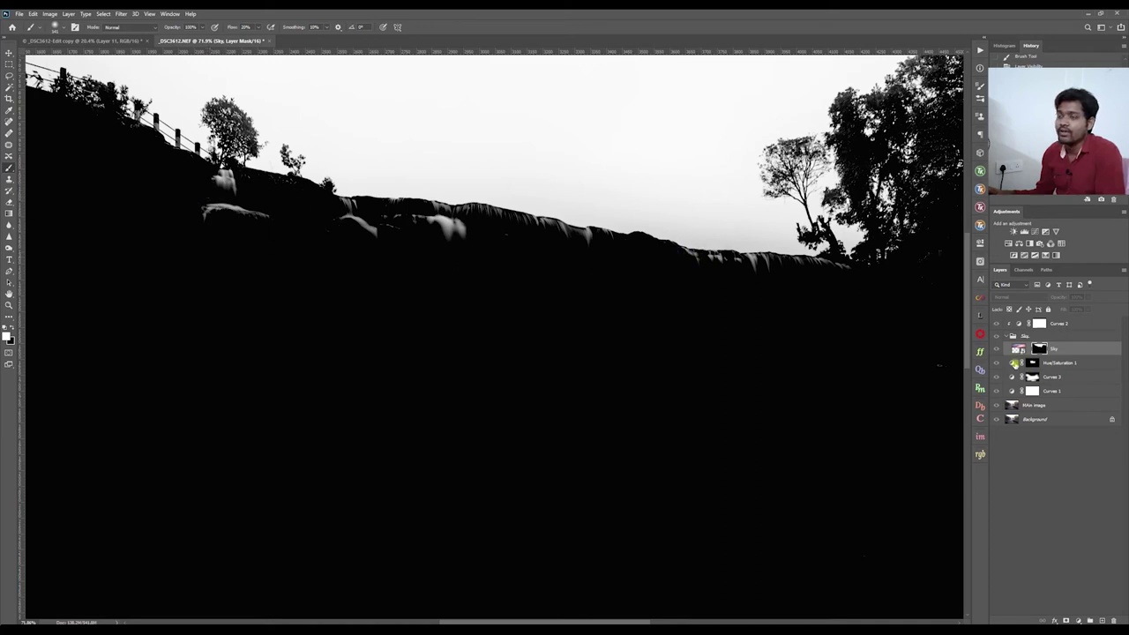
left_click(1032, 364, "alt")
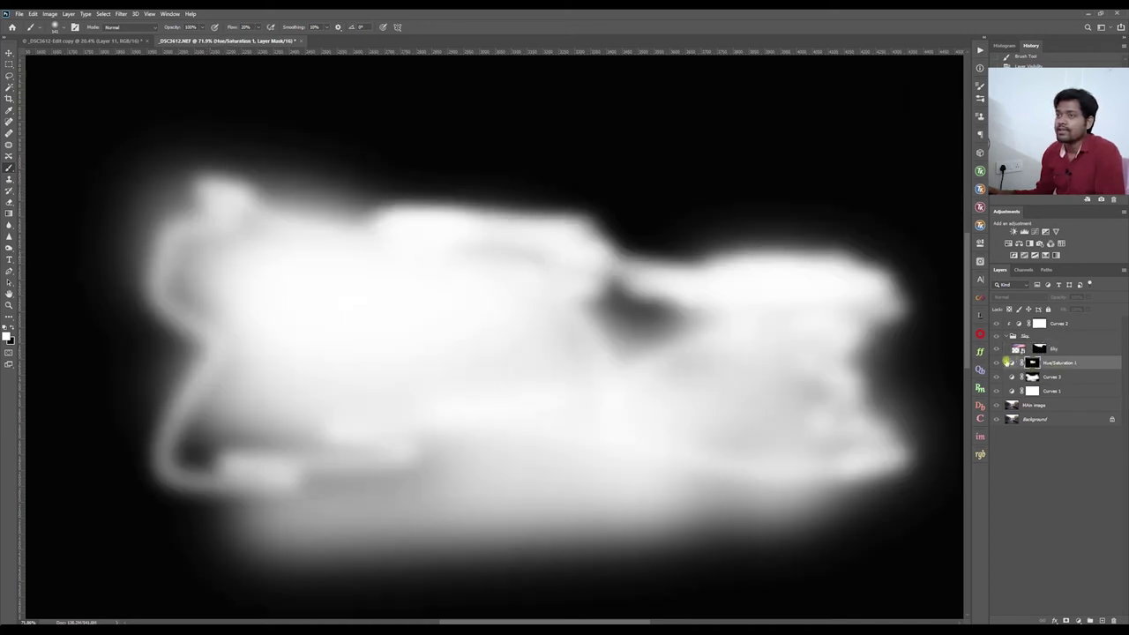
left_click(998, 336)
left_click(1033, 365, "alt")
left_click(1032, 364, "alt")
scroll(537, 303, "up", 2)
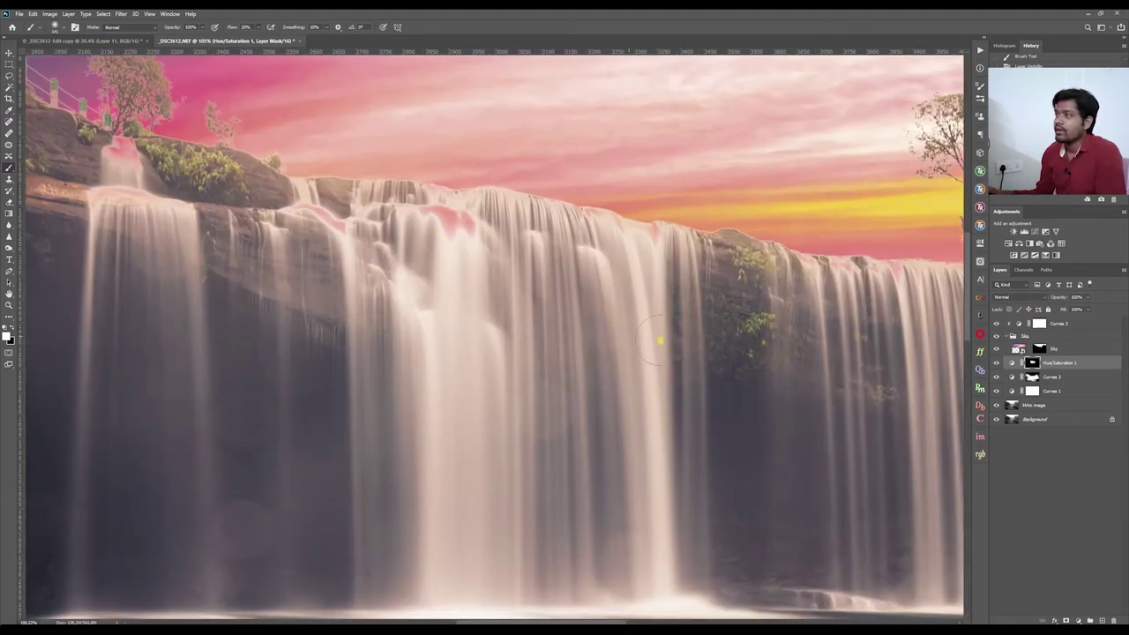
- Paint white over the right-hand part of the waterfall on the Hue/Saturation 1 mask with a resized soft brush
scroll(743, 353, "down", 2)
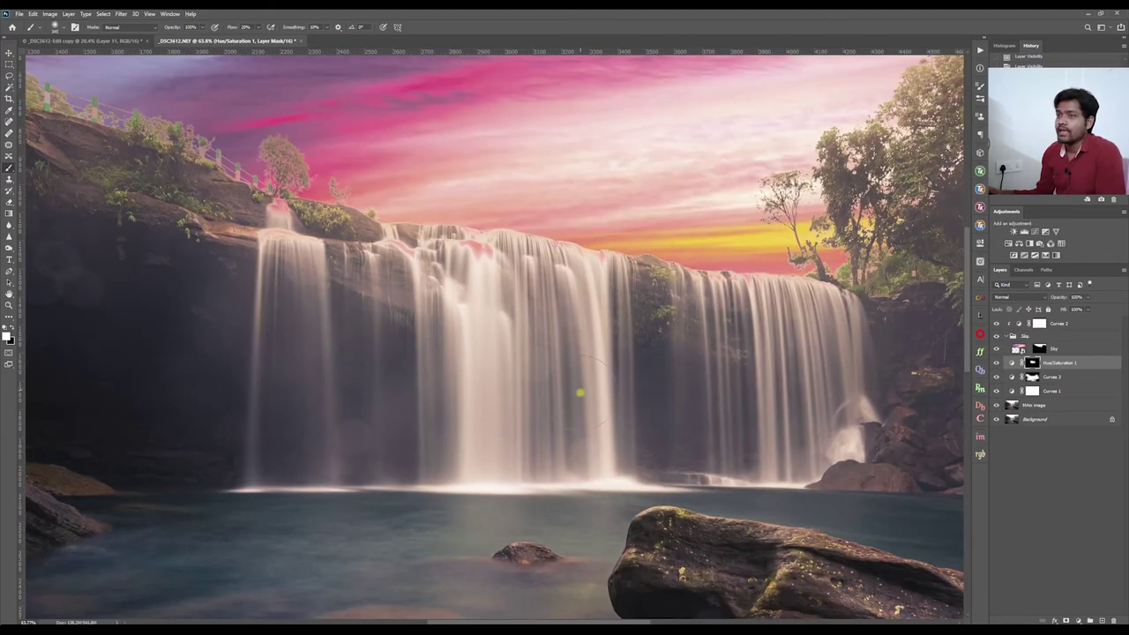
right_click(784, 342, "alt")
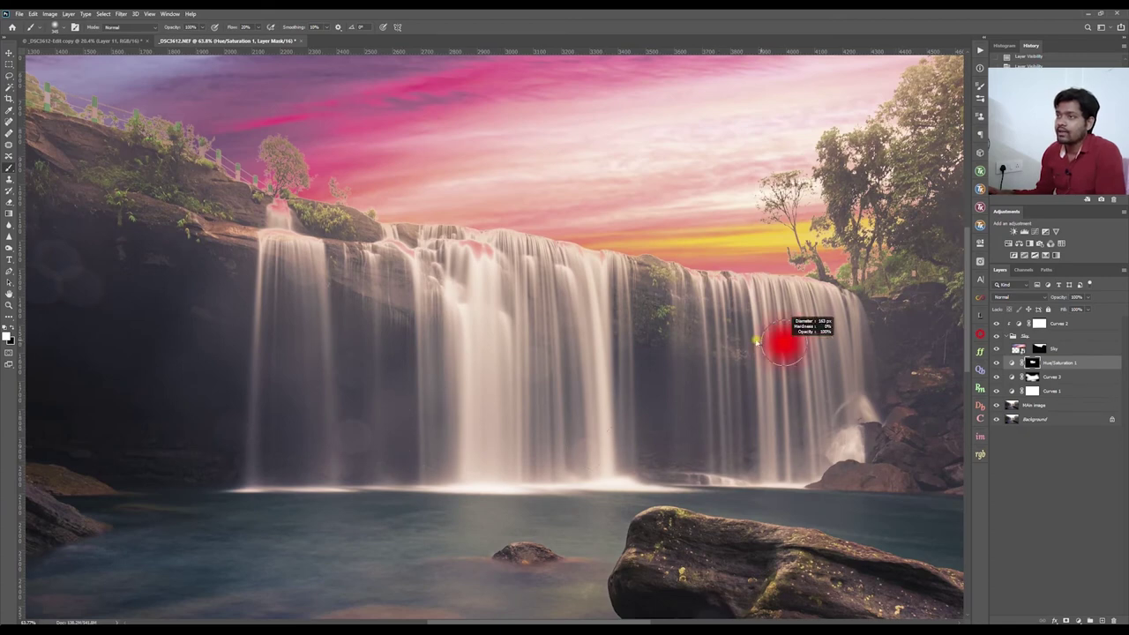
left_click_drag(807, 341, 864, 344)
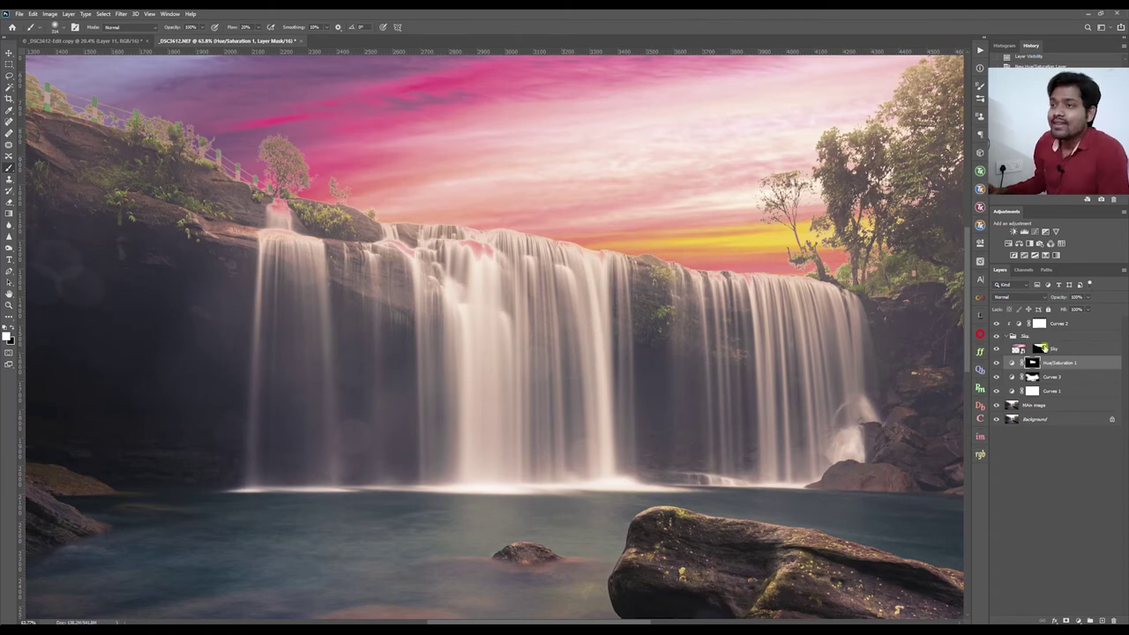
- Display the Sky layer mask on its own and paint black over the large grey patches in the central waterfall area
left_click(1046, 349)
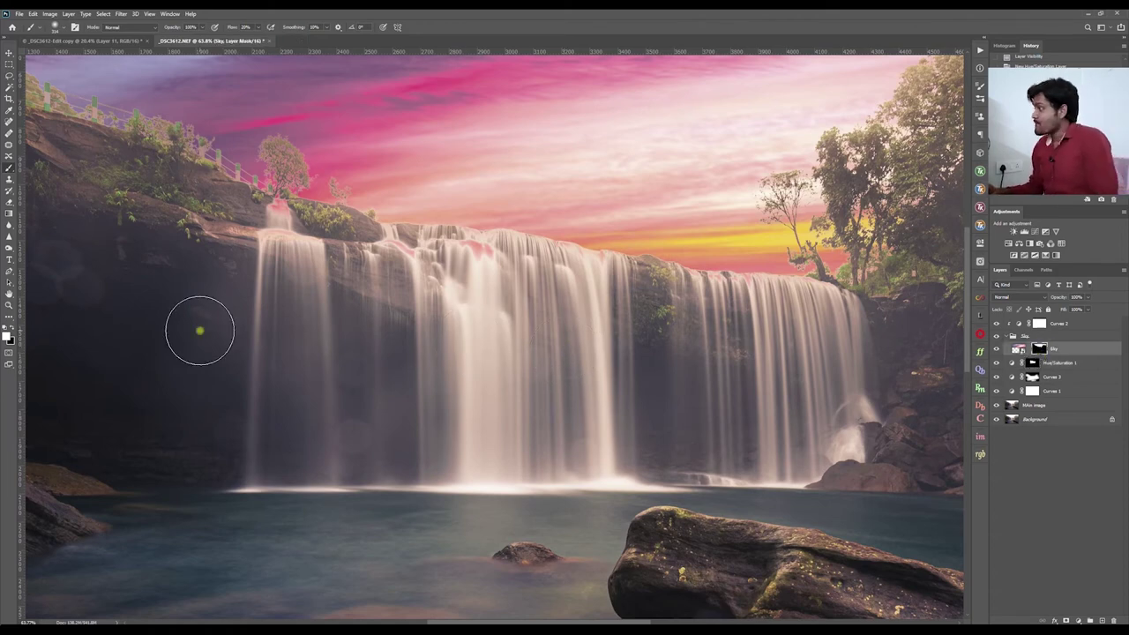
key("x")
left_click_drag(379, 318, 357, 316)
left_click(1038, 349, "alt")
scroll(424, 244, "up", 5)
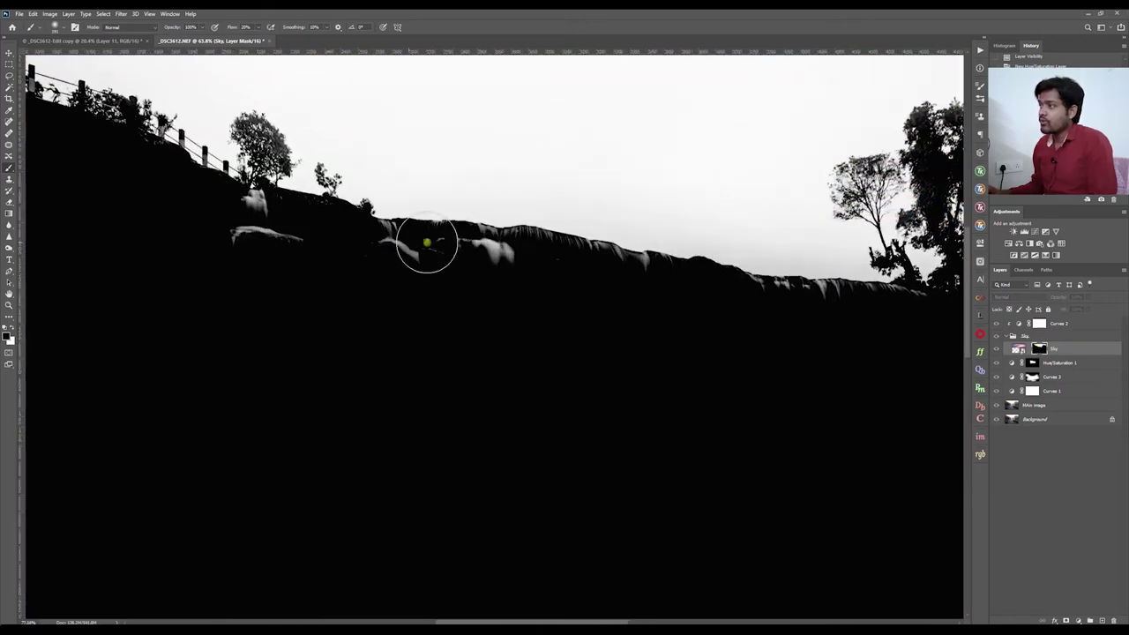
right_click(479, 253, "alt")
mouse_move(533, 263)
left_mouse_down()
mouse_move(535, 247)
mouse_move(421, 232)
mouse_move(297, 267)
mouse_move(278, 244)
left_mouse_up()
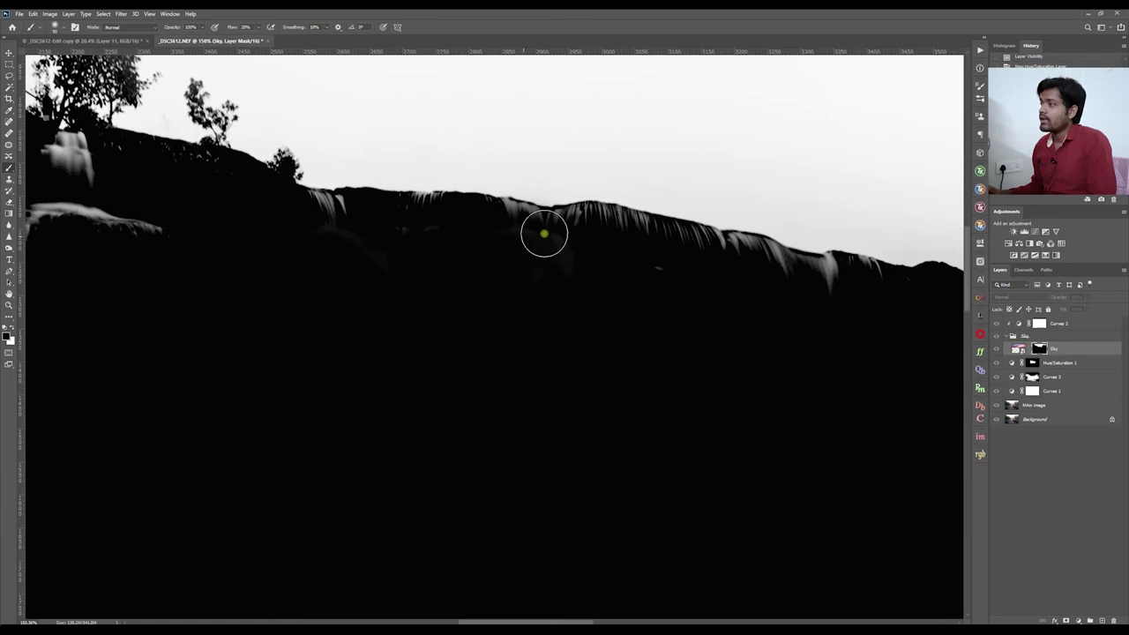
- Set the brush flow to 30%, paint black over the small left cascade and adjoining rim on the Sky mask, and undo the last stroke
scroll(194, 237, "down", 5)
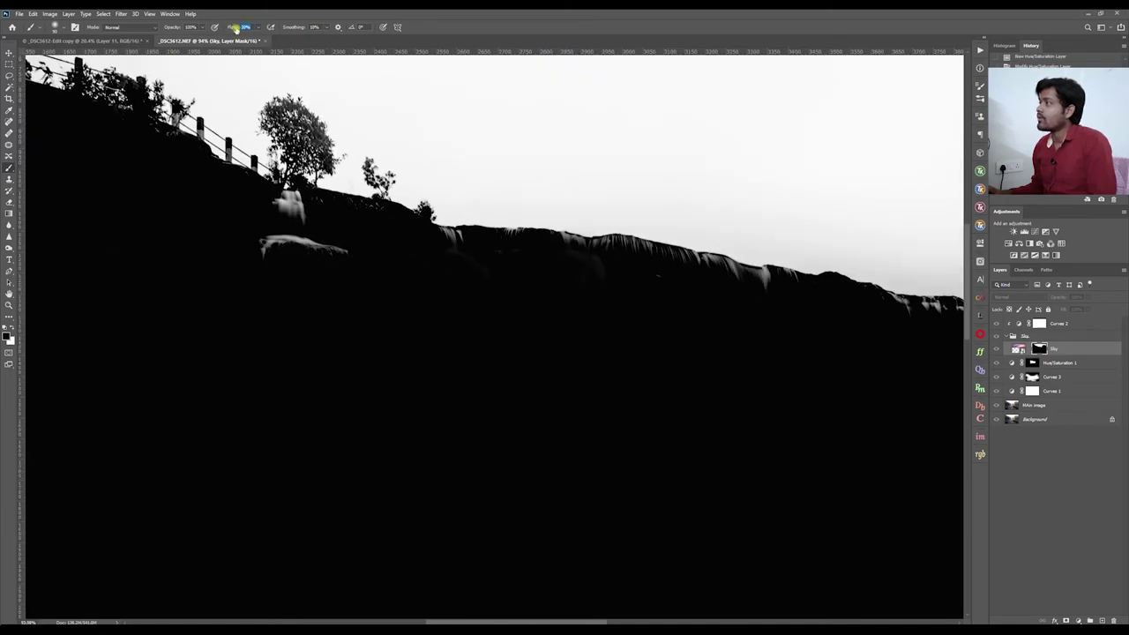
scroll(280, 284, "up", 3)
right_click(292, 159, "alt")
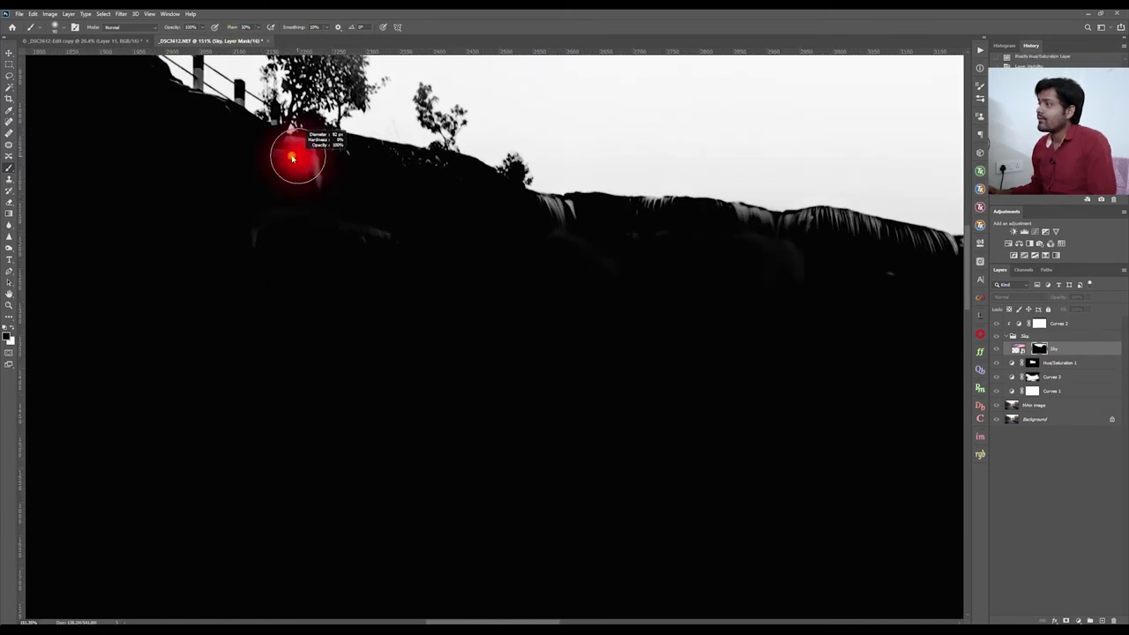
mouse_move(265, 159)
left_mouse_down()
mouse_move(298, 139)
mouse_move(311, 150)
mouse_move(288, 178)
mouse_move(259, 183)
mouse_move(302, 140)
mouse_move(339, 197)
mouse_move(260, 257)
mouse_move(267, 230)
mouse_move(435, 230)
mouse_move(428, 244)
mouse_move(520, 211)
mouse_move(632, 215)
mouse_move(527, 278)
mouse_move(652, 237)
mouse_move(640, 220)
mouse_move(610, 214)
mouse_move(777, 216)
left_mouse_up()
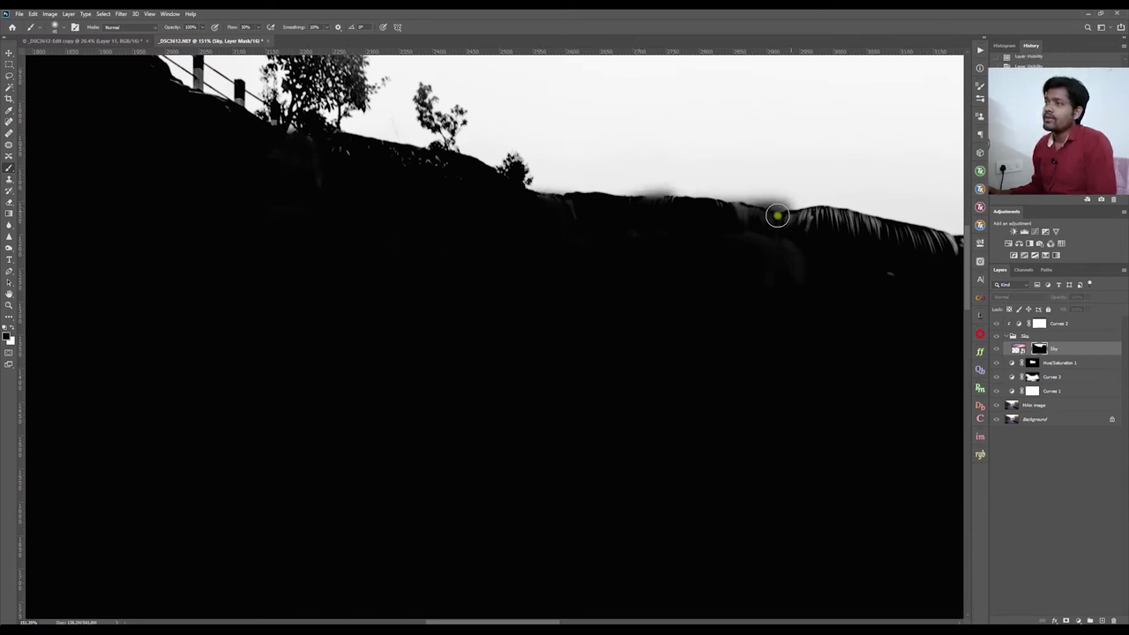
key("ctrl+z")
- Paint black over the grey streaks and stray speck just below the left and central waterfall rim in the Sky mask, resizing the brush as needed
scroll(700, 237, "down", 2)
scroll(672, 238, "up", 3)
right_click(583, 232)
mouse_move(581, 233)
left_mouse_down()
mouse_move(570, 234)
mouse_move(635, 235)
left_mouse_up()
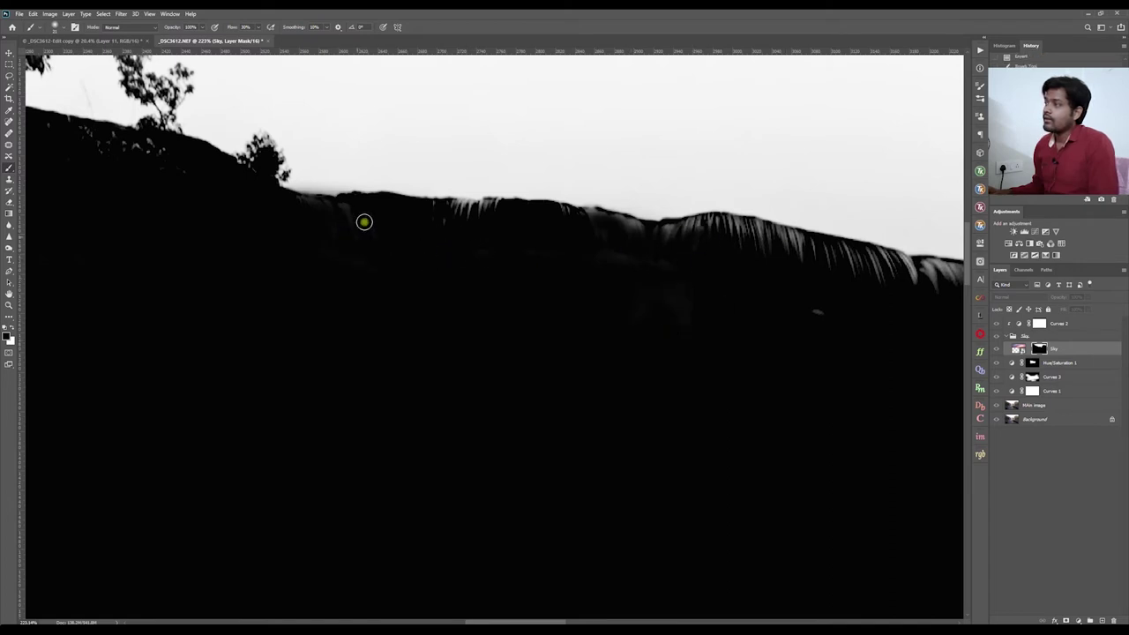
left_click_drag(655, 330, 482, 287)
right_click(482, 288, "alt")
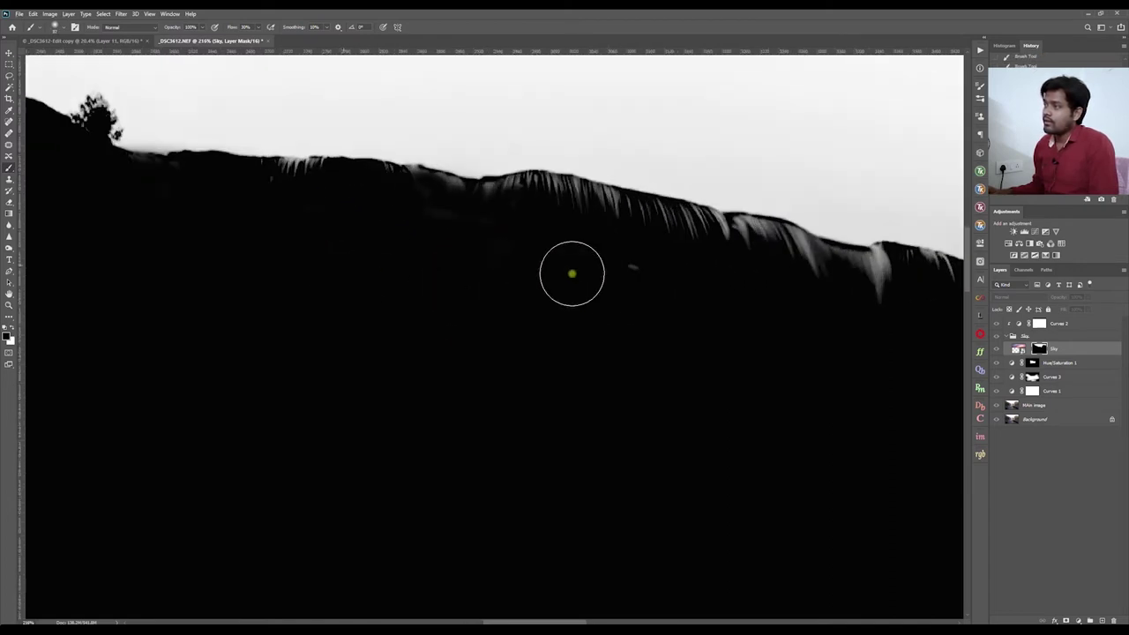
left_click_drag(690, 261, 607, 286)
scroll(585, 280, "down", 3)
left_click_drag(918, 327, 694, 306)
right_click(617, 295, "alt")
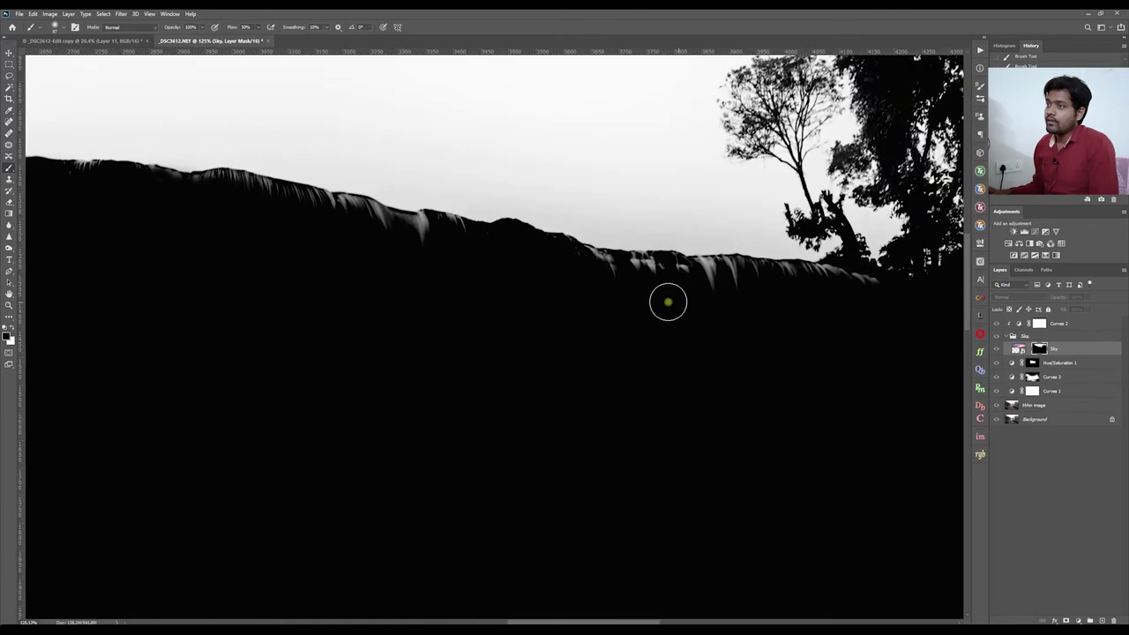
mouse_move(743, 271)
left_mouse_down()
mouse_move(824, 282)
mouse_move(686, 292)
mouse_move(674, 264)
mouse_move(651, 274)
mouse_move(659, 286)
mouse_move(643, 268)
mouse_move(802, 278)
left_mouse_up()
key("ctrl+z")
mouse_move(602, 263)
left_mouse_down()
mouse_move(643, 259)
mouse_move(662, 221)
left_mouse_up()
scroll(662, 222, "up", 2)
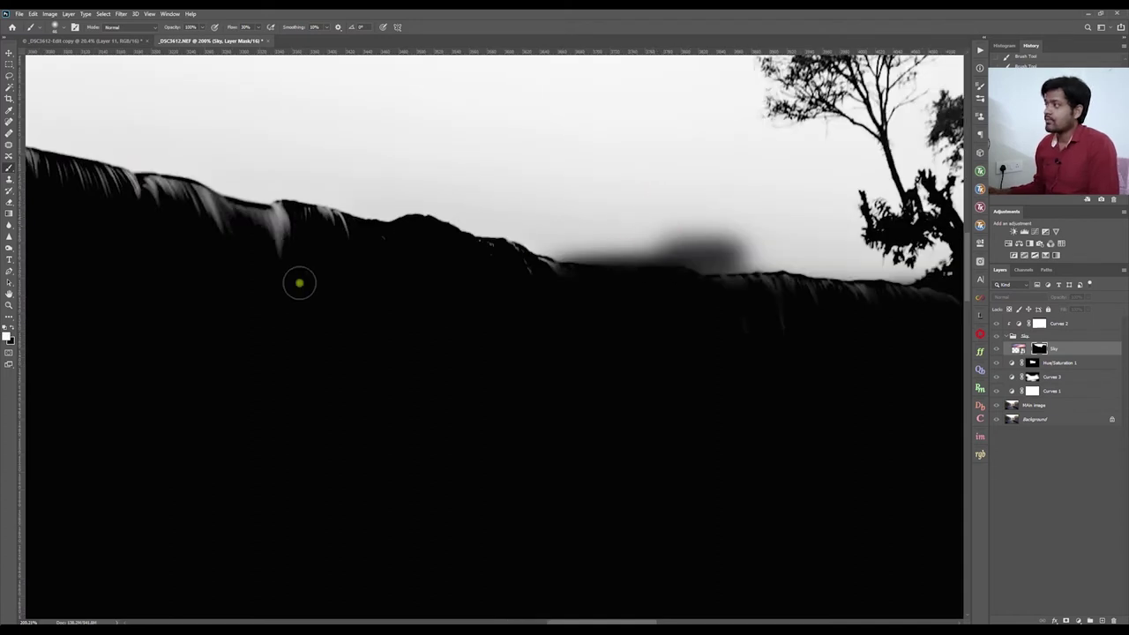
mouse_move(661, 232)
left_mouse_down()
mouse_move(727, 247)
mouse_move(574, 250)
mouse_move(736, 251)
mouse_move(698, 248)
mouse_move(722, 260)
mouse_move(646, 210)
mouse_move(686, 227)
left_mouse_up()
key("ctrl+z")
key("ctrl+alt+z")
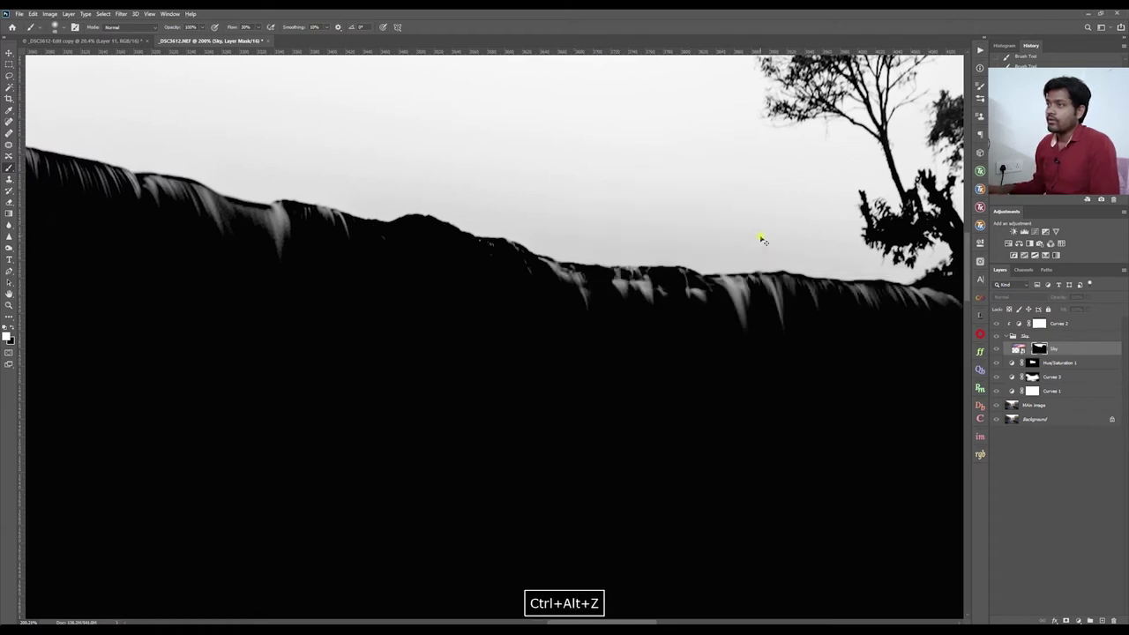
key("ctrl+alt+z")
- Paint black over the lower ends of the grey streaks beneath the right-hand waterfall rim in the Sky mask
right_click(661, 325, "alt")
mouse_move(750, 311)
left_mouse_down()
mouse_move(802, 300)
mouse_move(683, 310)
left_mouse_up()
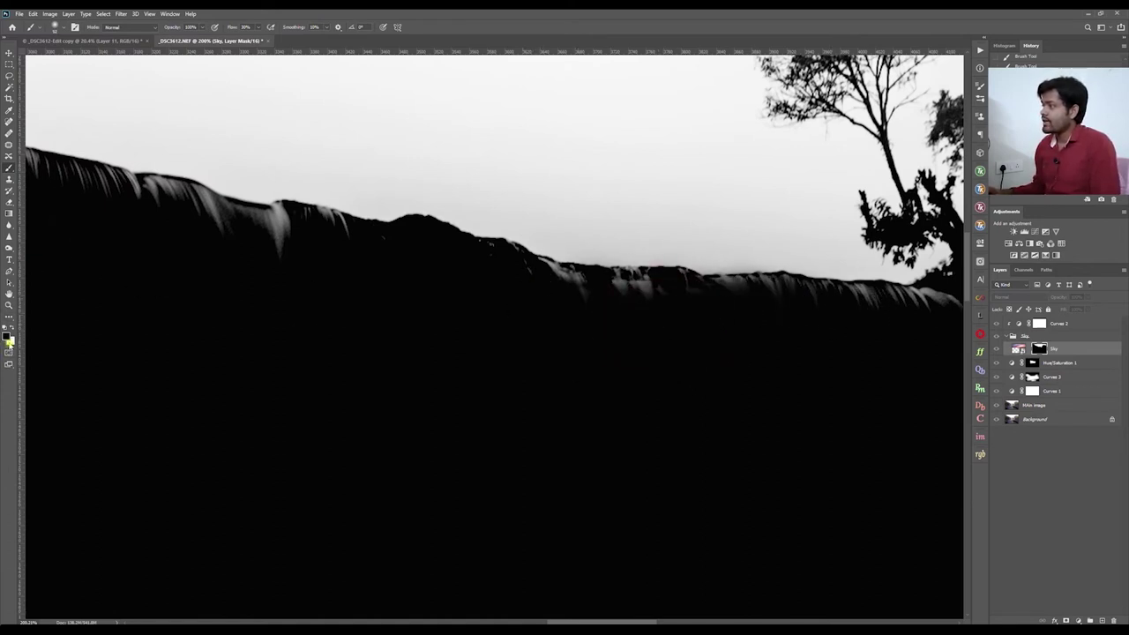
key("x")
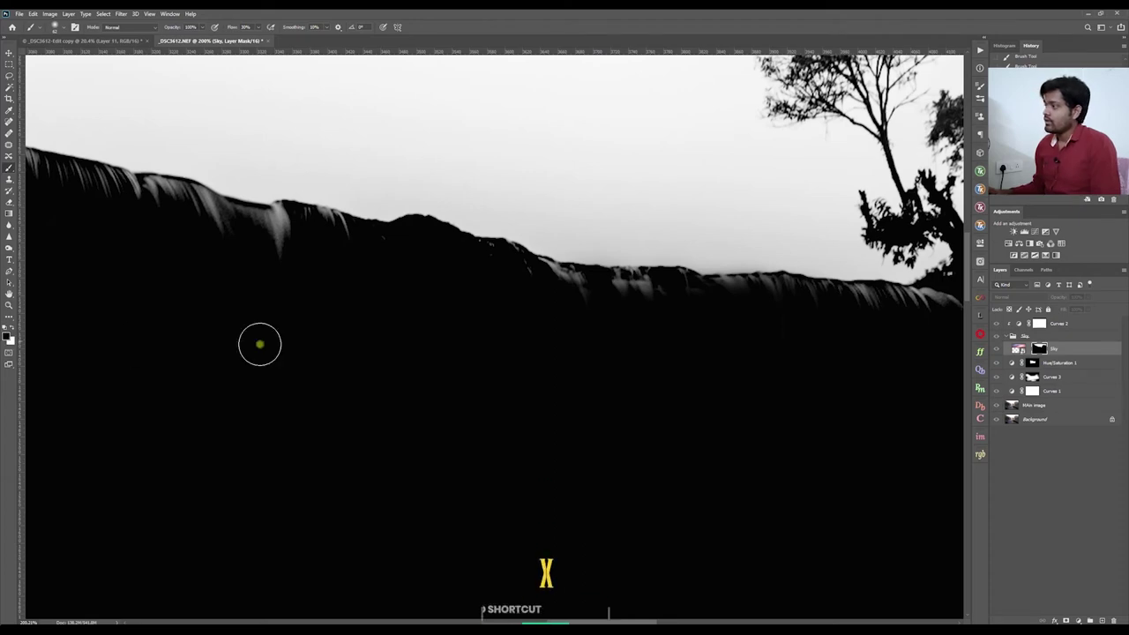
scroll(529, 312, "right", 5)
mouse_move(665, 291)
left_mouse_down()
mouse_move(674, 282)
mouse_move(653, 282)
mouse_move(794, 280)
left_mouse_up()
- Paint black with a smaller brush over the long grey streaks beside the central rocky hump in the Sky mask
right_click(681, 276, "alt")
mouse_move(462, 258)
left_mouse_down()
mouse_move(363, 258)
mouse_move(435, 247)
mouse_move(383, 268)
left_mouse_up()
scroll(604, 293, "down", 3)
scroll(252, 234, "up", 5)
mouse_move(315, 252)
left_mouse_down()
mouse_move(262, 209)
mouse_move(454, 265)
left_mouse_up()
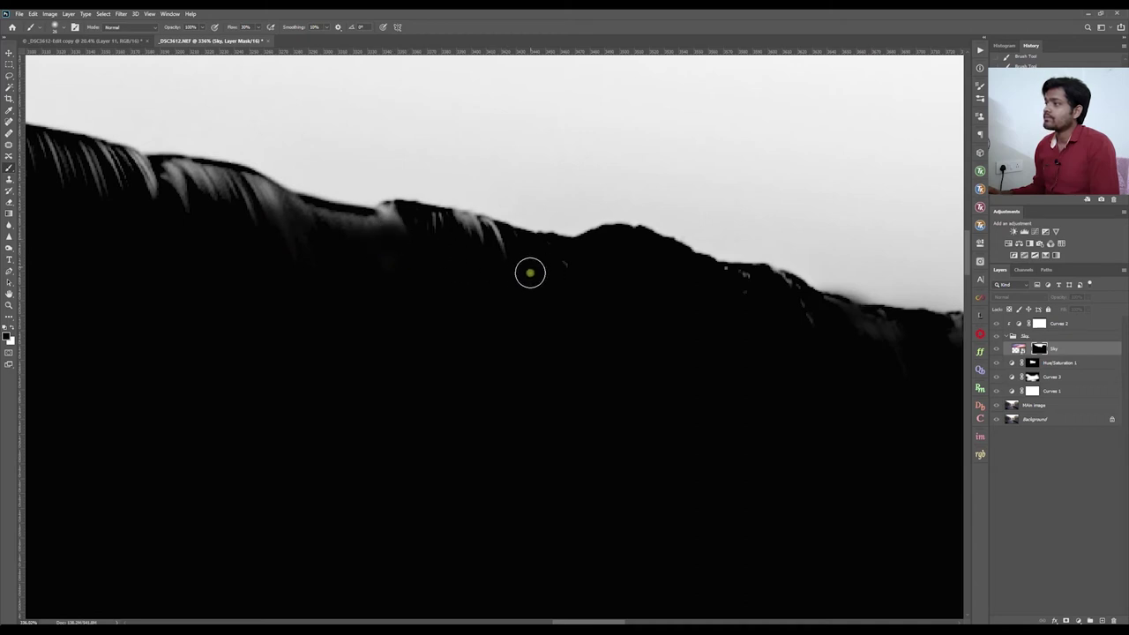
- Set the Burn tool to Midtones at 20% exposure and darken the remaining grey streaks along the left waterfall rim of the Sky mask
left_click(10, 250)
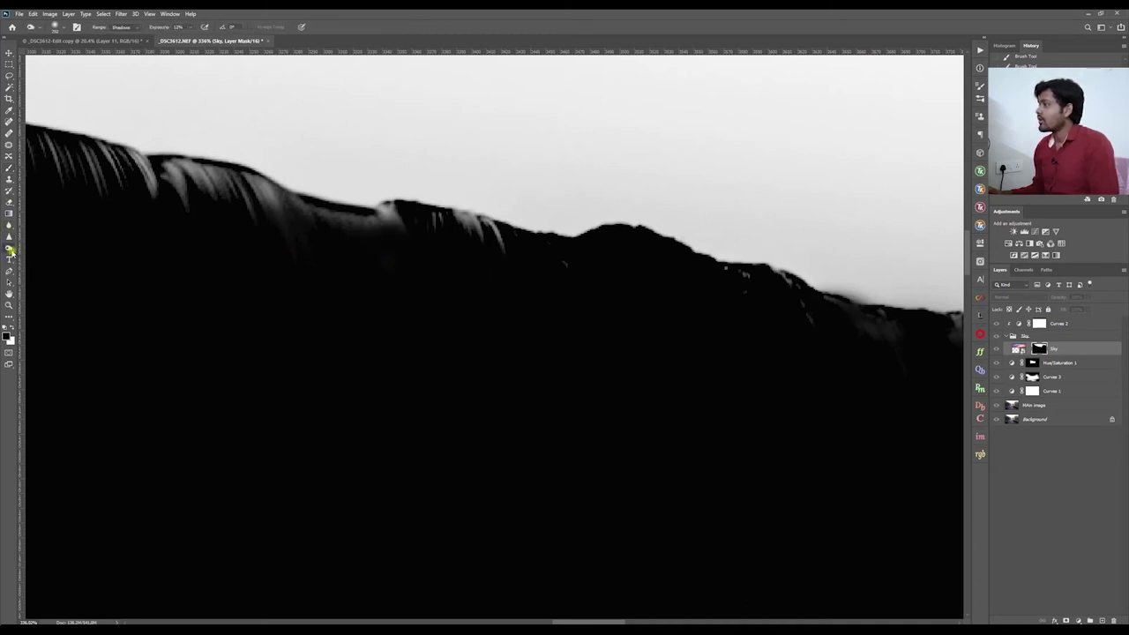
left_click(123, 28)
left_click(127, 41)
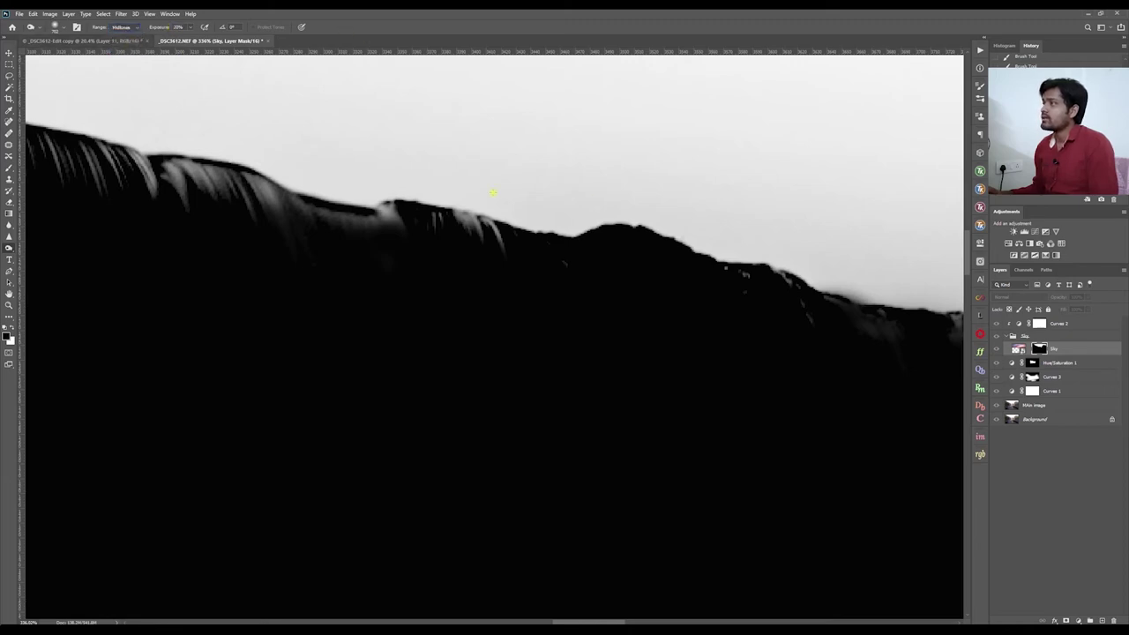
scroll(481, 256, "down", 4)
left_click_drag(412, 243, 140, 235)
scroll(102, 225, "up", 1)
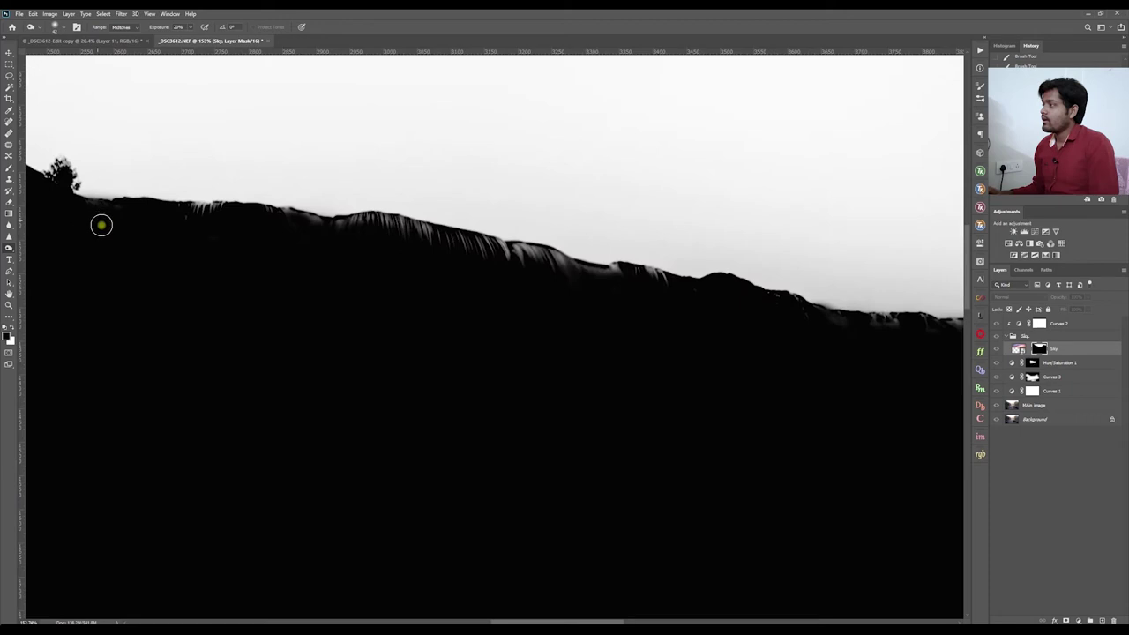
scroll(101, 225, "up", 5)
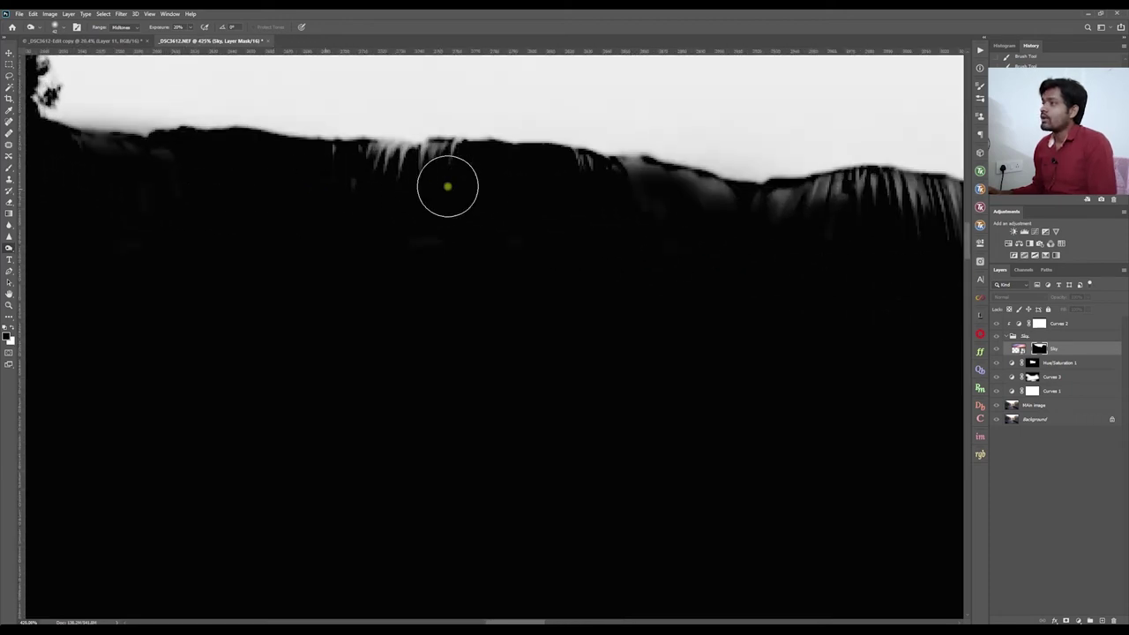
mouse_move(413, 176)
left_mouse_down()
mouse_move(377, 175)
mouse_move(449, 152)
mouse_move(423, 150)
left_mouse_up()
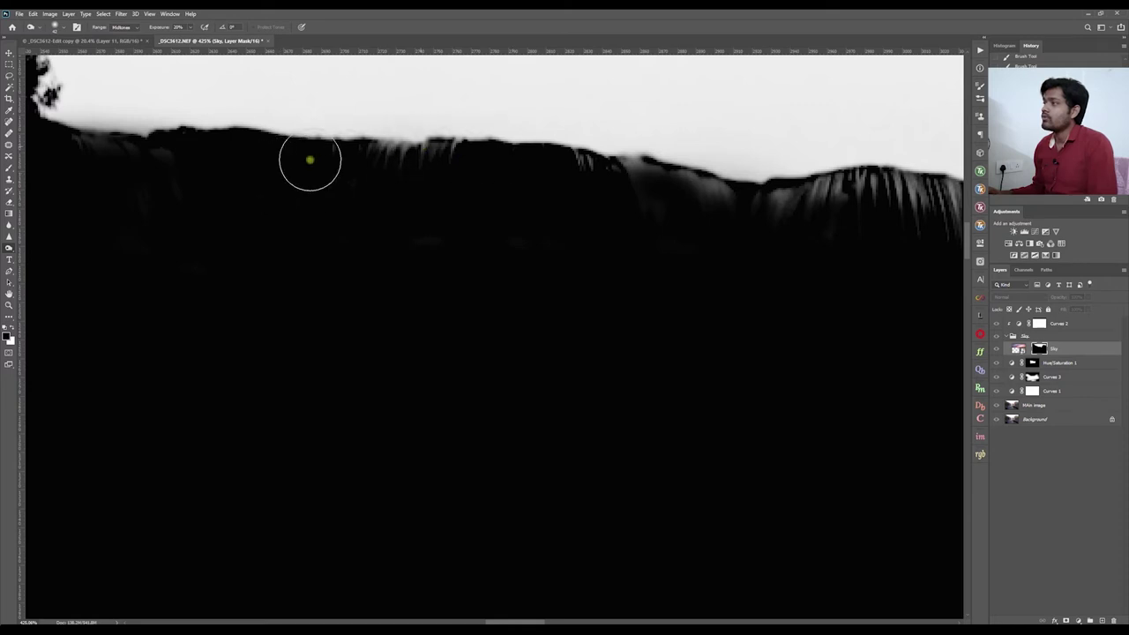
left_click_drag(254, 149, 49, 130)
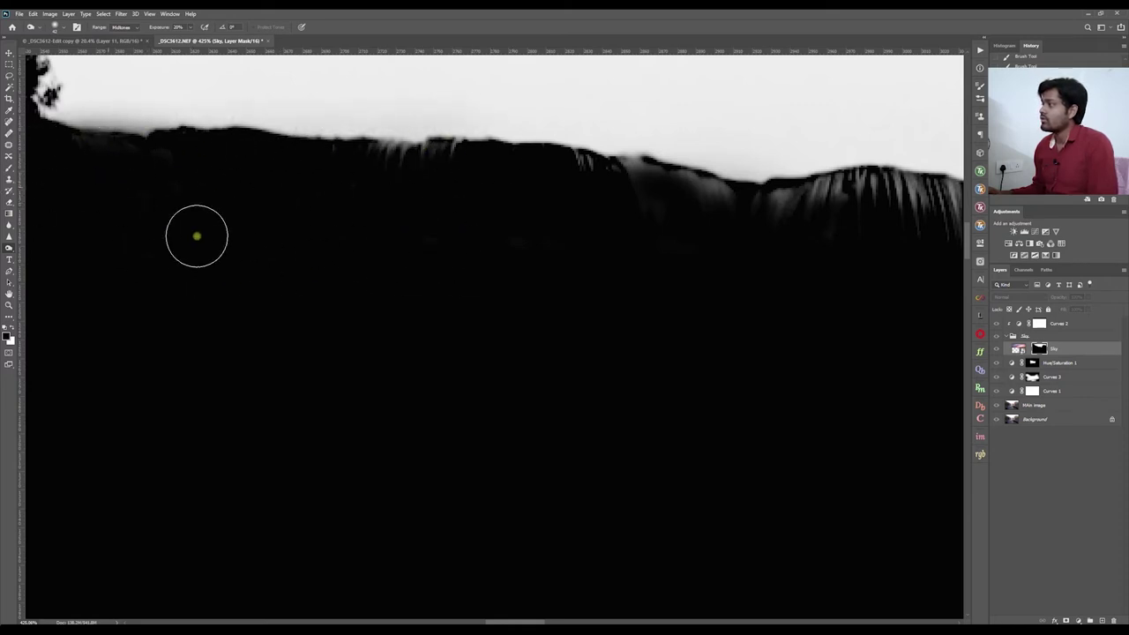
- Raise the Burn exposure to 28% and darken the grey streaks along the central waterfall rim in the Sky mask
left_click_drag(164, 29, 171, 29)
mouse_move(363, 172)
left_mouse_down()
mouse_move(557, 161)
mouse_move(546, 174)
left_mouse_up()
mouse_move(578, 215)
left_mouse_down()
mouse_move(812, 222)
mouse_move(761, 214)
mouse_move(728, 226)
mouse_move(814, 230)
mouse_move(849, 244)
left_mouse_up()
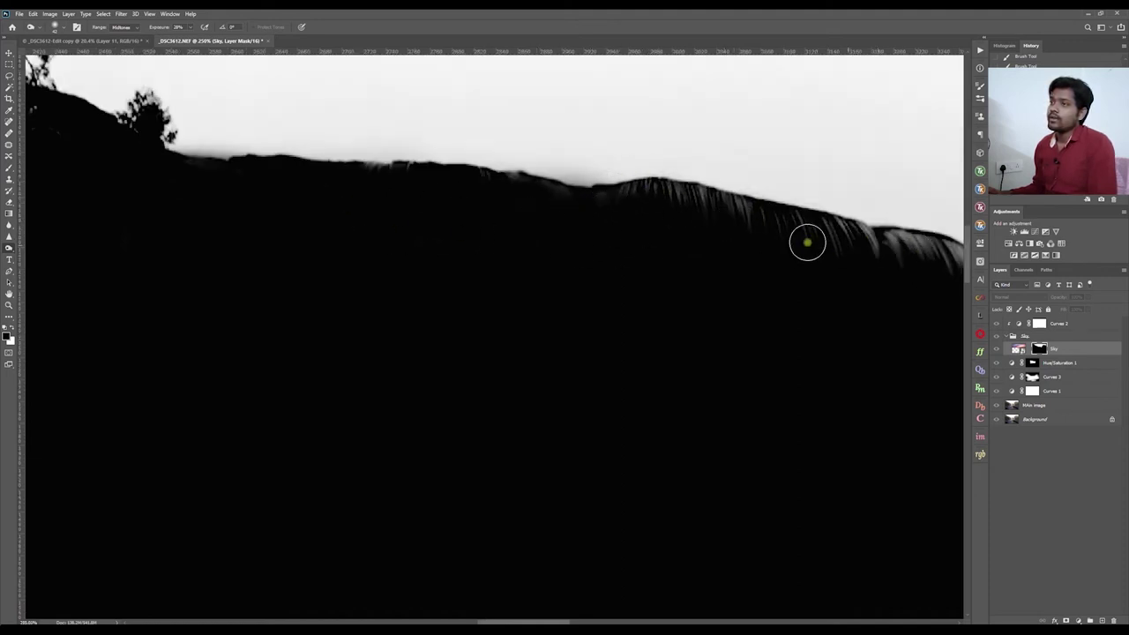
scroll(380, 159, "down", 5)
scroll(671, 200, "up", 4)
mouse_move(671, 202)
left_mouse_down()
mouse_move(592, 207)
mouse_move(783, 230)
mouse_move(727, 234)
mouse_move(416, 148)
mouse_move(349, 145)
mouse_move(591, 202)
mouse_move(636, 203)
mouse_move(590, 184)
mouse_move(688, 206)
left_mouse_up()
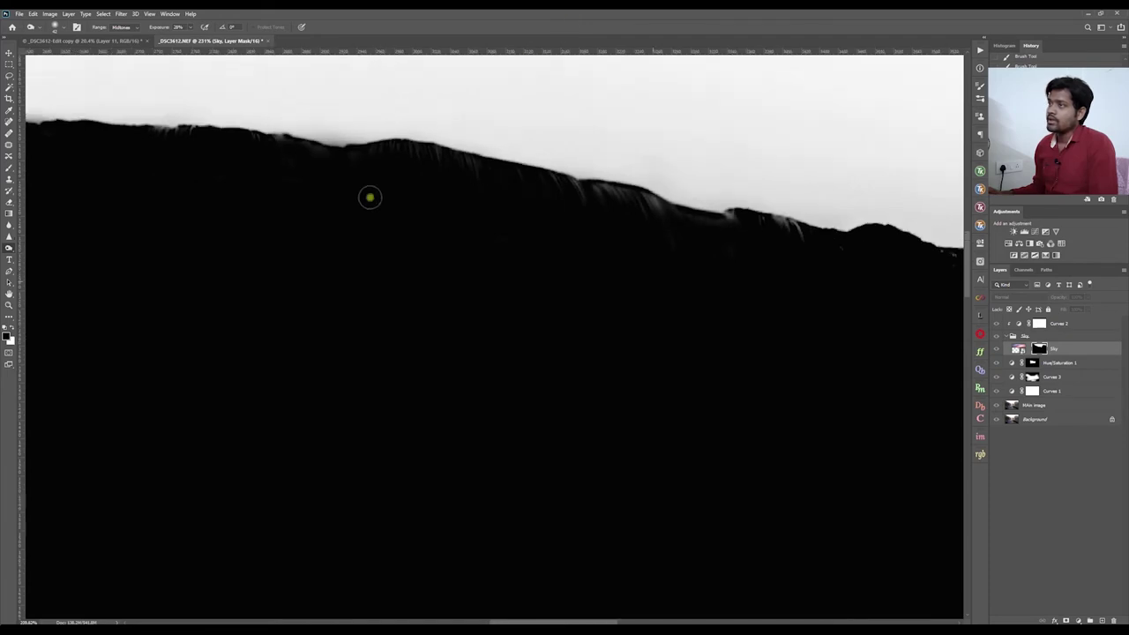
- Enlarge the Burn brush and darken the streaks along the right-hand waterfall rim up to the trees in the Sky mask
scroll(512, 228, "down", 5)
scroll(635, 256, "up", 3)
right_click(681, 241, "alt")
left_click_drag(742, 247, 895, 244)
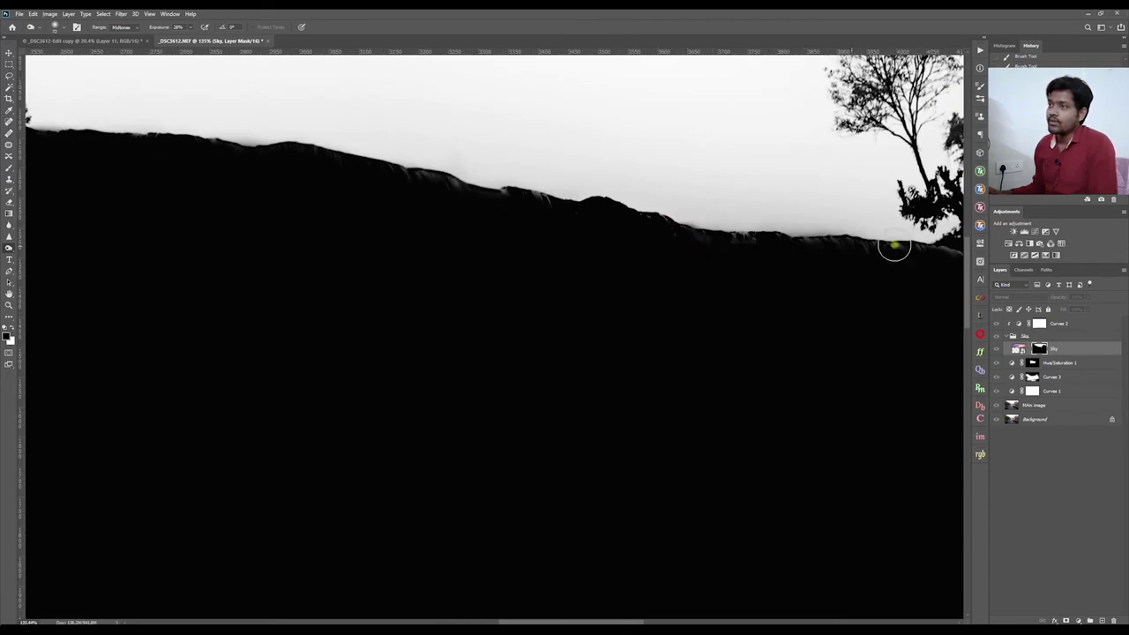
scroll(405, 179, "down", 5)
scroll(711, 257, "up", 5)
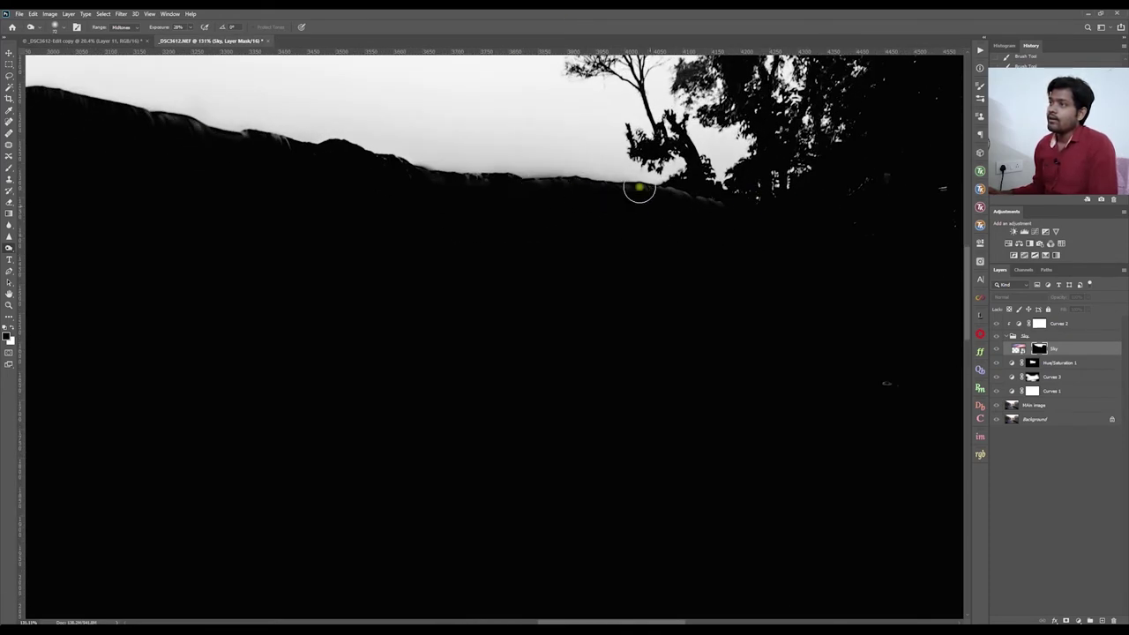
- Examine the rest of the Sky mask around the right-hand trees and the left-hand railing, adjusting the Burn brush size
scroll(714, 317, "down", 2)
key("bracketright")
key("bracketright")
key("bracketright")
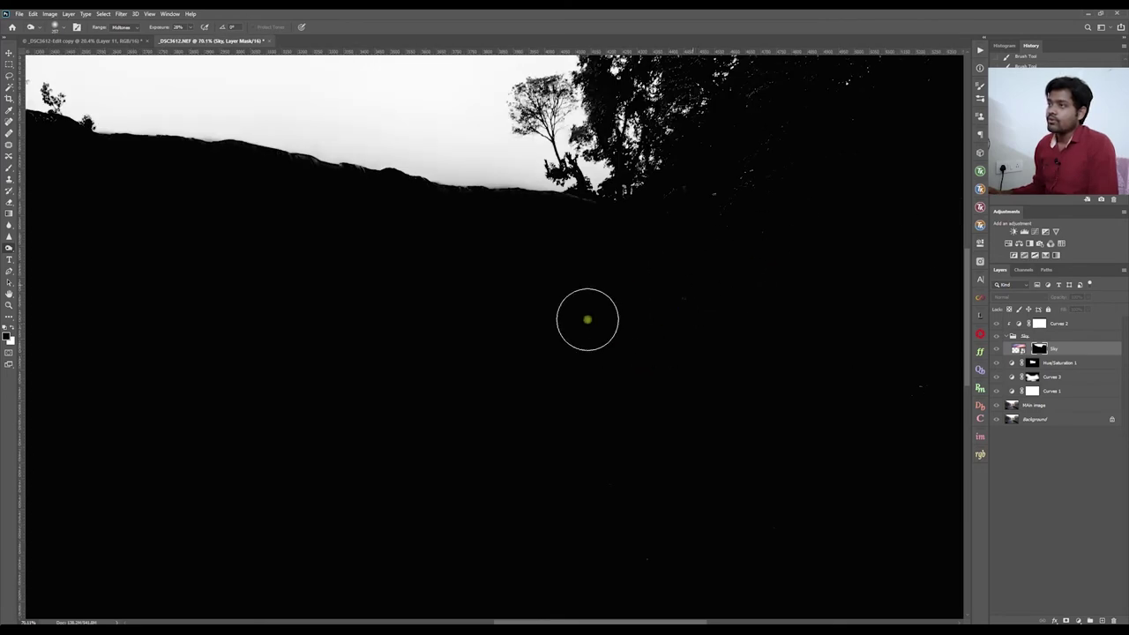
scroll(585, 366, "down", 3)
right_click(719, 300, "alt")
key("bracketleft")
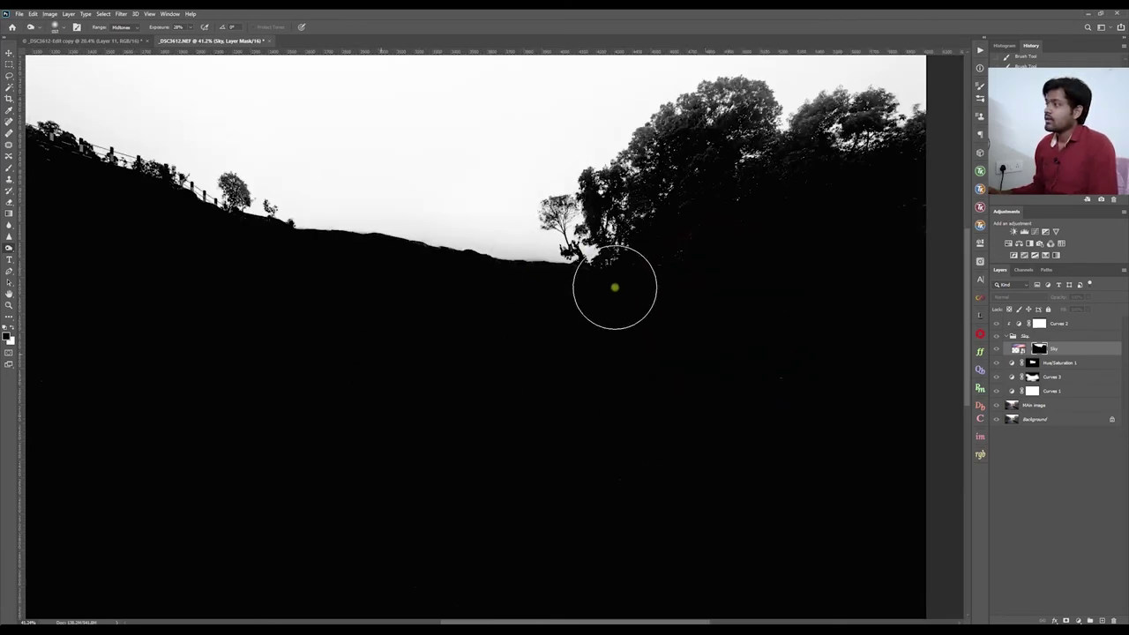
scroll(615, 287, "down", 2)
scroll(344, 239, "up", 2)
key("bracketleft")
key("bracketleft")
key("bracketleft")
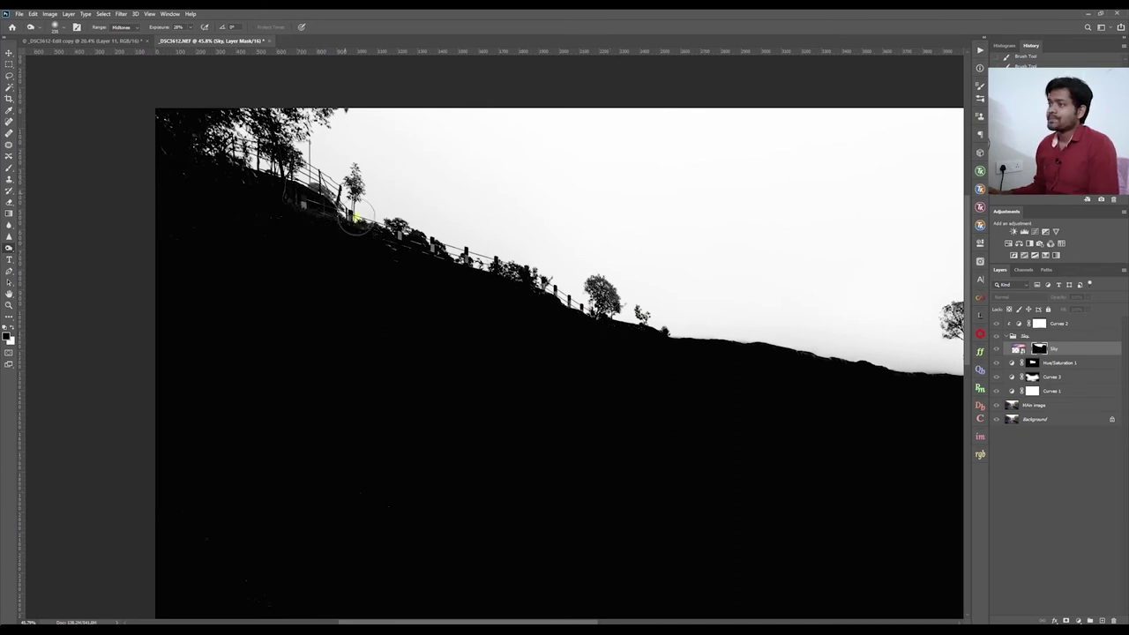
scroll(502, 345, "down", 2)
scroll(459, 335, "up", 1)
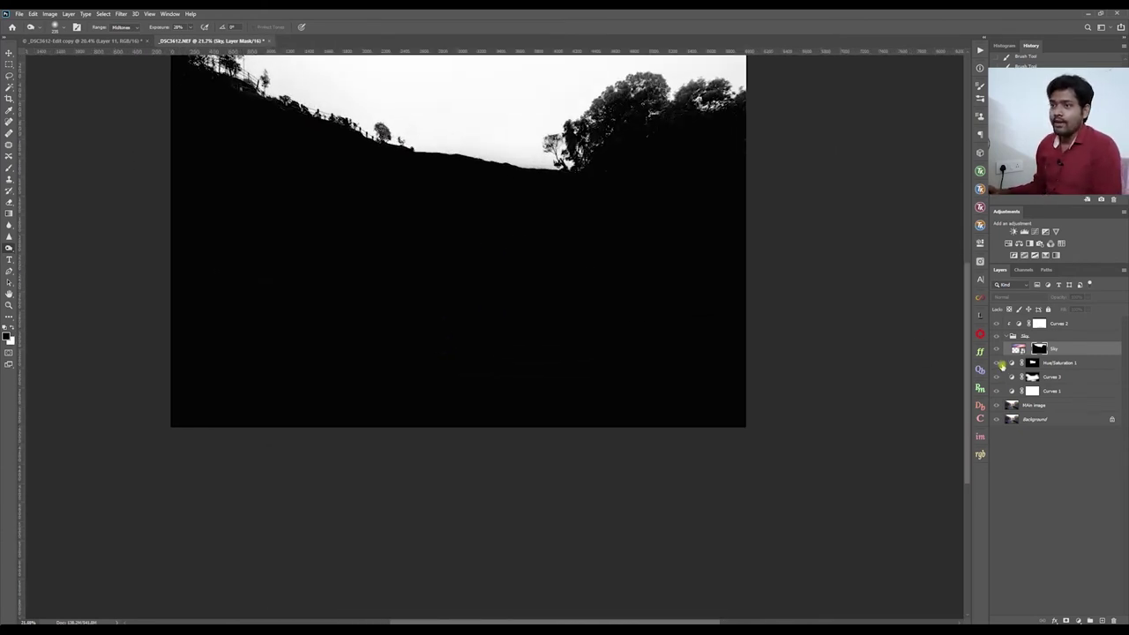
- Return from the mask view to the full image and examine the waterfall's upper edge and its blend with the sky
left_click(996, 339)
scroll(408, 153, "up", 5)
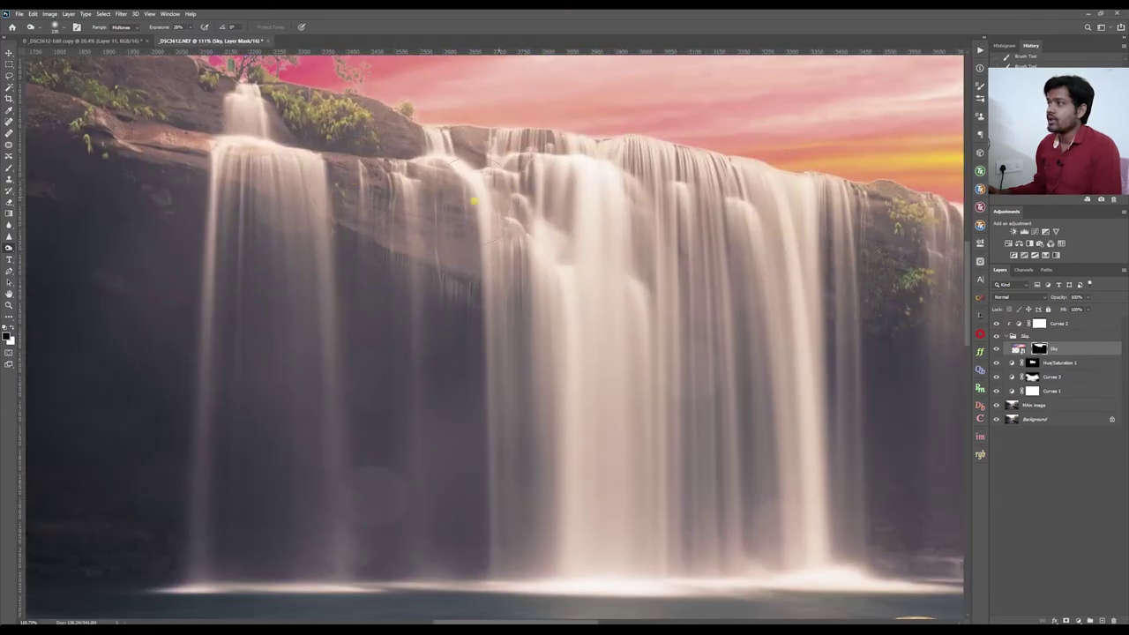
scroll(438, 208, "down", 5)
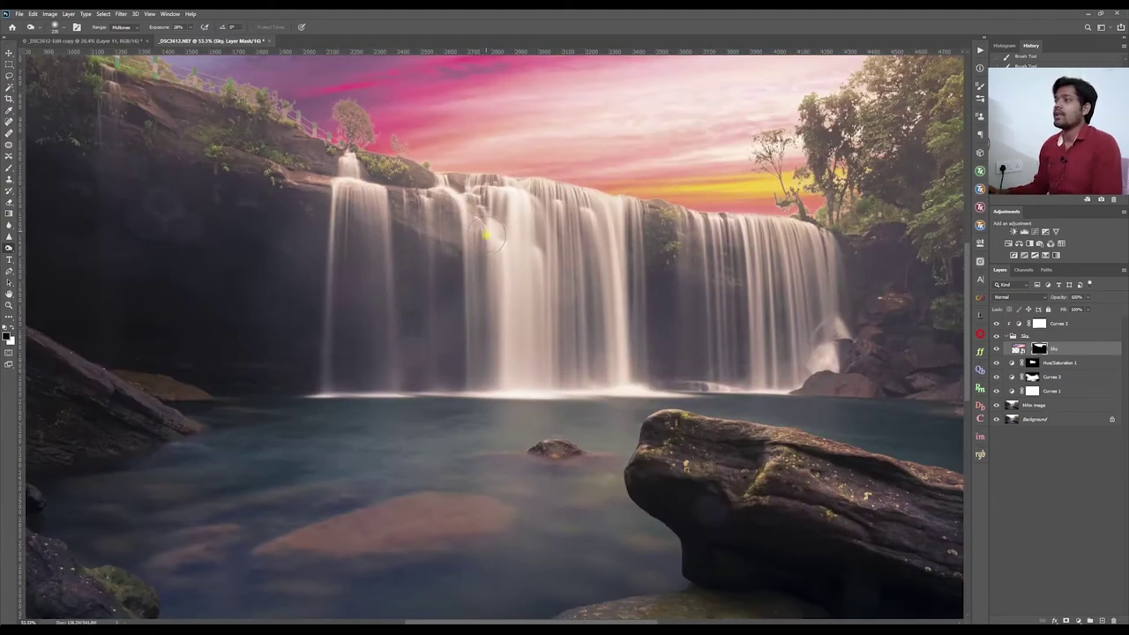
scroll(359, 221, "up", 1)
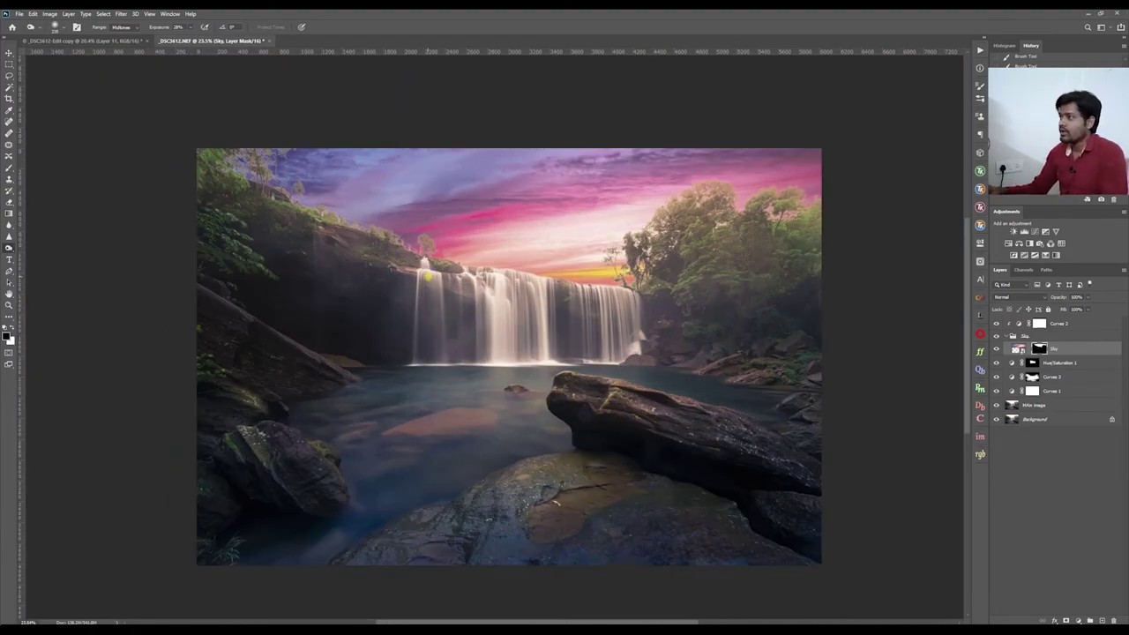
scroll(476, 278, "up", 1)
scroll(499, 246, "down", 2)
scroll(574, 283, "up", 2)
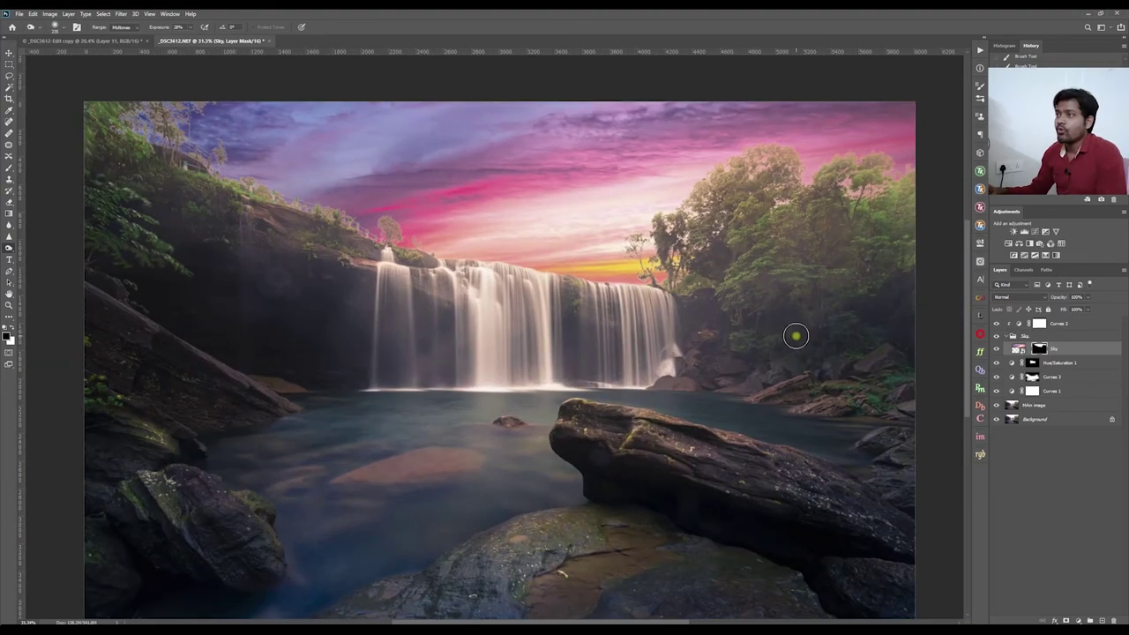
- Compare the image with and without the adjustment layers, examining the right-hand trees and waterfall rim against the original Background
left_click(1027, 337)
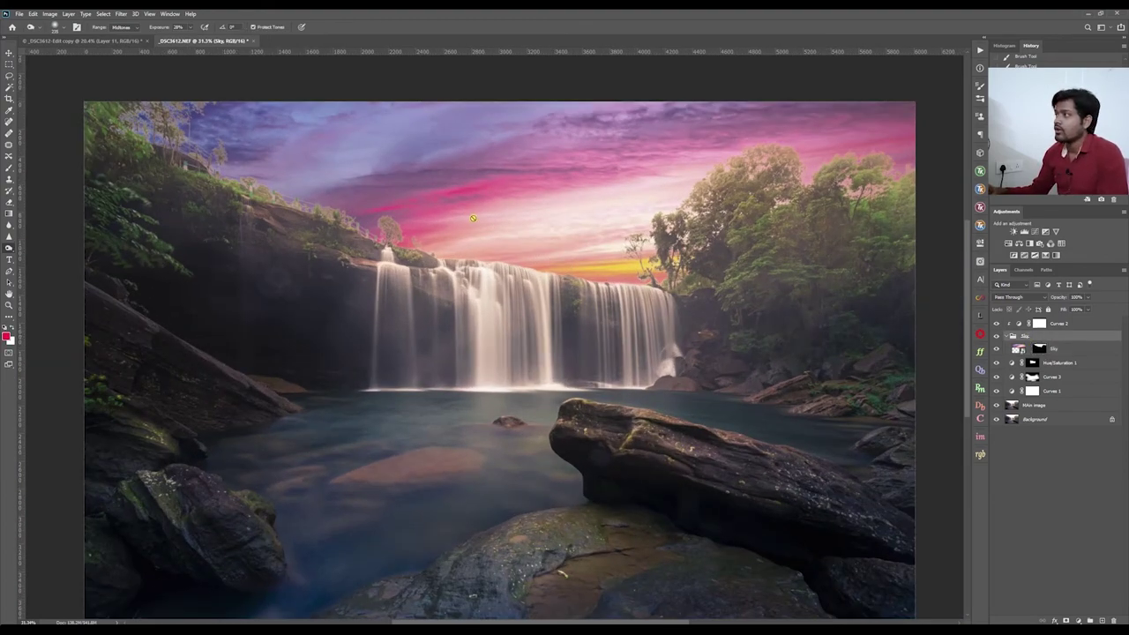
scroll(750, 206, "up", 2)
scroll(724, 165, "up", 3)
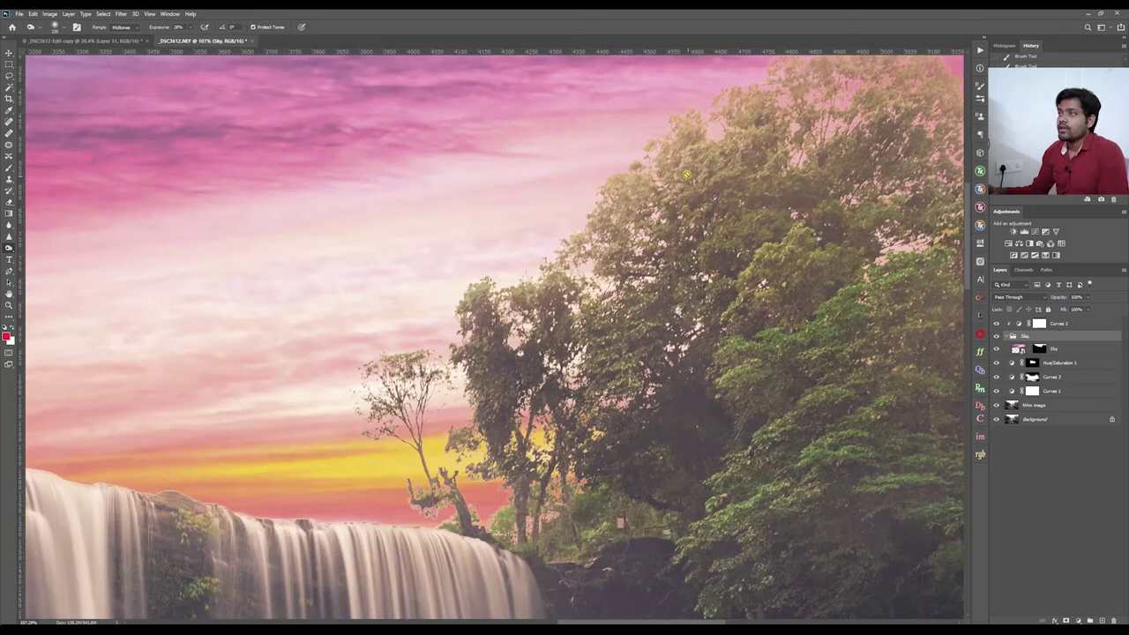
scroll(617, 260, "down", 3)
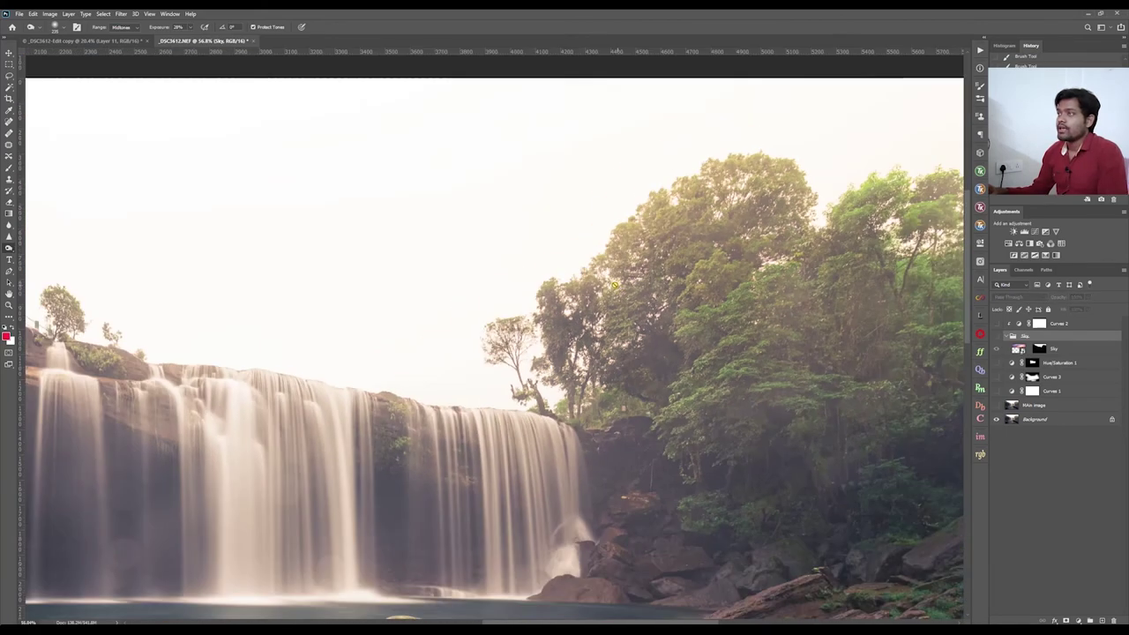
scroll(596, 231, "up", 4)
scroll(545, 206, "down", 2)
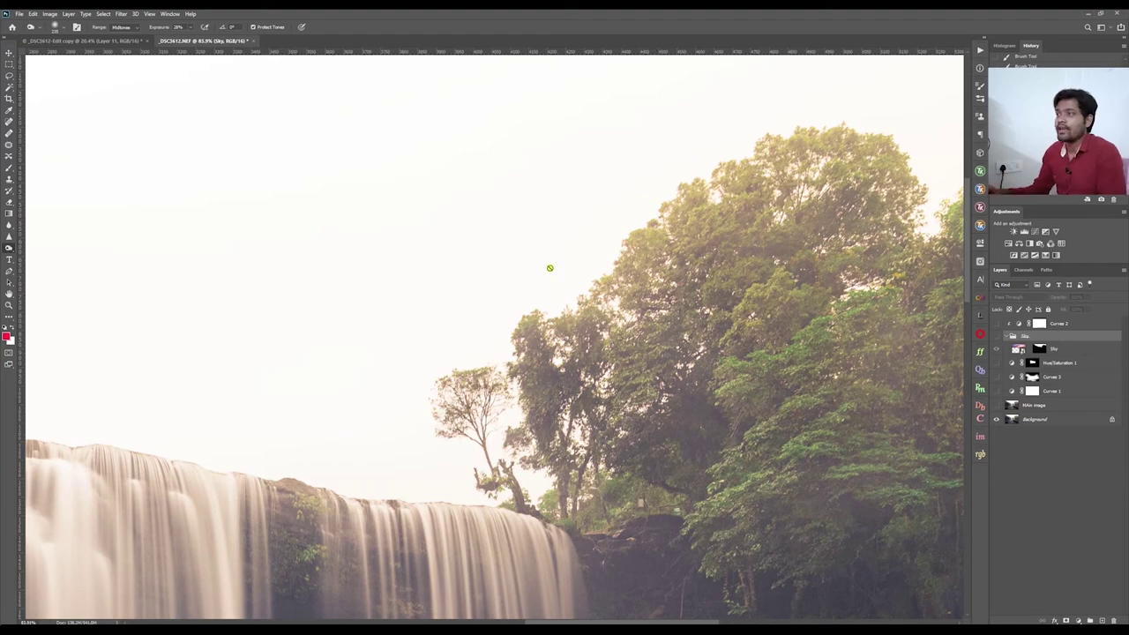
scroll(668, 242, "down", 5)
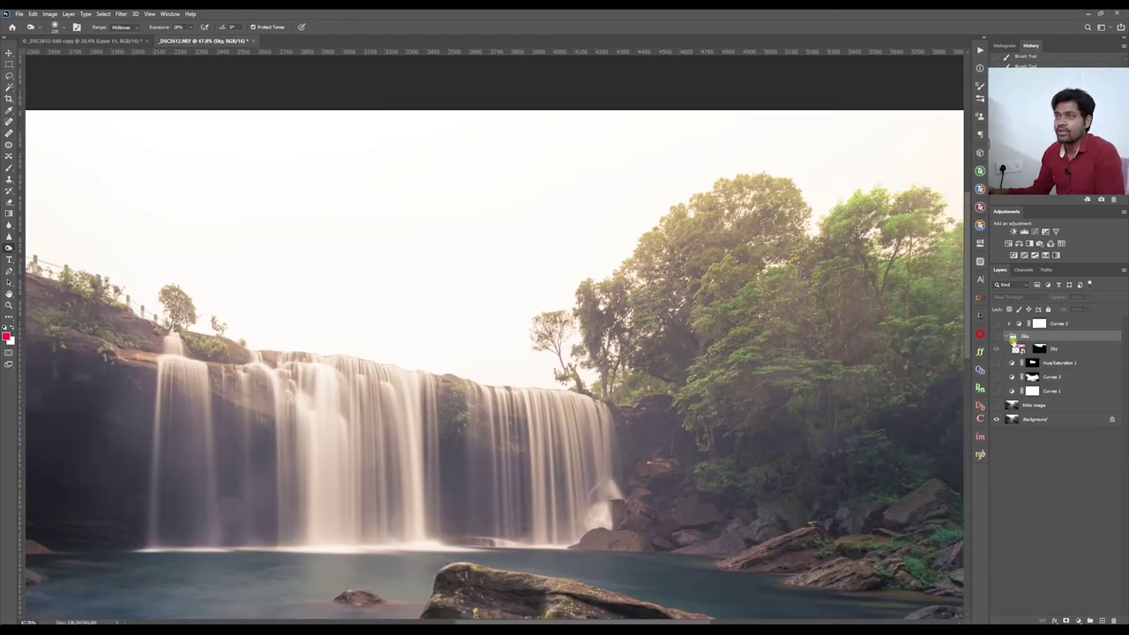
- Restore the visibility of all layers and examine how the right-hand tree edges blend with the sunset sky
left_click(1020, 350)
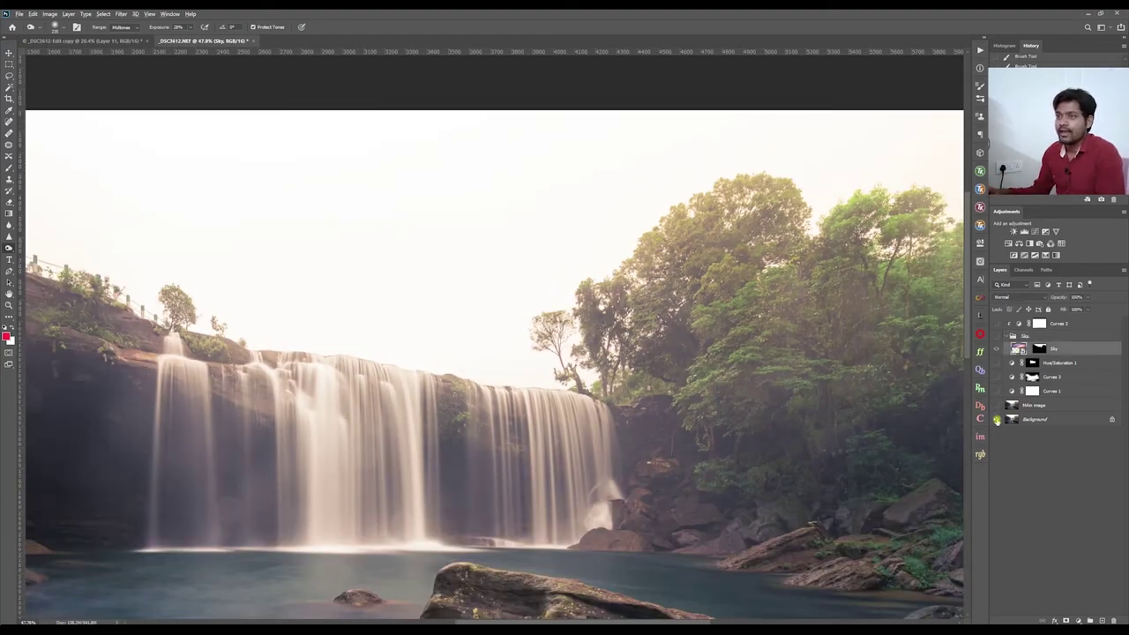
left_click(997, 420, "alt")
scroll(675, 214, "up", 2)
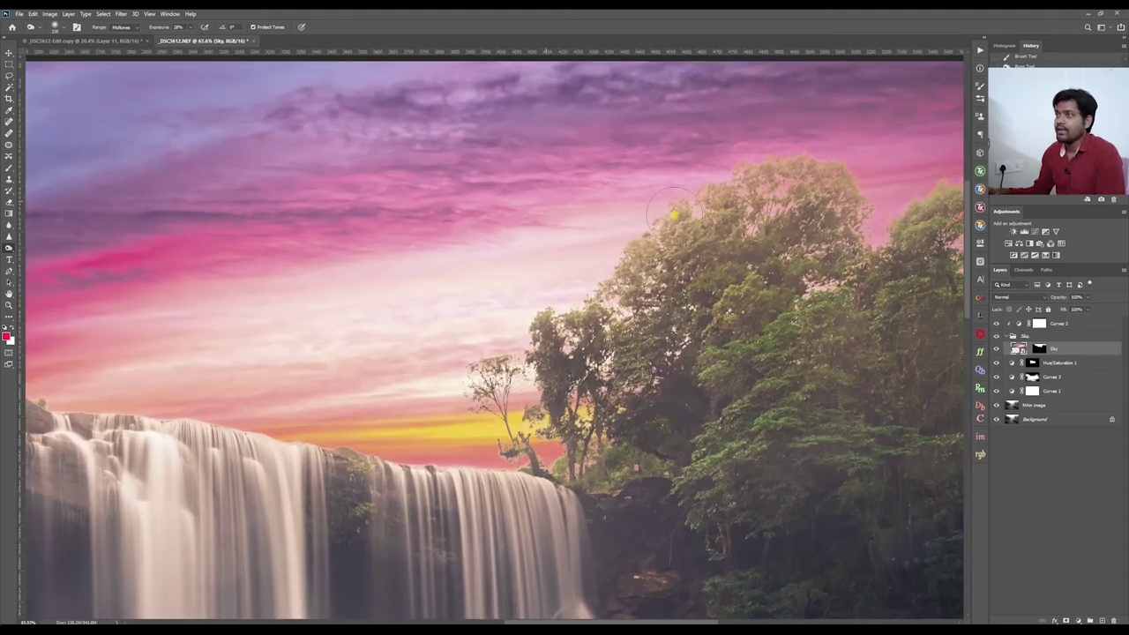
scroll(675, 214, "up", 3)
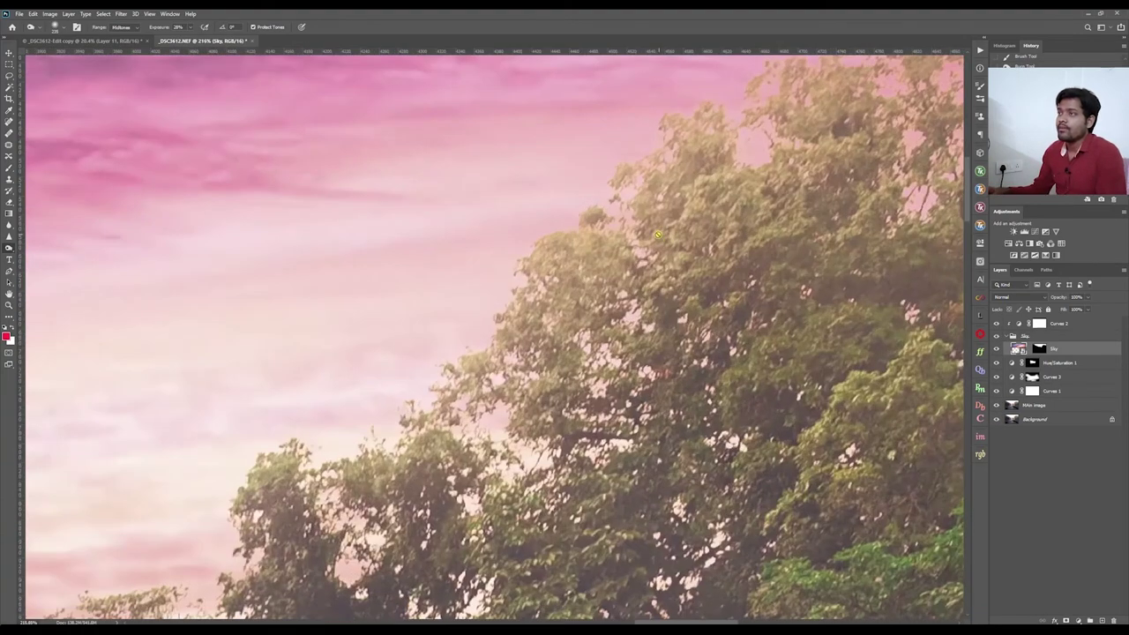
scroll(619, 258, "down", 3)
scroll(582, 273, "up", 3)
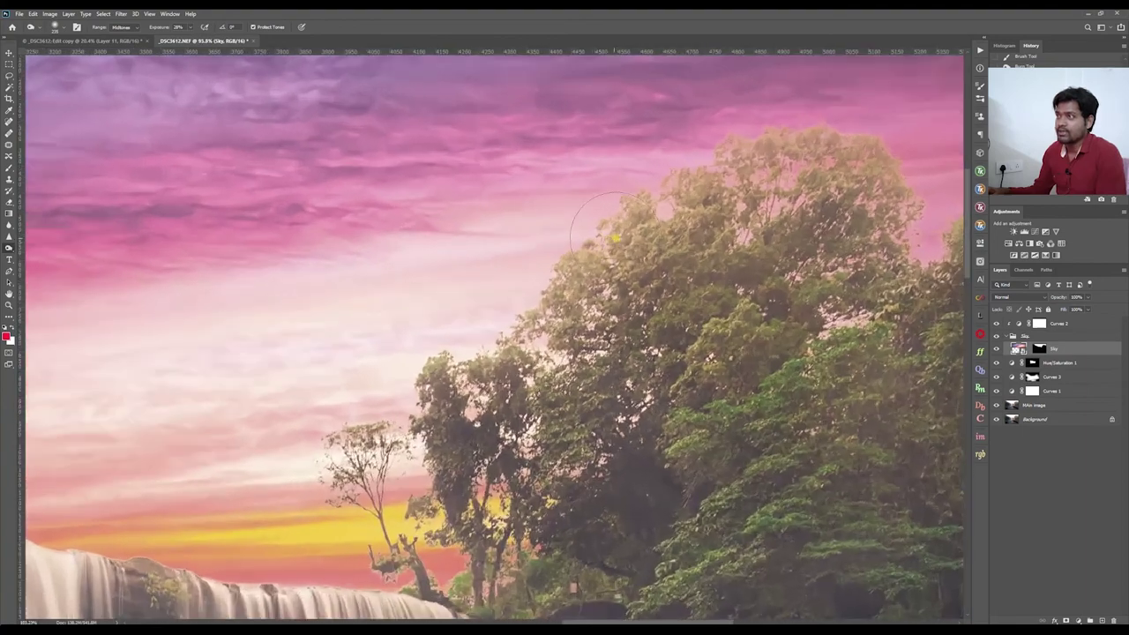
scroll(730, 178, "down", 5)
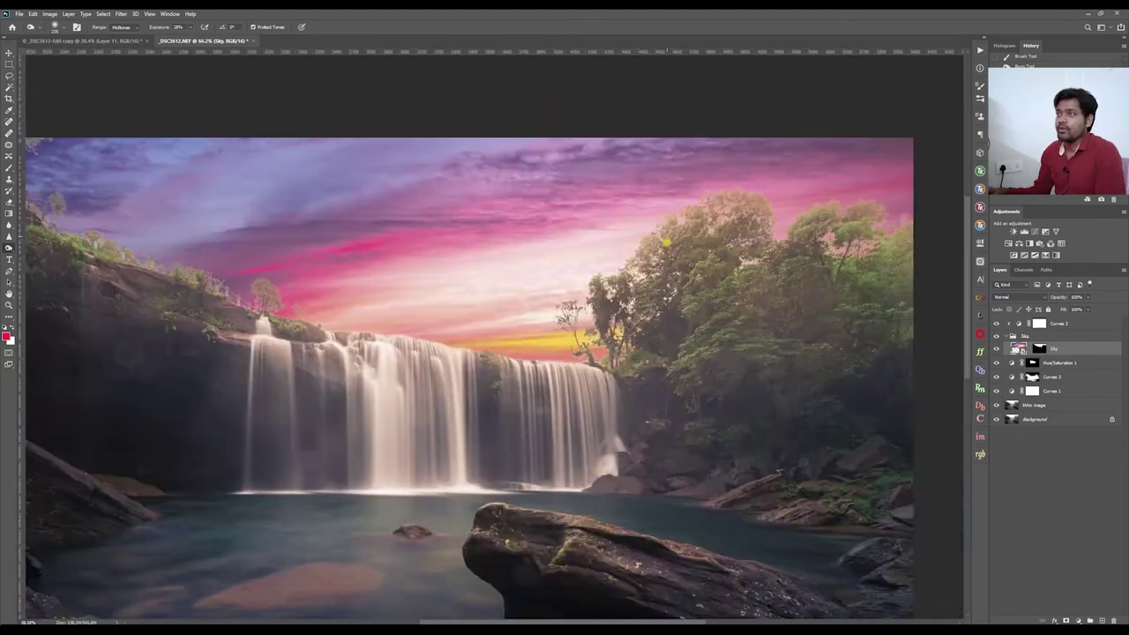
scroll(504, 266, "up", 1)
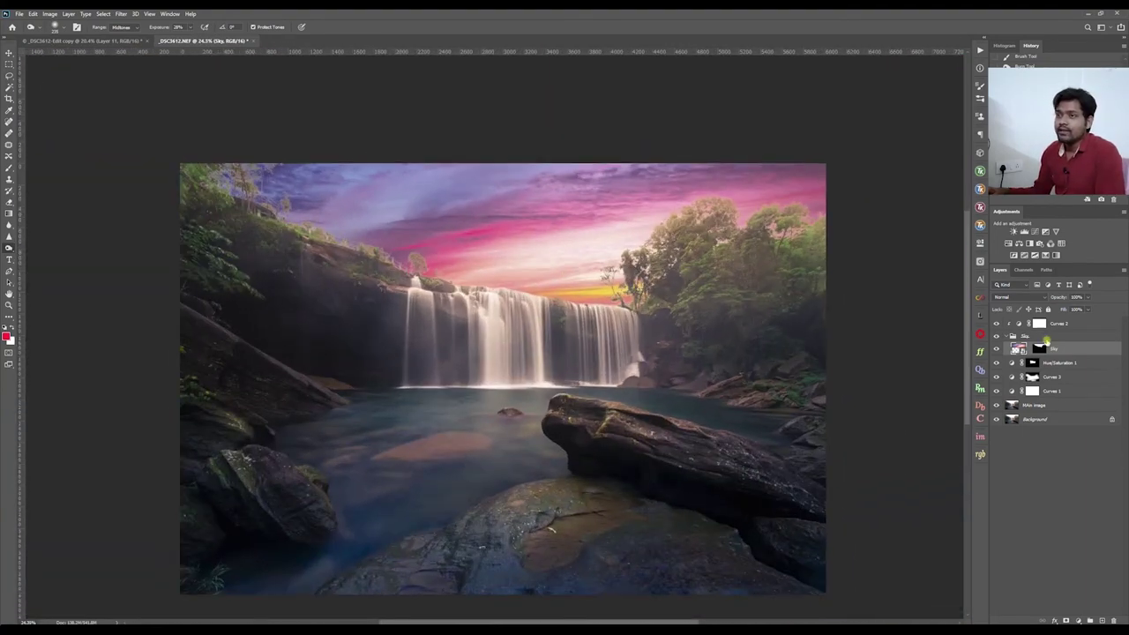
- Collapse the Sky group and compare the image with and without the Curves 2 adjustment
left_click(1041, 338)
left_click(1007, 337)
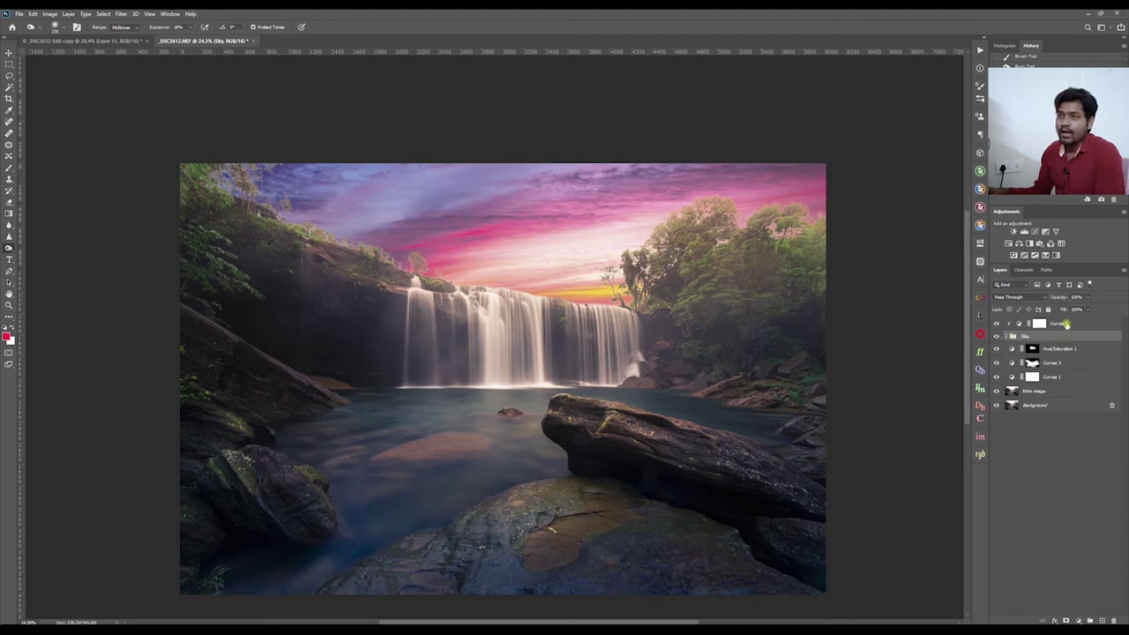
left_click(1065, 325)
left_click(997, 324)
left_click(997, 324)
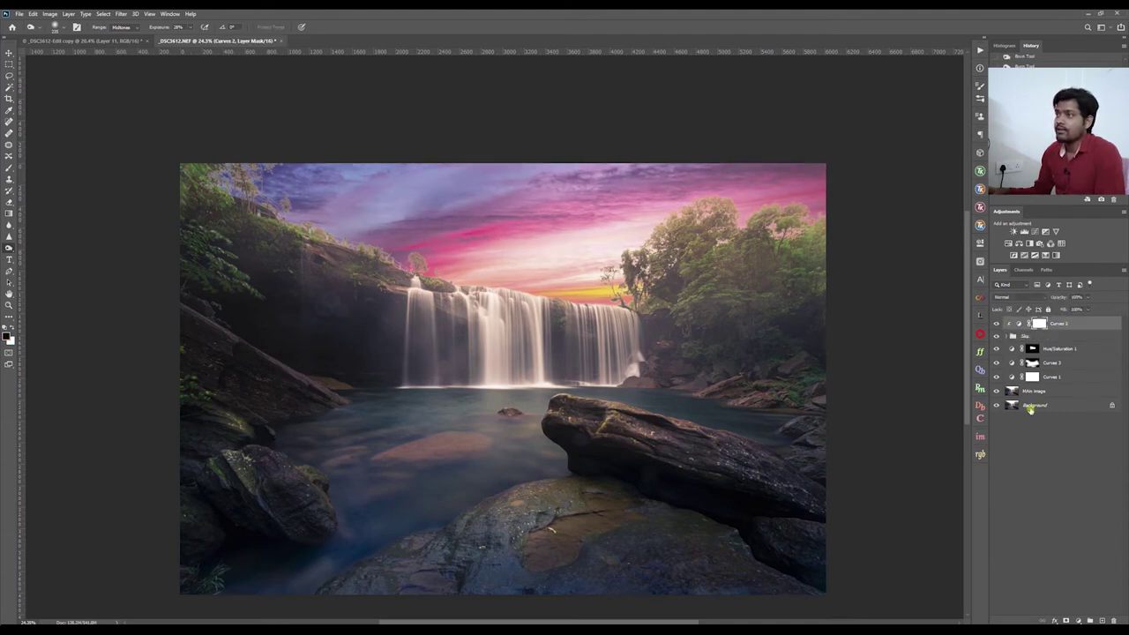
- Add a Curves adjustment above Curves 2, pulling the highlights down and lifting the shadows slightly for a darker result
left_click(1077, 620)
left_click(1061, 511)
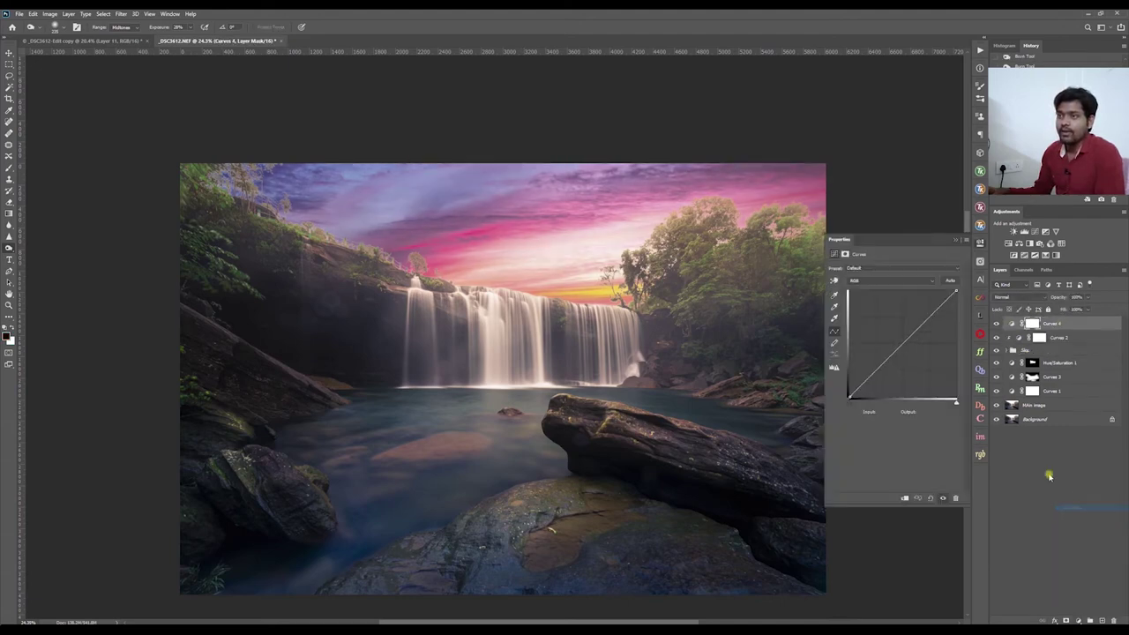
mouse_move(935, 326)
left_mouse_down()
mouse_move(935, 307)
mouse_move(937, 321)
left_mouse_up()
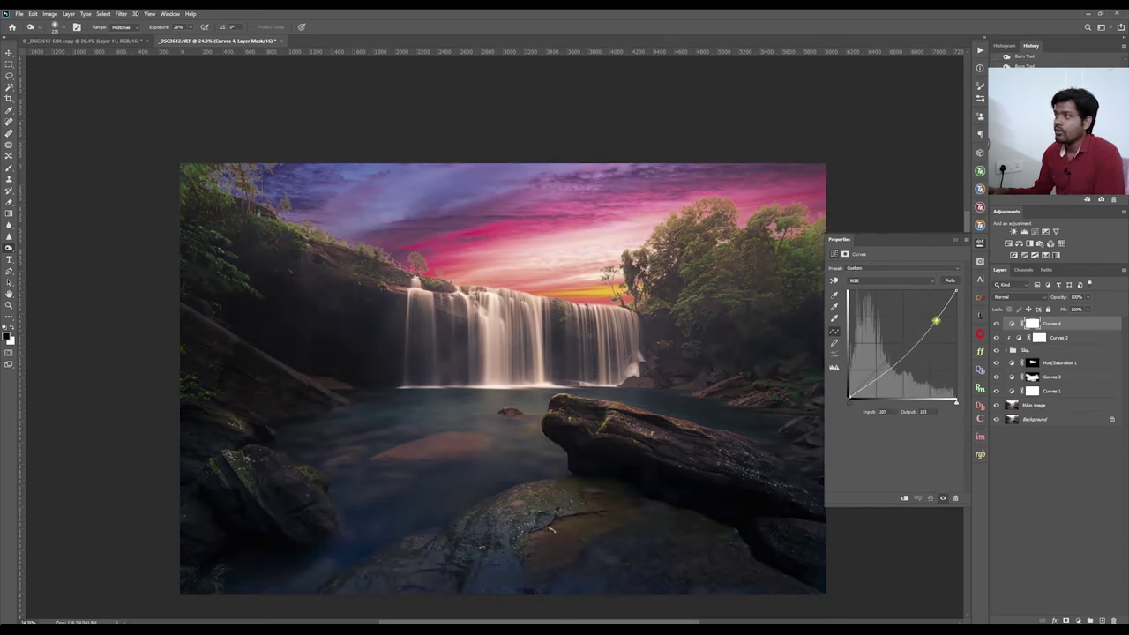
left_click_drag(871, 380, 870, 377)
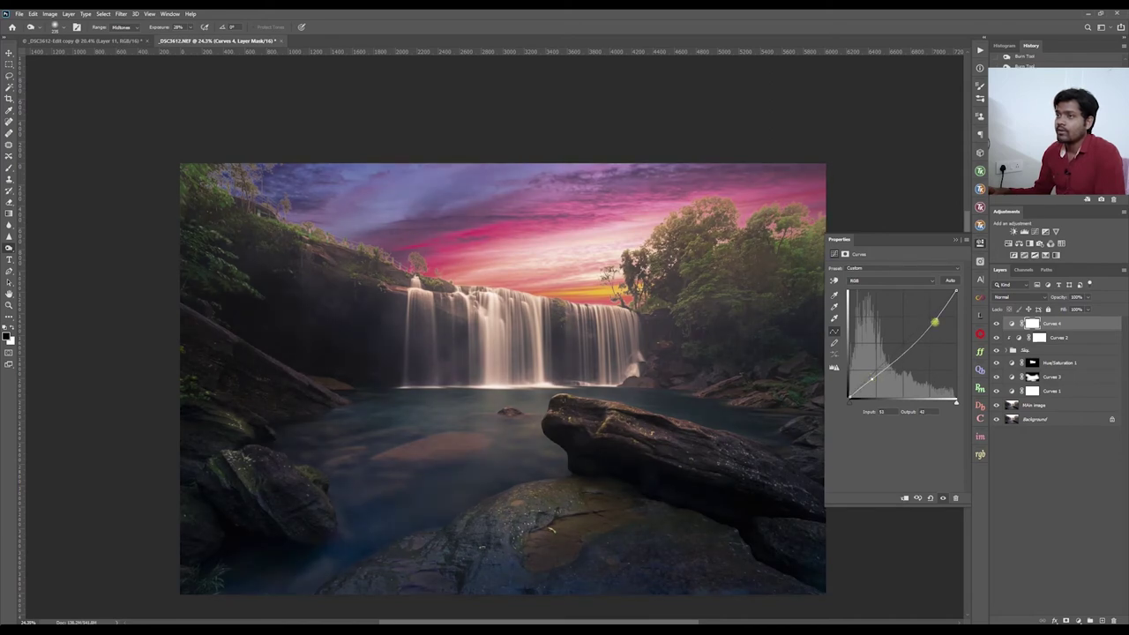
left_click(957, 243)
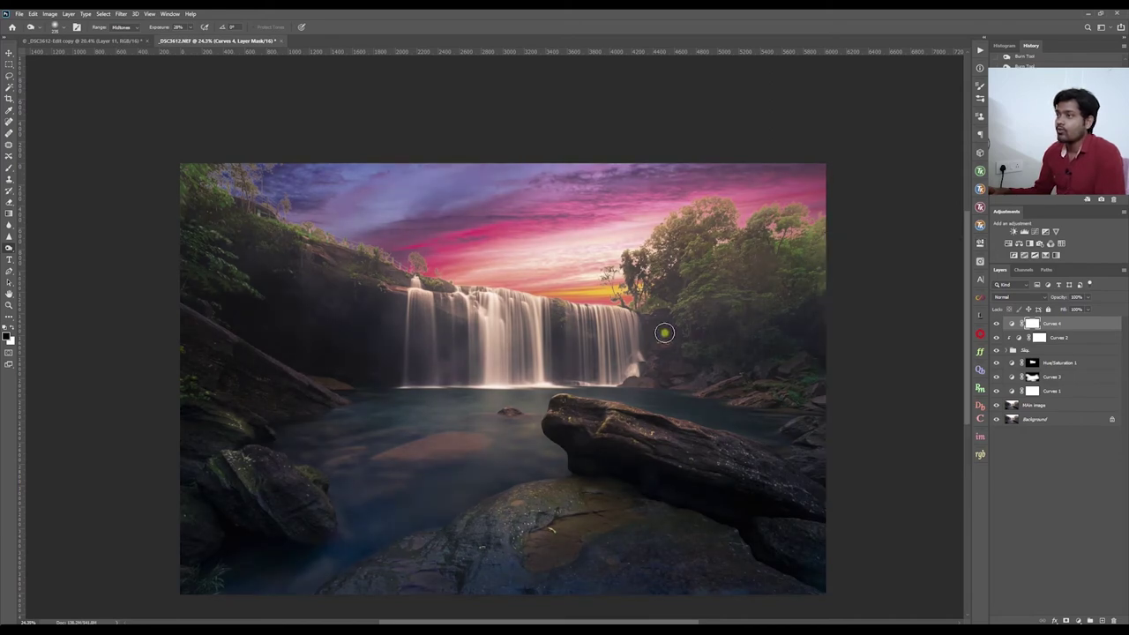
- Clip the Curves 4 adjustment to the Sky group so it darkens only the sky, and review its curve
scroll(524, 340, "down", 2)
scroll(549, 370, "up", 2)
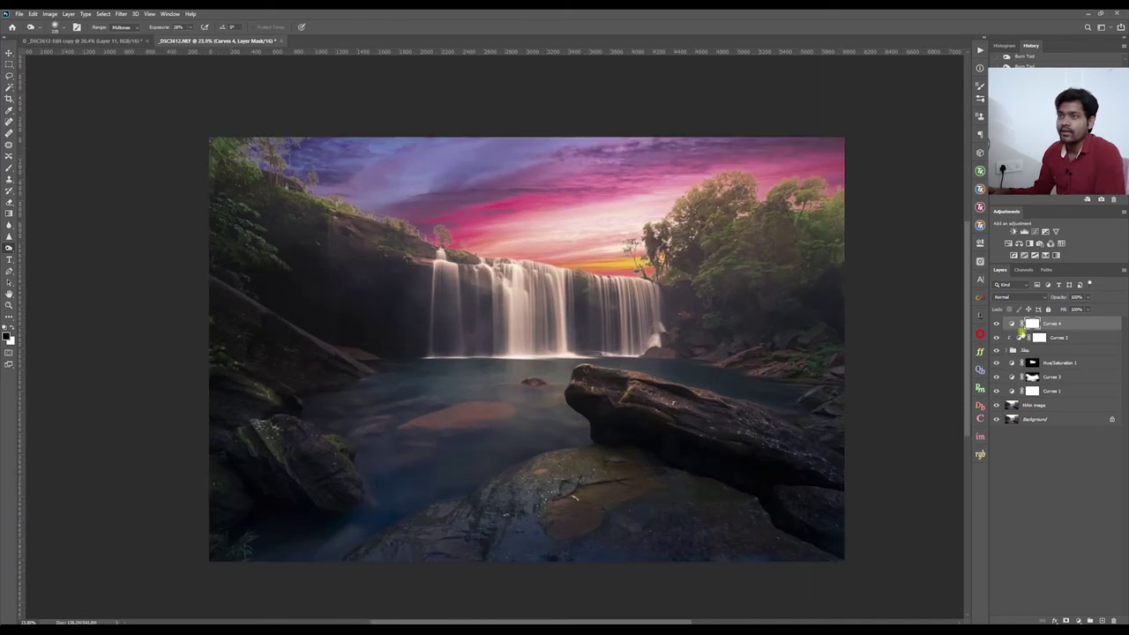
left_click(1015, 331, "alt")
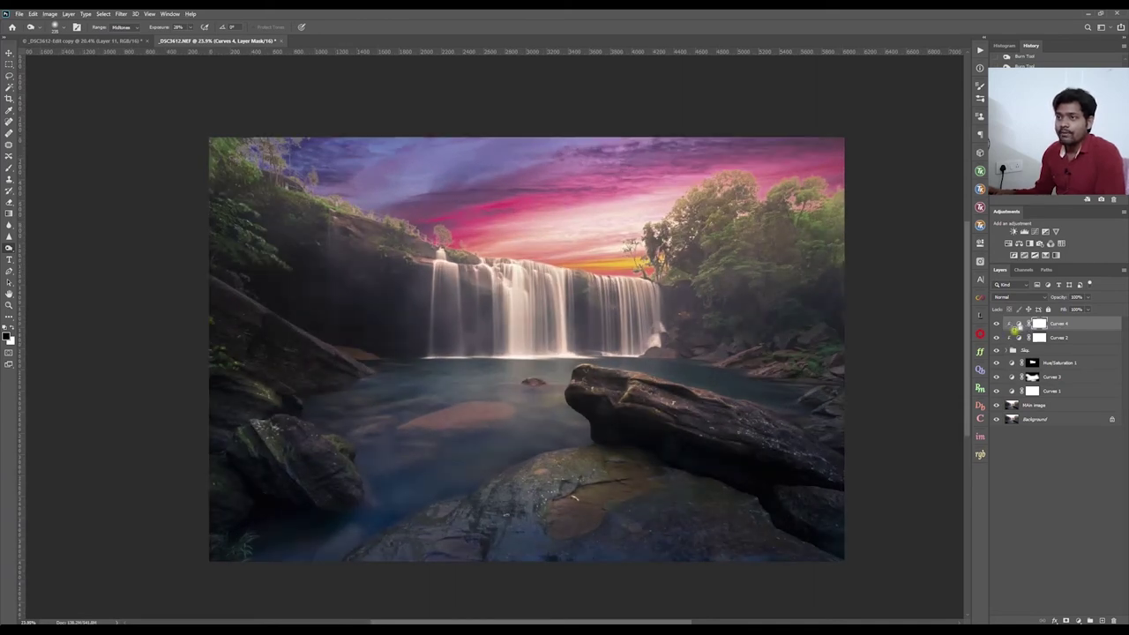
double_click(1019, 325)
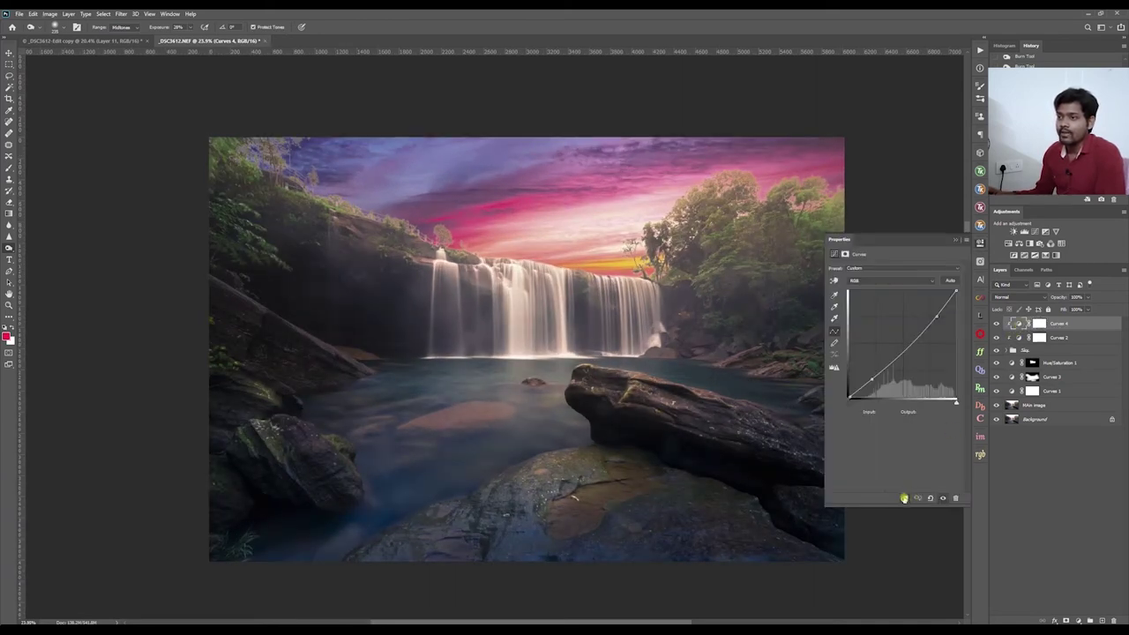
left_click(957, 243)
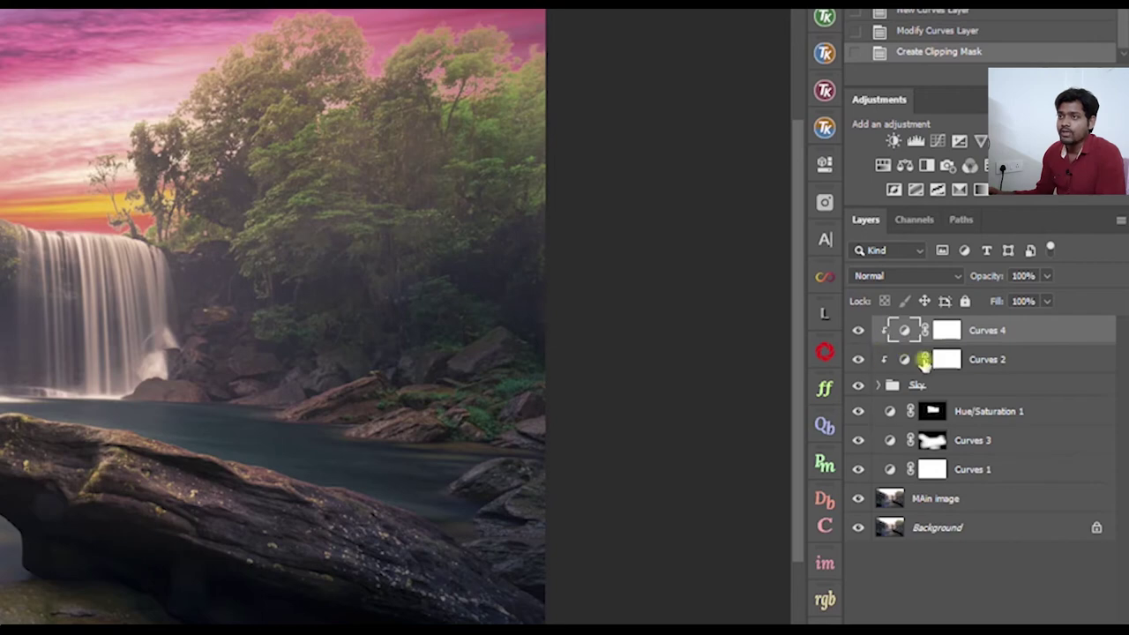
left_click(878, 386)
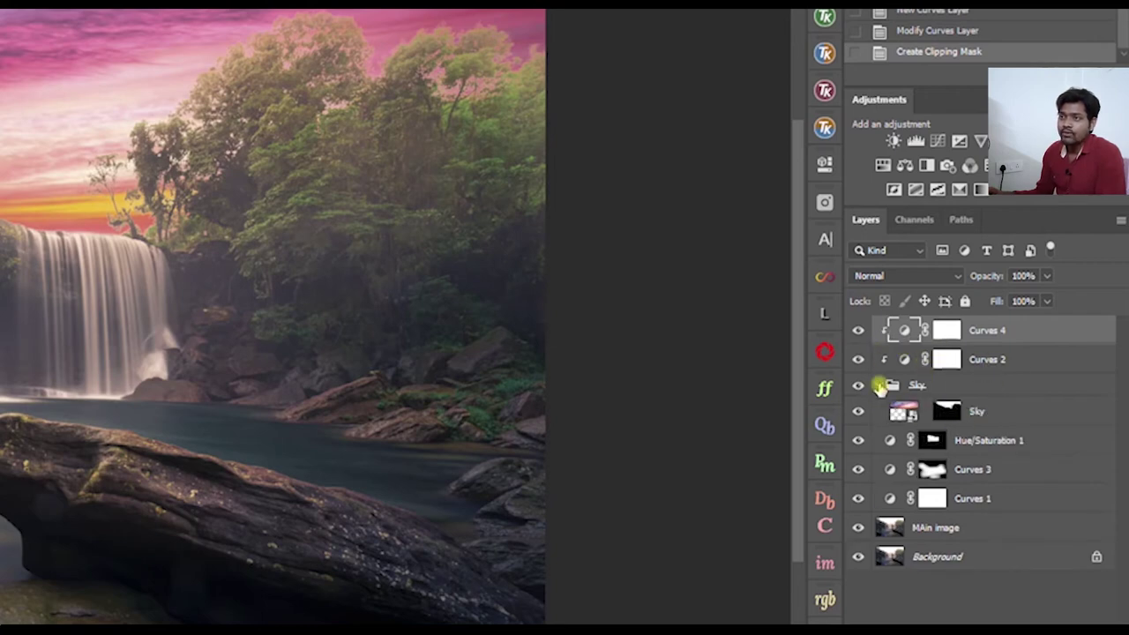
left_click(878, 386)
double_click(904, 330)
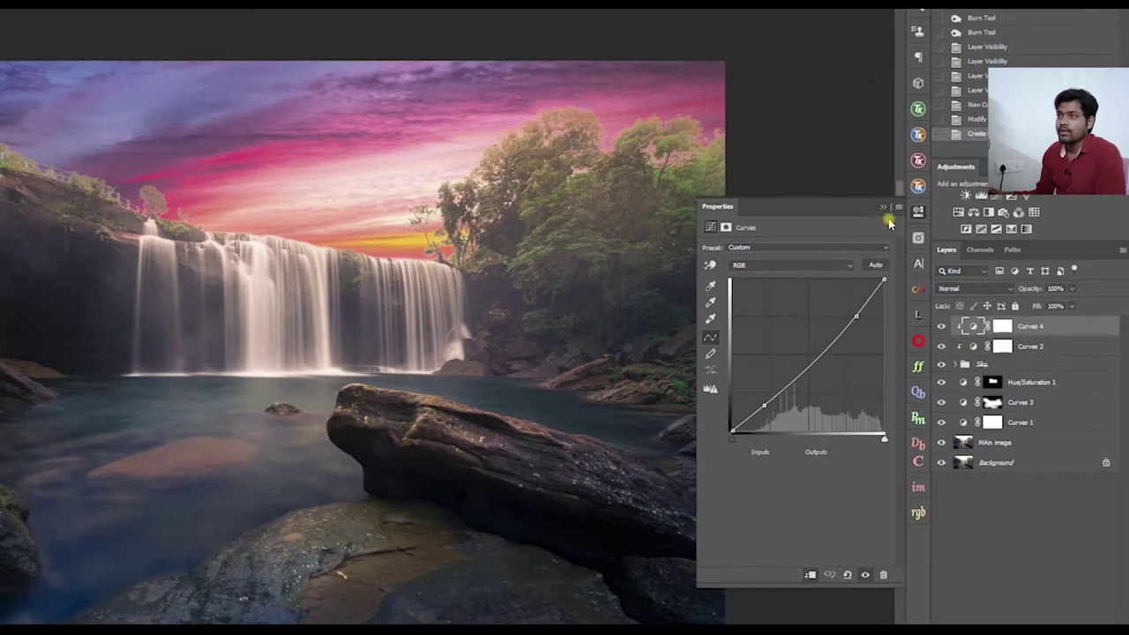
left_click(775, 157)
- Invert the Curves 4 layer mask to black and switch to the Brush tool
left_click(1039, 324)
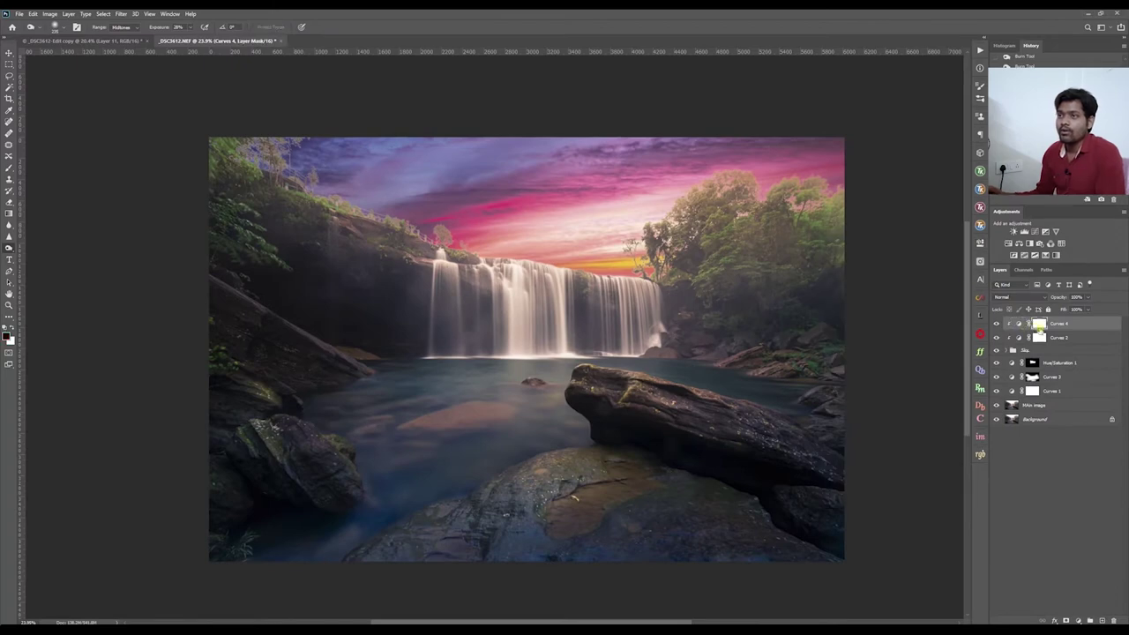
key("ctrl+i")
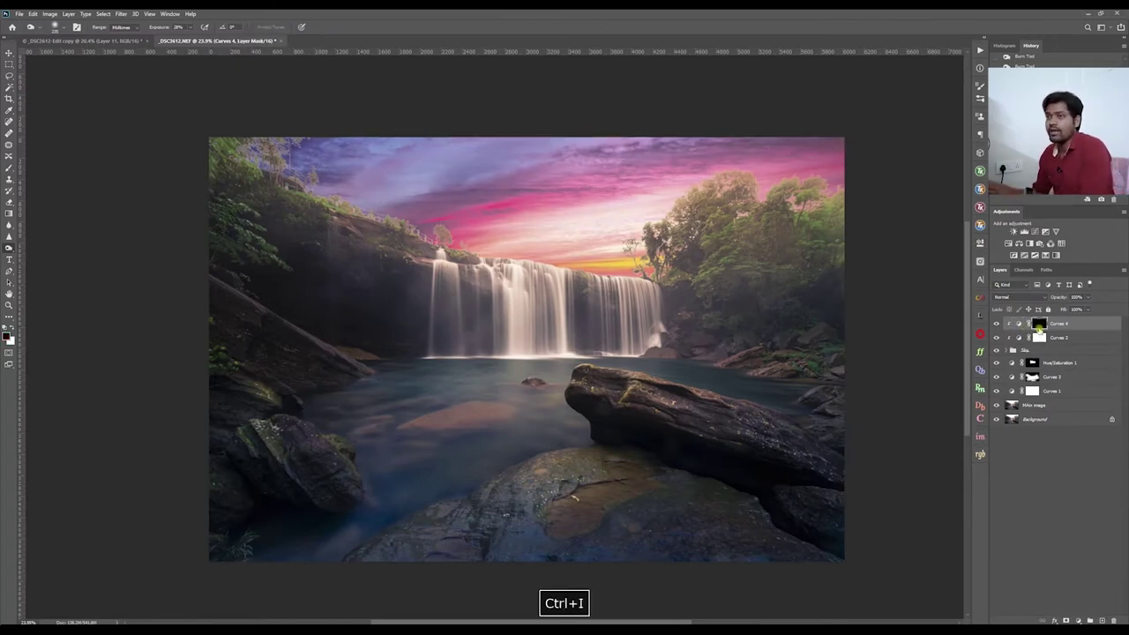
key("b")
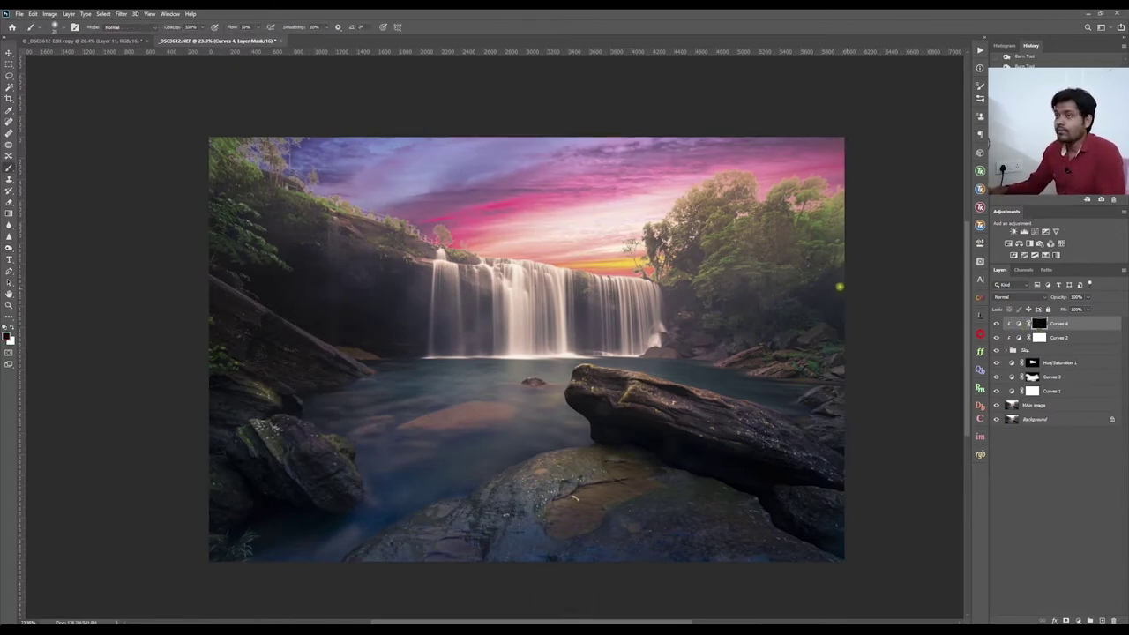
- Paint white across the upper sky on the Curves 4 mask with a large soft brush, using a smaller brush for the left-hand corner
left_click_drag(672, 231, 734, 234)
left_click_drag(640, 208, 706, 208)
scroll(540, 206, "down", 4)
scroll(411, 182, "up", 8)
scroll(388, 199, "down", 5)
left_click_drag(584, 234, 531, 227)
left_click_drag(352, 192, 383, 193)
mouse_move(303, 174)
left_mouse_down()
mouse_move(276, 187)
mouse_move(571, 183)
mouse_move(288, 192)
mouse_move(412, 206)
mouse_move(432, 221)
mouse_move(348, 194)
mouse_move(759, 214)
mouse_move(559, 218)
mouse_move(820, 225)
mouse_move(701, 214)
mouse_move(781, 179)
mouse_move(471, 201)
mouse_move(277, 196)
mouse_move(340, 177)
mouse_move(433, 183)
mouse_move(399, 205)
mouse_move(499, 247)
mouse_move(660, 250)
mouse_move(604, 265)
left_mouse_up()
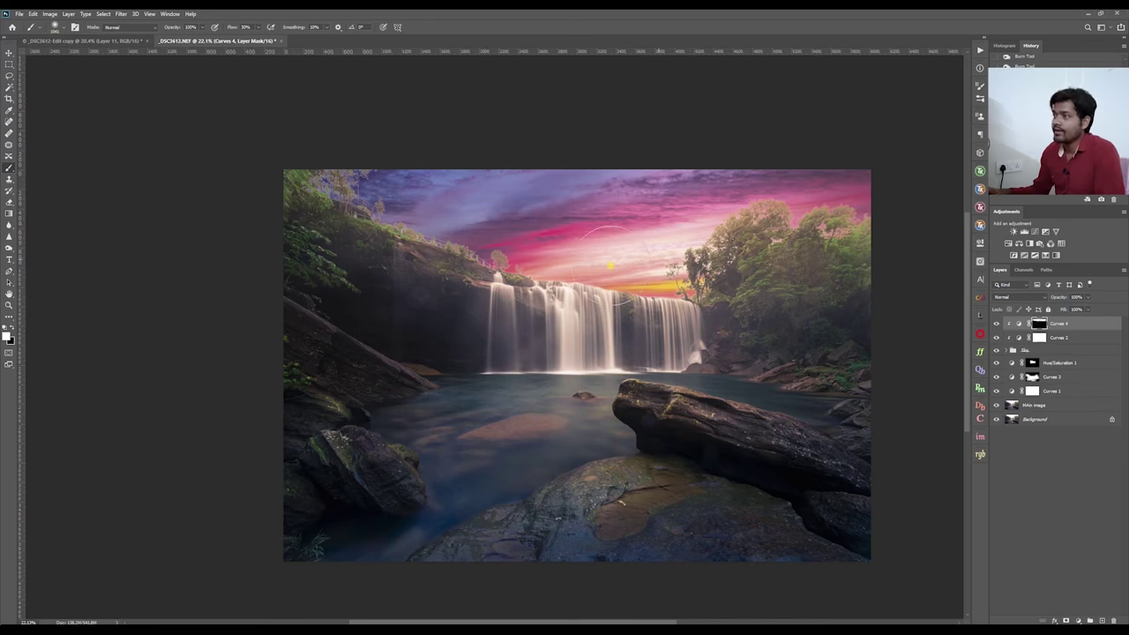
scroll(373, 178, "up", 2)
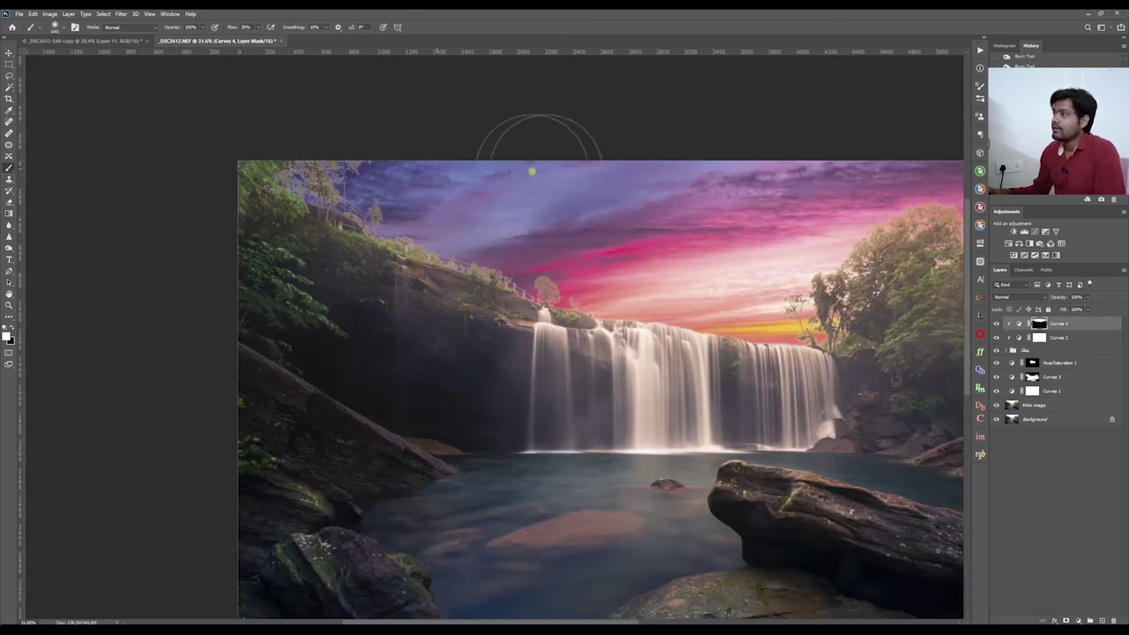
scroll(359, 176, "down", 2)
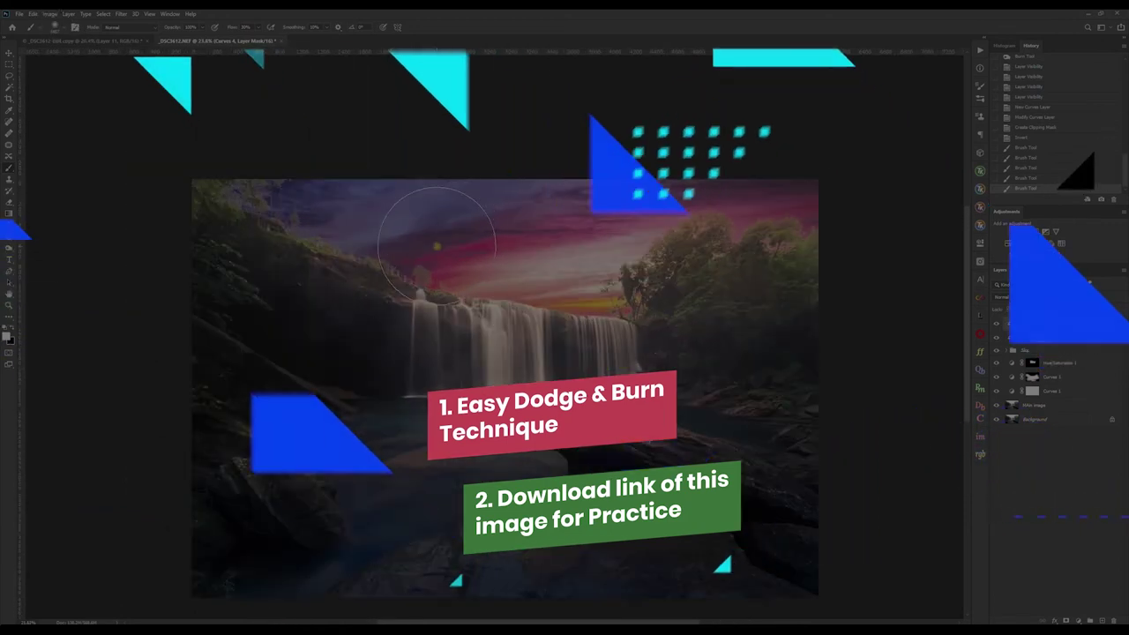
right_click(482, 228, "alt")
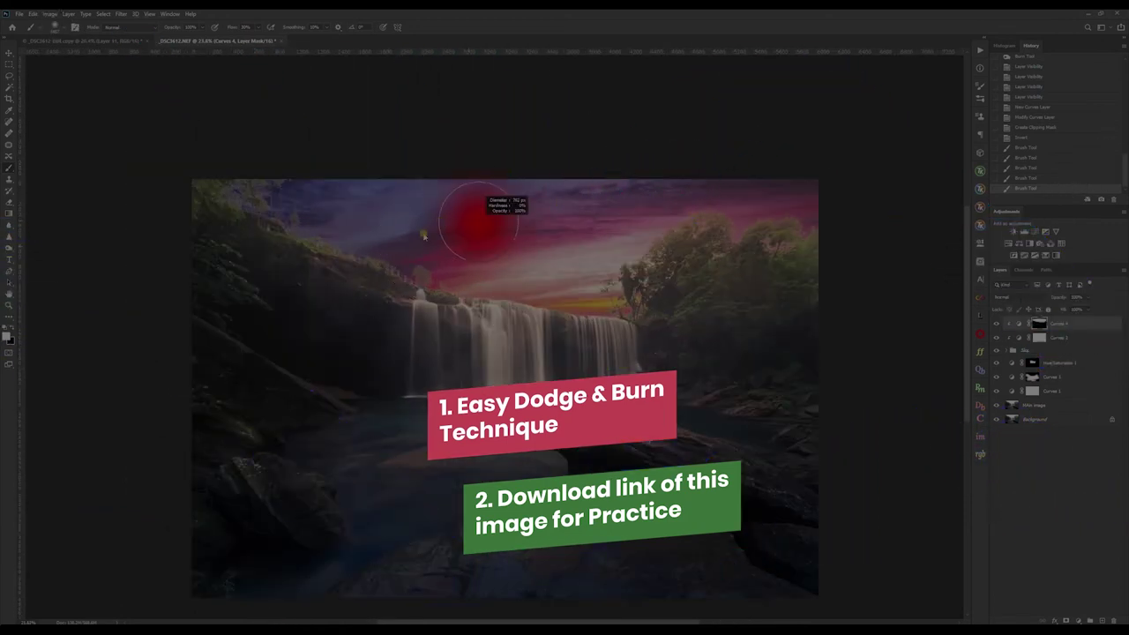
left_click(321, 196)
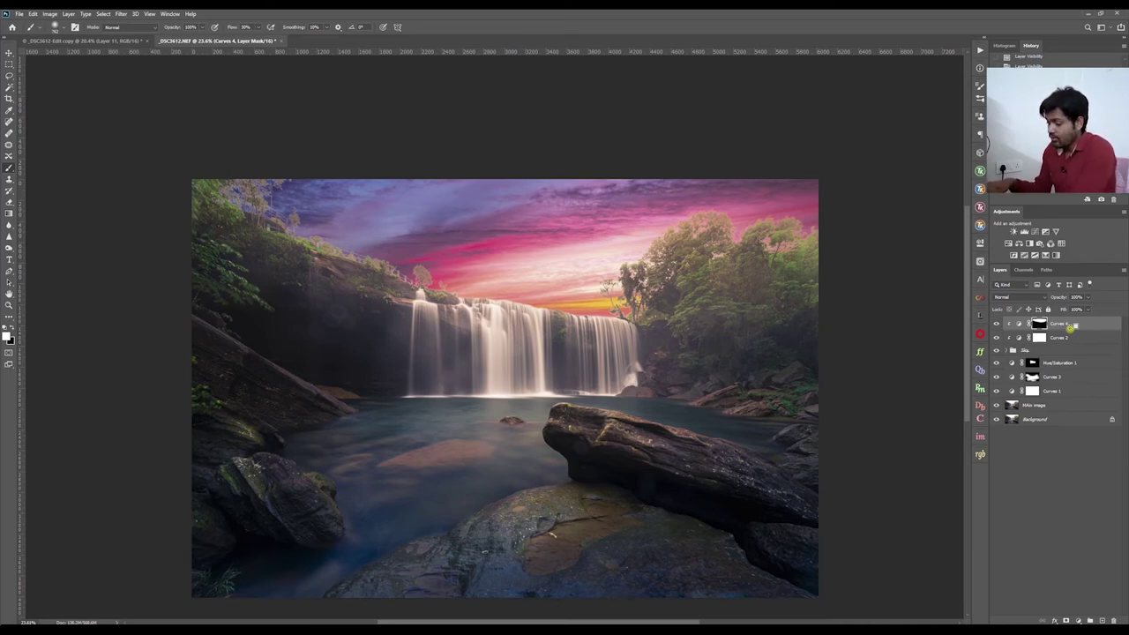
- Stamp all visible layers into a new merged layer on top and check it with the other layers hidden and shown
key("ctrl+alt+shift+e")
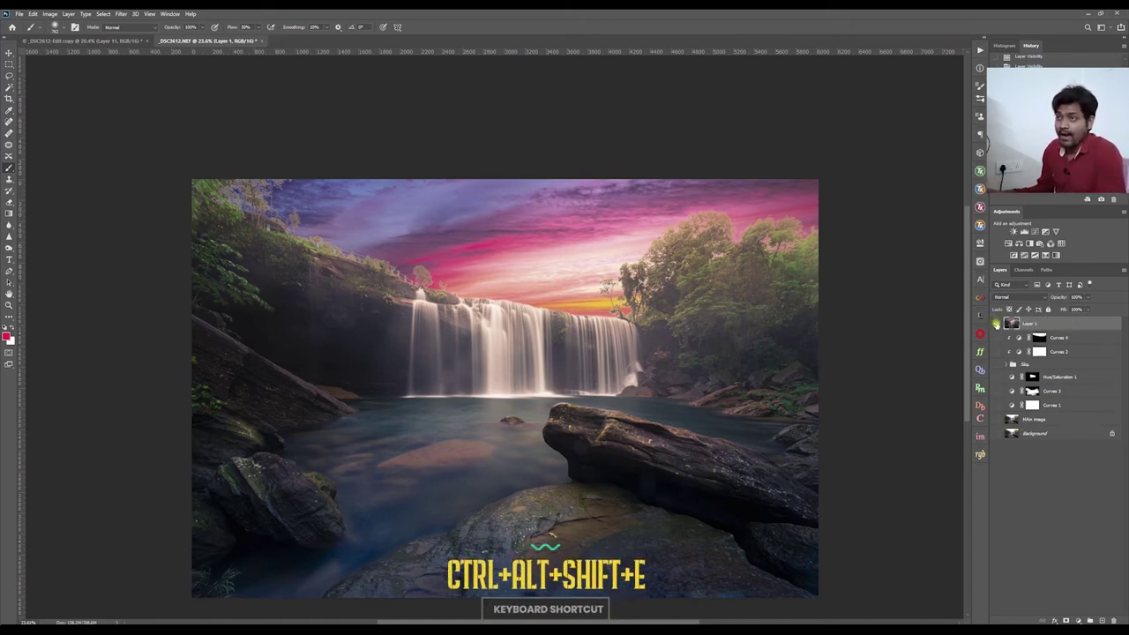
scroll(616, 332, "down", 5)
scroll(615, 332, "up", 3)
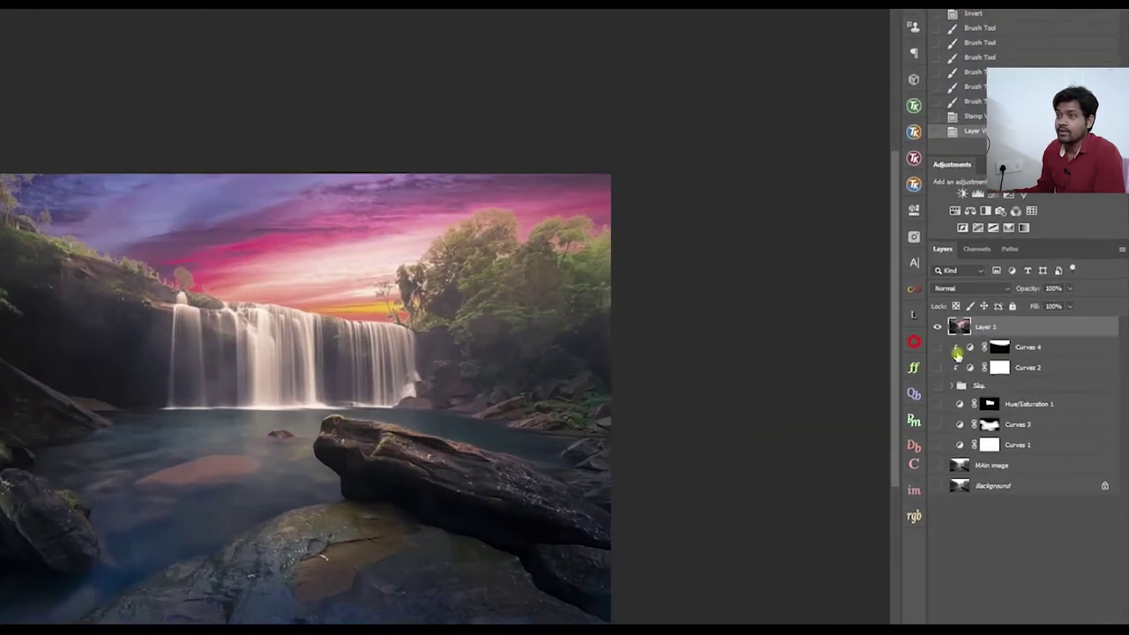
left_click(997, 325, "alt")
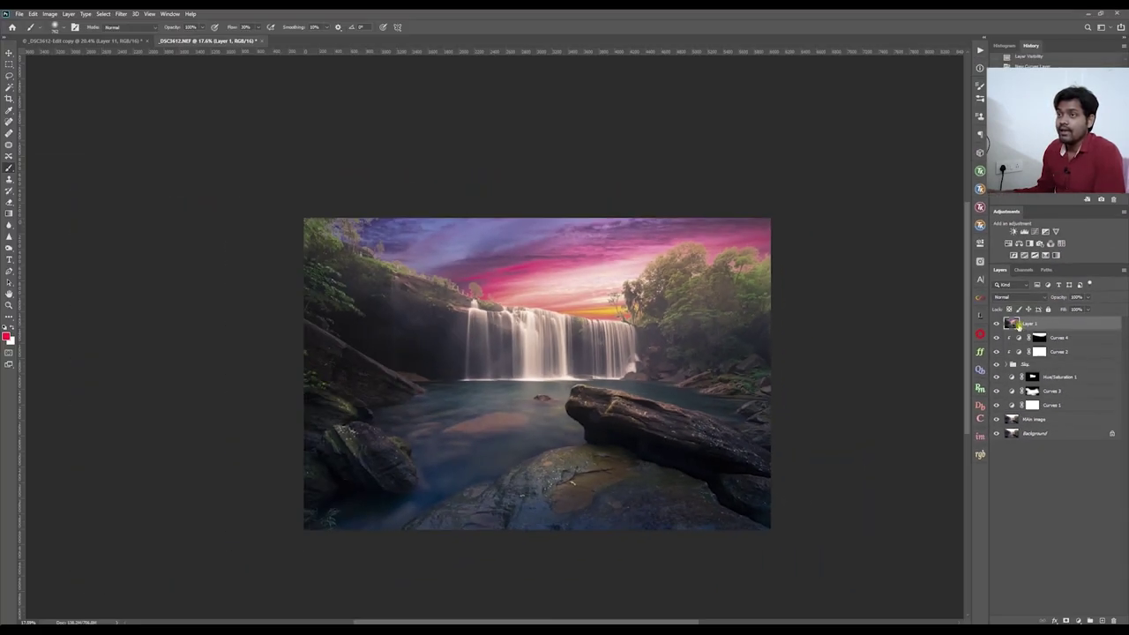
- Convert the merged layer for smart filters and open it in the Camera Raw Filter
left_click(122, 15)
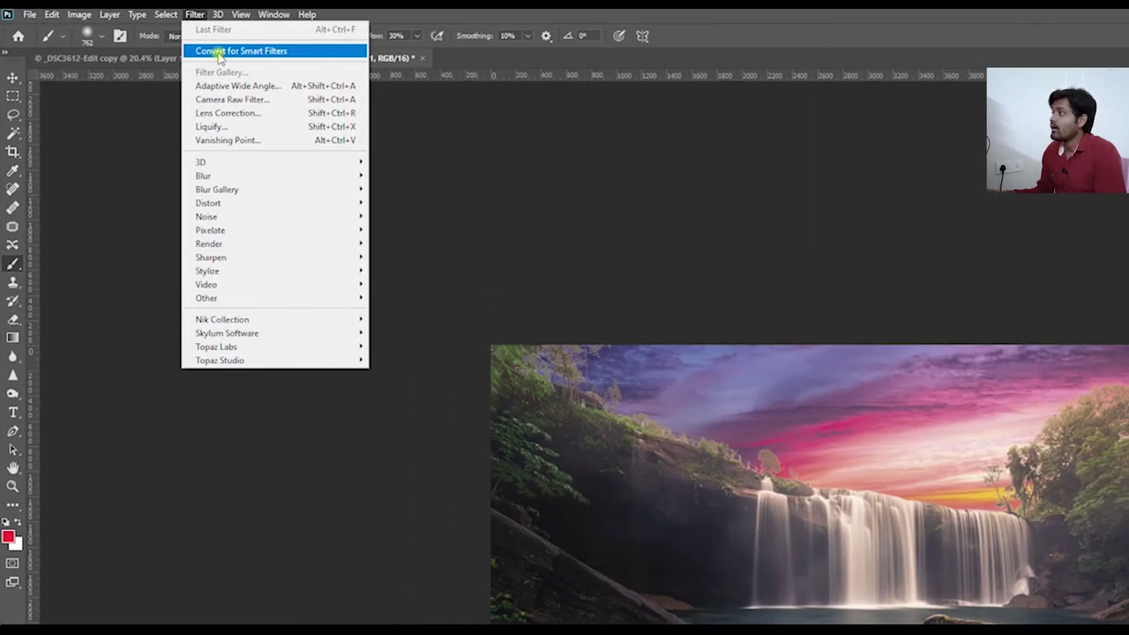
left_click(220, 51)
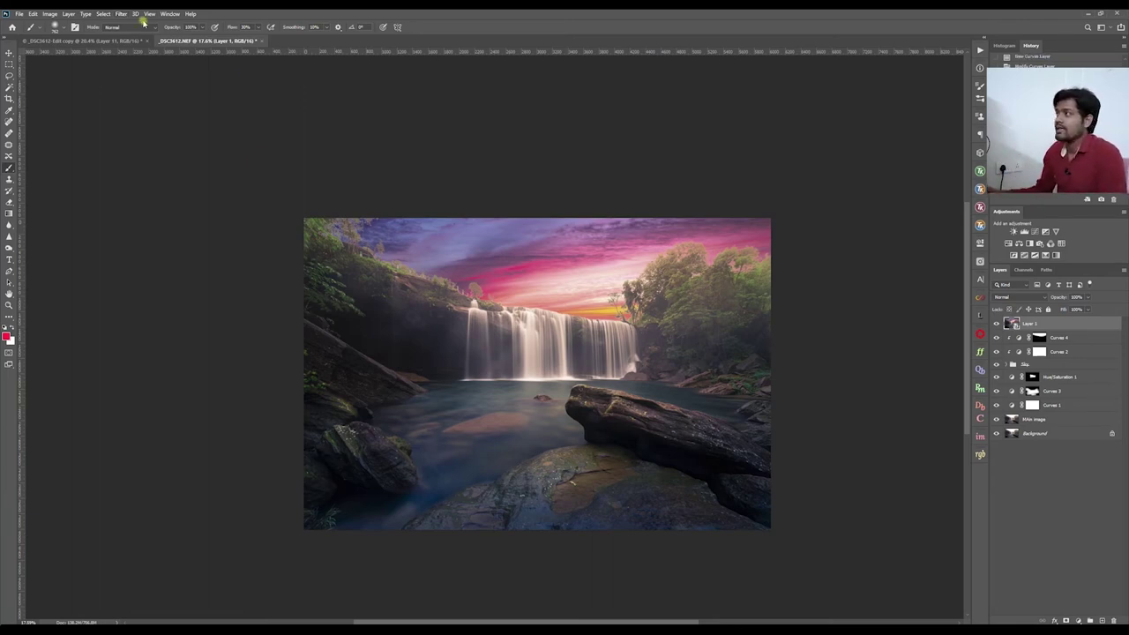
left_click(123, 14)
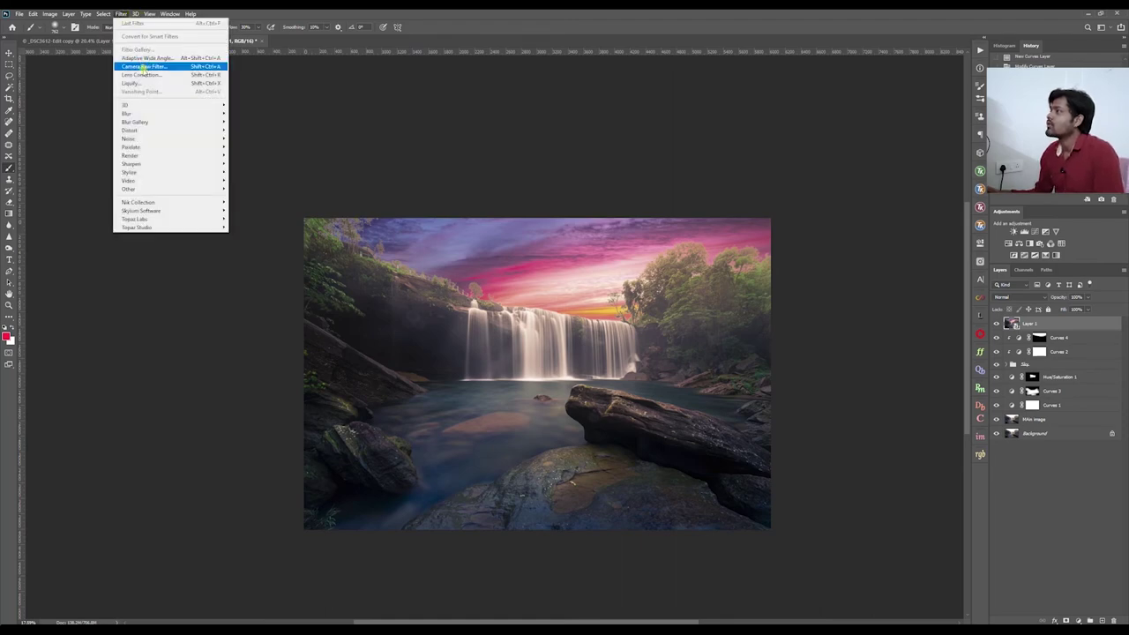
left_click(1106, 333)
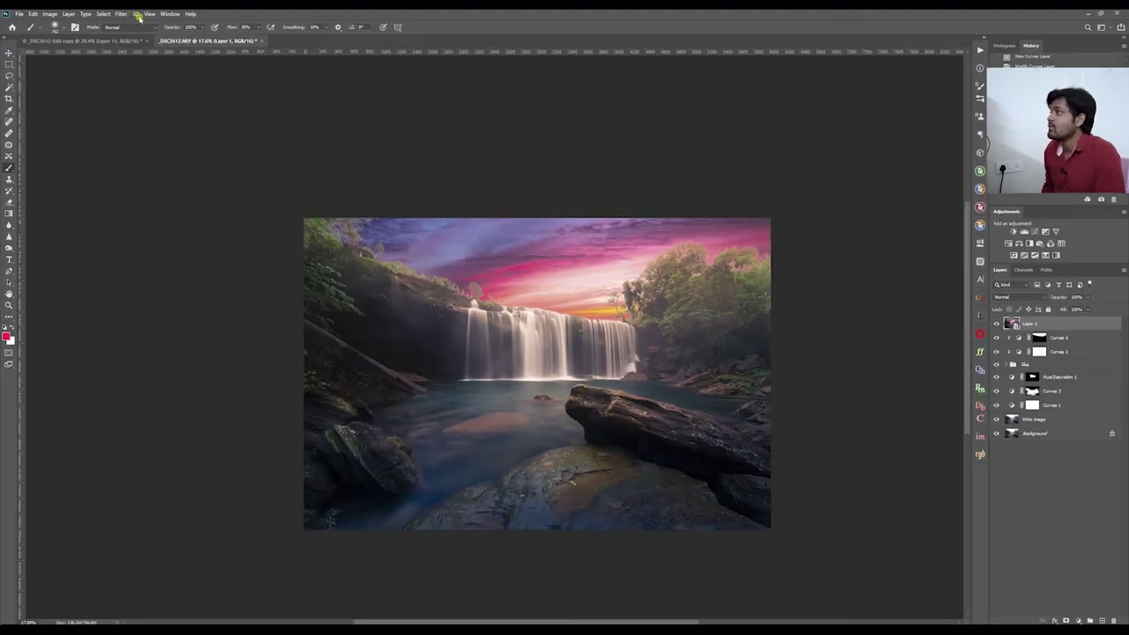
left_click(123, 14)
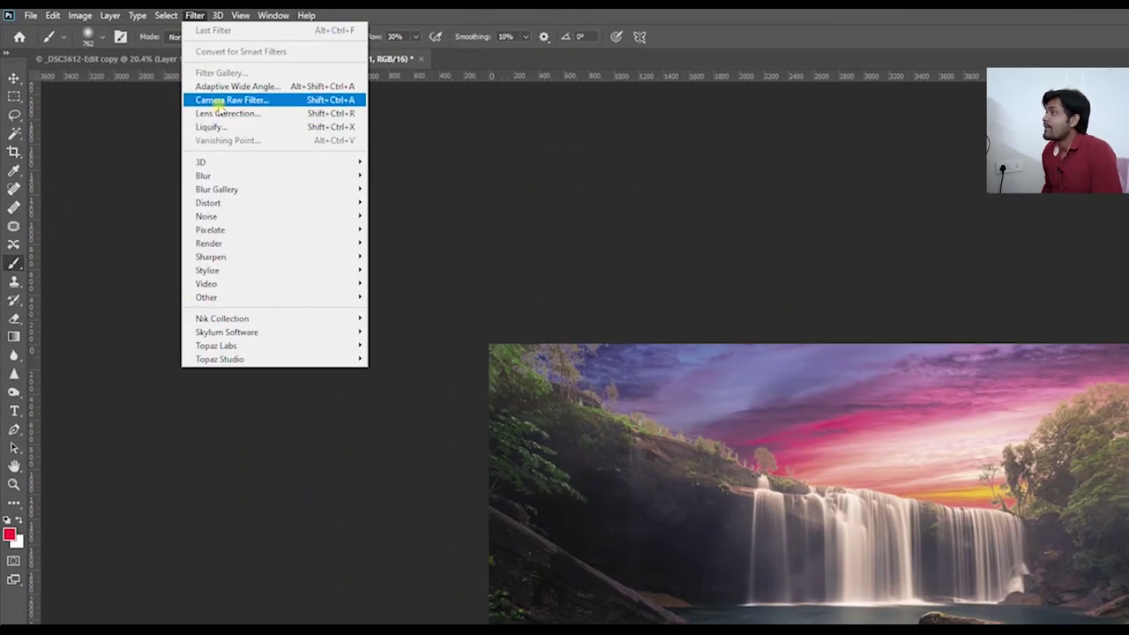
left_click(218, 102)
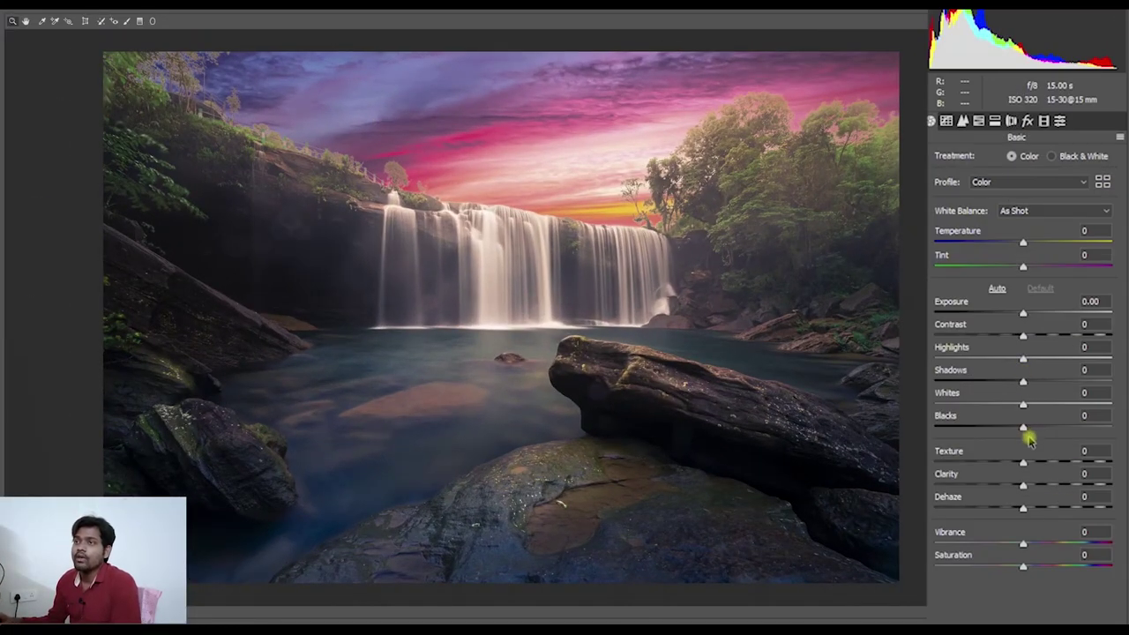
- Set Exposure to -0.45, Contrast to +3, Highlights to +27, Shadows to +64, Vibrance to -14 and Saturation to +11
left_click_drag(1025, 382, 1080, 381)
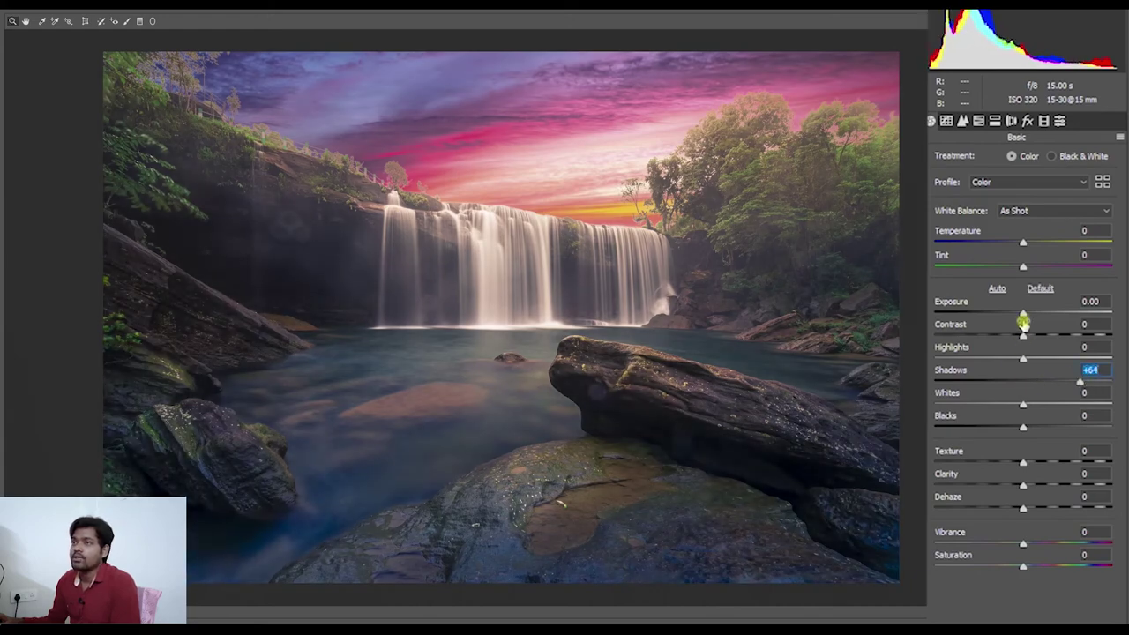
left_click_drag(1024, 314, 1047, 366)
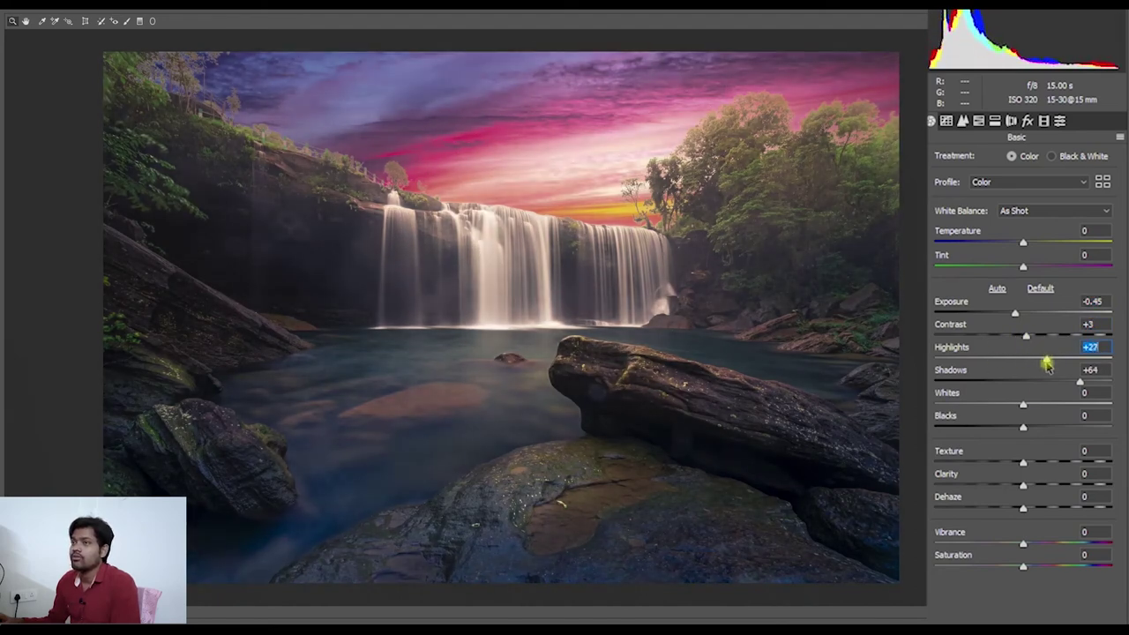
left_click_drag(1024, 547, 992, 549)
left_click_drag(1025, 570, 1034, 569)
- Check the cliff's tree line against the sky up close and reset Contrast to 0
left_click(177, 76)
key("space")
left_click_drag(176, 76, 315, 204)
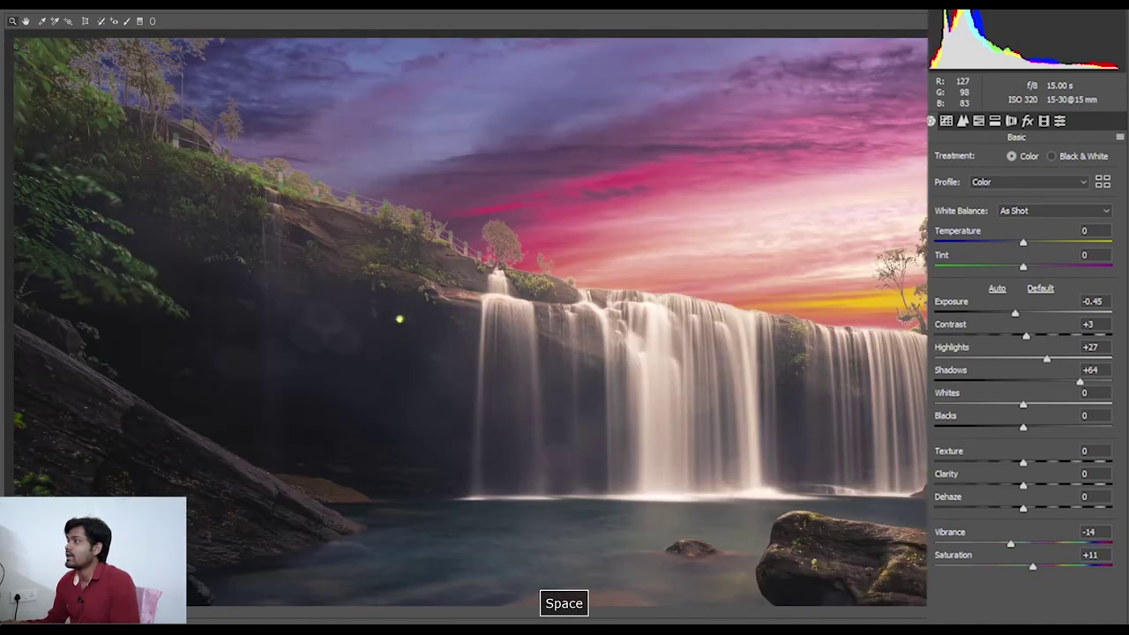
left_click_drag(142, 76, 323, 357)
left_click_drag(164, 103, 194, 165)
left_click_drag(272, 171, 258, 177)
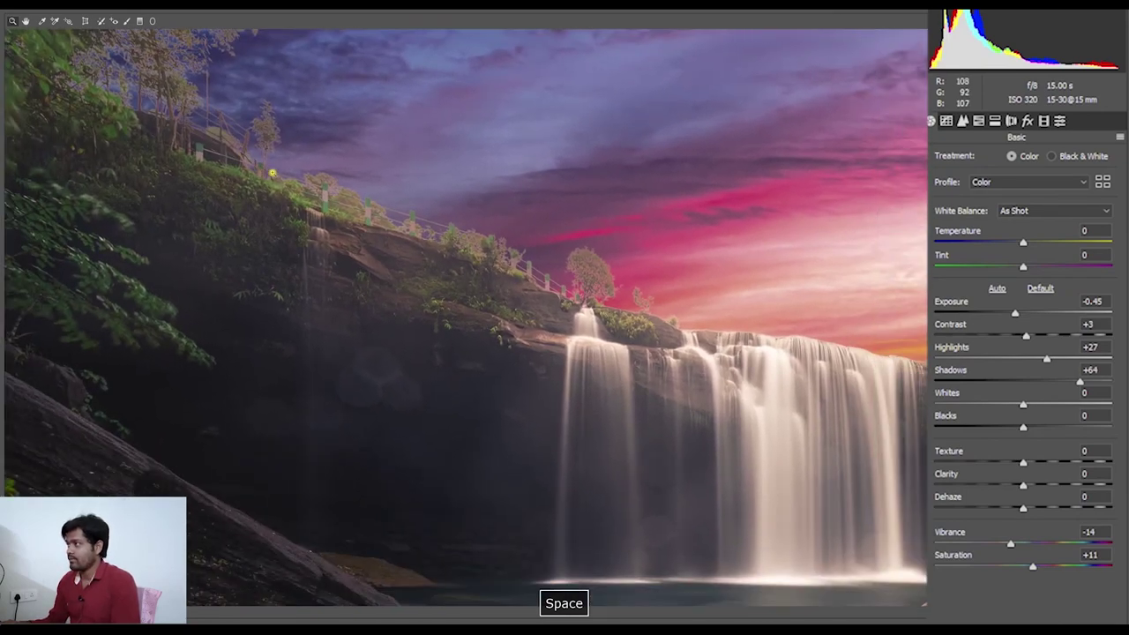
scroll(305, 182, "down", 5)
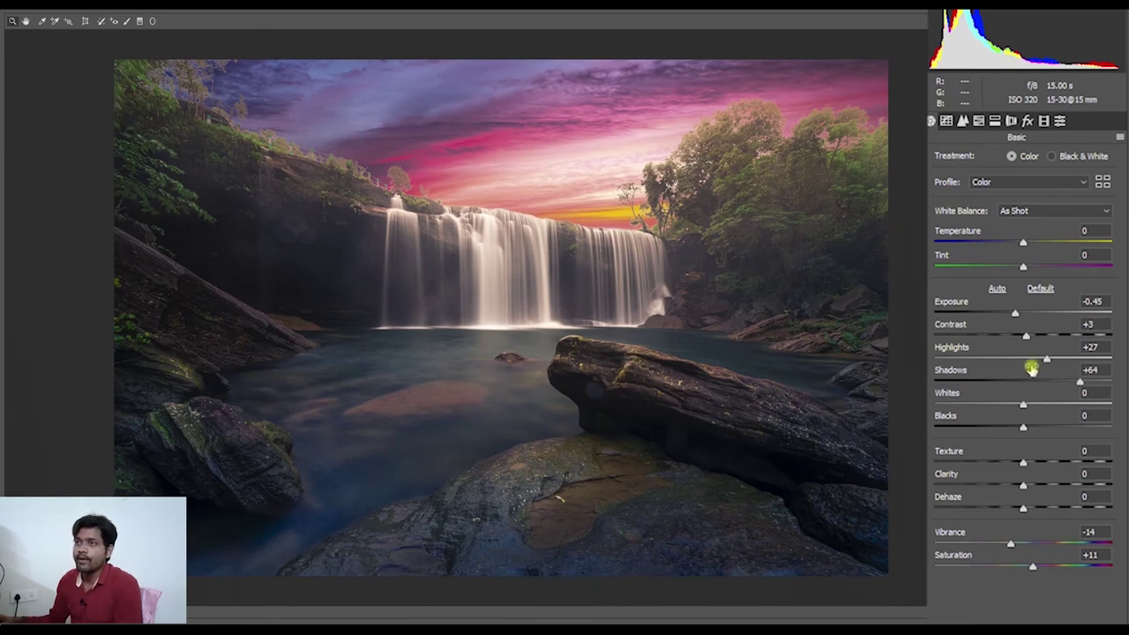
left_click_drag(1028, 340, 1057, 340)
double_click(1054, 336)
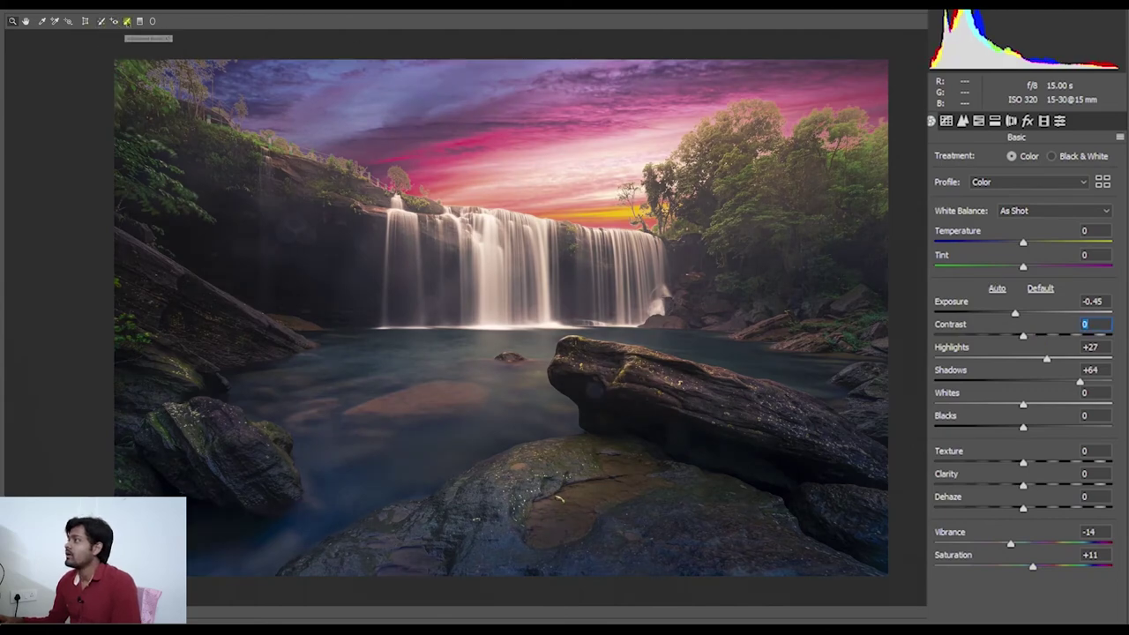
- Reset the Adjustment Brush's local correction settings, and set its Exposure to -0.40 and Temperature to -10
left_click(126, 20)
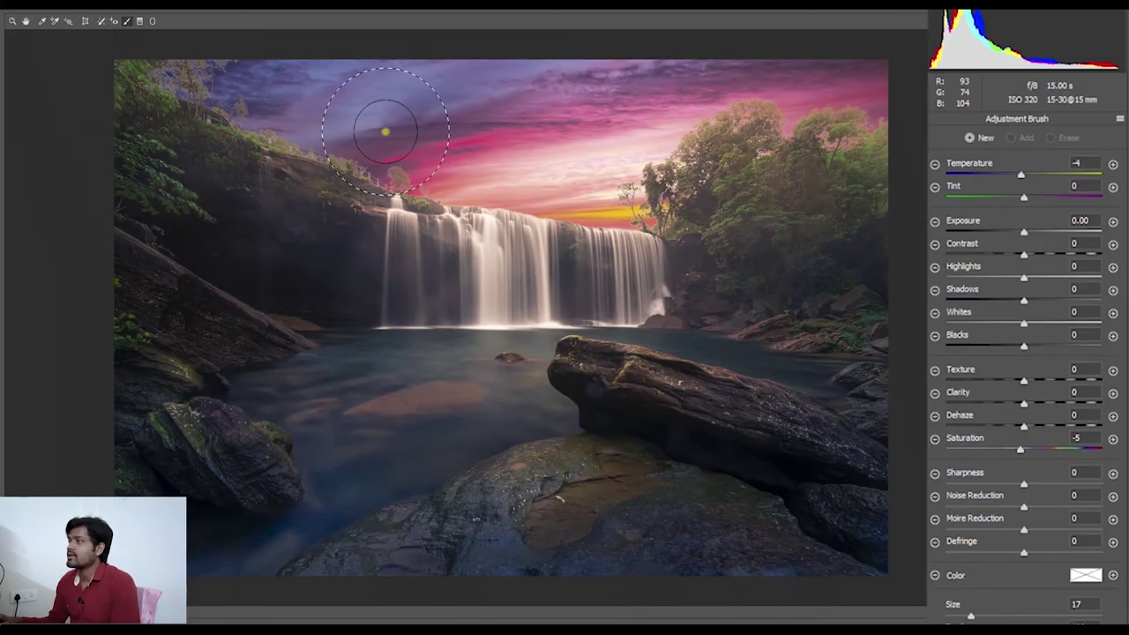
key("bracketleft")
key("bracketleft")
key("bracketleft")
key("bracketleft")
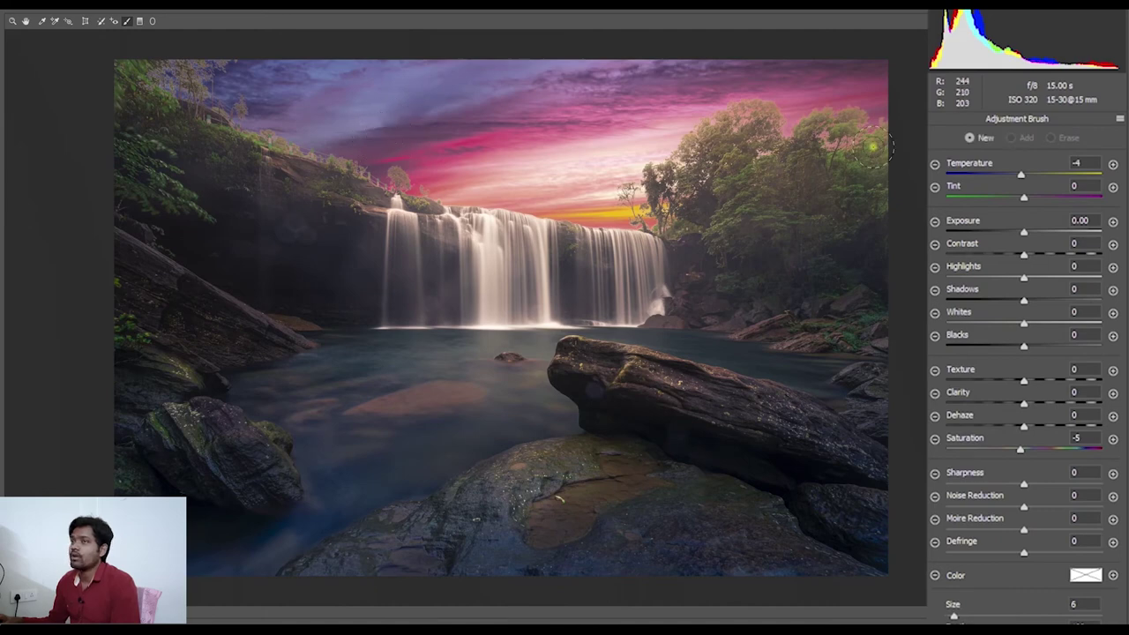
left_click(1119, 119)
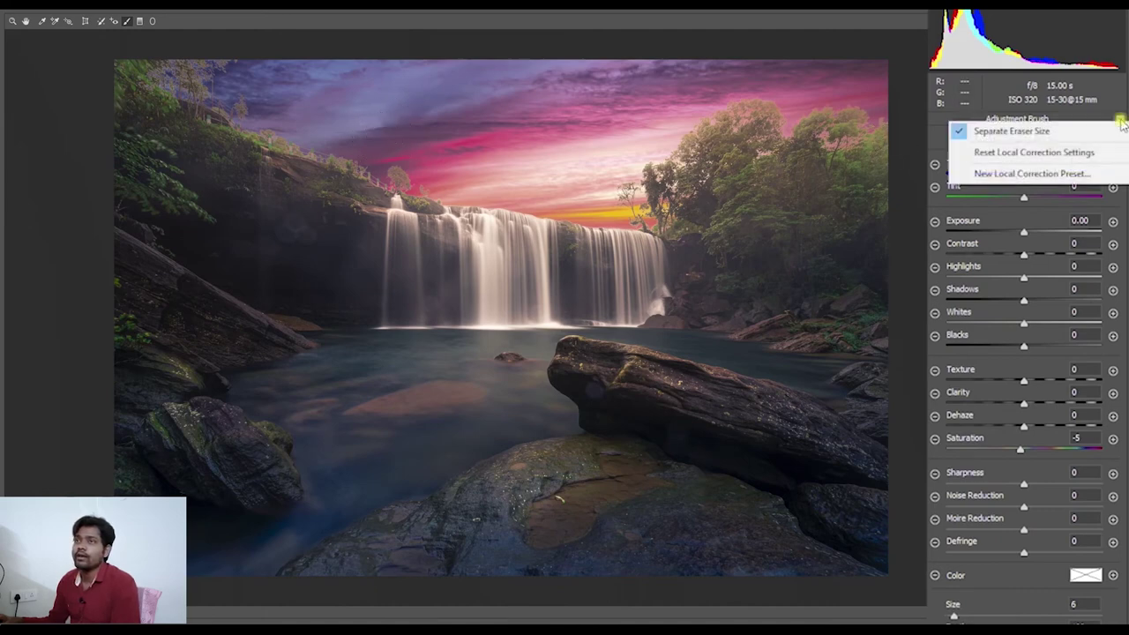
left_click(1079, 152)
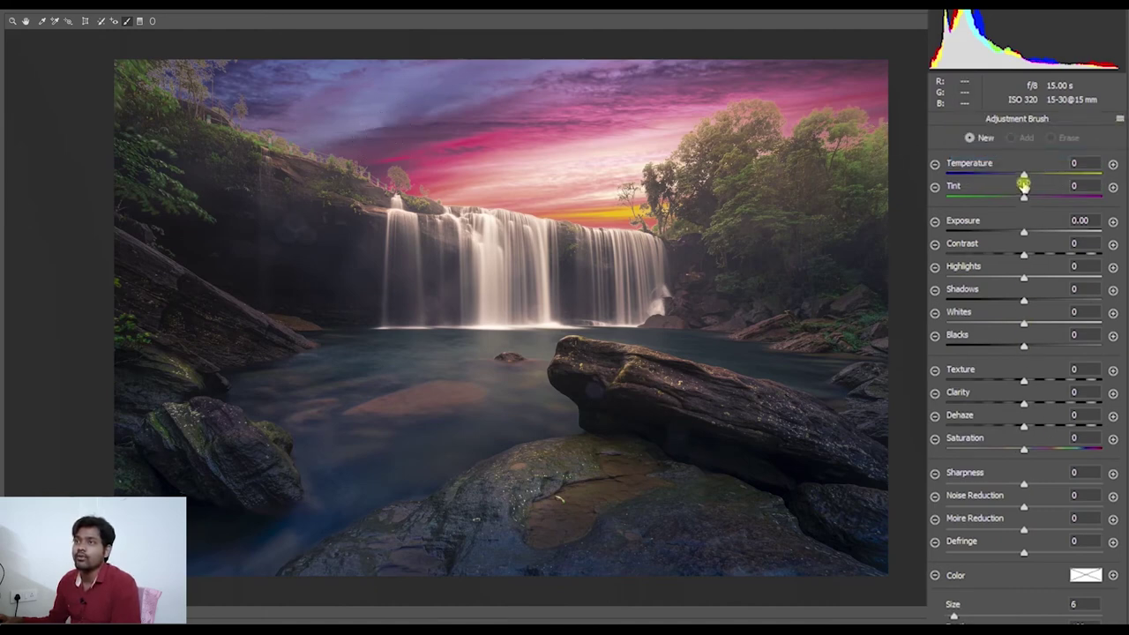
left_click_drag(1025, 233, 1016, 233)
left_click_drag(1024, 175, 1015, 177)
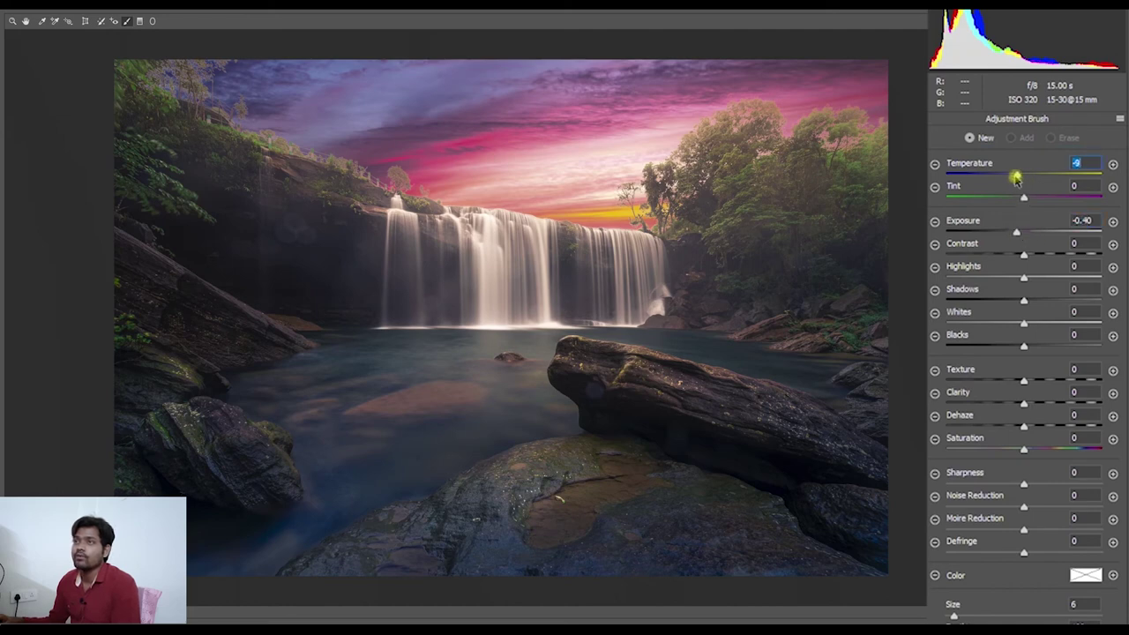
- Paint the cool, darkening correction over the upper-left trees and along the sky's top edge, enlarging the brush to size 16
left_click_drag(159, 62, 256, 113)
key("bracketright")
key("bracketright")
key("bracketright")
key("bracketright")
key("bracketright")
key("bracketright")
key("bracketright")
key("bracketright")
key("bracketright")
key("bracketright")
mouse_move(108, 57)
left_mouse_down()
mouse_move(316, 58)
mouse_move(314, 48)
mouse_move(138, 53)
mouse_move(445, 53)
mouse_move(247, 72)
mouse_move(779, 59)
mouse_move(879, 68)
mouse_move(713, 104)
left_mouse_up()
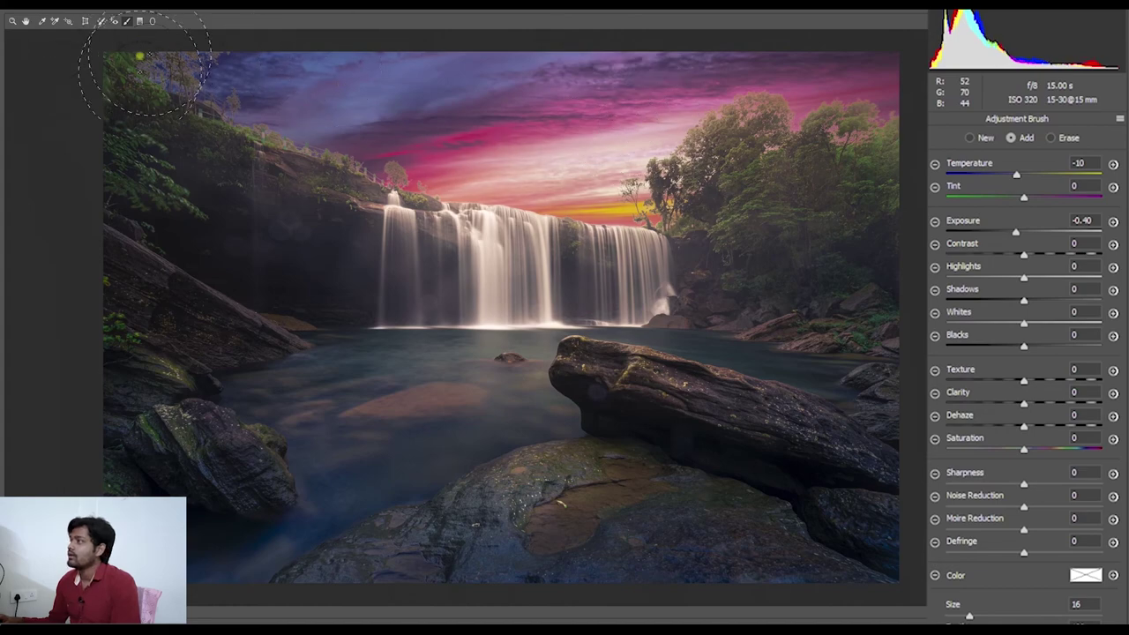
- Check the painted correction at different magnifications and apply the Camera Raw filter to the merged layer
scroll(317, 132, "down", 2)
scroll(265, 120, "up", 1)
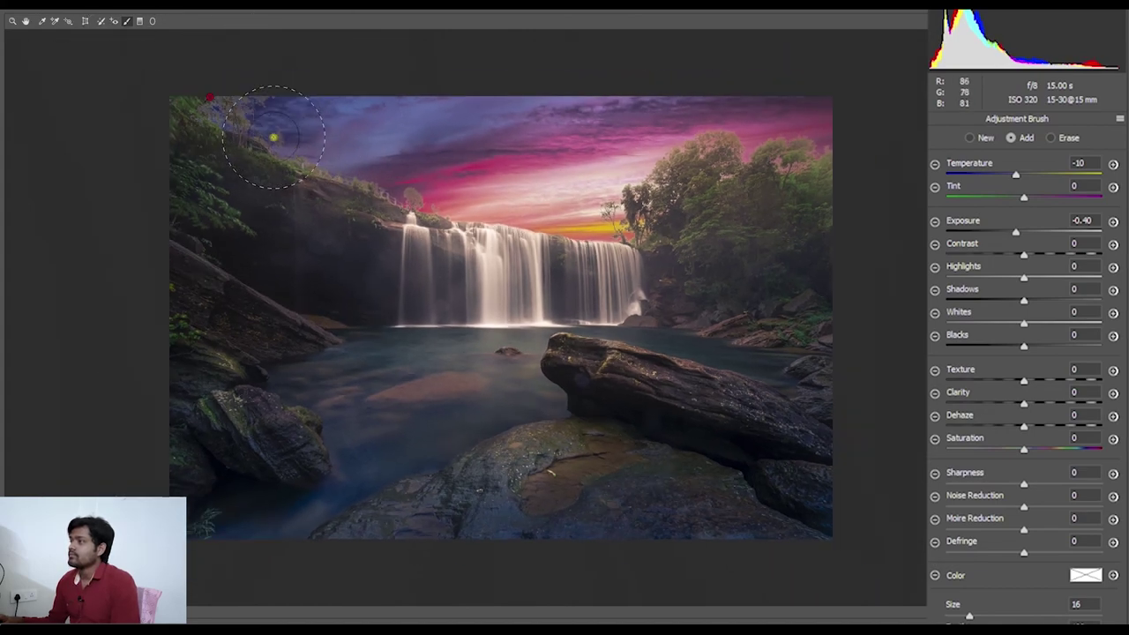
scroll(264, 132, "down", 1)
key("ctrl+plus")
key("ctrl+plus")
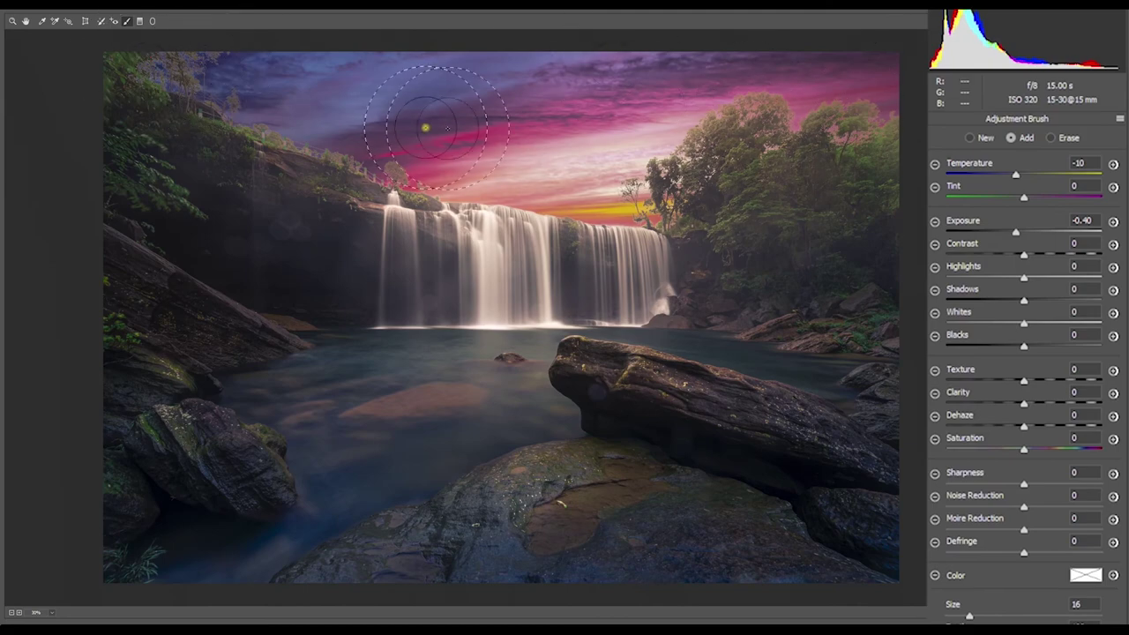
scroll(486, 147, "down", 1)
key("Return")
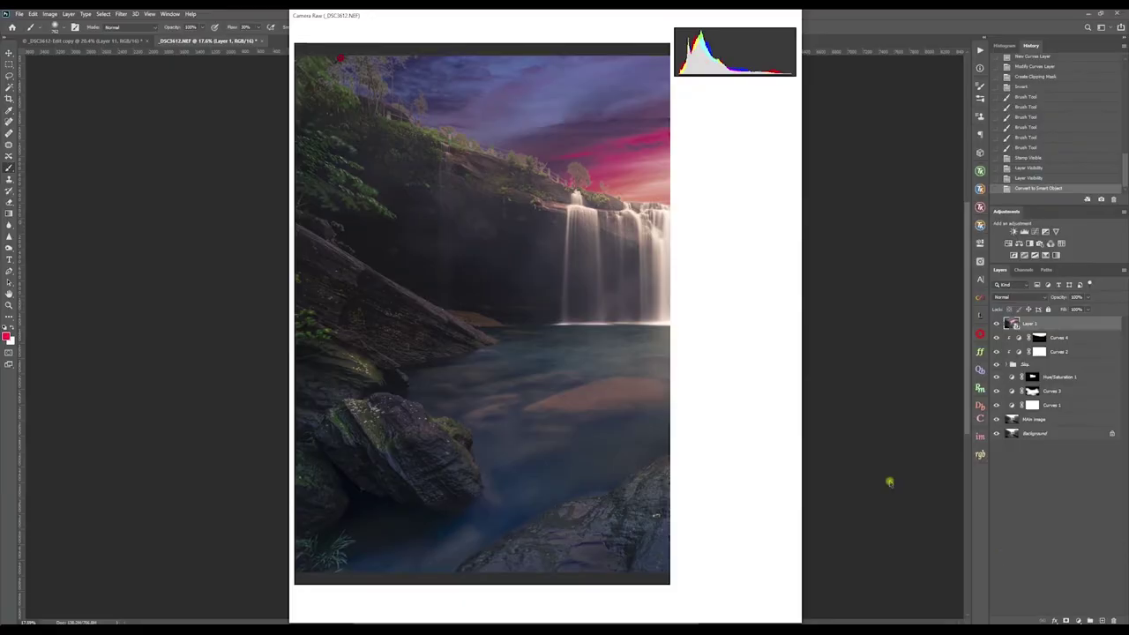
- Compare the filtered result with the Background layer alone and examine the waterfall and skyline up close
scroll(646, 374, "up", 2)
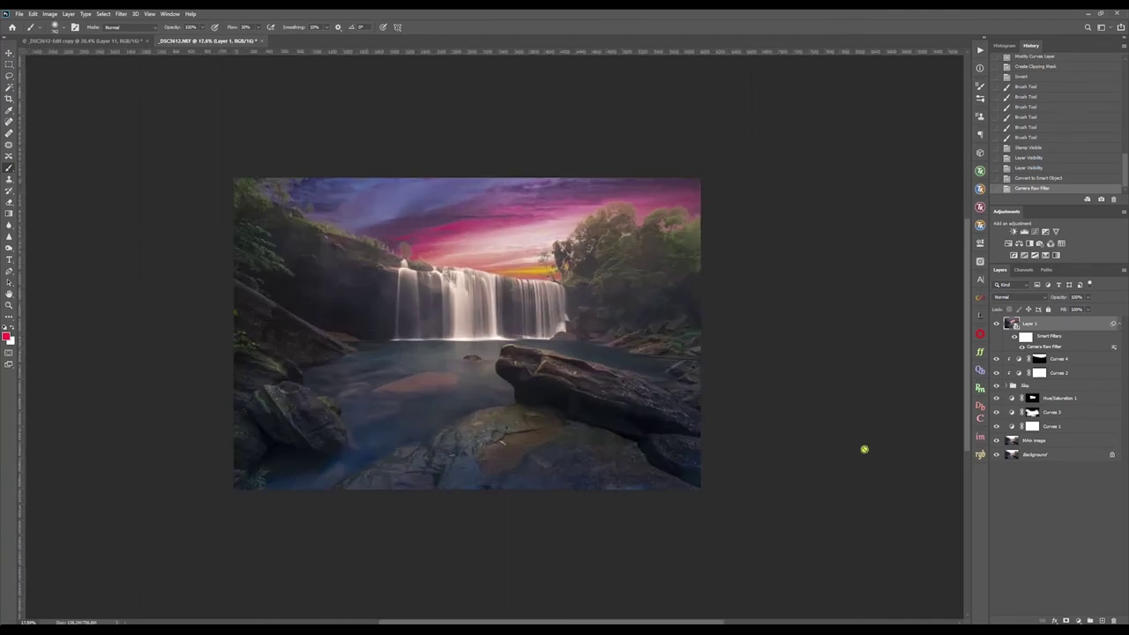
left_click(998, 455, "alt")
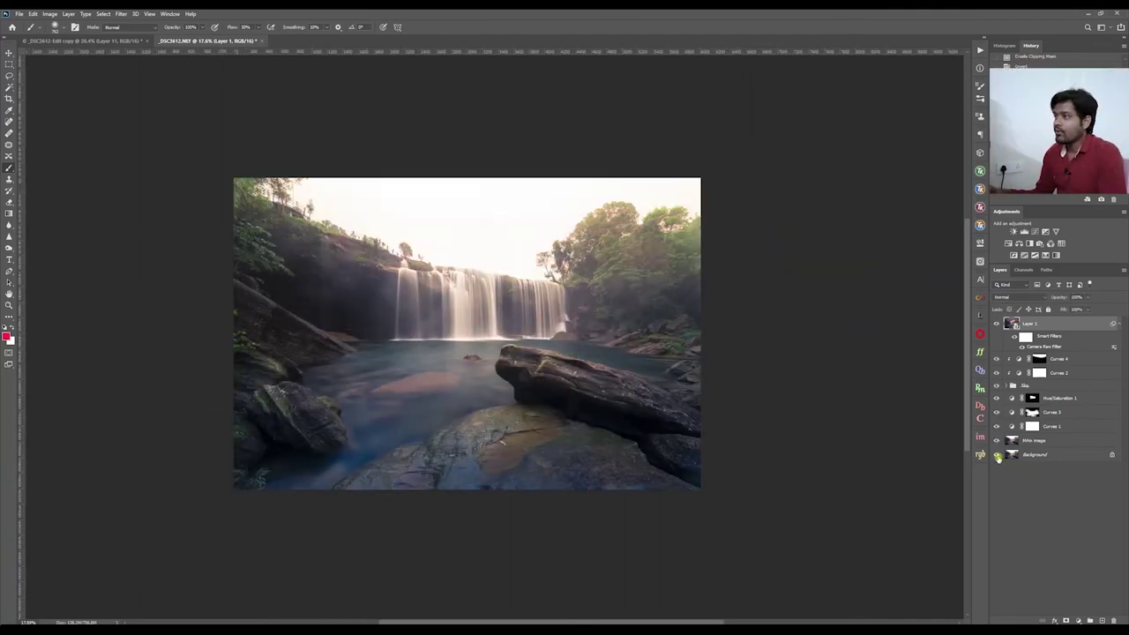
left_click(998, 456, "alt")
scroll(367, 274, "up", 7)
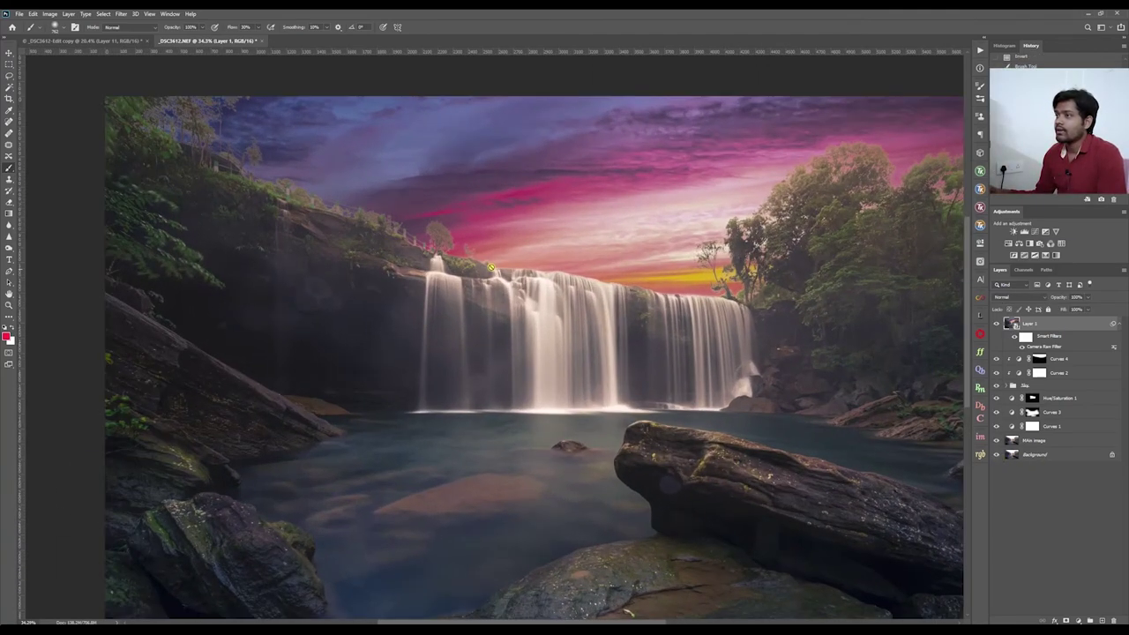
scroll(549, 269, "down", 5)
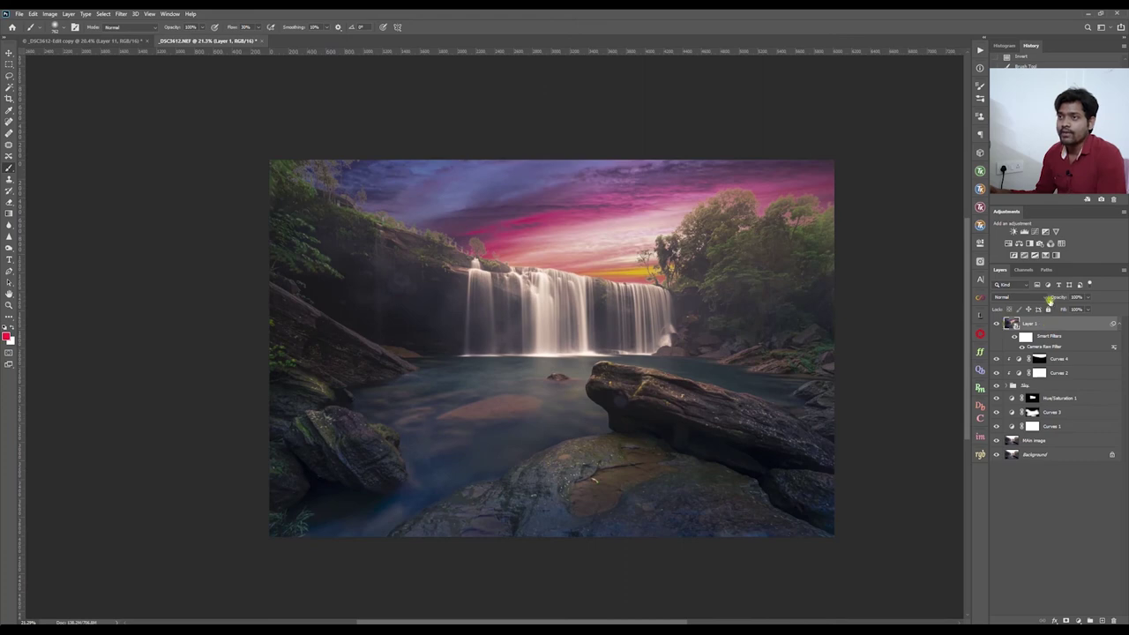
left_click_drag(1055, 300, 1064, 300)
left_click(1010, 323)
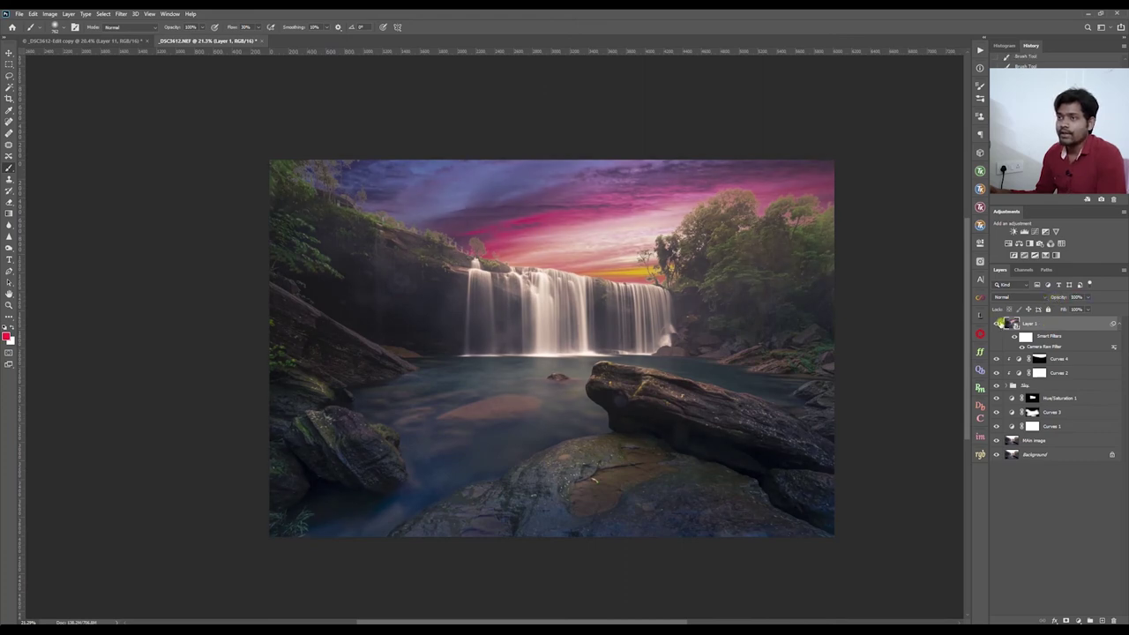
- Hide Layer 1 and slightly lower the opacity of the sky image layer inside the Sky group
left_click(997, 324)
left_click(1006, 387)
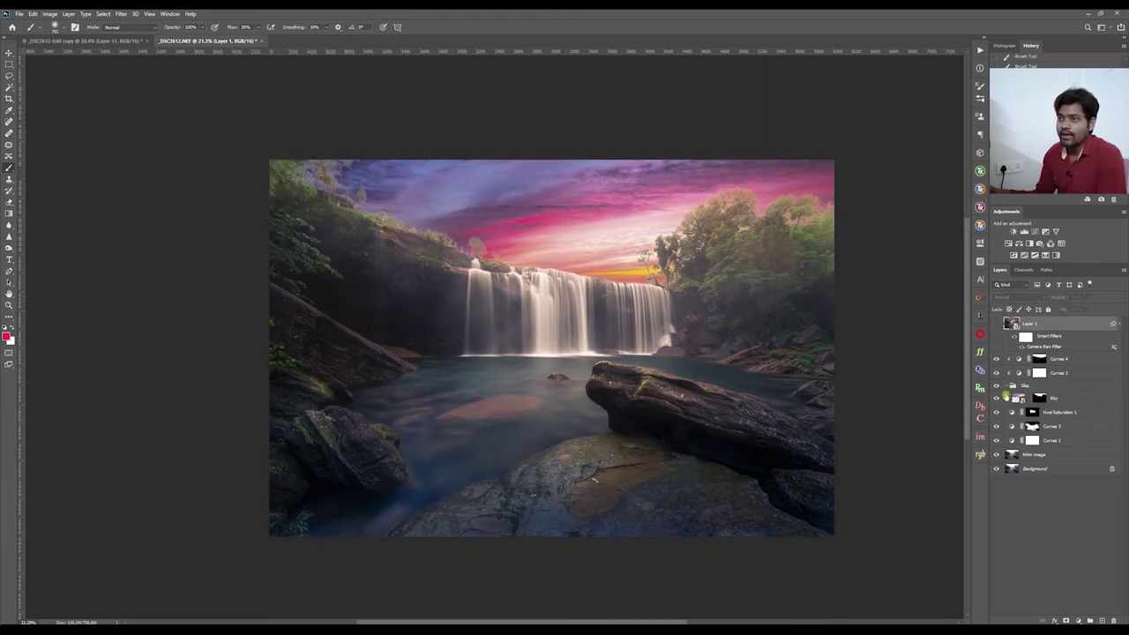
left_click(1021, 398)
left_click_drag(1058, 300, 1054, 301)
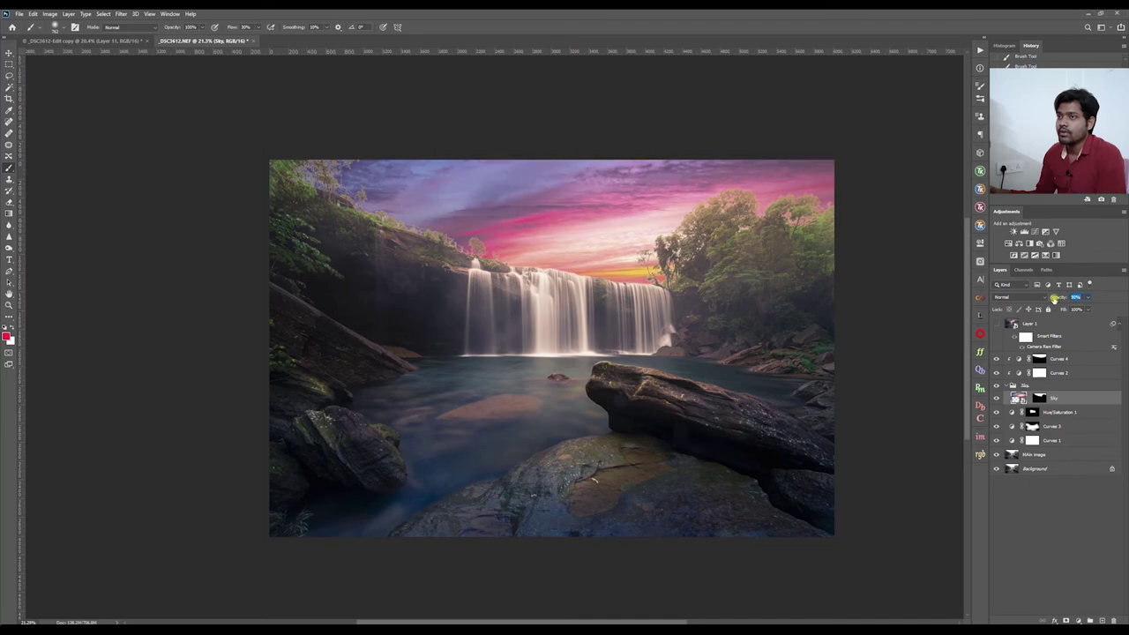
left_click(1007, 387)
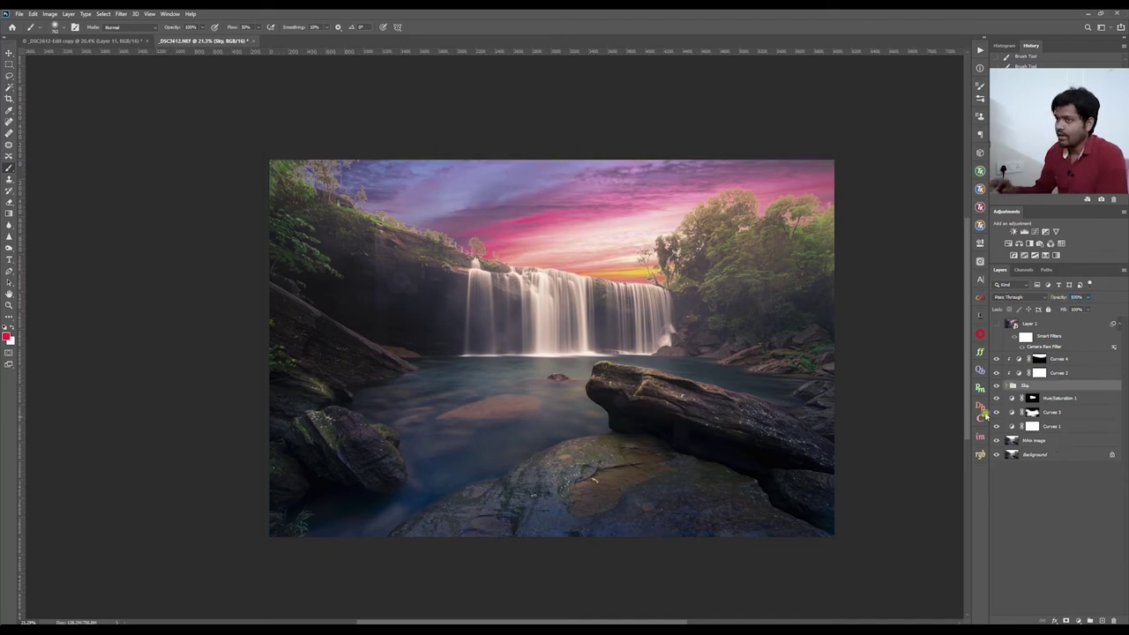
- Select the Hue/Saturation 1 layer and compare the composite with the base image layer shown alone
left_click(1066, 401)
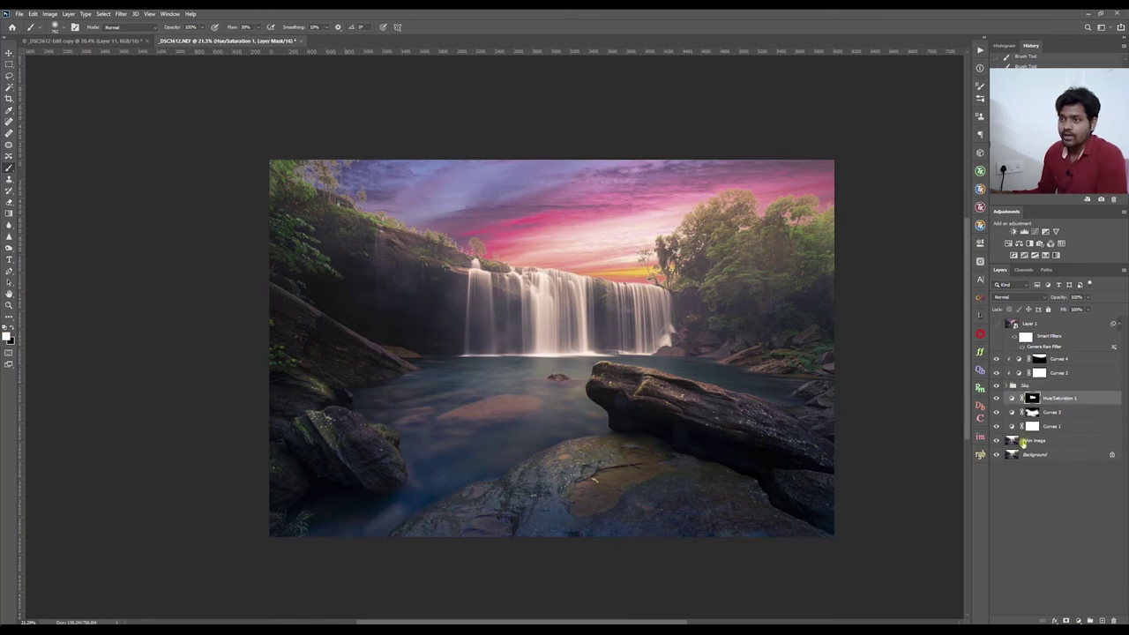
left_click(998, 441, "alt")
left_click(998, 441, "alt")
left_click(997, 441, "alt")
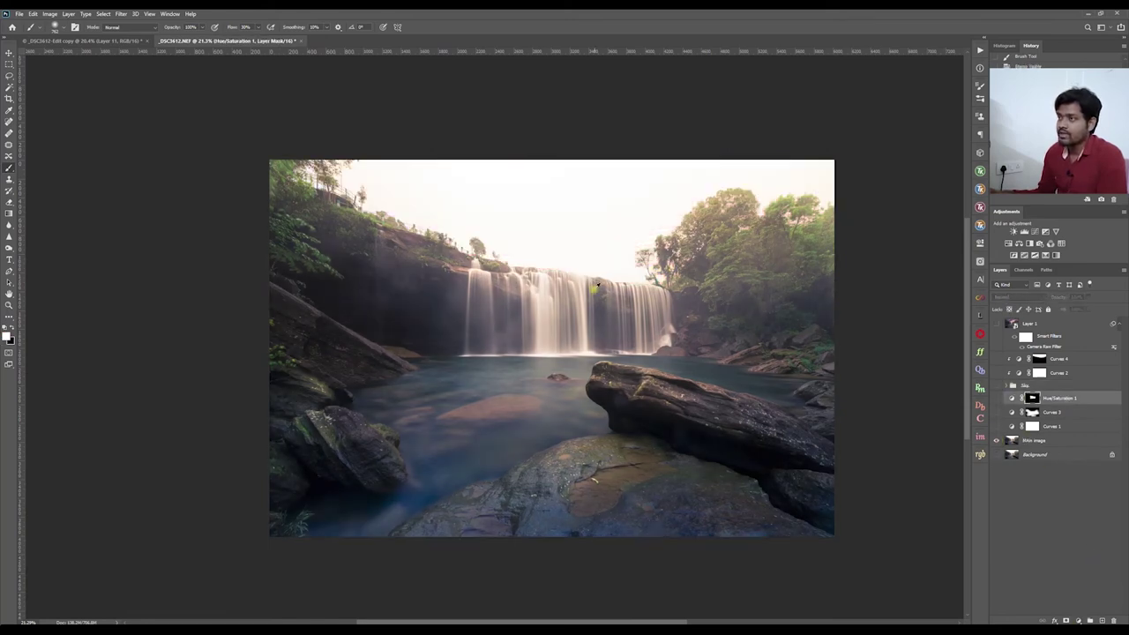
left_click(997, 441, "alt")
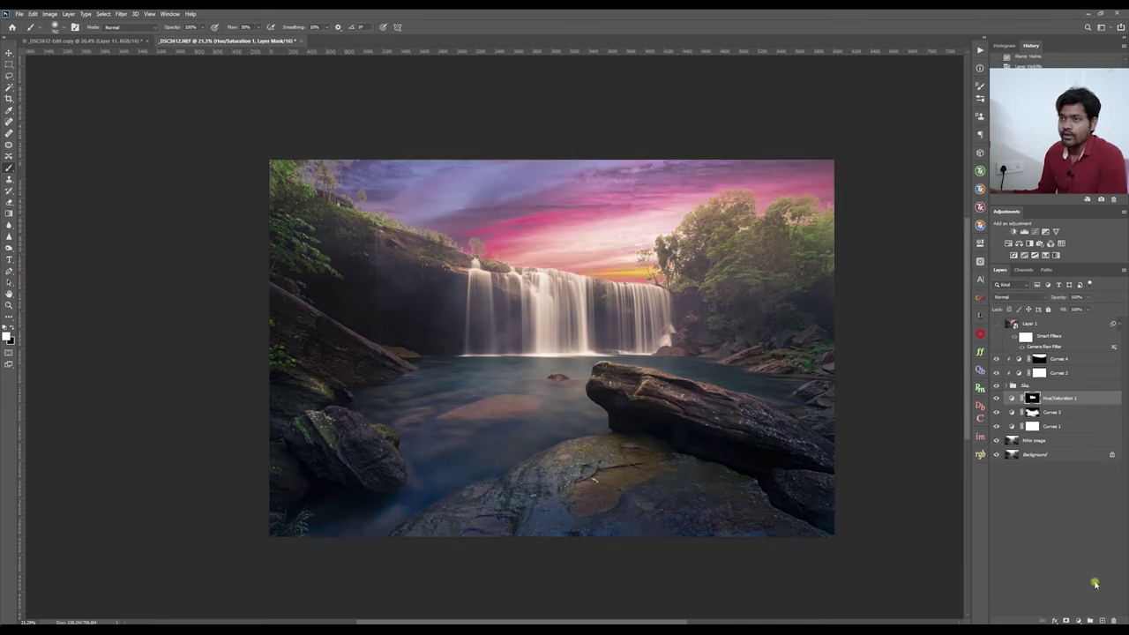
- Add a Curves adjustment above Hue/Saturation 1 and darken it by lowering the white point's output to 175
left_click(1080, 620)
left_click(1086, 520)
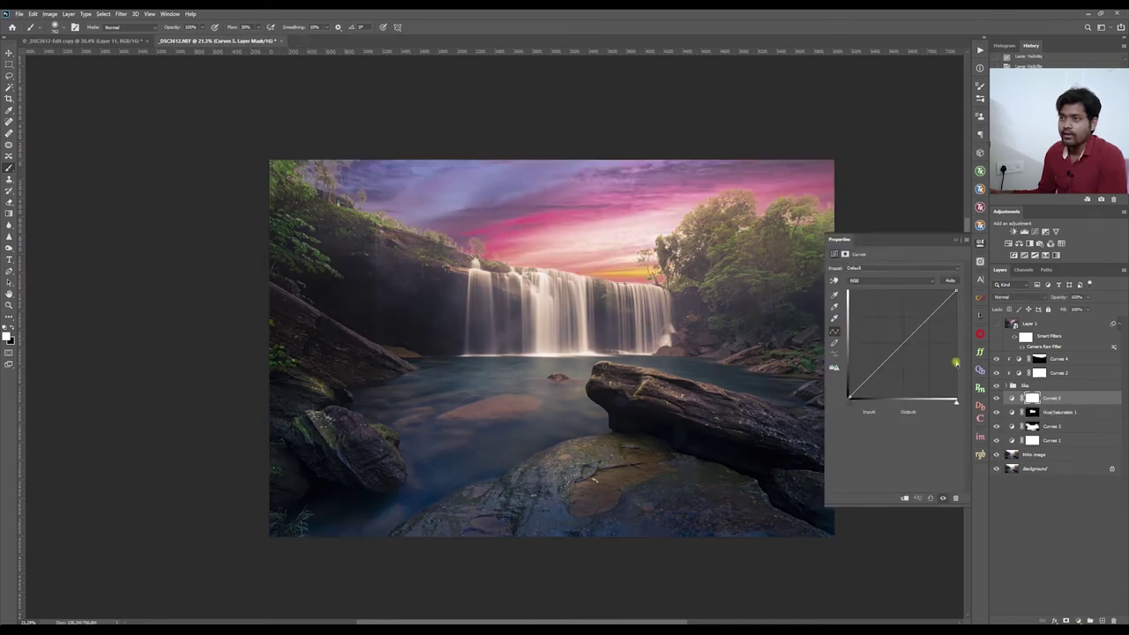
left_click_drag(955, 292, 956, 325)
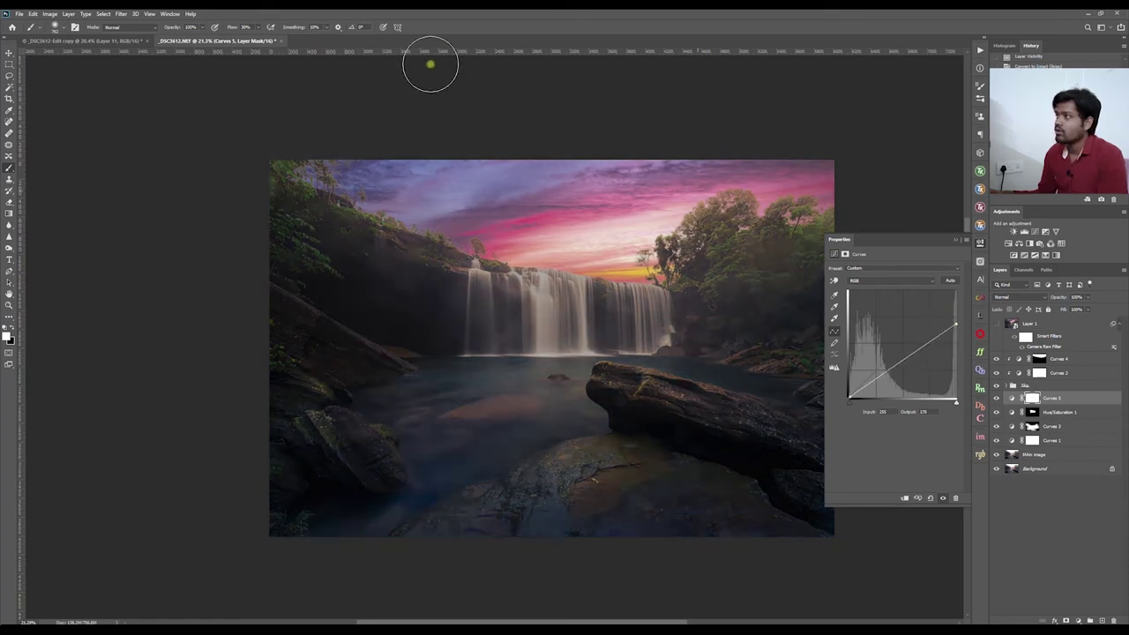
scroll(332, 169, "up", 10)
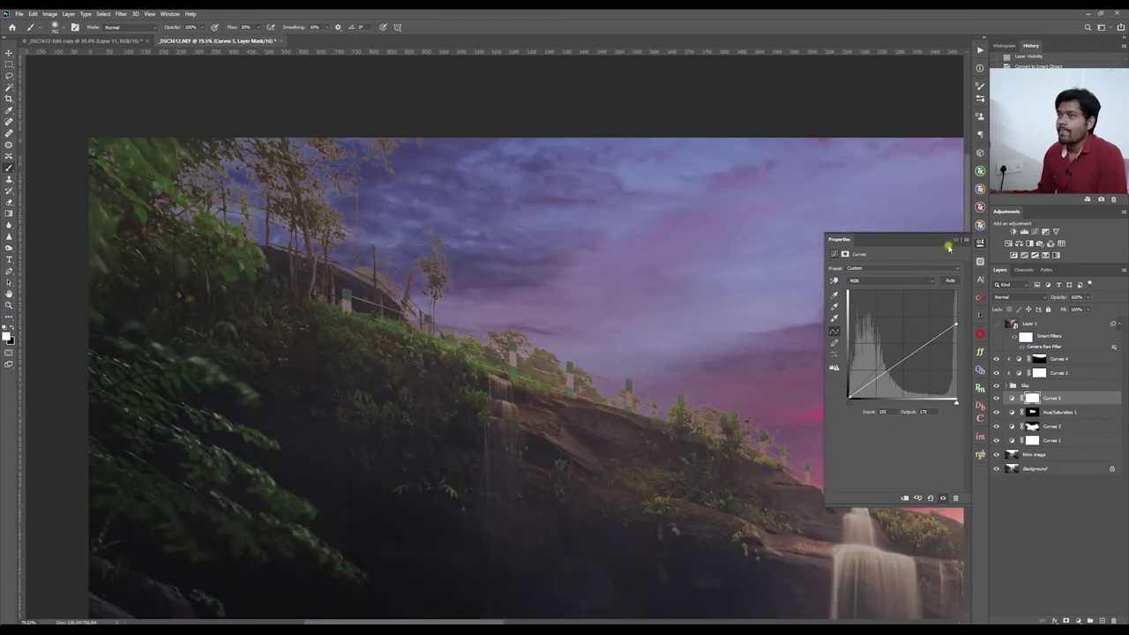
- Invert the Curves 5 mask and paint white over the sloping hillside and its trees to darken them down to the waterfall's edge
left_click(954, 241)
scroll(411, 265, "down", 2)
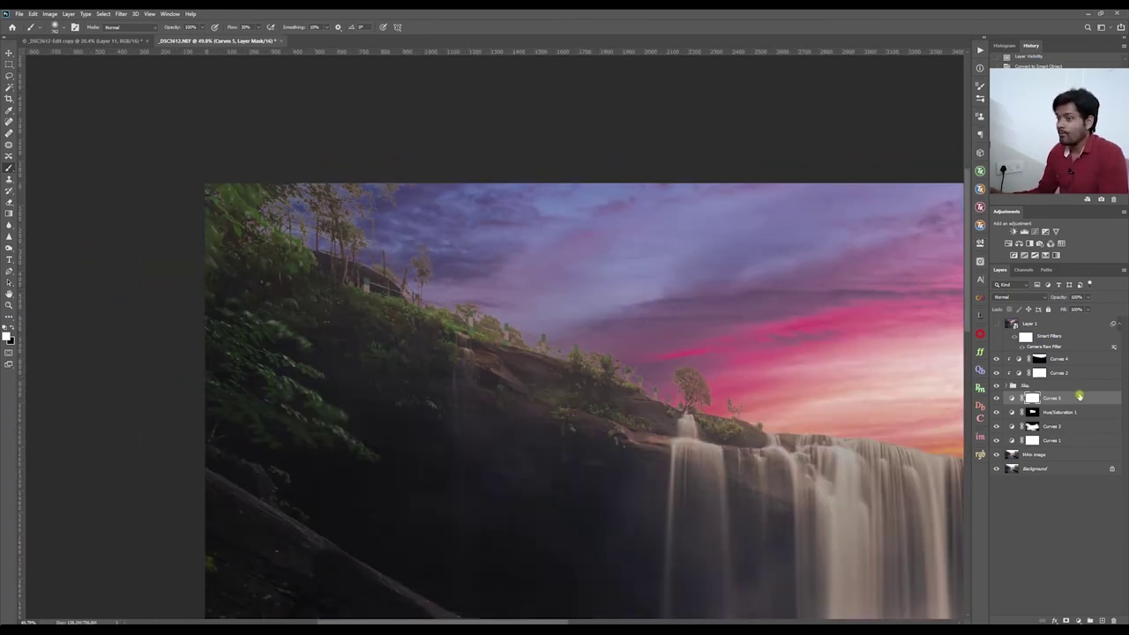
key("ctrl+i")
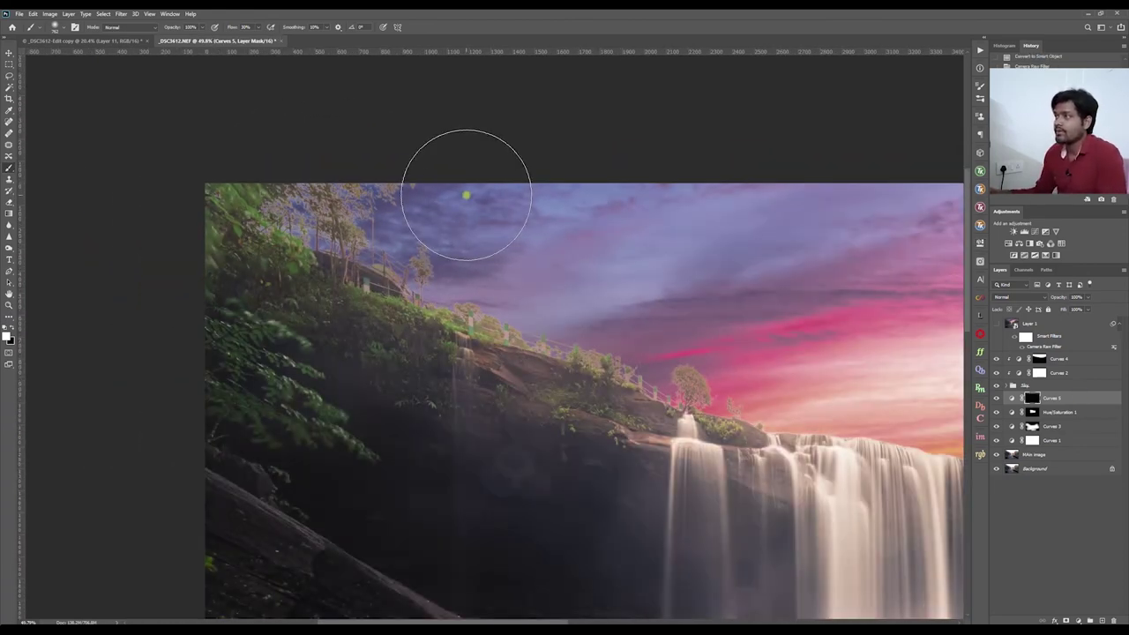
right_click(415, 212, "alt")
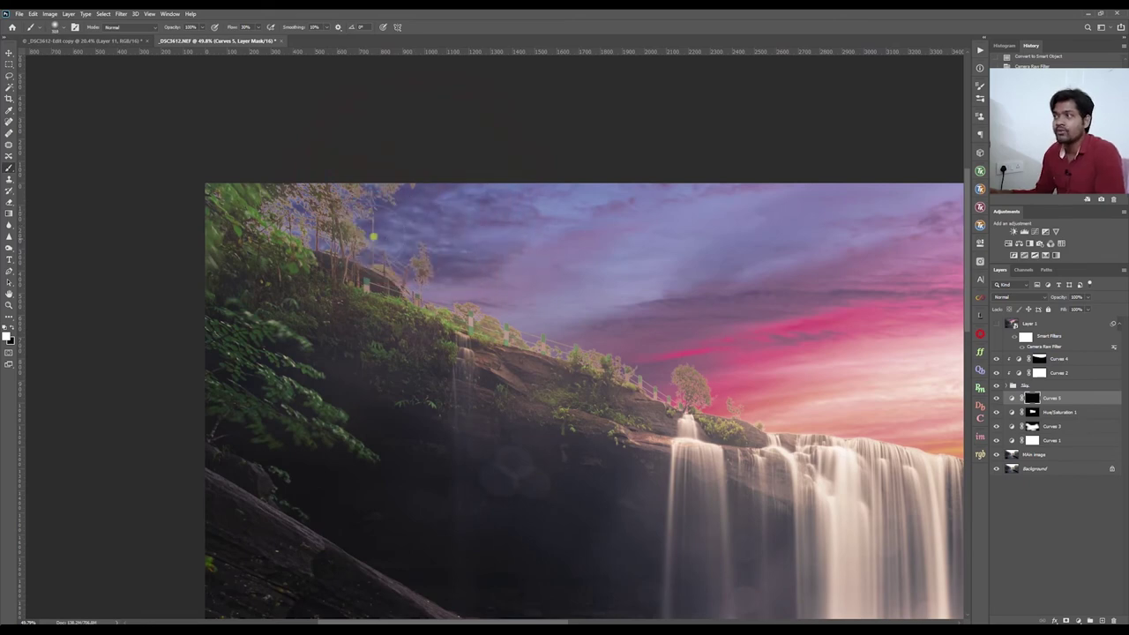
scroll(350, 227, "up", 1)
mouse_move(350, 227)
left_mouse_down()
mouse_move(259, 217)
mouse_move(425, 178)
mouse_move(323, 195)
mouse_move(433, 261)
mouse_move(544, 277)
mouse_move(498, 328)
left_mouse_up()
right_click(453, 277, "alt")
mouse_move(373, 274)
left_mouse_down()
mouse_move(347, 296)
mouse_move(747, 389)
mouse_move(727, 418)
left_mouse_up()
scroll(371, 298, "down", 6)
left_click_drag(625, 391, 741, 387)
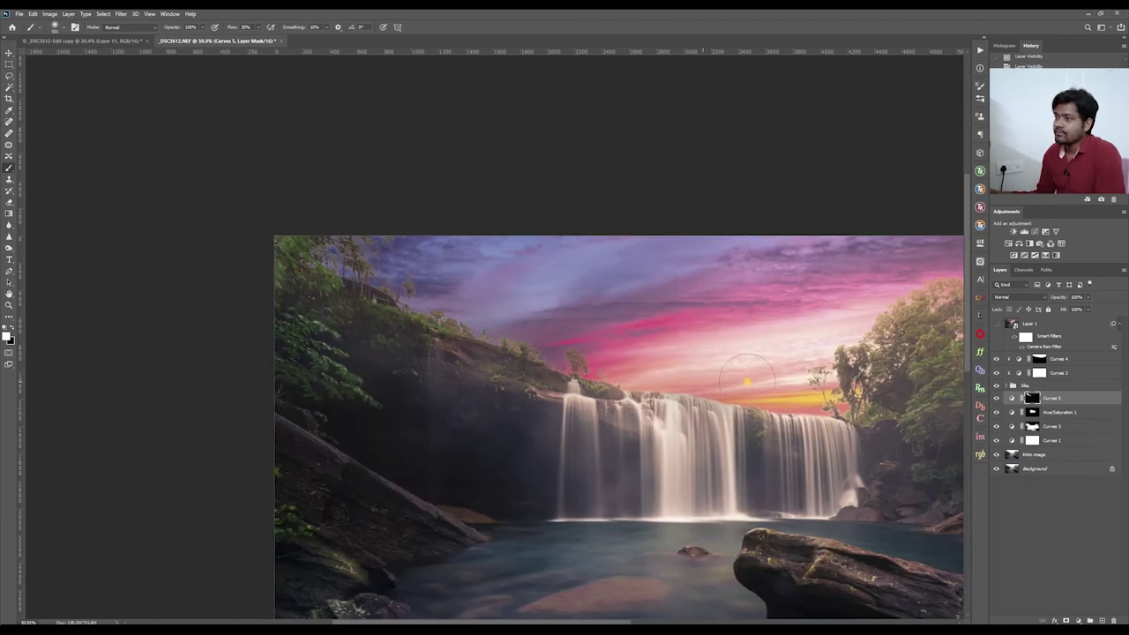
key("ctrl+z")
- Lower the brush flow to 8% and enlarge the brush for softer masking of the Curves 5 darkening
scroll(408, 330, "down", 6)
scroll(669, 346, "up", 6)
right_click(655, 326, "alt")
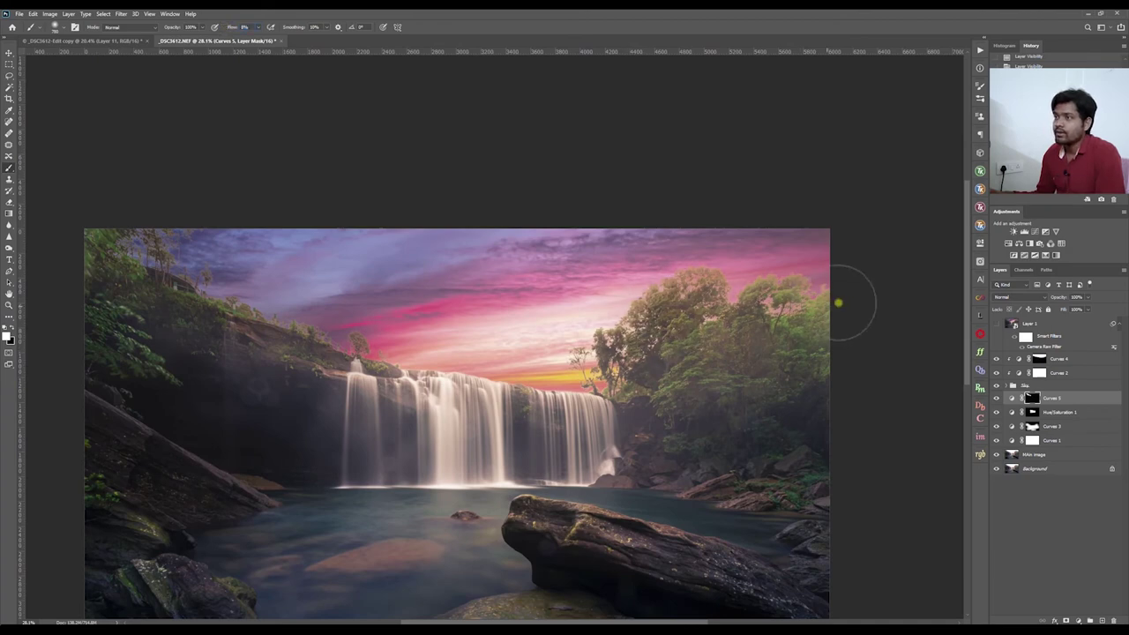
scroll(807, 398, "down", 2)
scroll(318, 327, "up", 2)
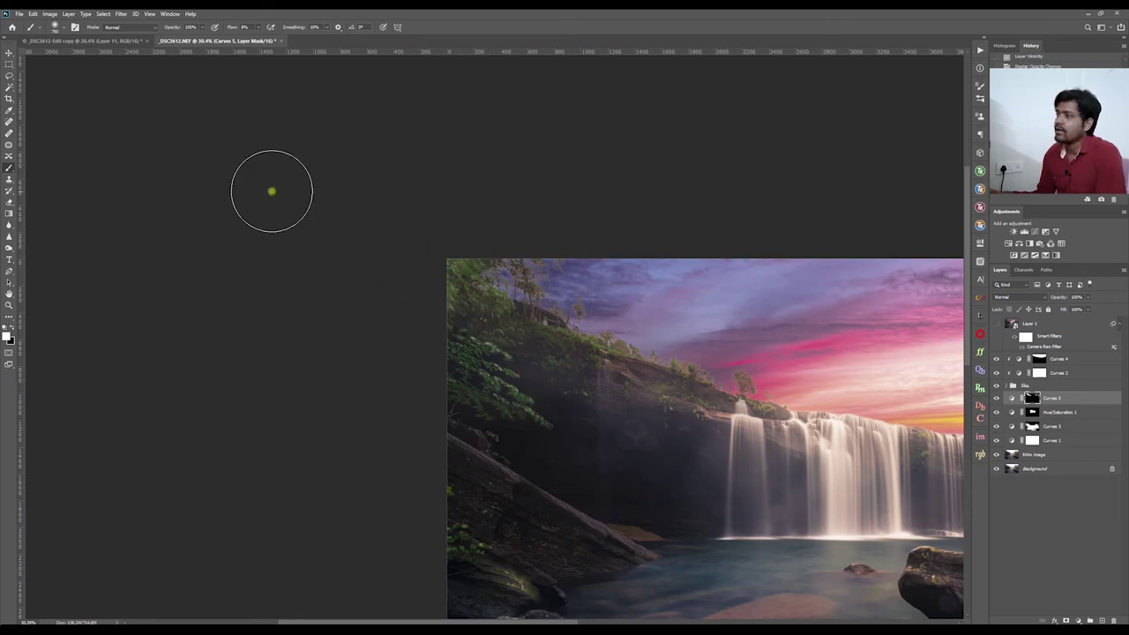
scroll(323, 194, "down", 1)
scroll(398, 267, "up", 5)
scroll(577, 282, "down", 6)
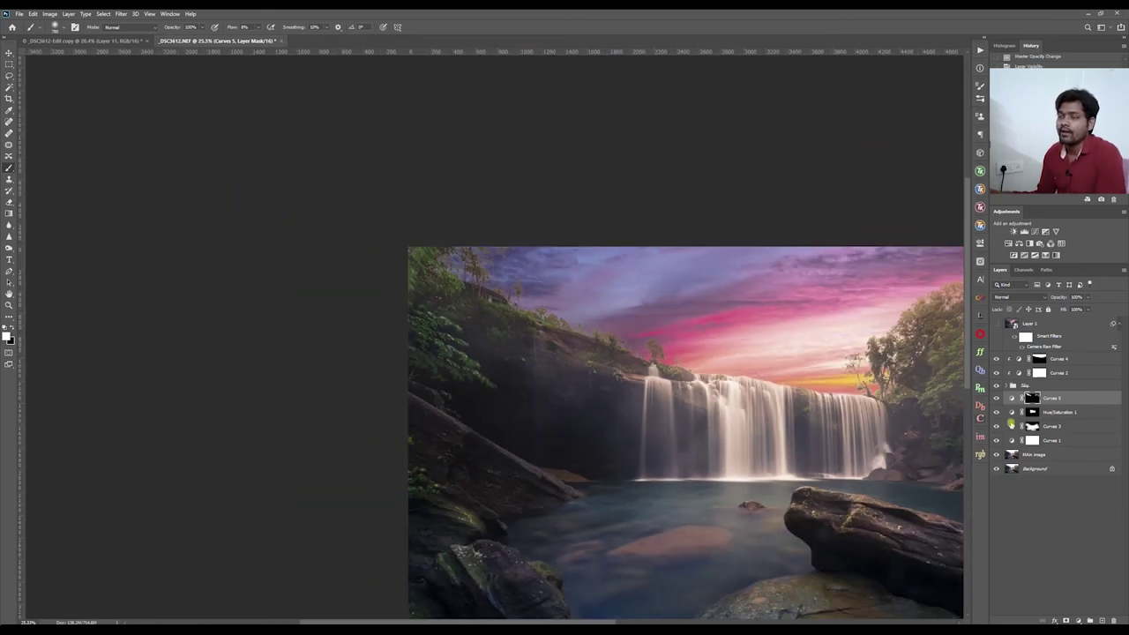
- Toggle Curves 5 off and on to compare the hillside and the whole image with and without the darkening
left_click(1030, 388)
left_click(1035, 399)
left_click(997, 398)
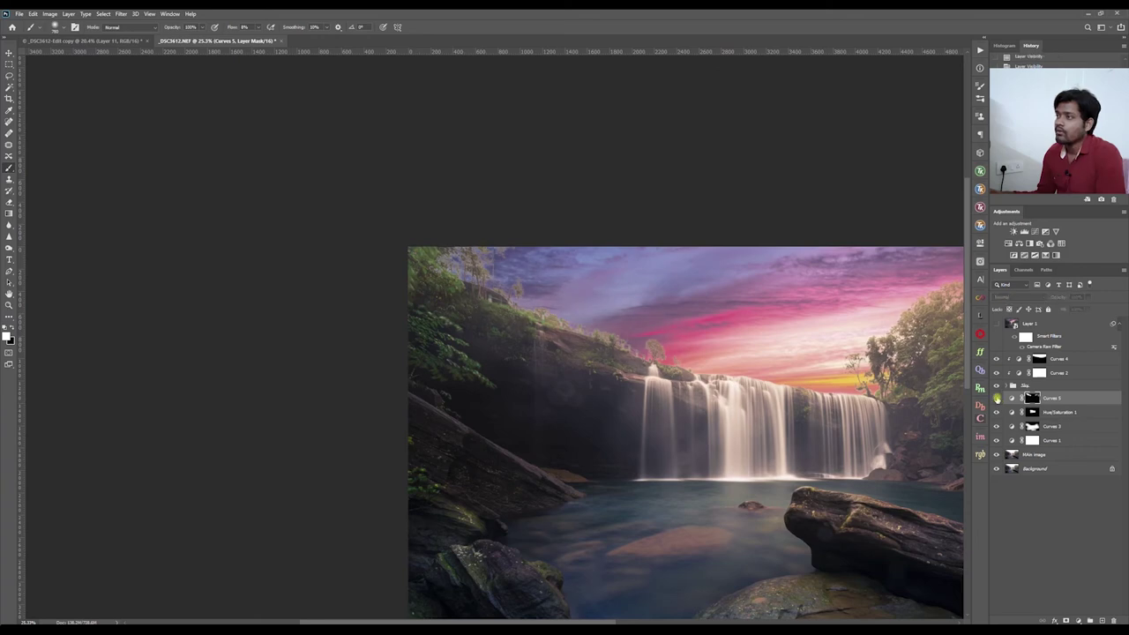
scroll(274, 273, "down", 2)
scroll(274, 273, "down", 6)
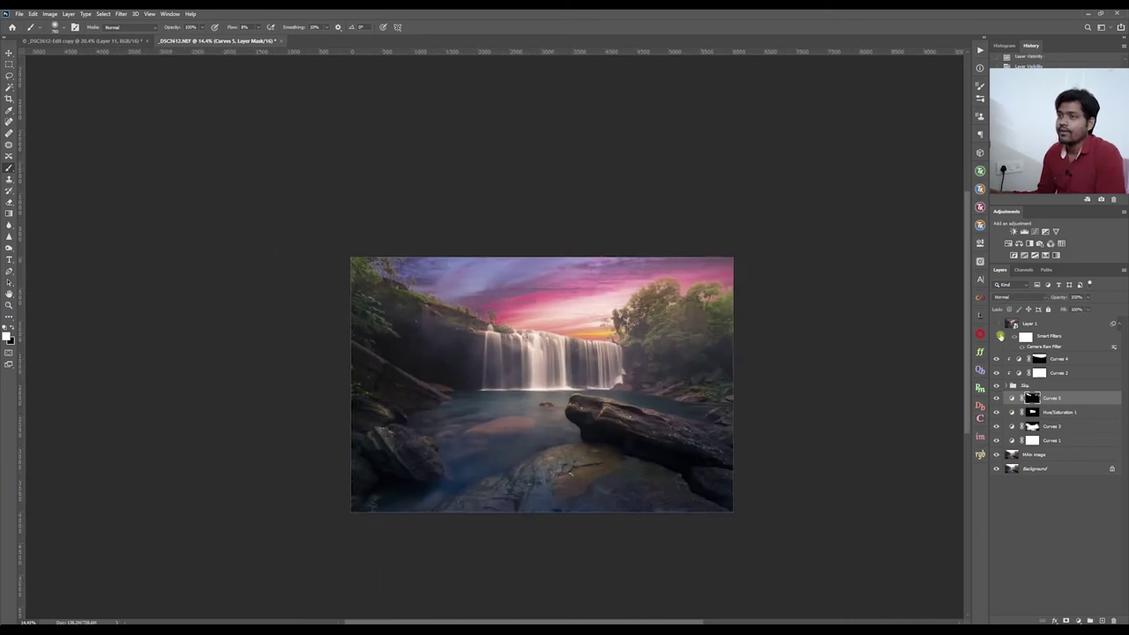
- Compare the image with and without the old Camera Raw filtered Layer 1 and delete that layer
left_click(997, 324)
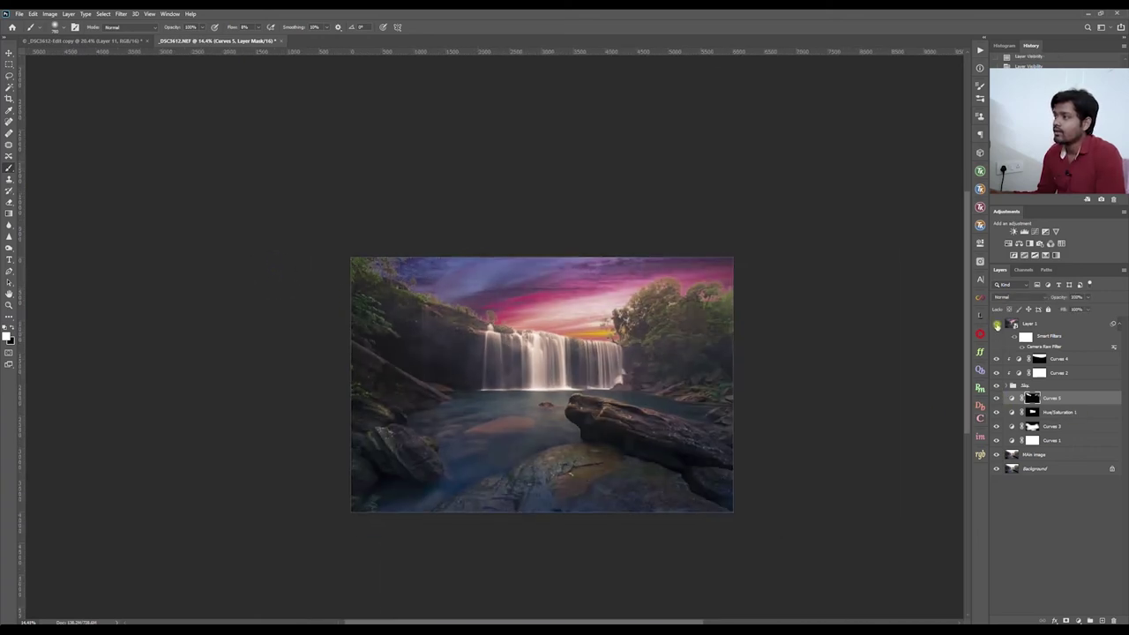
left_click(997, 325)
left_click(1044, 328)
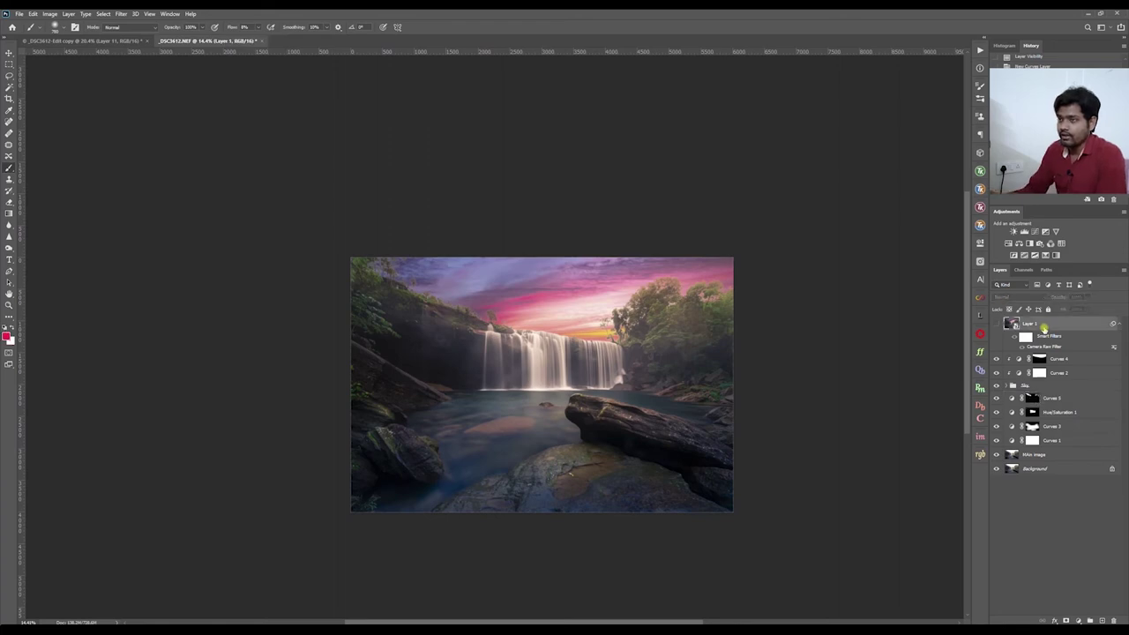
key("Delete")
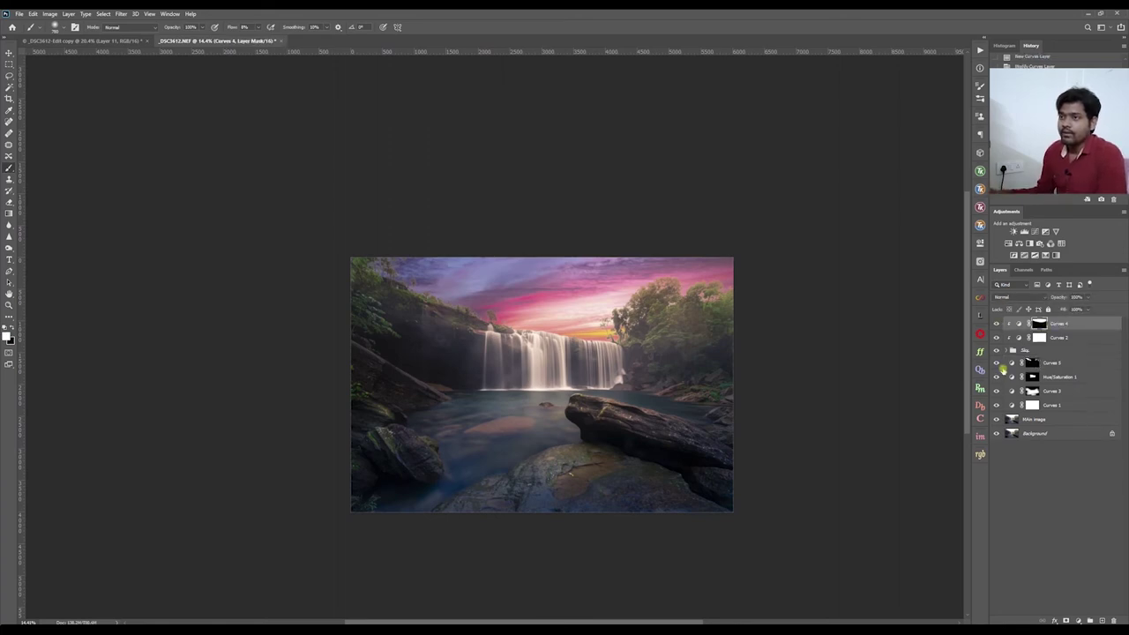
- Examine the hillside up close and compare the full composite with the Background layer shown alone
scroll(375, 273, "up", 5)
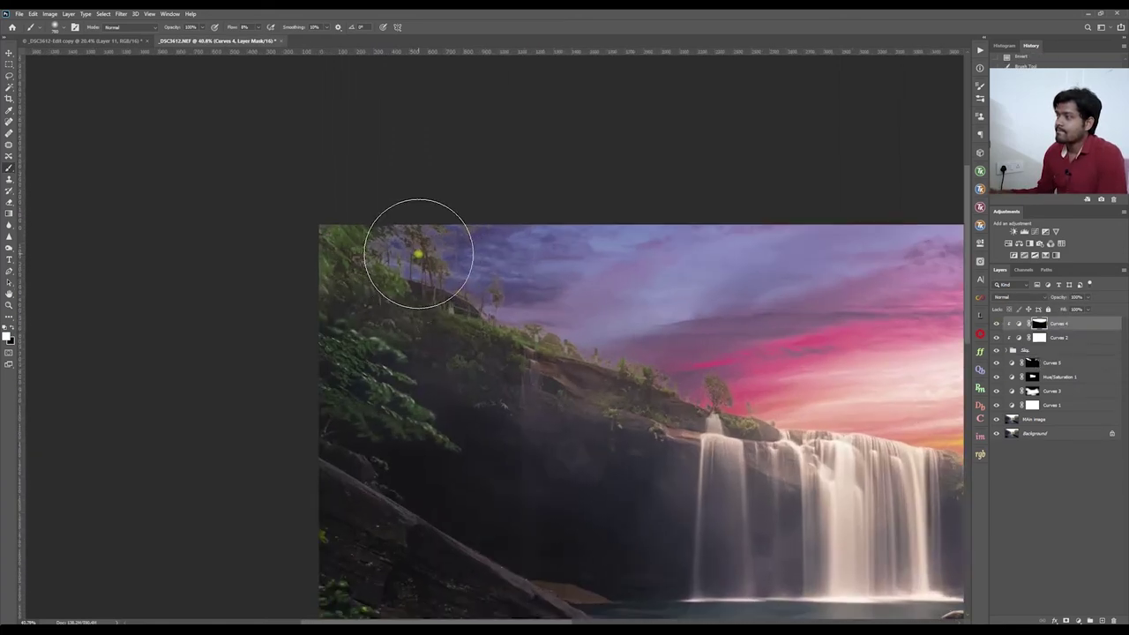
scroll(547, 262, "up", 2)
scroll(365, 261, "down", 2)
left_click(995, 433, "alt")
left_click(995, 434, "alt")
left_click(995, 434, "alt")
left_click(995, 433, "alt")
left_click(996, 433, "alt")
scroll(582, 370, "down", 5)
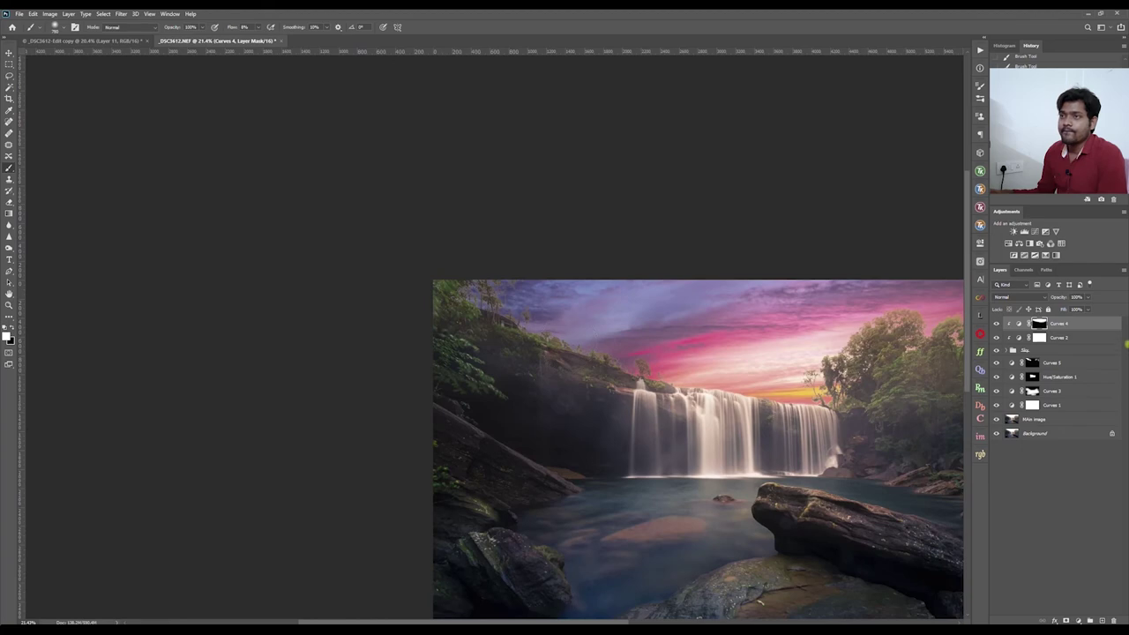
- Stamp all visible layers into a new merged layer above Curves 4 and convert it for smart filters
left_click(1092, 326)
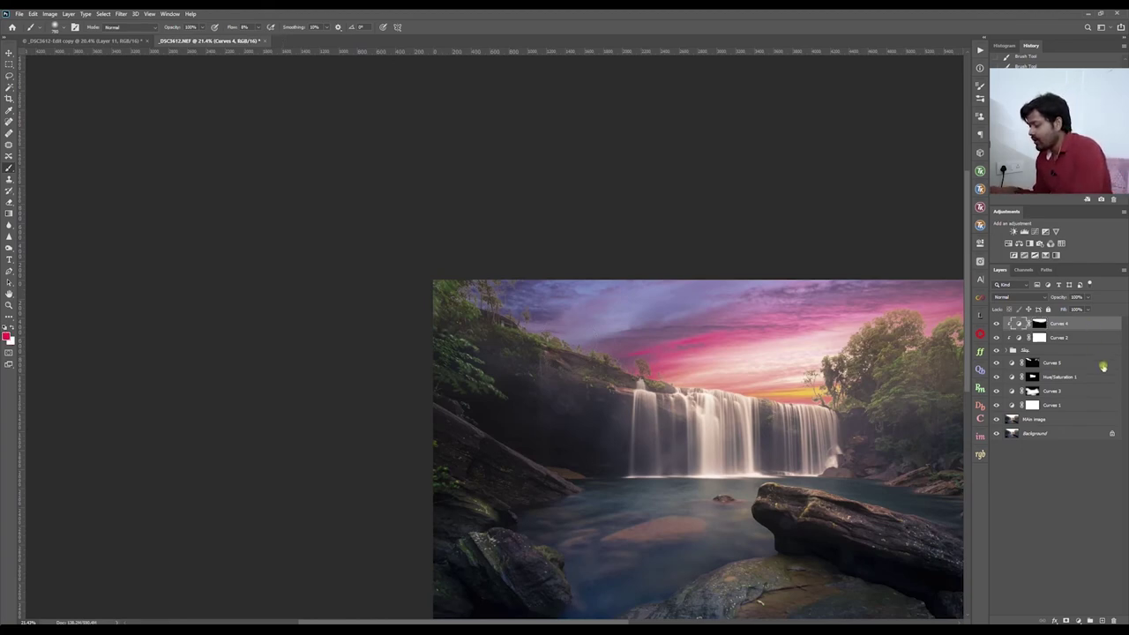
key("ctrl+alt+shift+e")
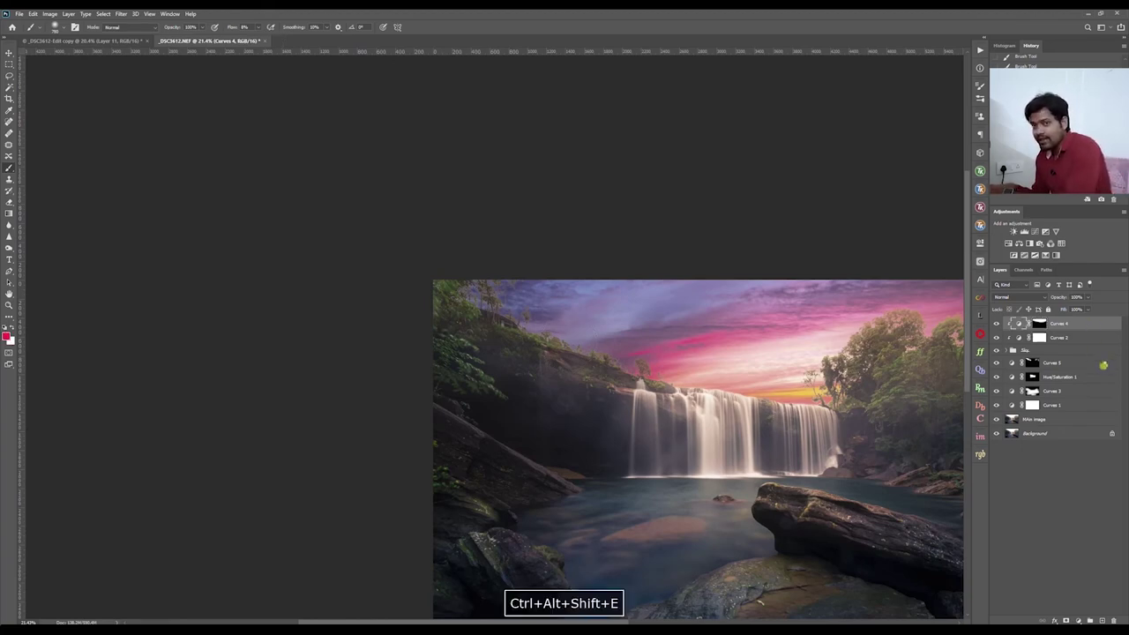
scroll(538, 310, "down", 3)
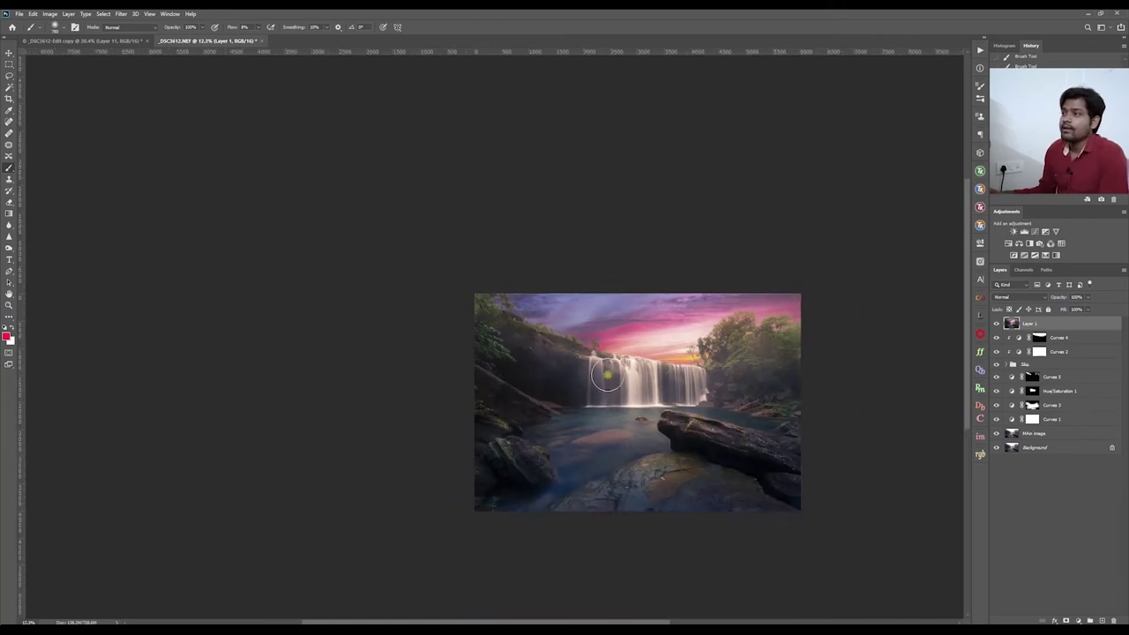
scroll(811, 367, "up", 2)
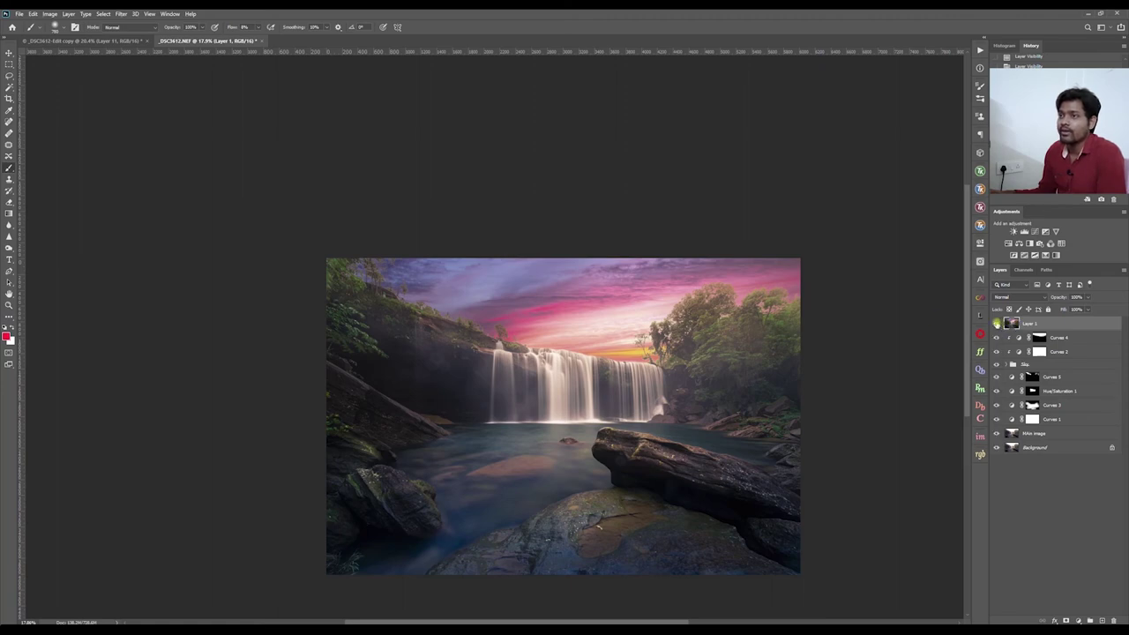
left_click(128, 16)
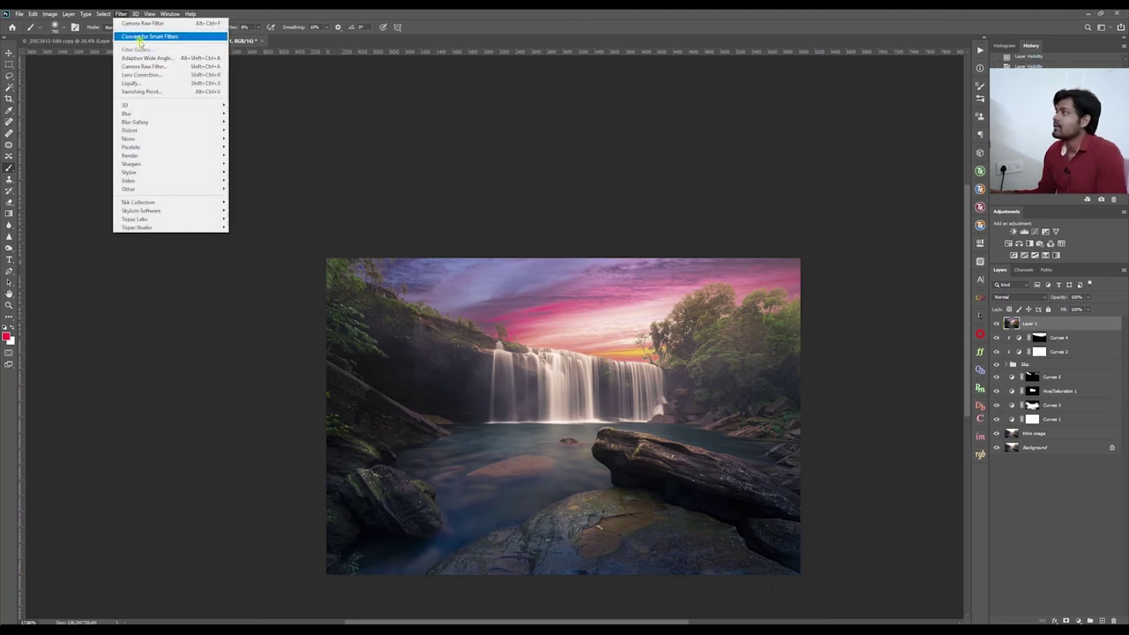
left_click(168, 42)
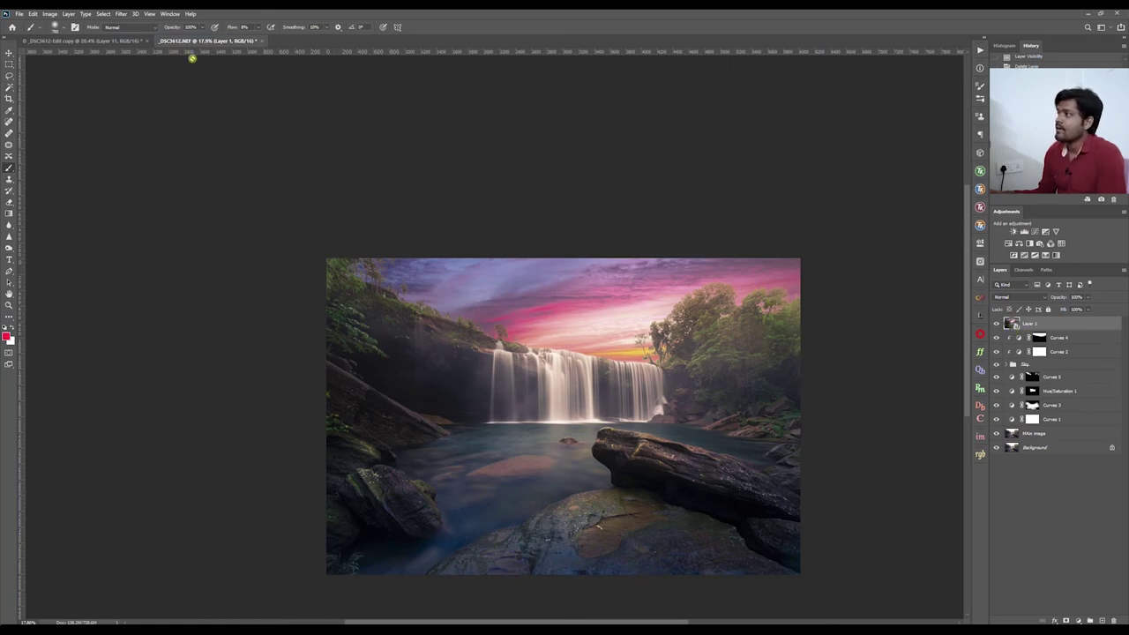
- Open the merged layer in the Camera Raw Filter and reset the Graduated Filter's local correction settings
left_click(122, 15)
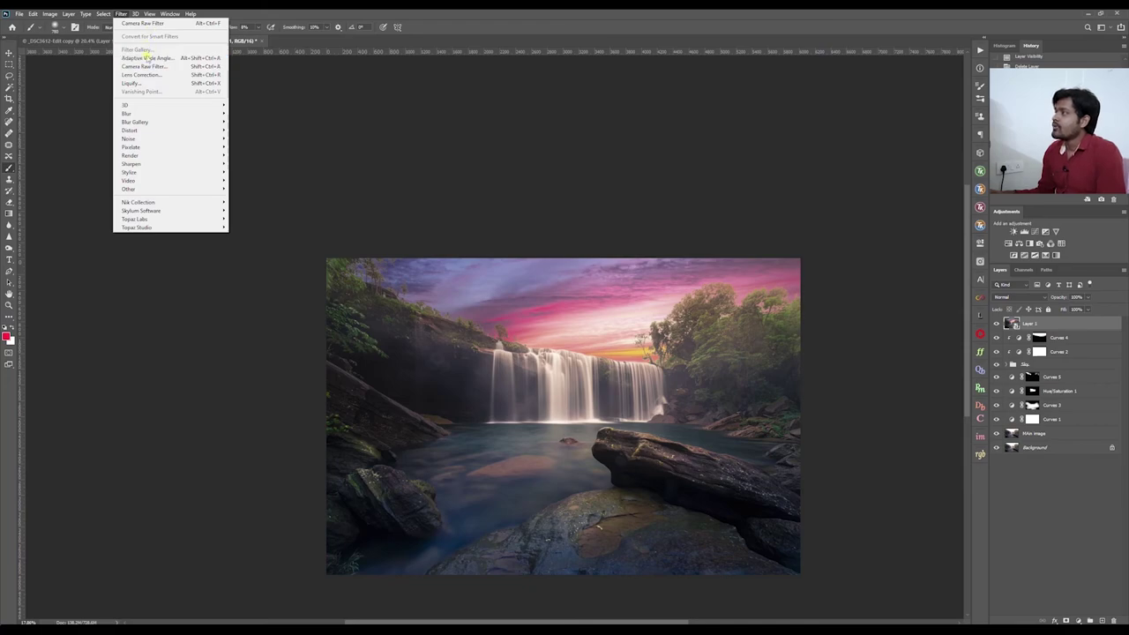
left_click(146, 24)
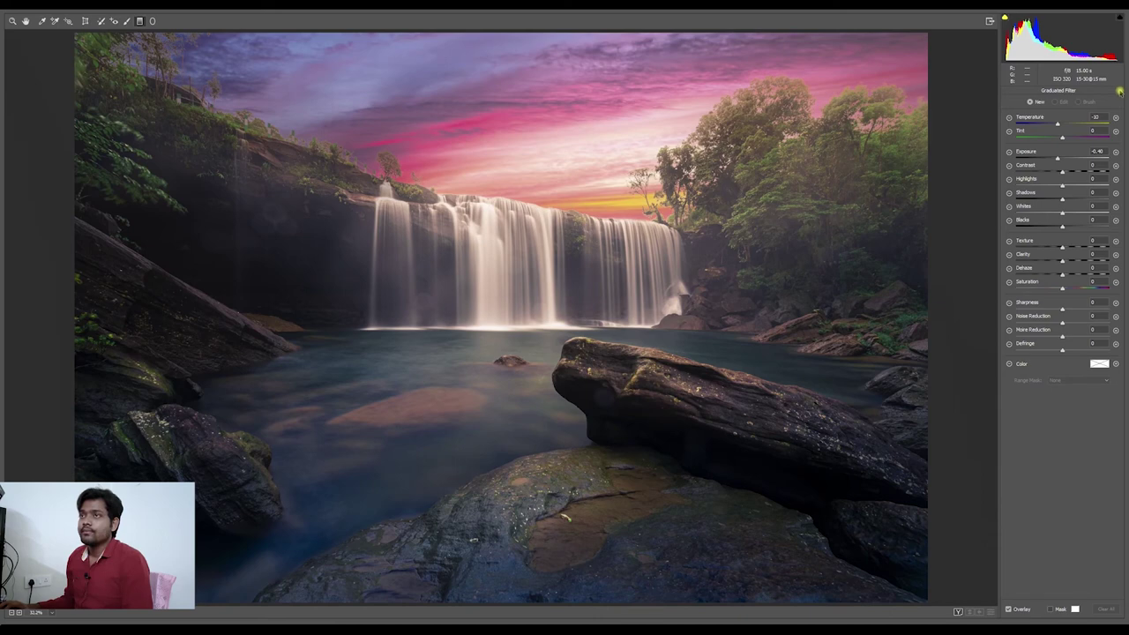
left_click(1119, 91)
left_click(1069, 111)
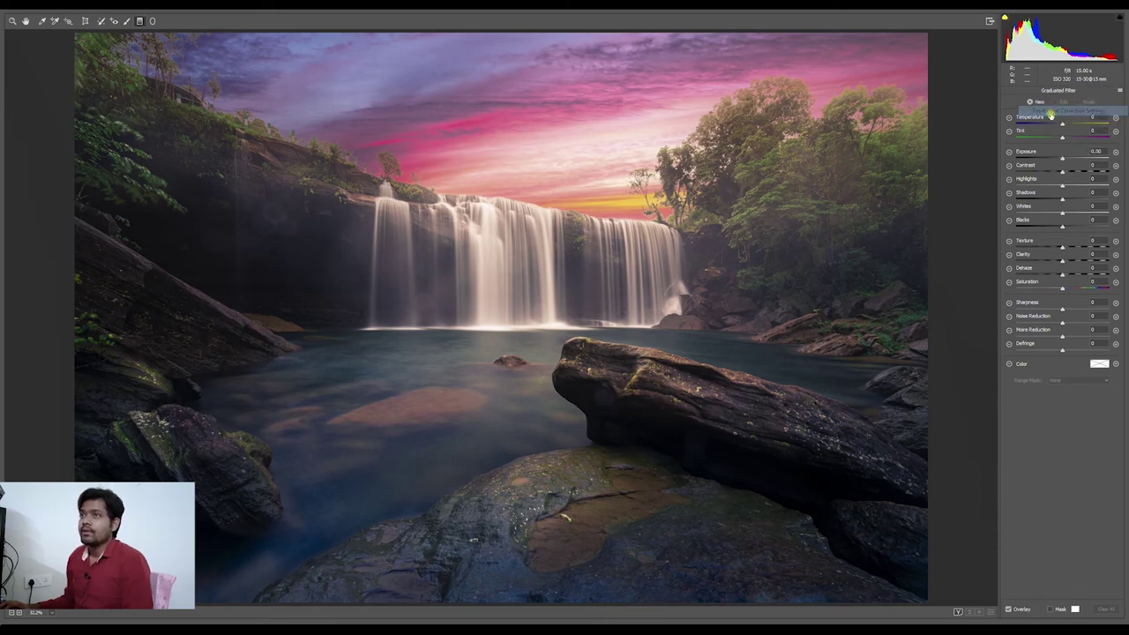
left_click(27, 21)
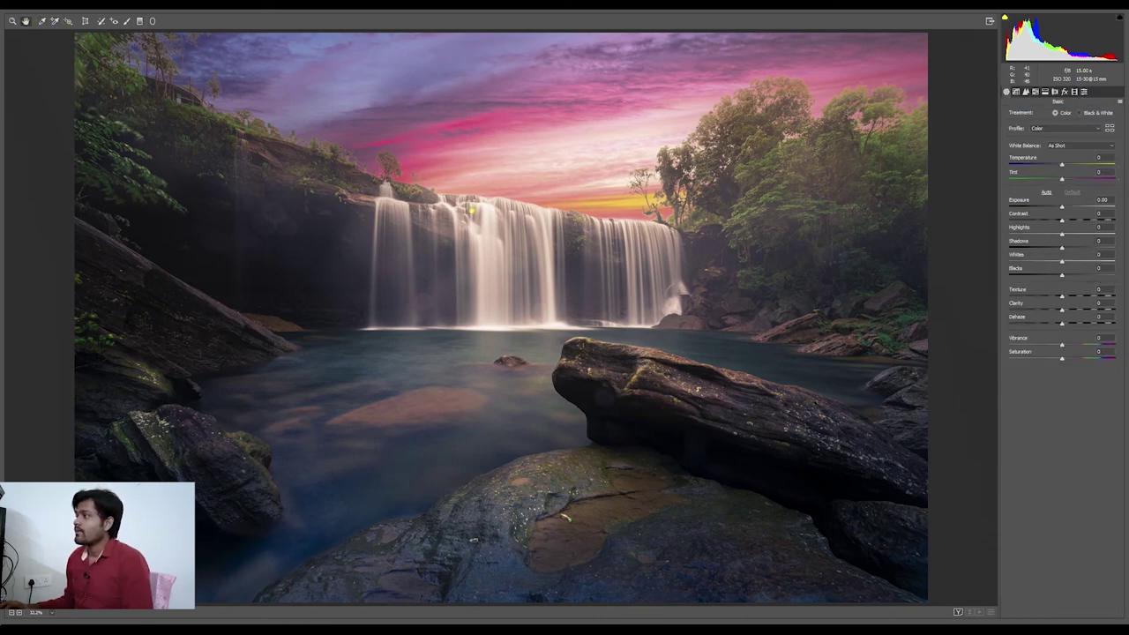
- Draw a Graduated Filter from the upper edge of the sky down to just above the waterfall with exposure -0.55
left_click(139, 21)
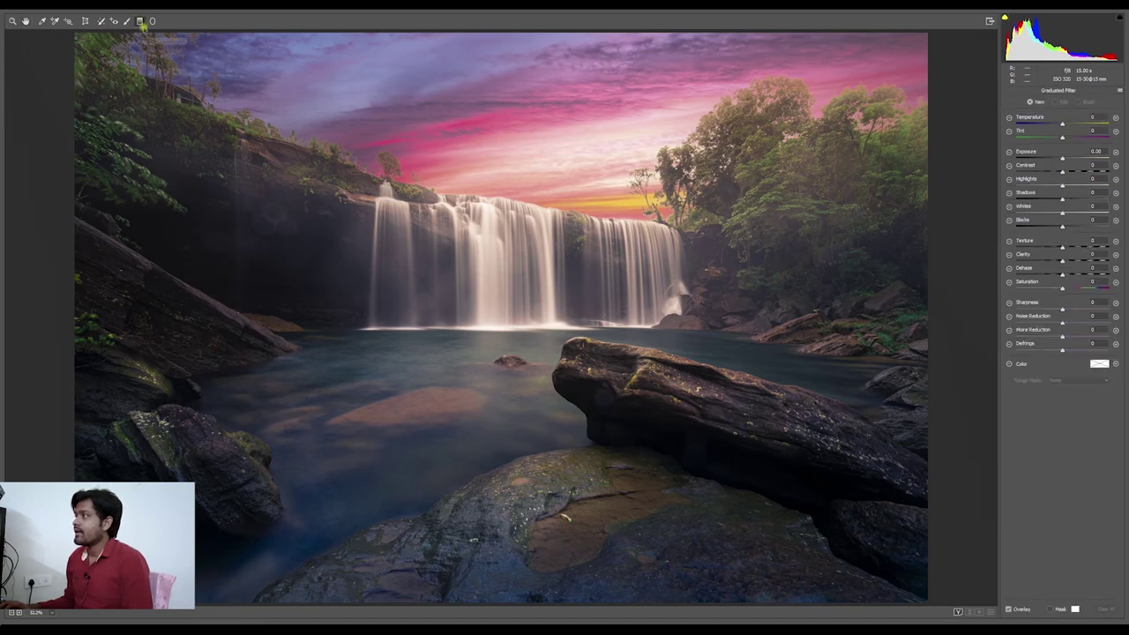
left_click_drag(521, 51, 524, 177)
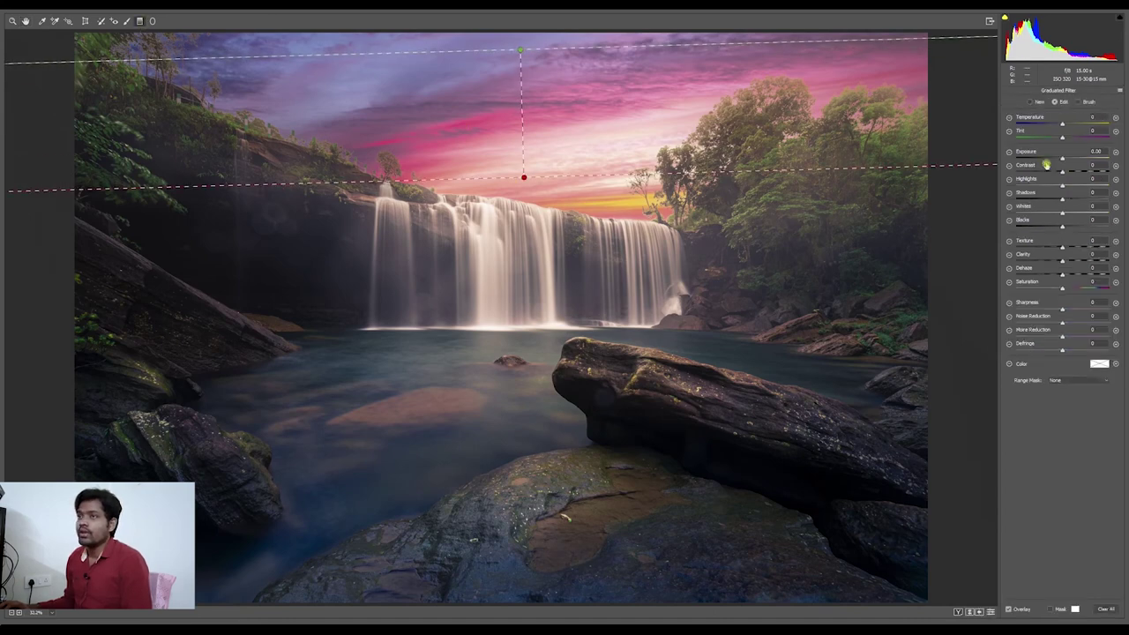
left_click_drag(1065, 160, 1056, 159)
left_click_drag(524, 112, 521, 96)
left_click_drag(699, 160, 700, 157)
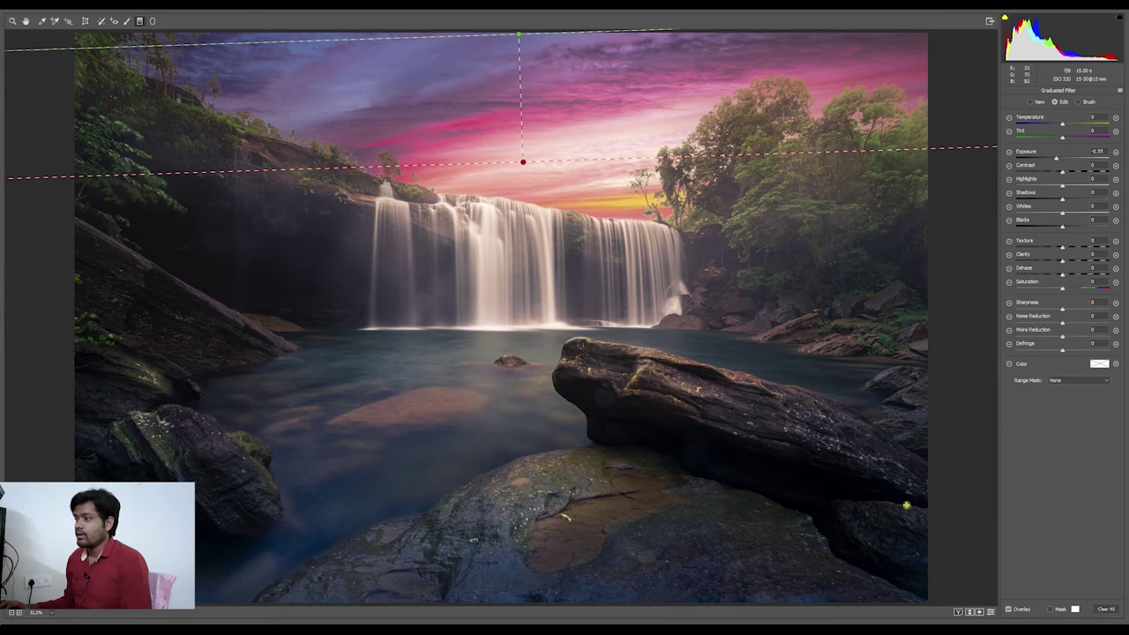
- Add a wide Radial Filter over the pool below the waterfall, reset its local corrections and set its exposure to +0.30
left_click(152, 21)
left_click_drag(450, 269, 757, 357)
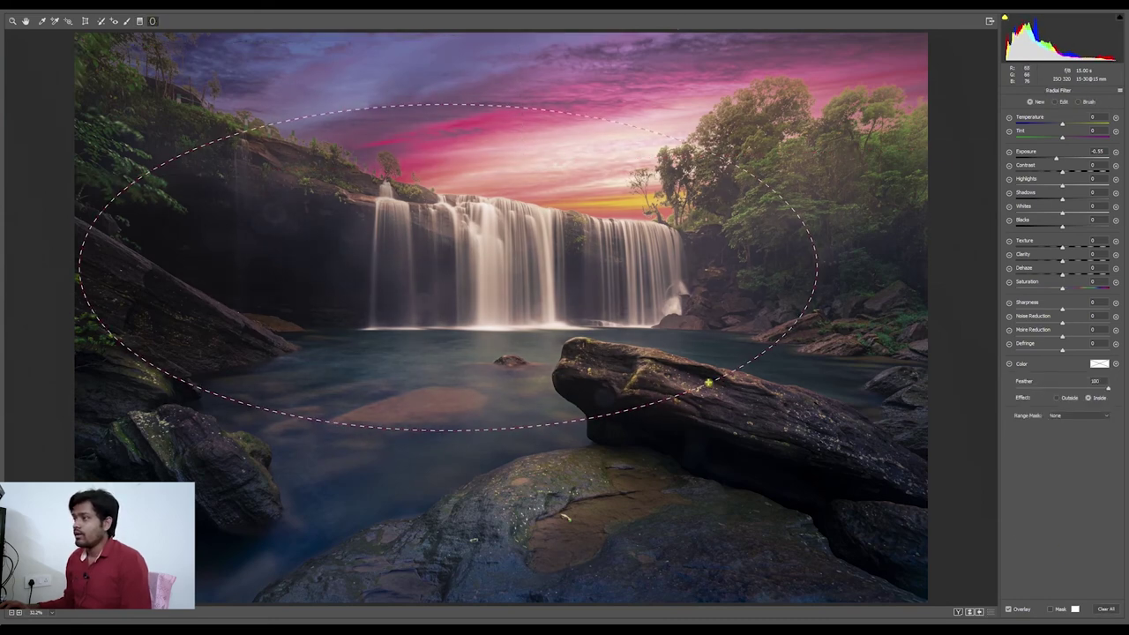
left_click_drag(445, 265, 443, 338)
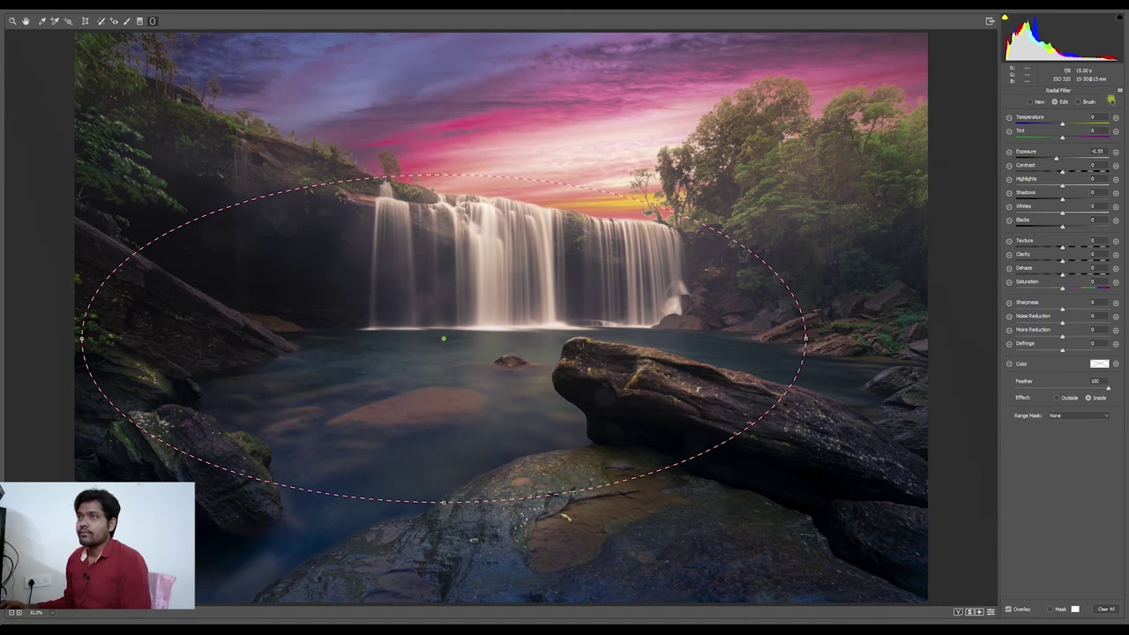
left_click(1121, 90)
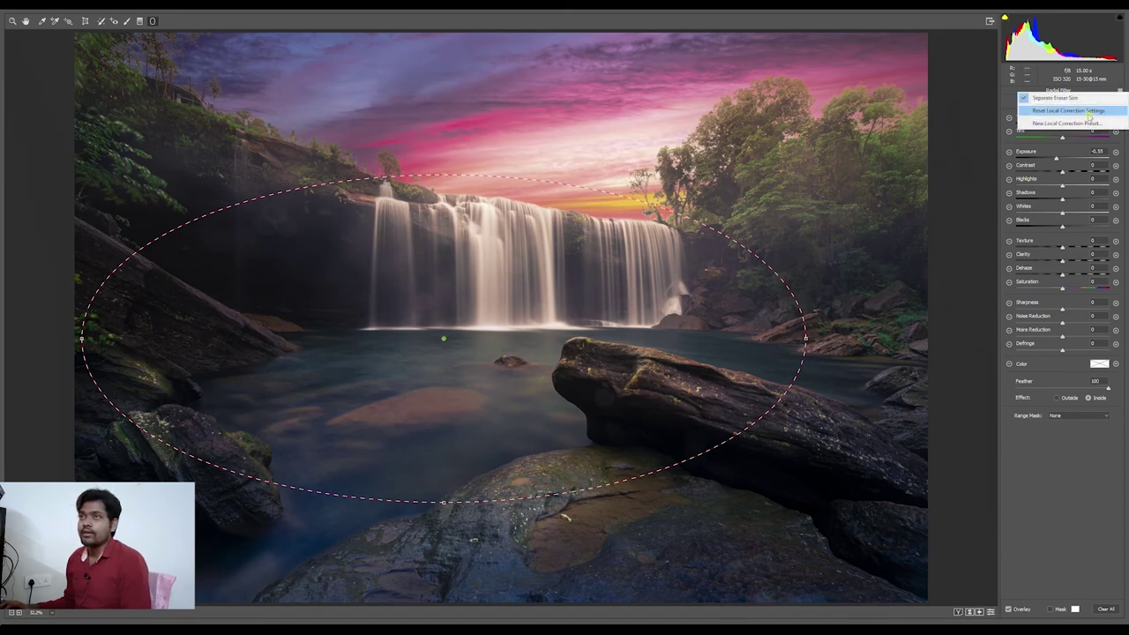
left_click(1094, 115)
mouse_move(1064, 159)
left_mouse_down()
mouse_move(1077, 160)
mouse_move(1066, 160)
left_mouse_up()
left_click_drag(443, 340, 430, 391)
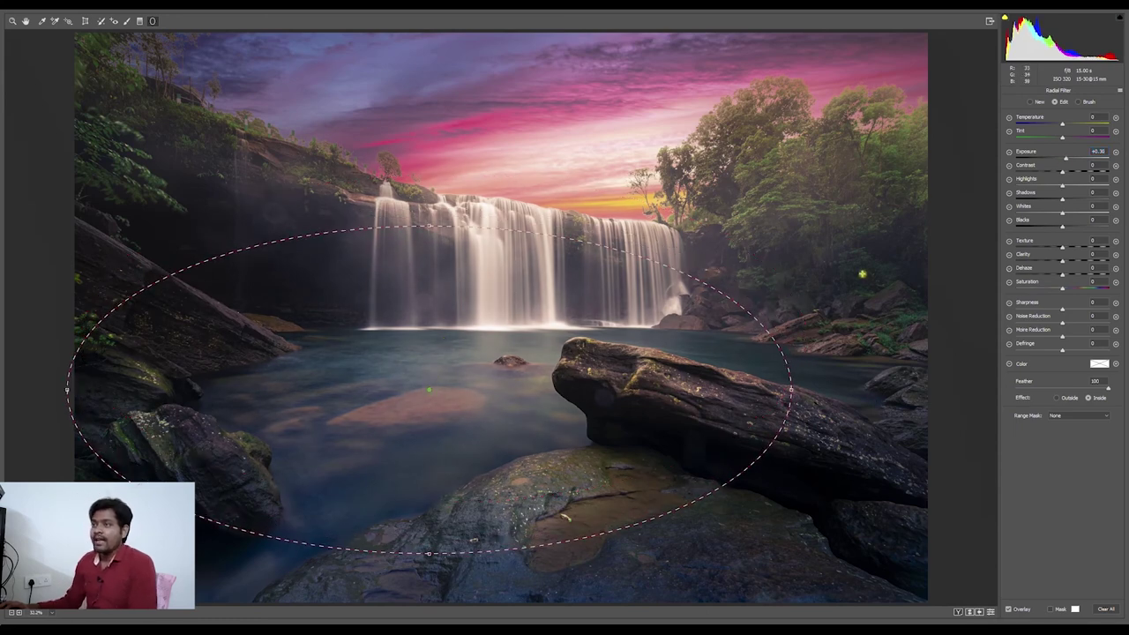
- Add a second Radial Filter around the trees beside the waterfall and darken it with exposure -0.35
left_click_drag(786, 203, 899, 274)
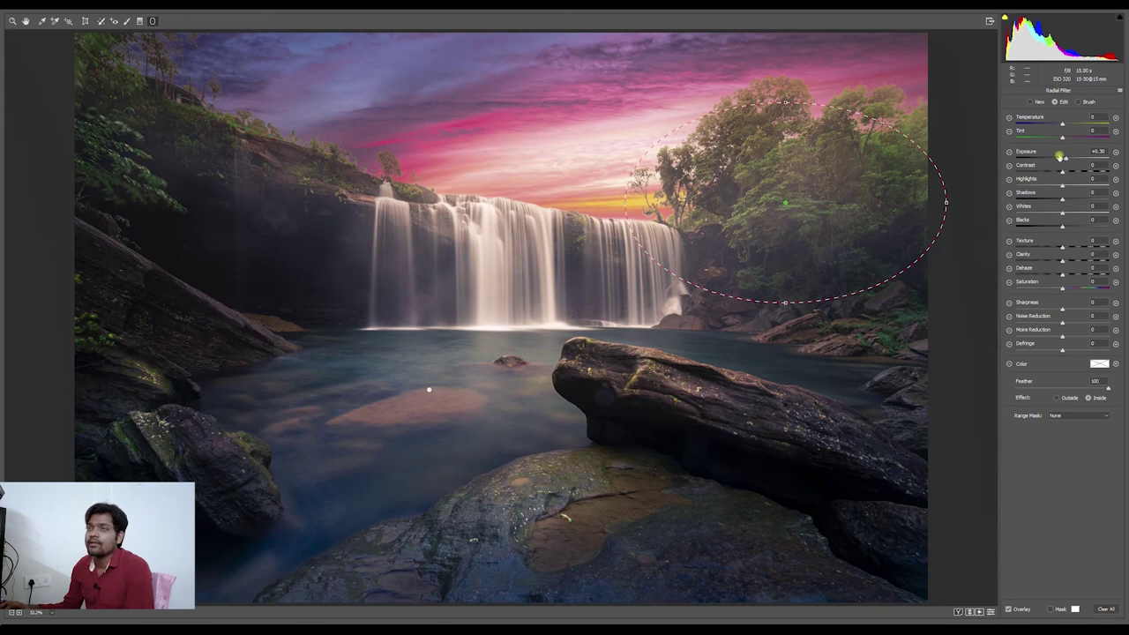
left_click_drag(1068, 160, 1066, 160)
double_click(1066, 161)
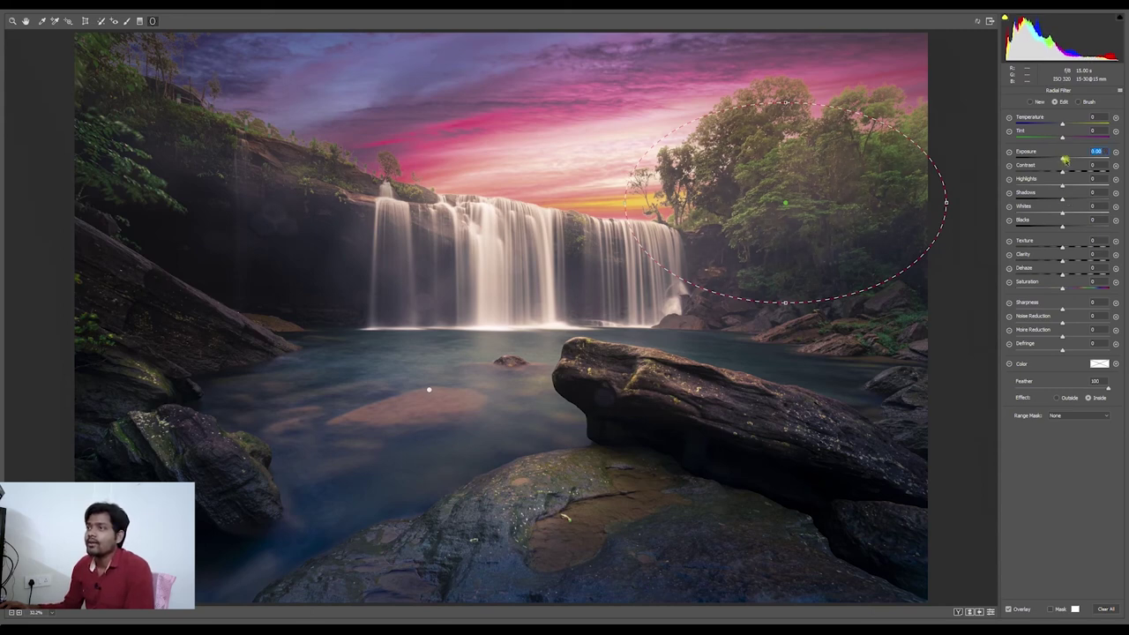
left_click_drag(1063, 160, 1057, 160)
left_click_drag(1063, 159, 1058, 160)
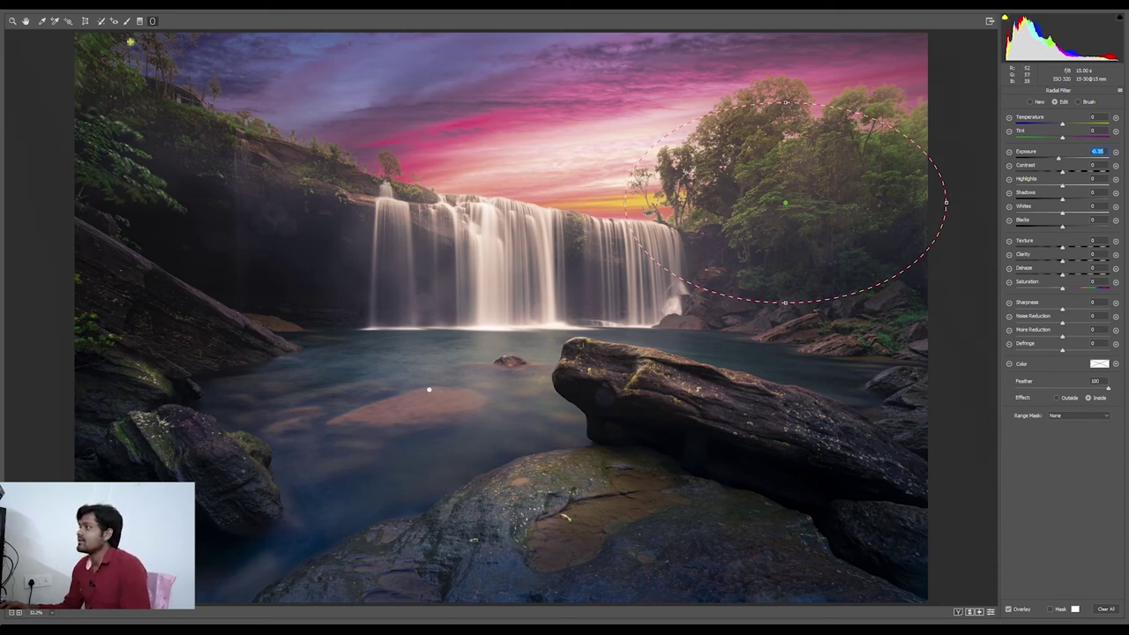
left_click(26, 22)
scroll(497, 262, "down", 3)
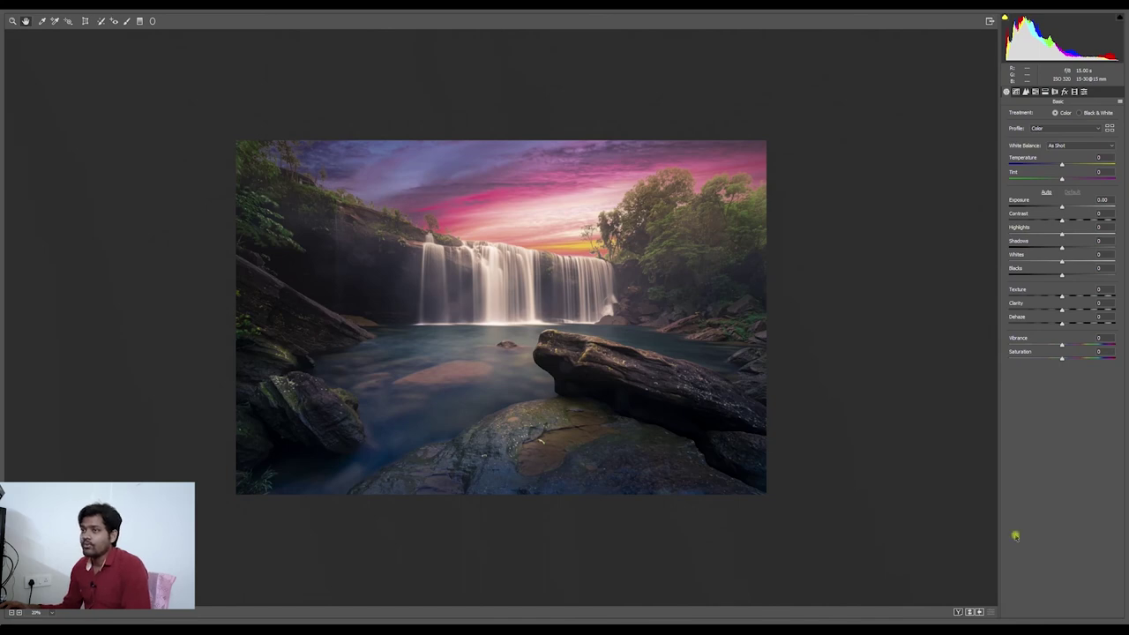
- Apply the Camera Raw Filter adjustments to the merged layer and inspect the tree edges along the upper hillside
left_click(1109, 621)
scroll(432, 305, "down", 3)
scroll(421, 306, "up", 15)
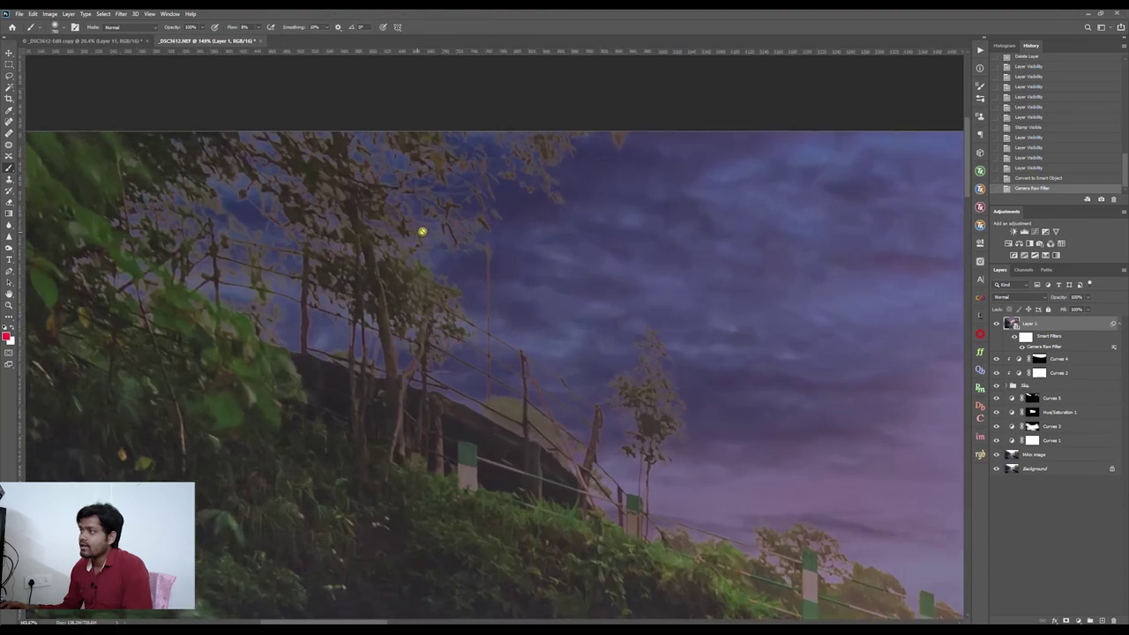
scroll(482, 231, "down", 8)
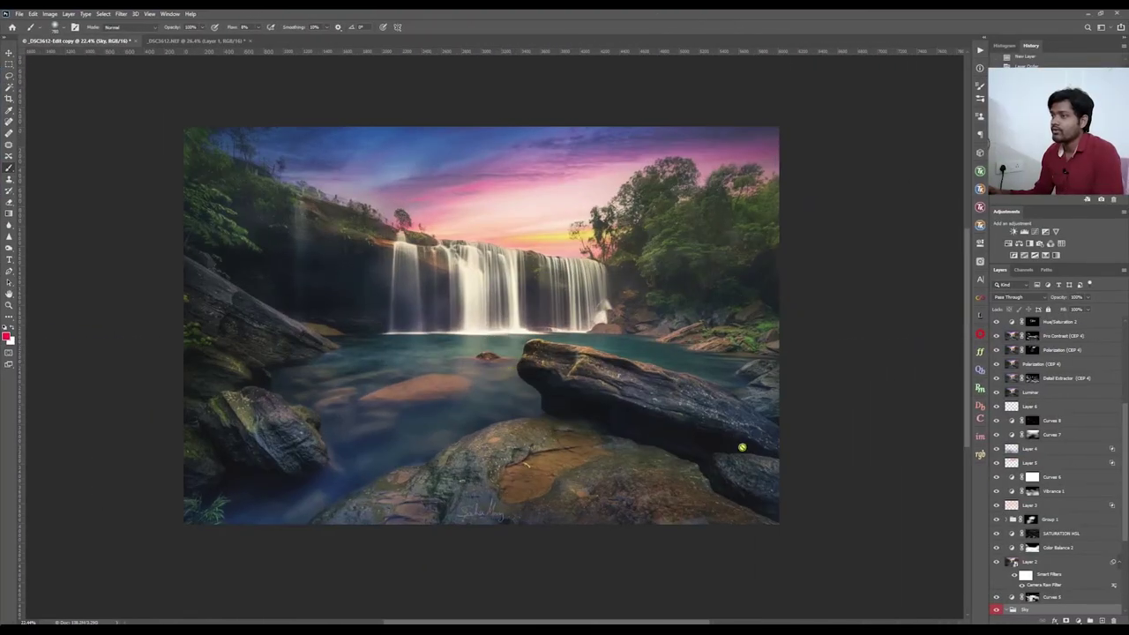
- In the earlier edited copy, compare the result with its Background layer and examine the sky blending around the trees and its mask
scroll(1050, 494, "down", 5)
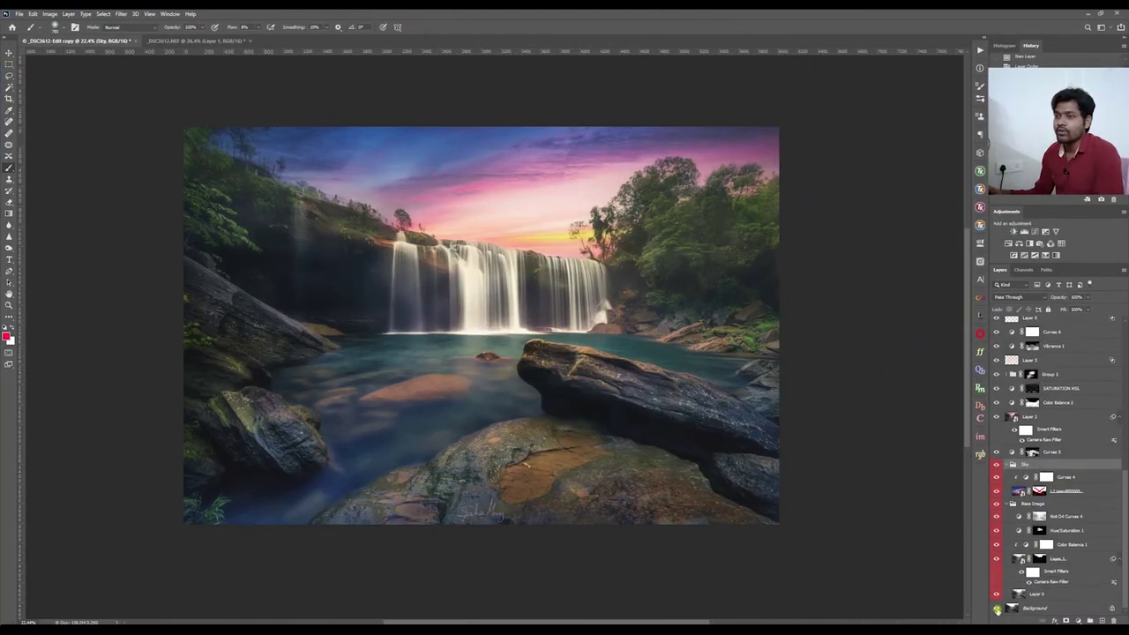
left_click(997, 609, "alt")
left_click(997, 609, "alt")
scroll(194, 123, "up", 4)
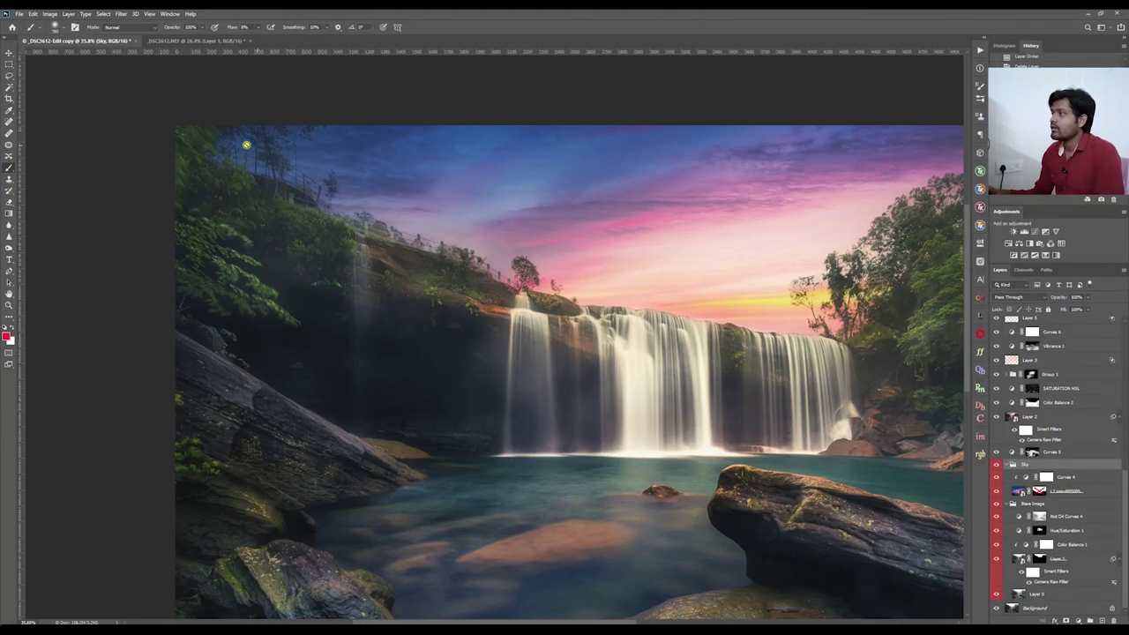
scroll(281, 159, "up", 7)
scroll(424, 271, "down", 8)
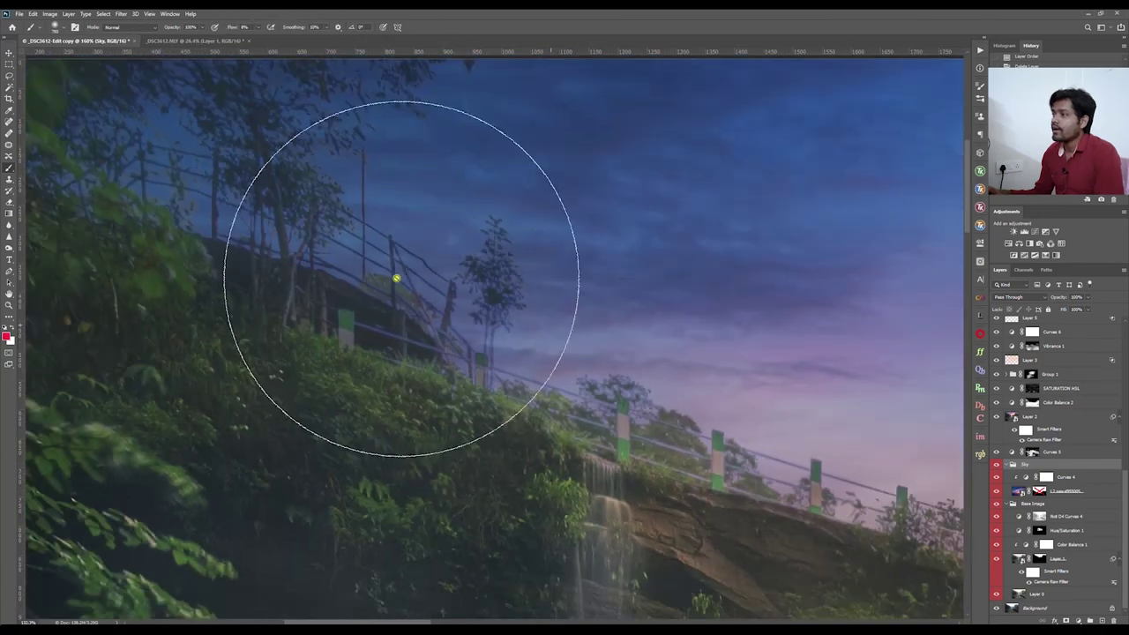
scroll(644, 305, "up", 3)
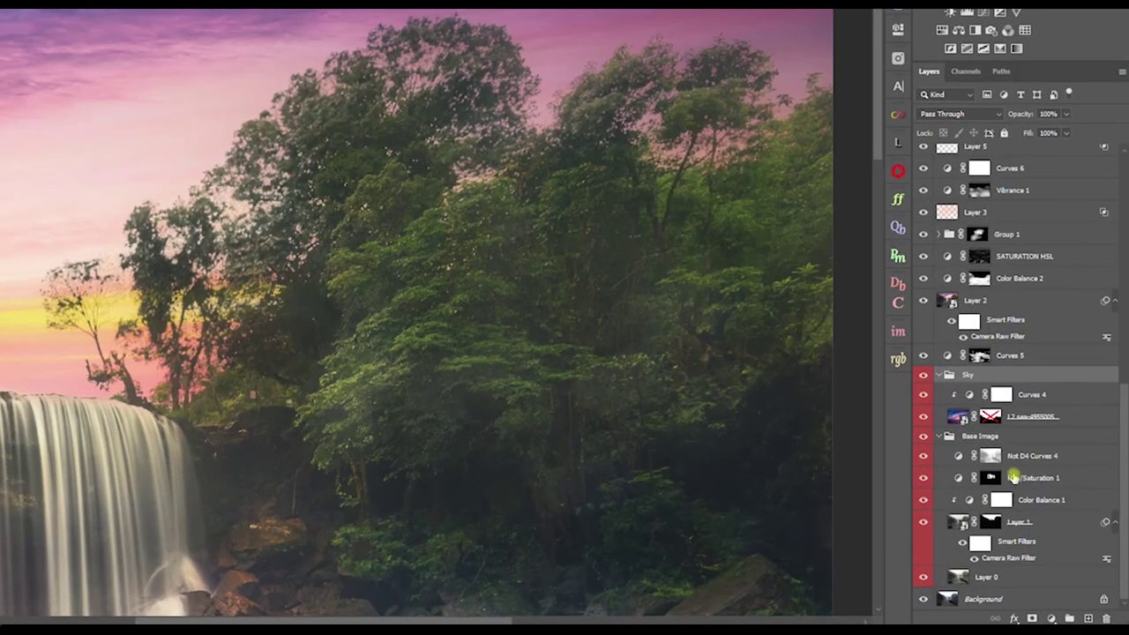
left_click(992, 418, "shift")
left_click_drag(1121, 534, 1119, 336)
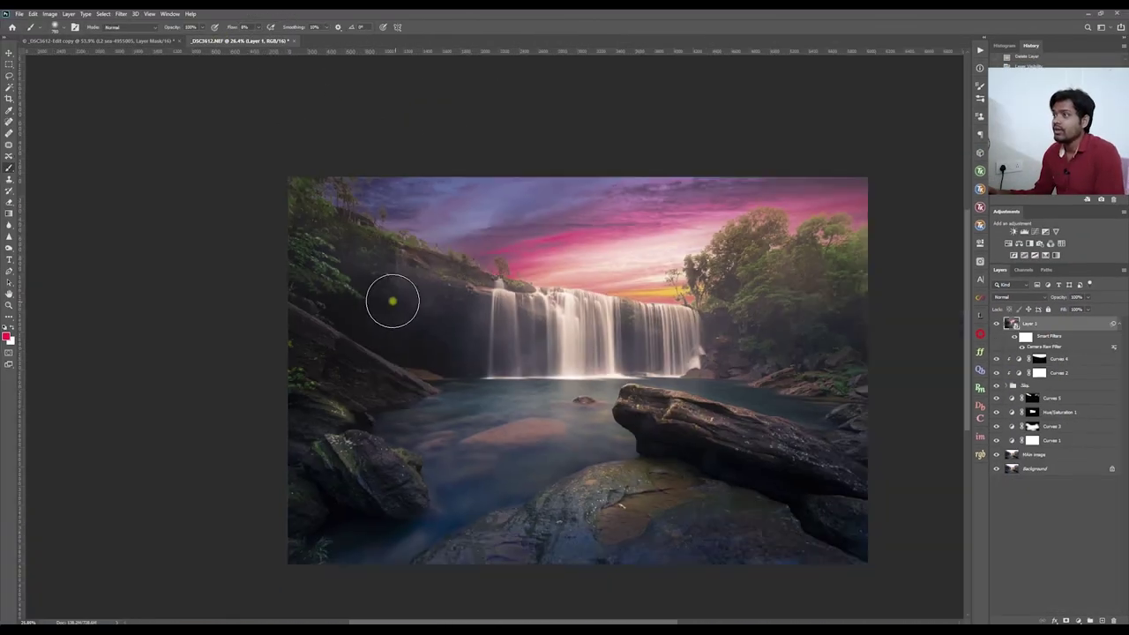
- Add a Color Balance adjustment in the raw-photo document with midtones red +11, green +17 and blue +22
scroll(392, 301, "down", 4)
scroll(547, 330, "up", 3)
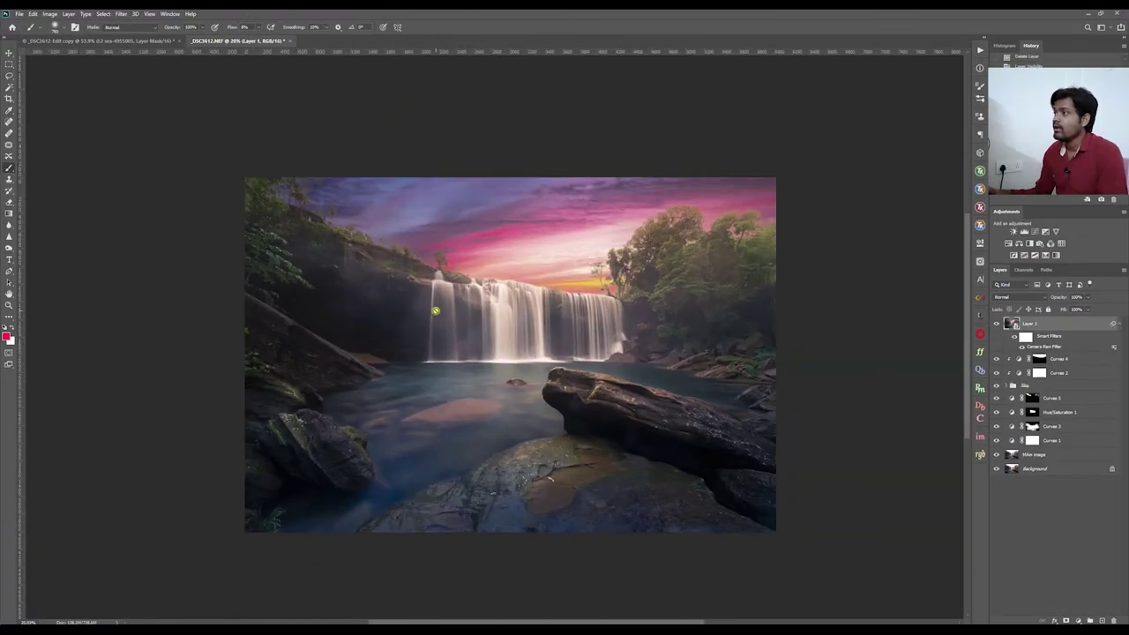
left_click(1078, 621)
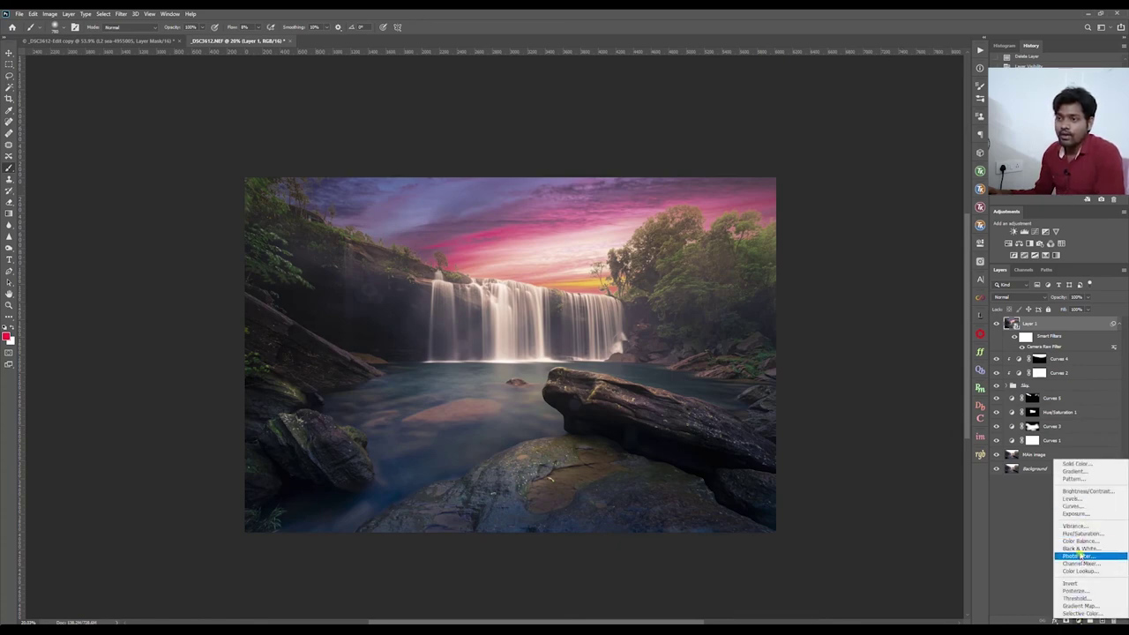
left_click(1078, 541)
mouse_move(883, 303)
left_mouse_down()
mouse_move(897, 320)
mouse_move(879, 290)
mouse_move(891, 291)
left_mouse_up()
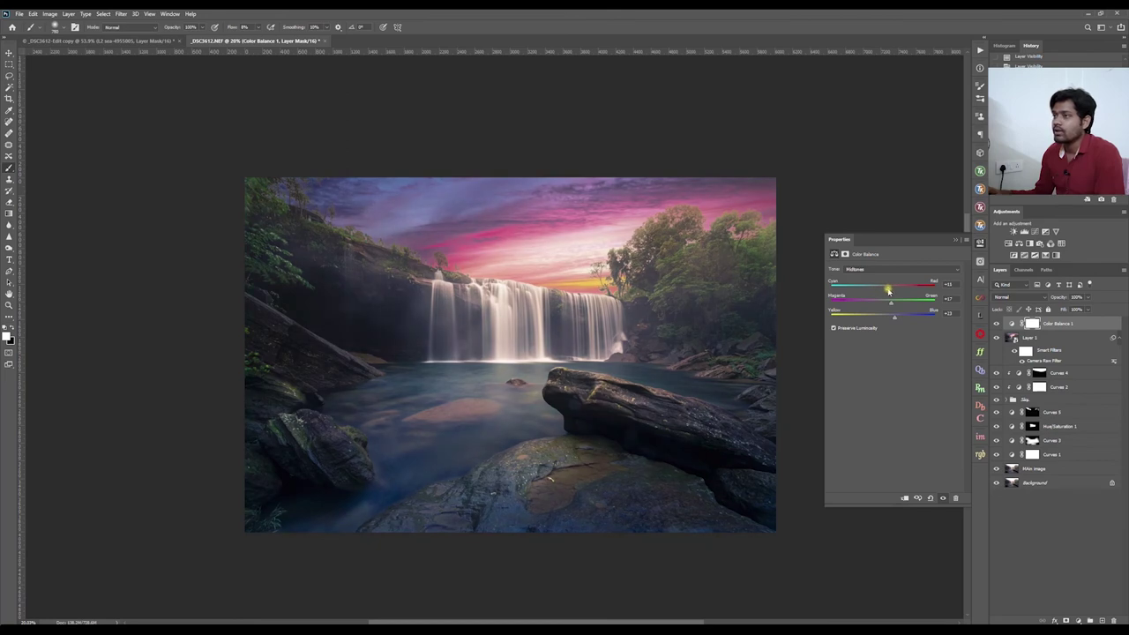
left_click(955, 240)
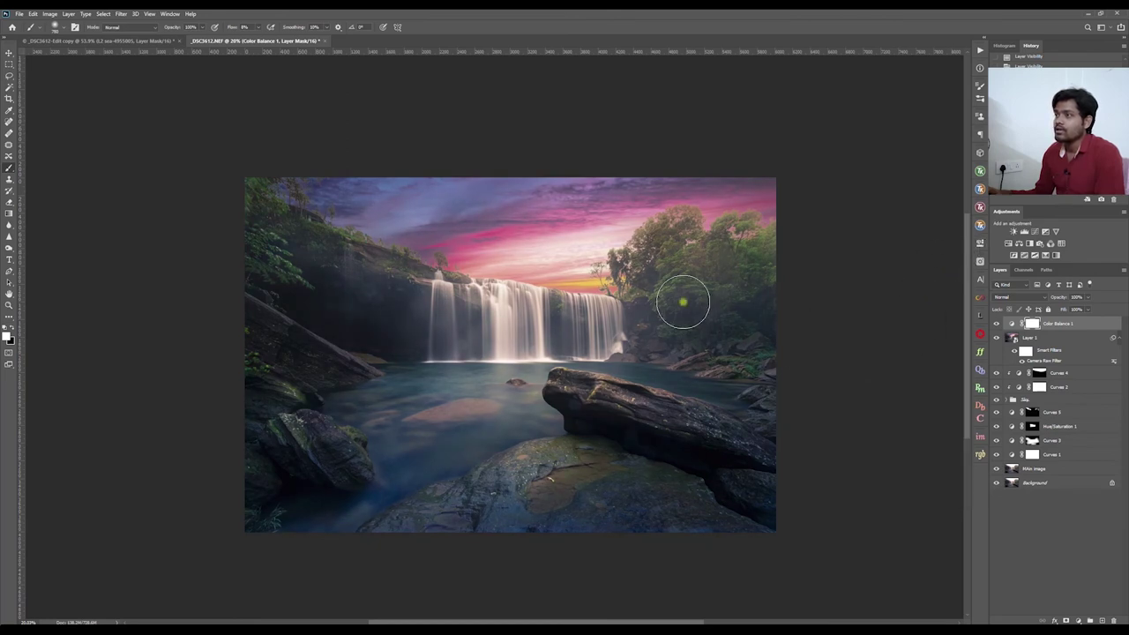
scroll(592, 300, "down", 3)
scroll(592, 311, "up", 3)
- Add a Curves adjustment with a slight S-curve, raising the highlights and lowering the shadows
left_click(1078, 621)
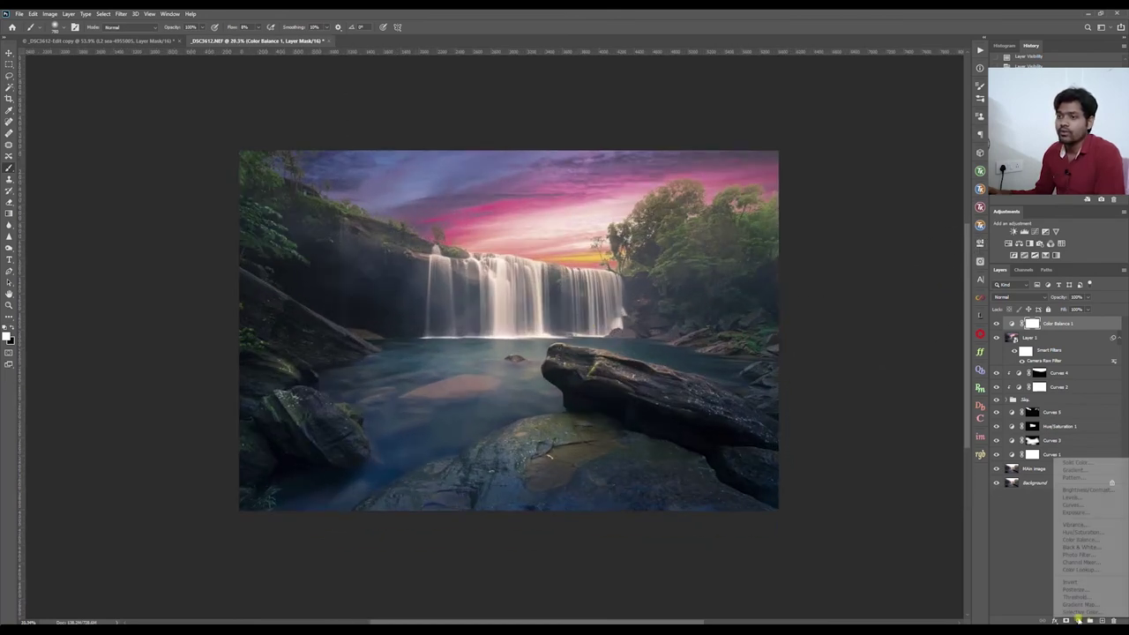
left_click(1072, 505)
left_click_drag(944, 303, 941, 303)
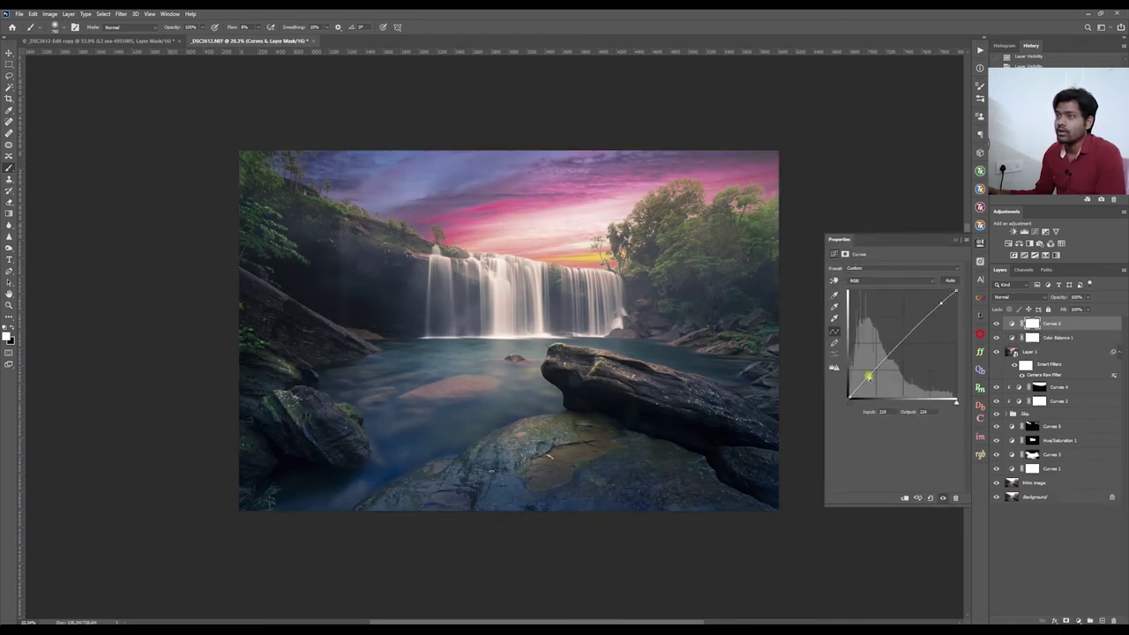
left_click_drag(866, 379, 868, 382)
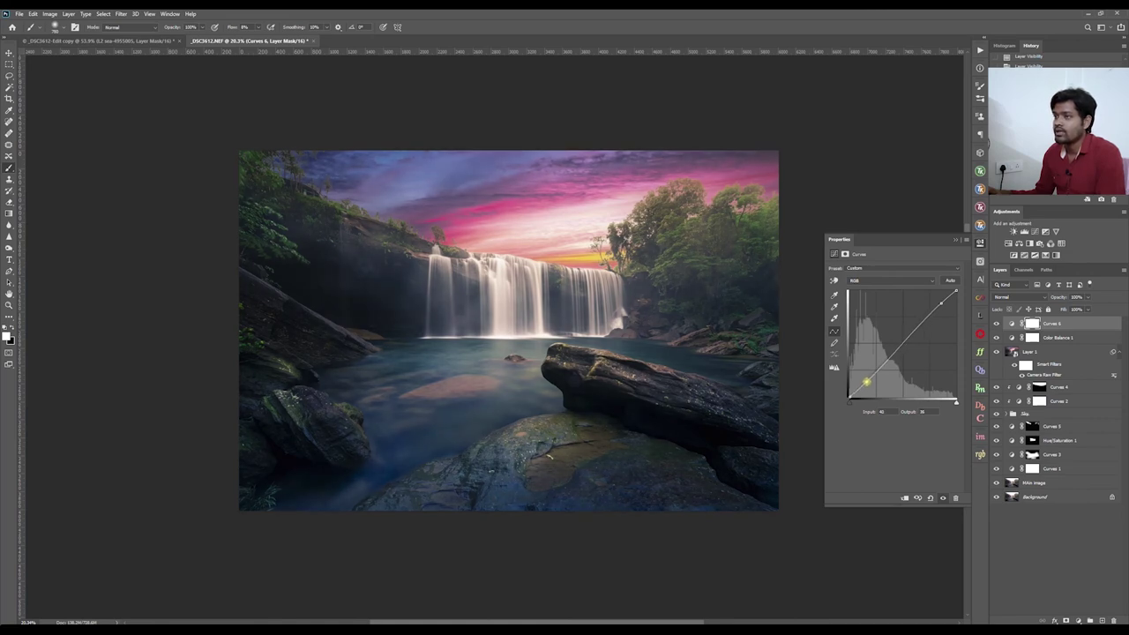
left_click(956, 240)
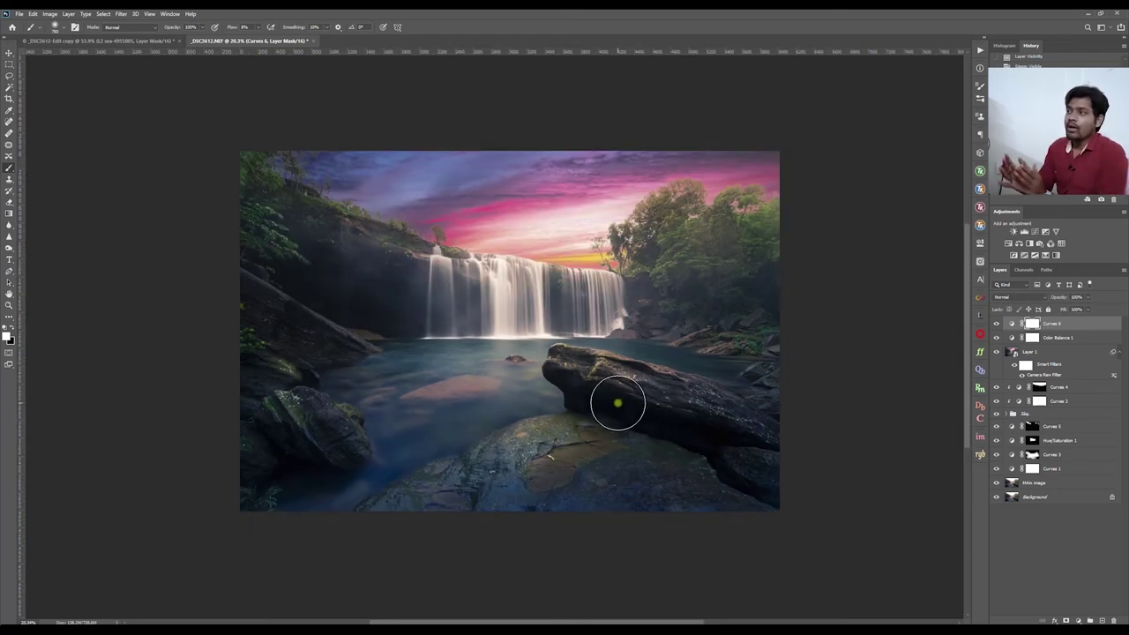
- Compare the full edit with the Background layer shown alone
left_click(997, 497, "alt")
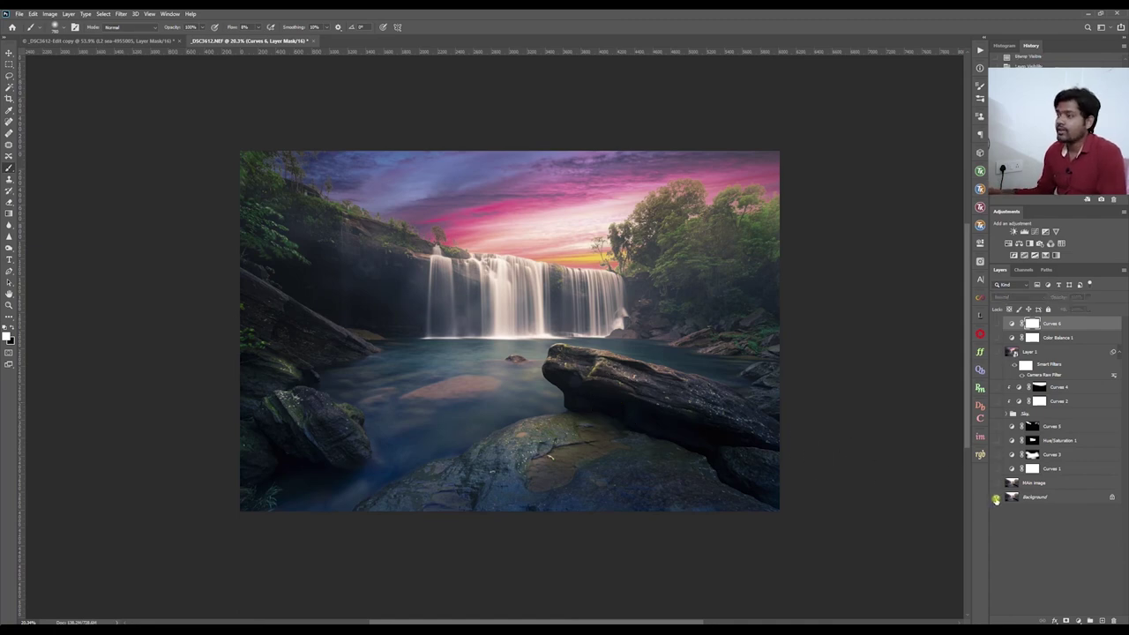
left_click(996, 498, "alt")
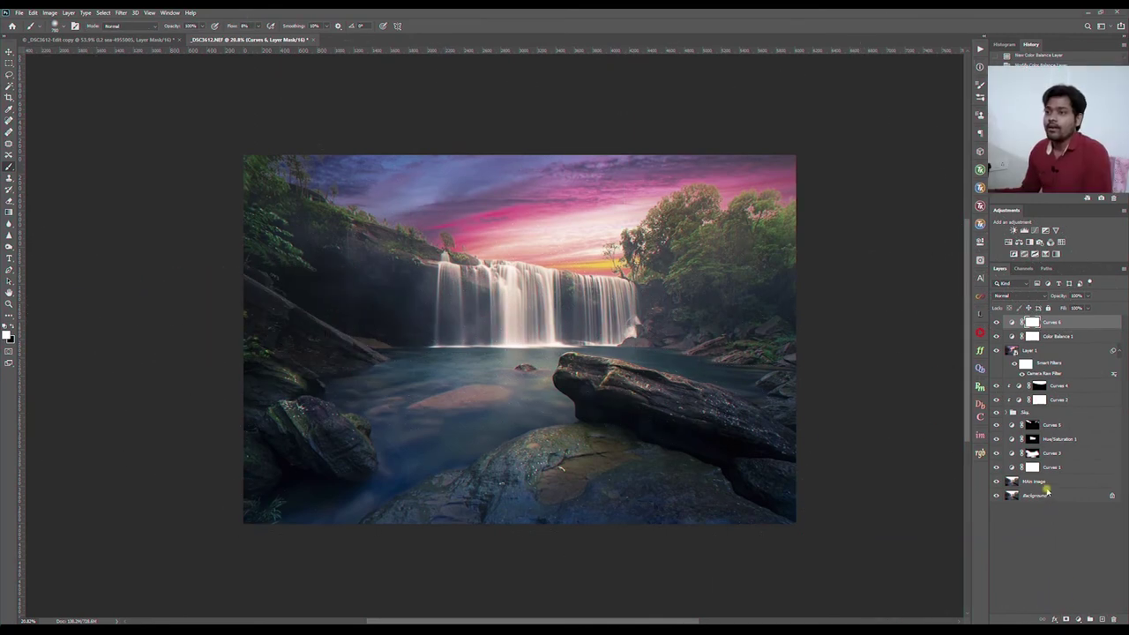
key("space")
- Group every layer above the Background, name the group Adjustment, and toggle its visibility for a before-and-after comparison
left_click(1050, 481)
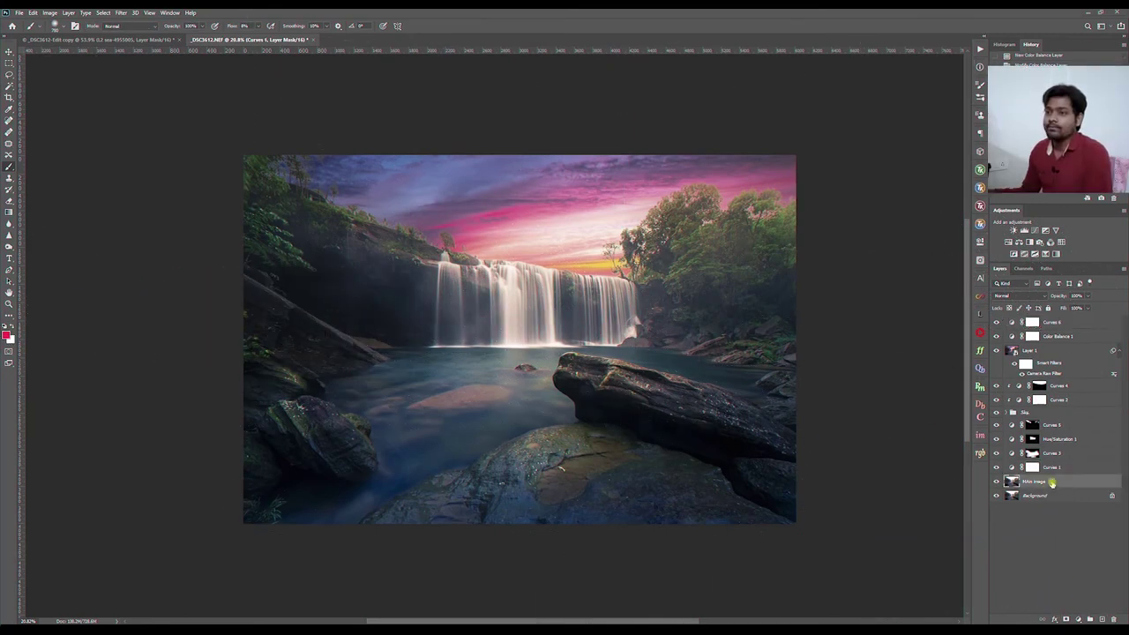
left_click(1056, 324)
left_click(1051, 467, "shift")
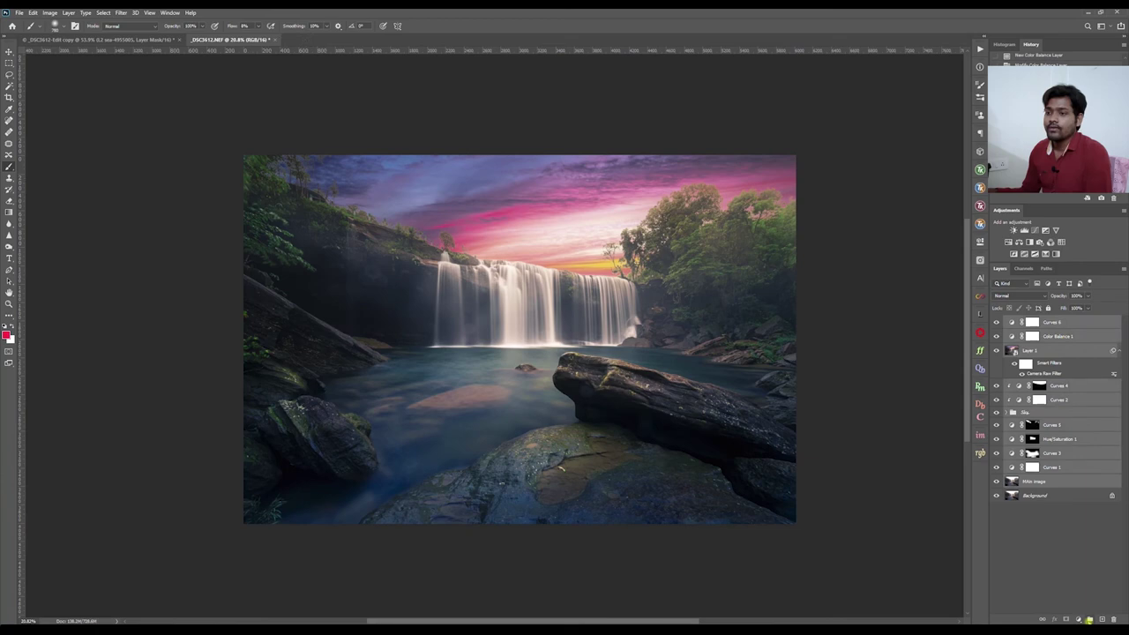
left_click(1089, 621)
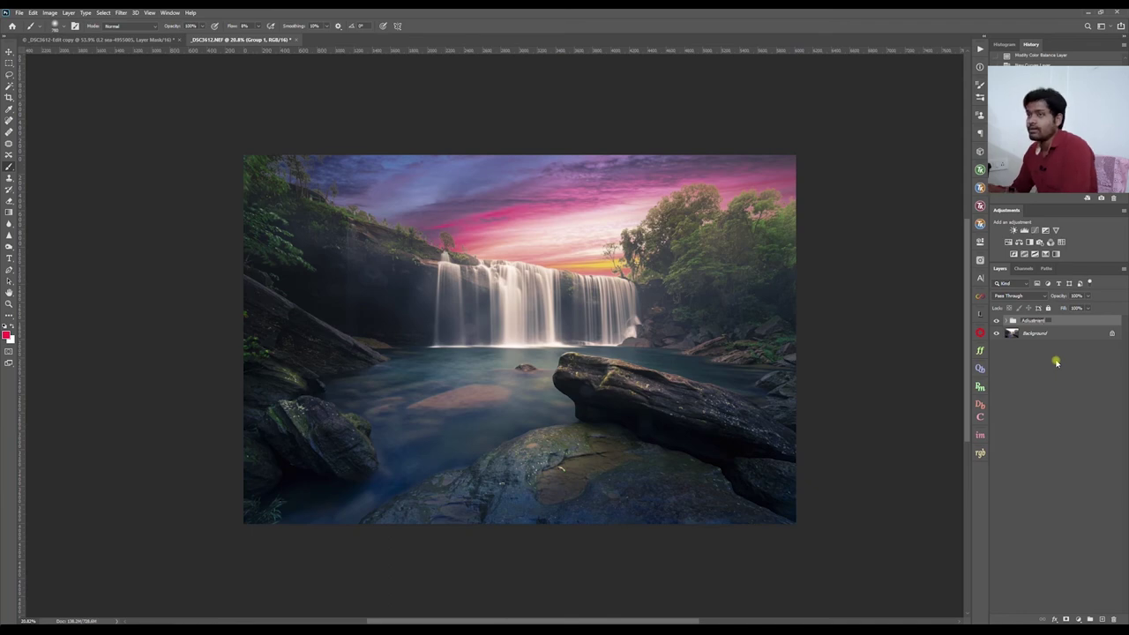
left_click(1053, 361)
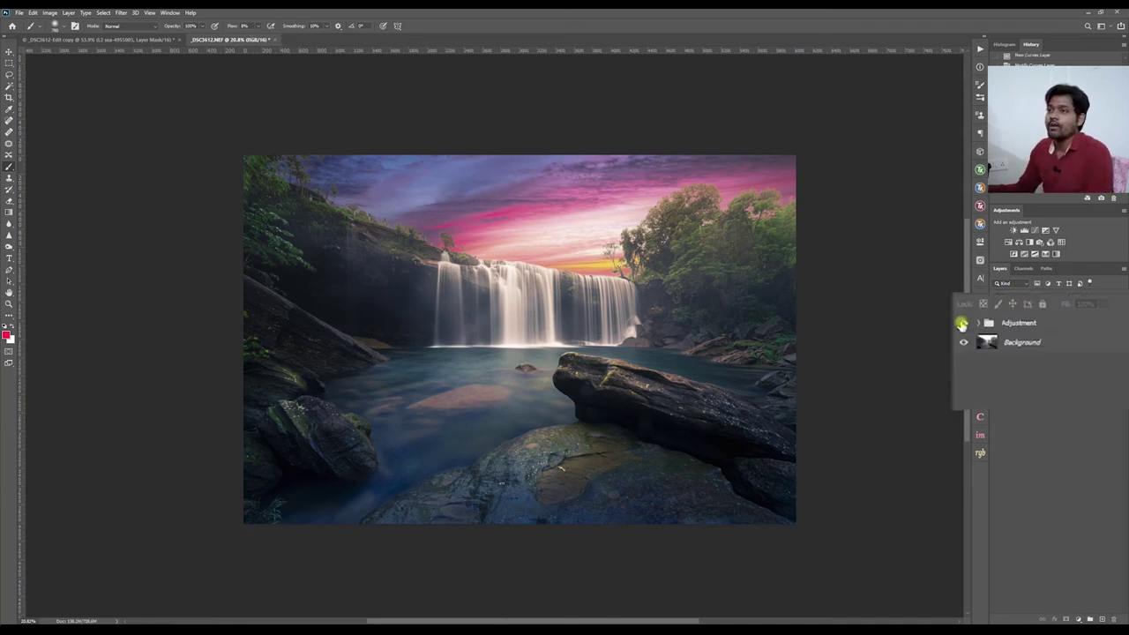
left_click(996, 321)
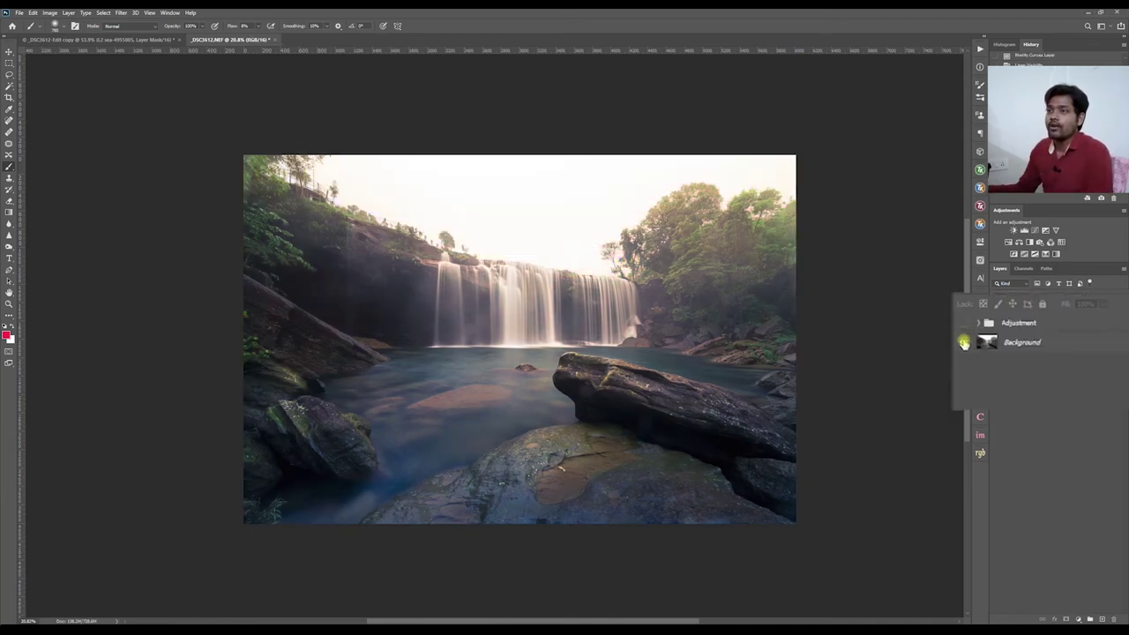
left_click(964, 324)
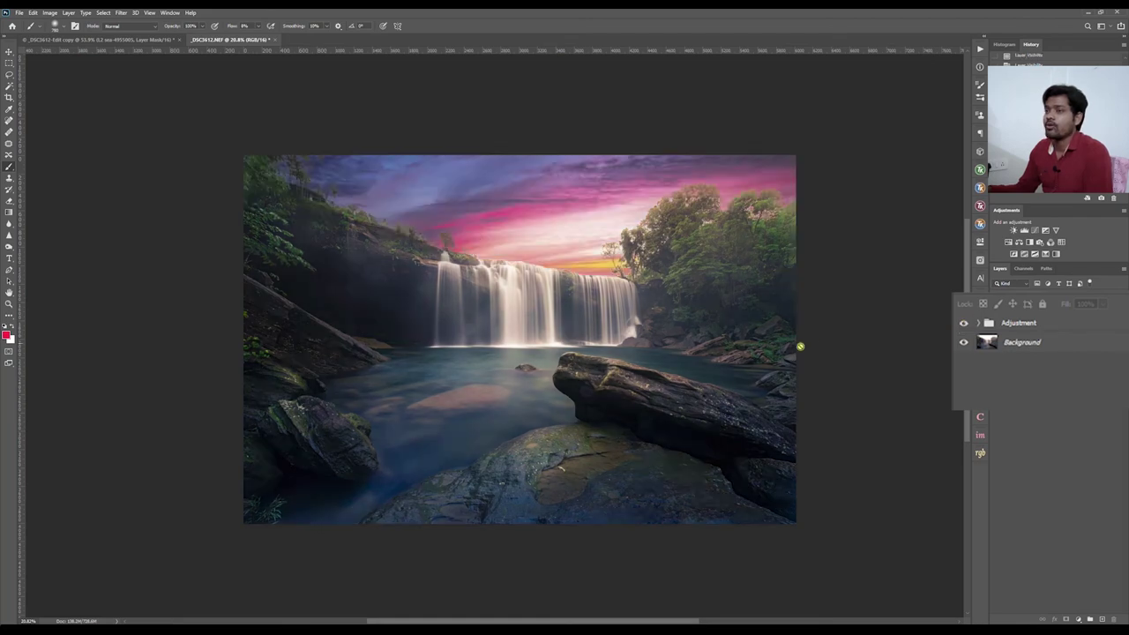
- Add a new layer above the Adjustment group and fill it with 50% Gray
left_click(1038, 322)
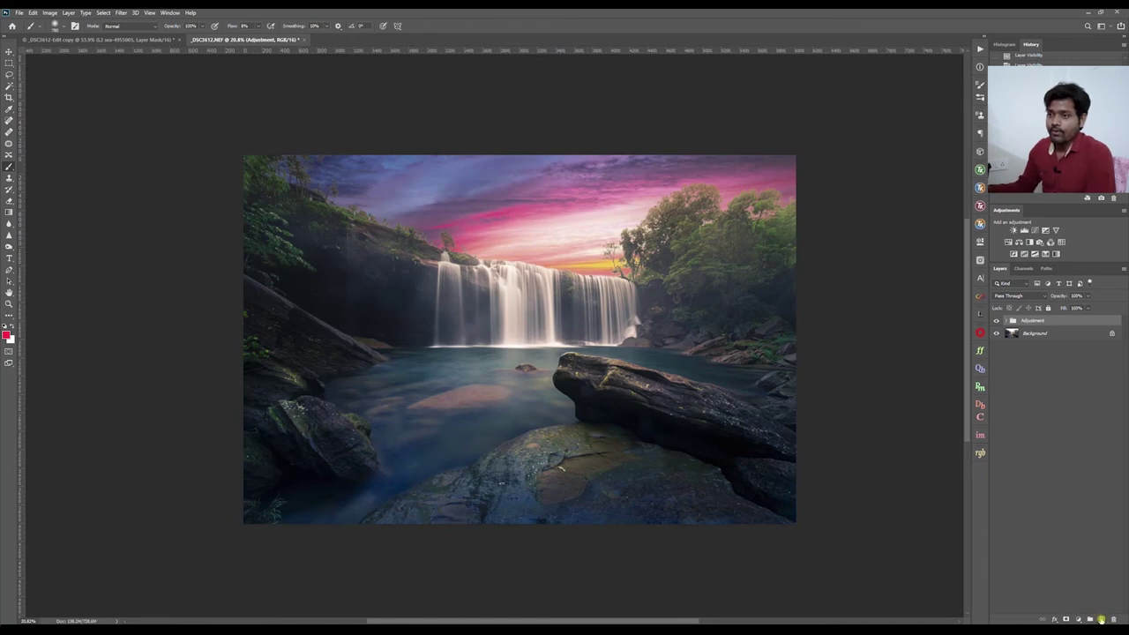
left_click(1102, 620)
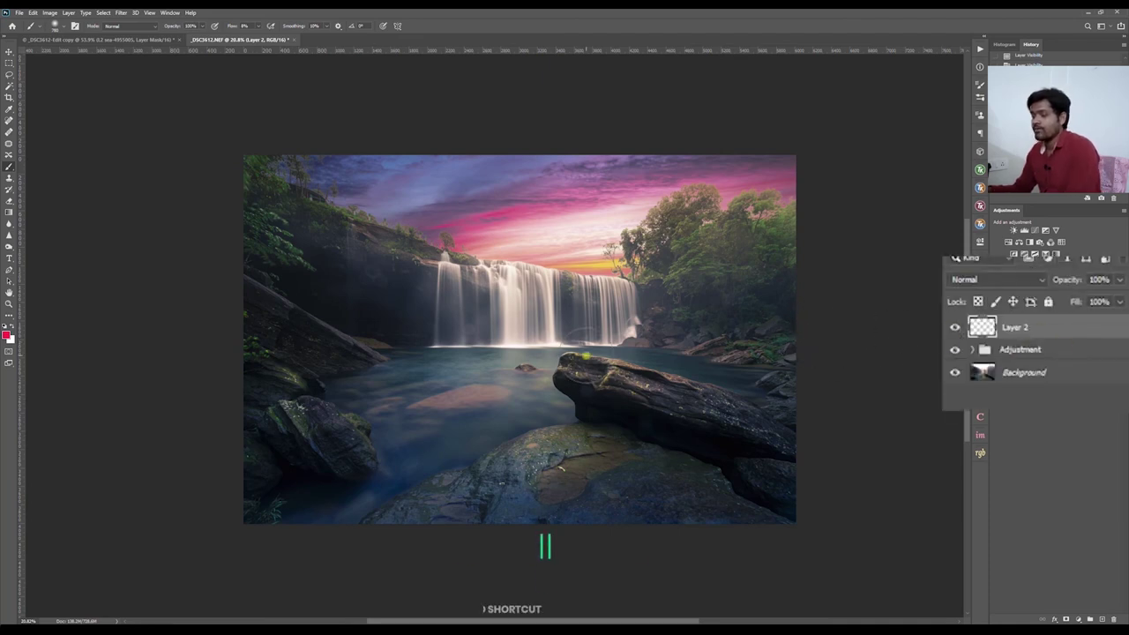
key("shift+BackSpace")
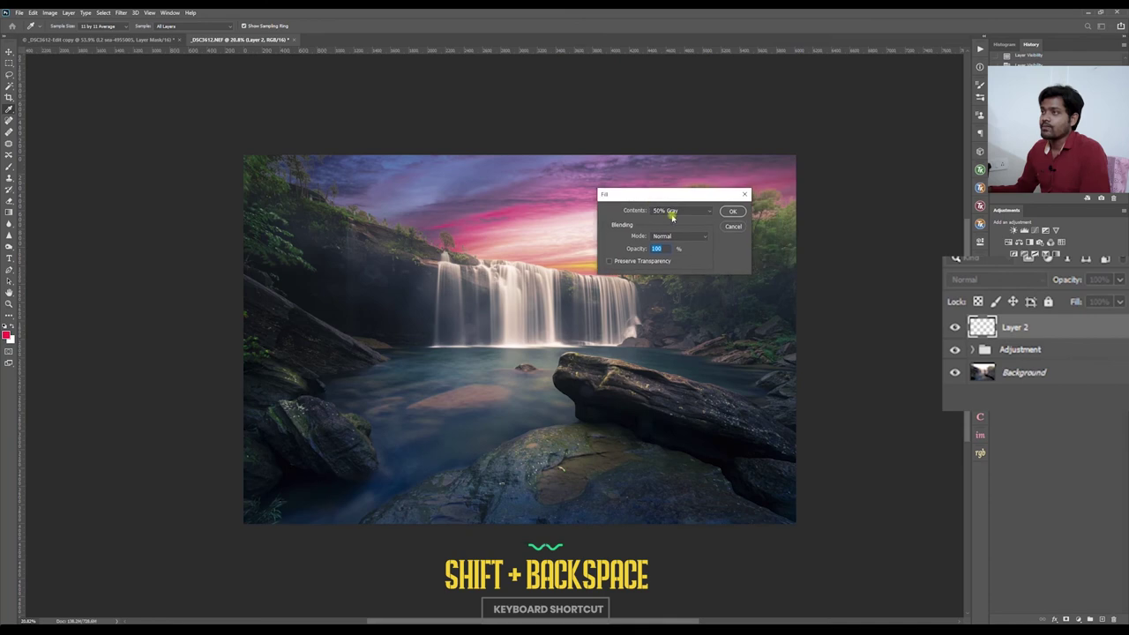
left_click(678, 212)
left_click(670, 281)
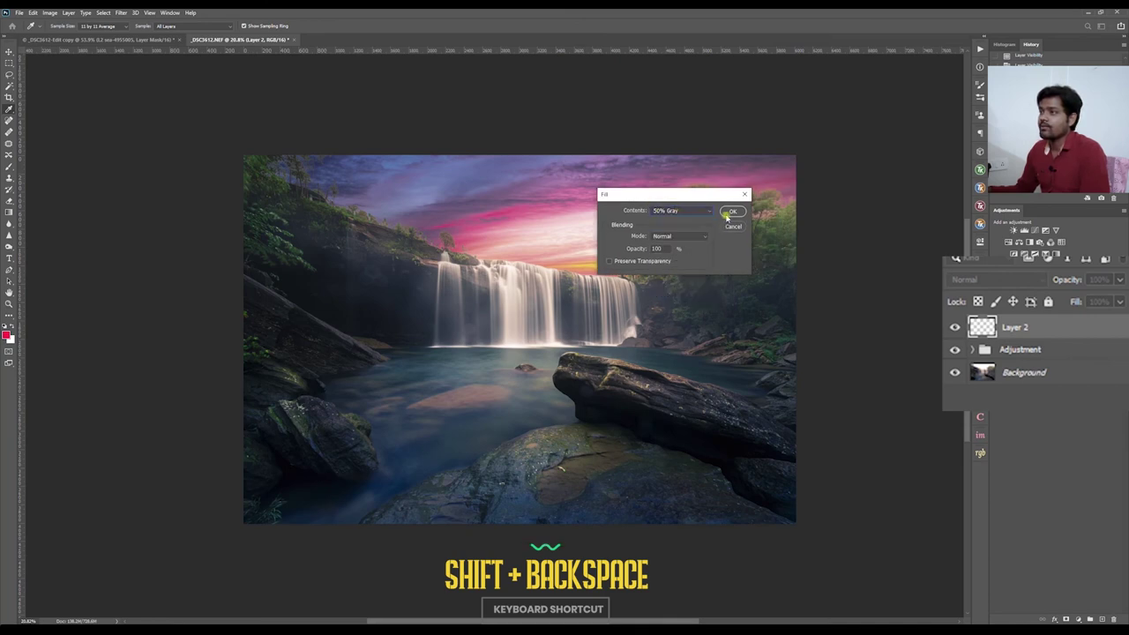
left_click(728, 213)
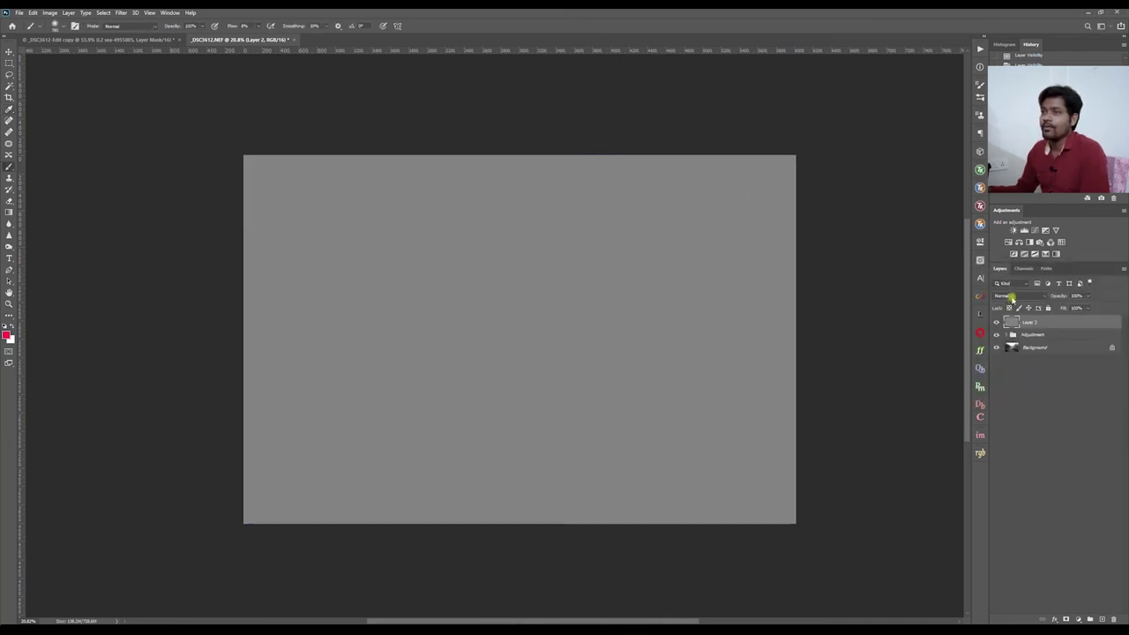
- Set the gray layer's blend mode to Soft Light and make white the foreground colour with black as background
left_click(1011, 298)
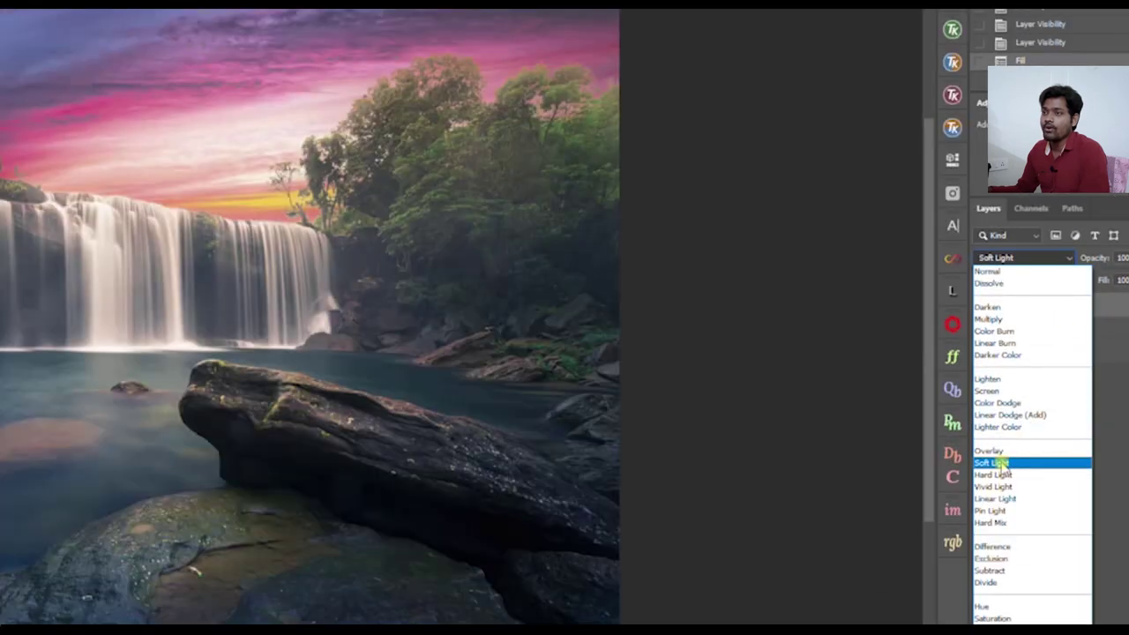
left_click(1002, 409)
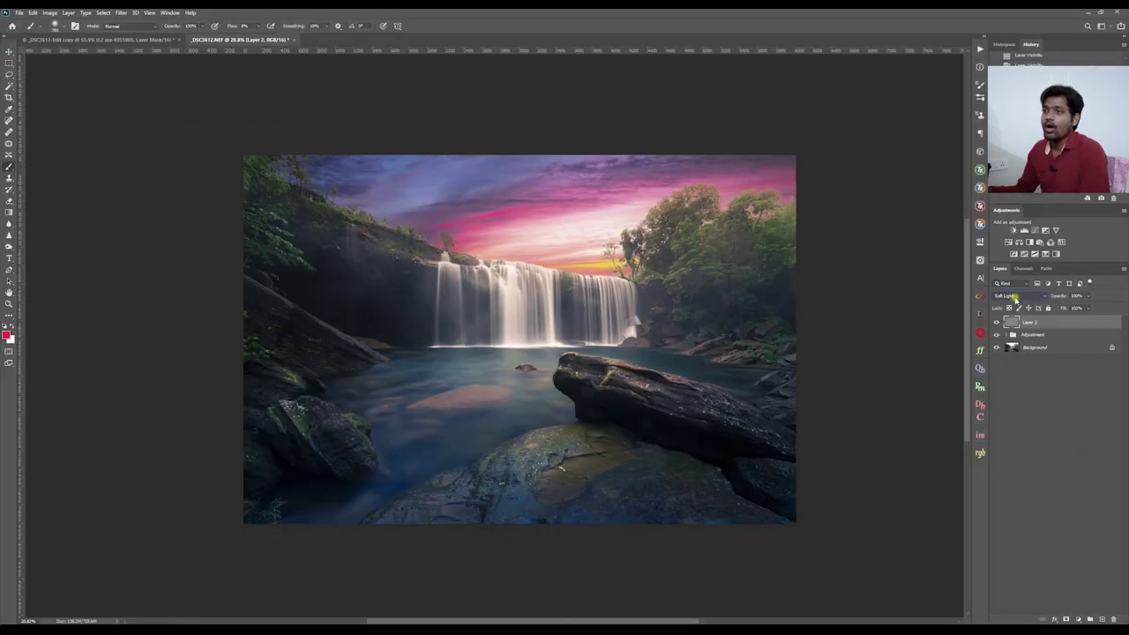
left_click(1023, 257)
left_click(1004, 409)
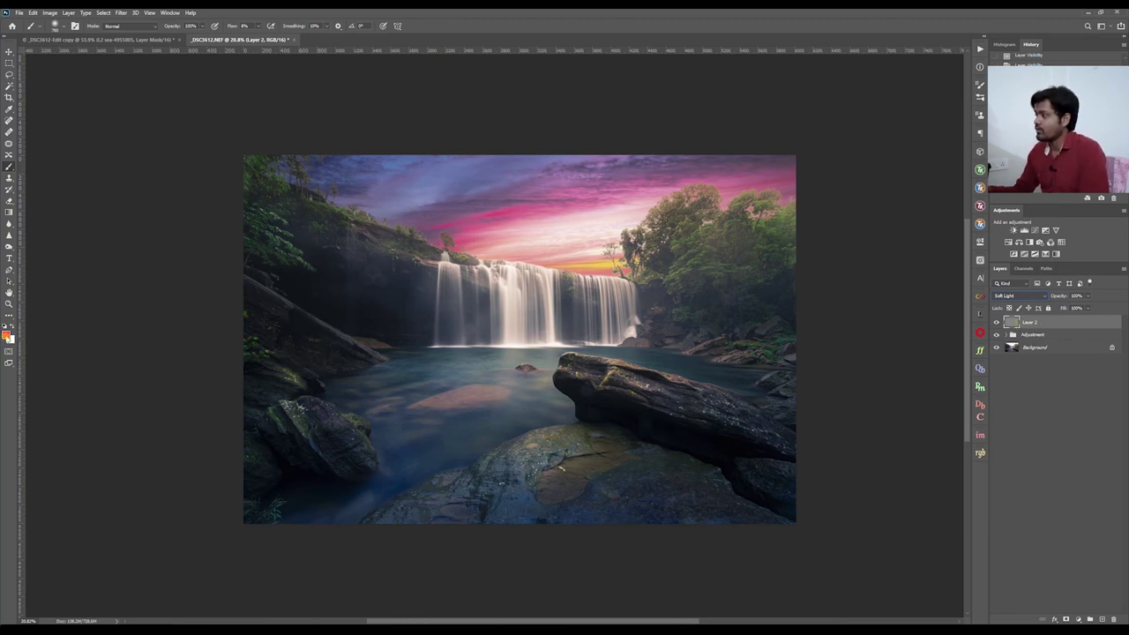
key("d")
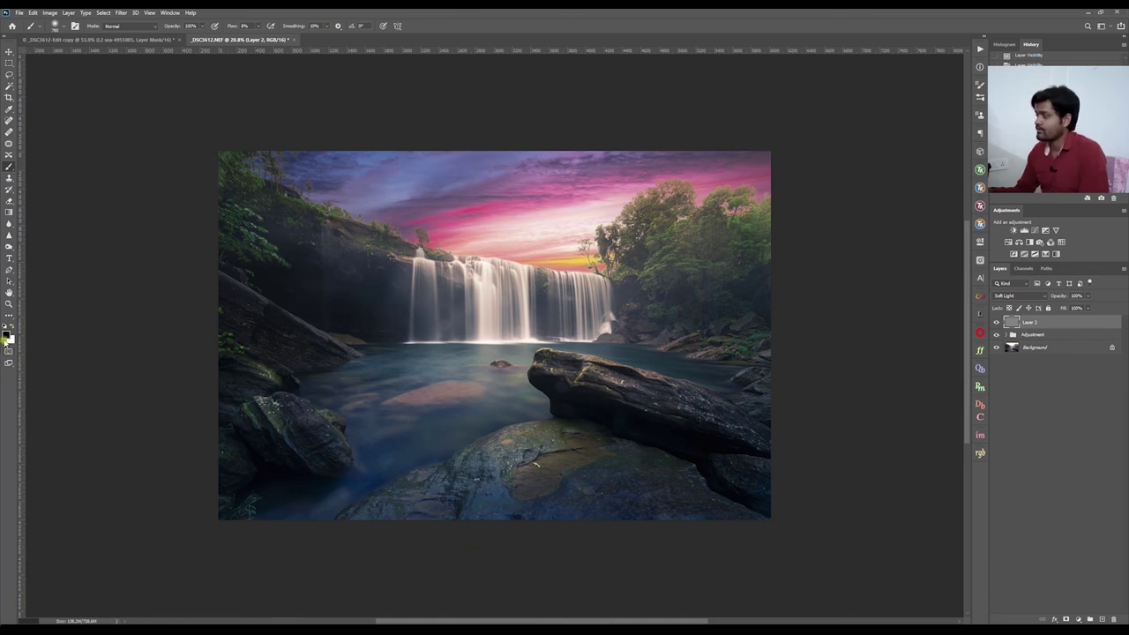
key("x")
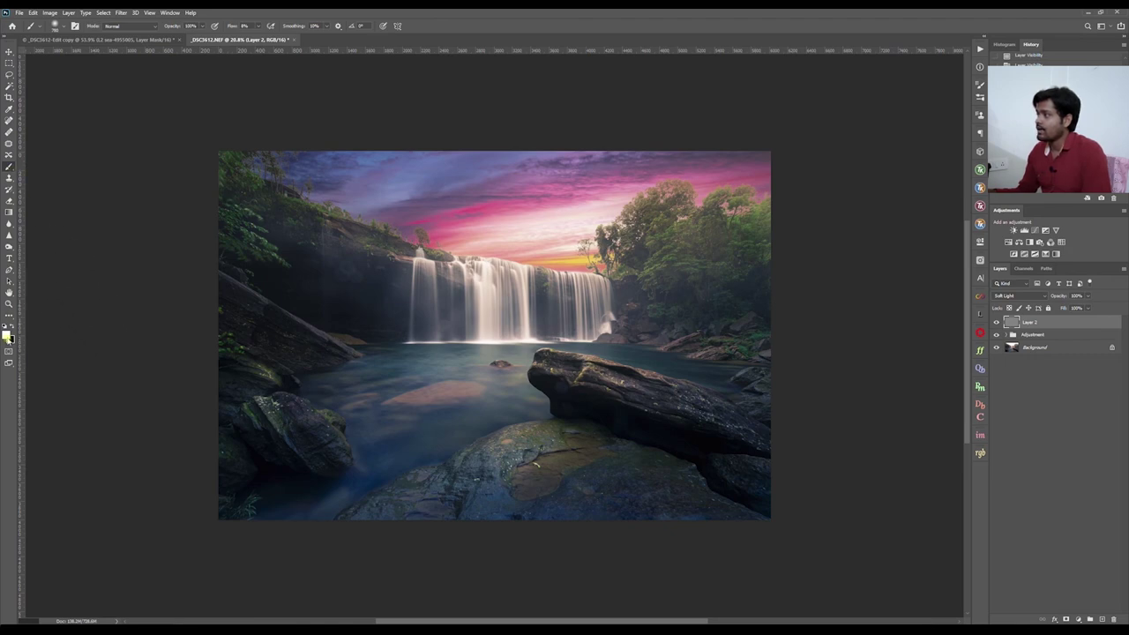
- Try to brighten the lower-left edge of the foreground rock with a white brush stroke, and undo that stroke
scroll(479, 467, "up", 2)
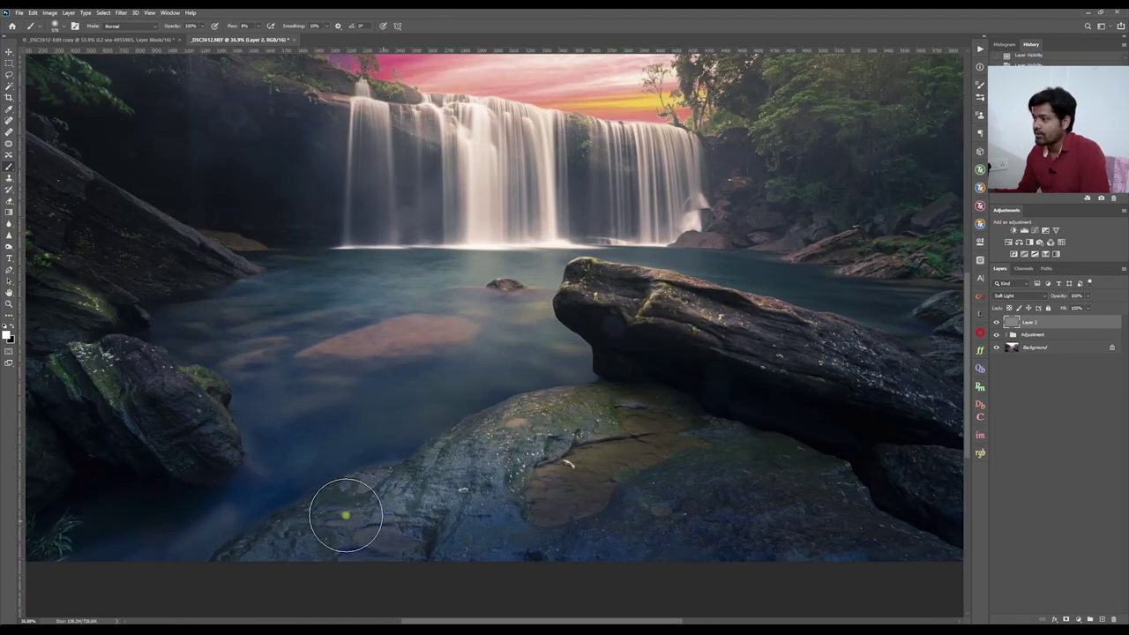
left_click_drag(345, 515, 292, 555)
key("ctrl+z")
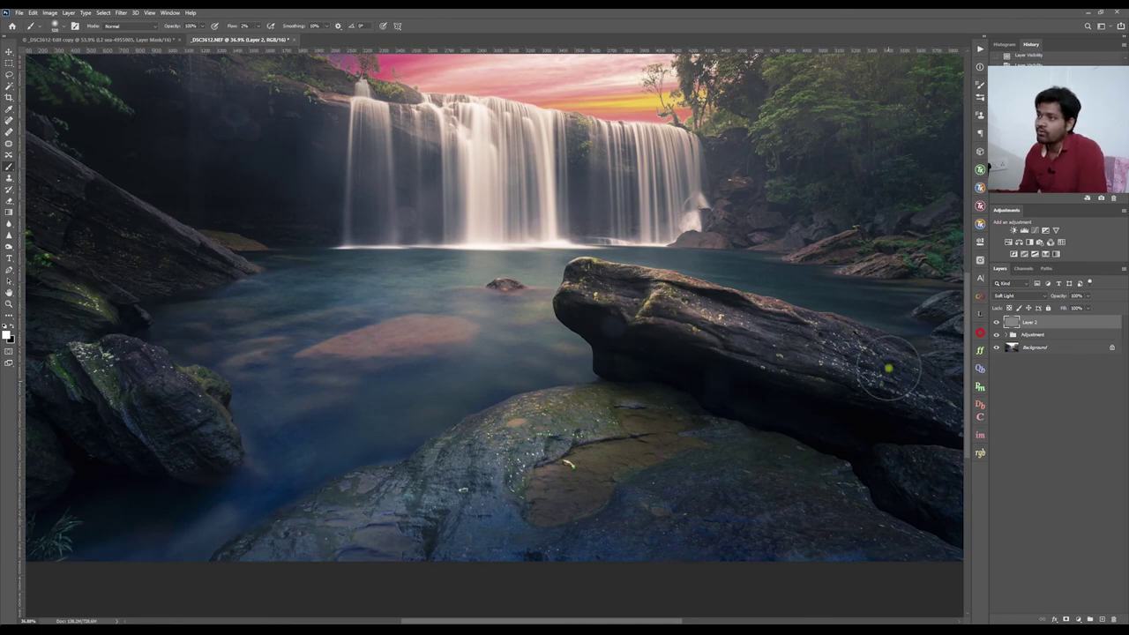
- Dodge the sloping rock and the mossy boulder on the photo's left side with white brush strokes
scroll(591, 375, "down", 4)
scroll(401, 350, "up", 3)
scroll(285, 278, "up", 2)
left_click_drag(282, 233, 233, 213)
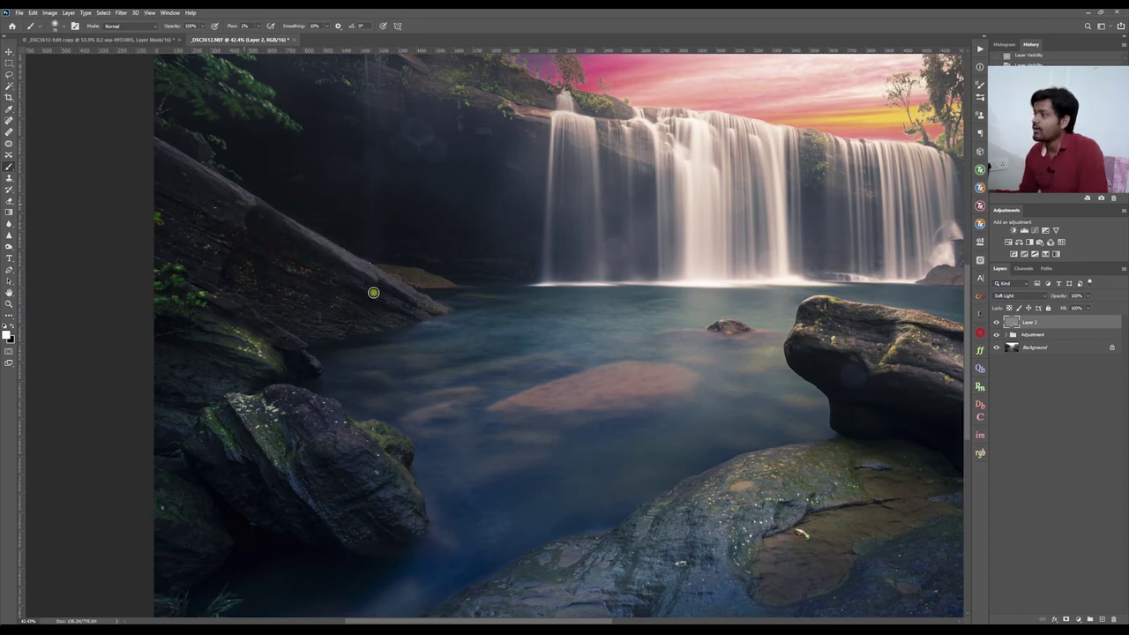
left_click_drag(282, 365, 300, 379)
left_click_drag(247, 416, 343, 540)
mouse_move(302, 420)
left_mouse_down()
mouse_move(283, 404)
mouse_move(311, 442)
left_mouse_up()
left_click_drag(216, 425, 244, 477)
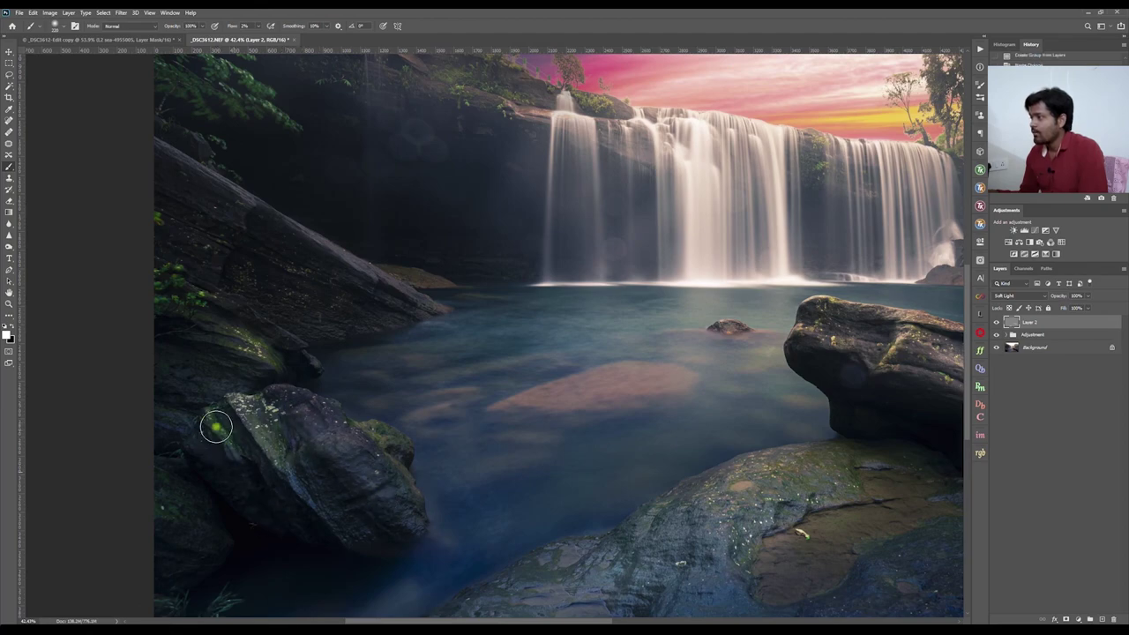
- Dodge the rocks along the photo's right edge and the end of the long rock with white brush strokes
key("ctrl+0")
scroll(289, 353, "down", 3)
scroll(561, 342, "up", 5)
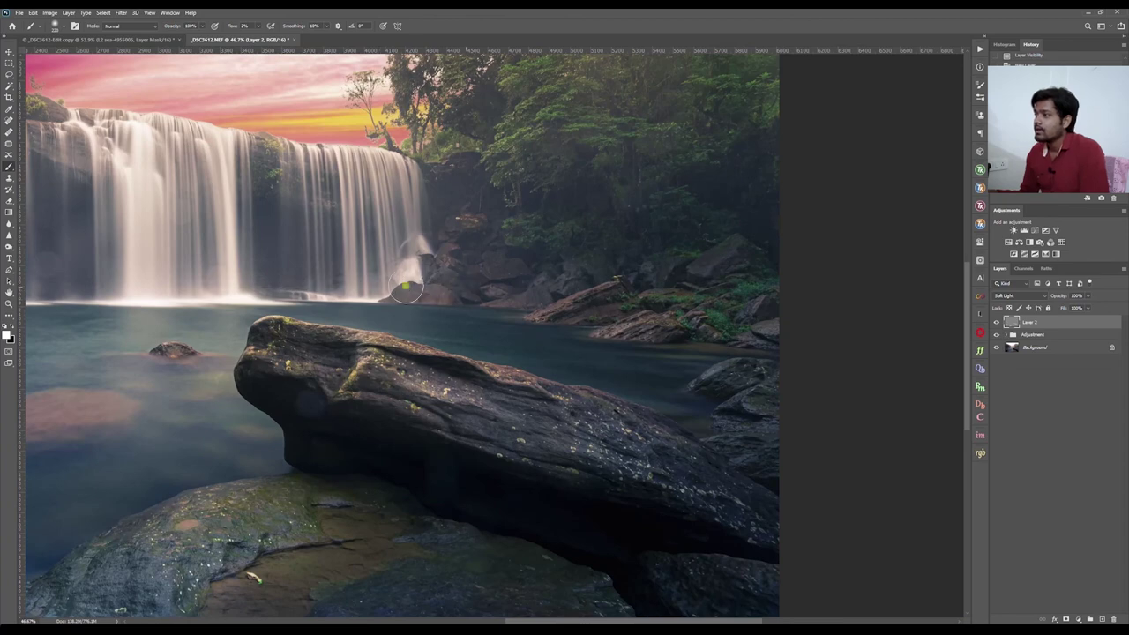
mouse_move(693, 321)
left_mouse_down()
mouse_move(705, 381)
mouse_move(784, 463)
mouse_move(778, 527)
left_mouse_up()
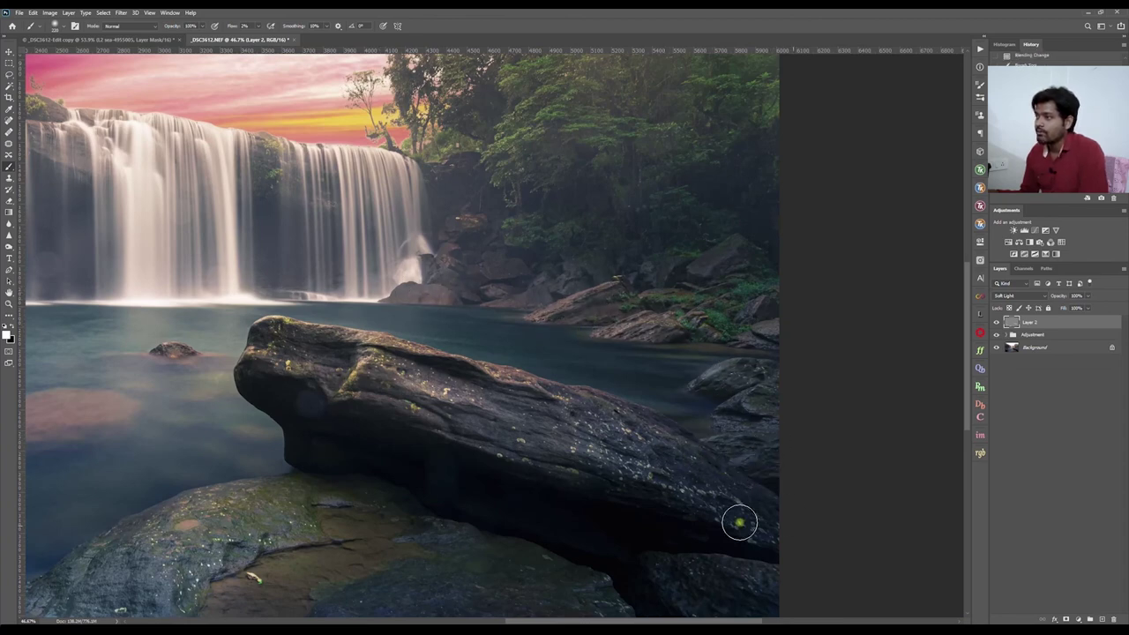
- Fit the whole photo in view and toggle the gray layer's visibility to compare the dodging before and after
key("ctrl+0")
scroll(307, 353, "up", 1)
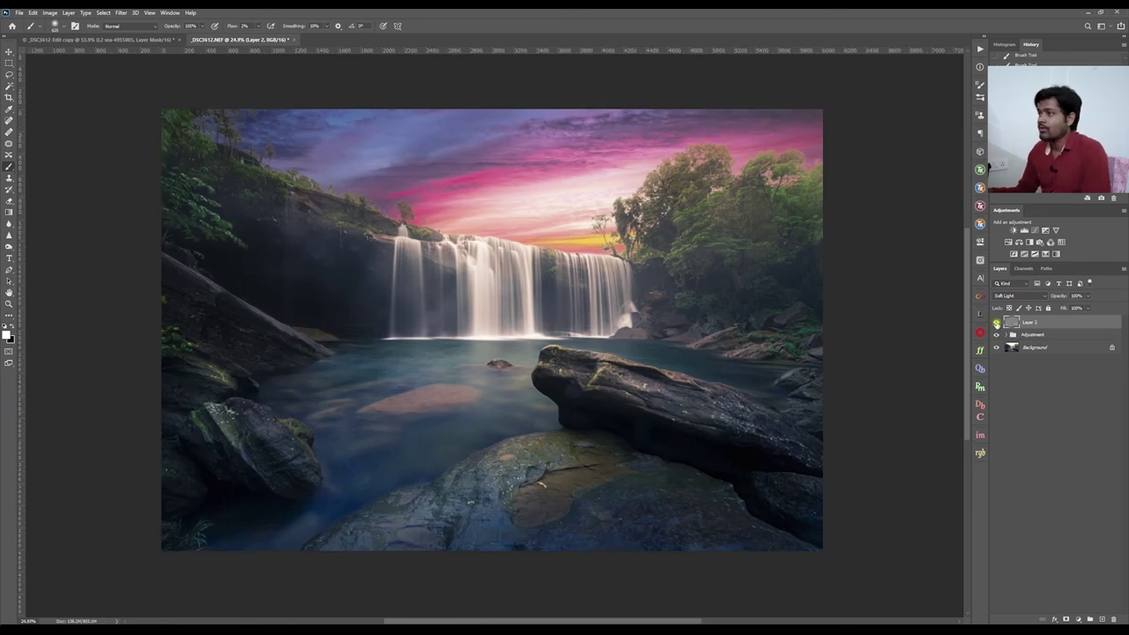
left_click(997, 323)
left_click(997, 323)
left_click(997, 323)
left_click(997, 323)
- Make black the foreground colour, enlarge the brush, and burn the photo's upper-left foliage and the left-hand rocks
key("x")
key("bracketright")
key("bracketright")
key("bracketright")
key("bracketright")
key("bracketright")
key("bracketright")
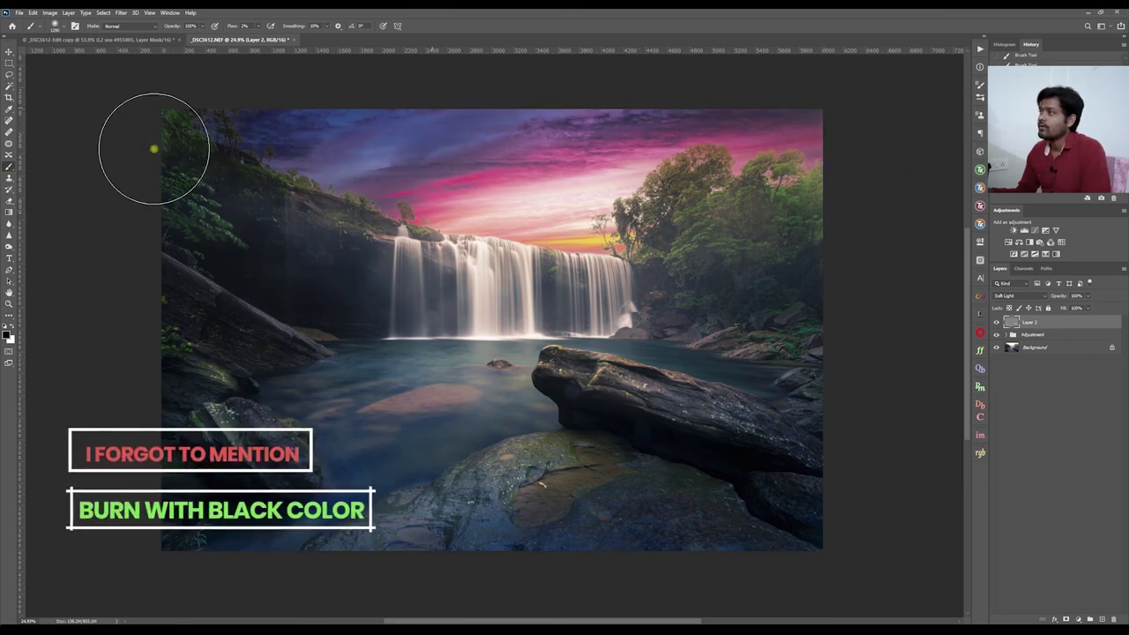
key("ctrl+z")
mouse_move(237, 115)
left_mouse_down()
mouse_move(212, 116)
mouse_move(244, 120)
left_mouse_up()
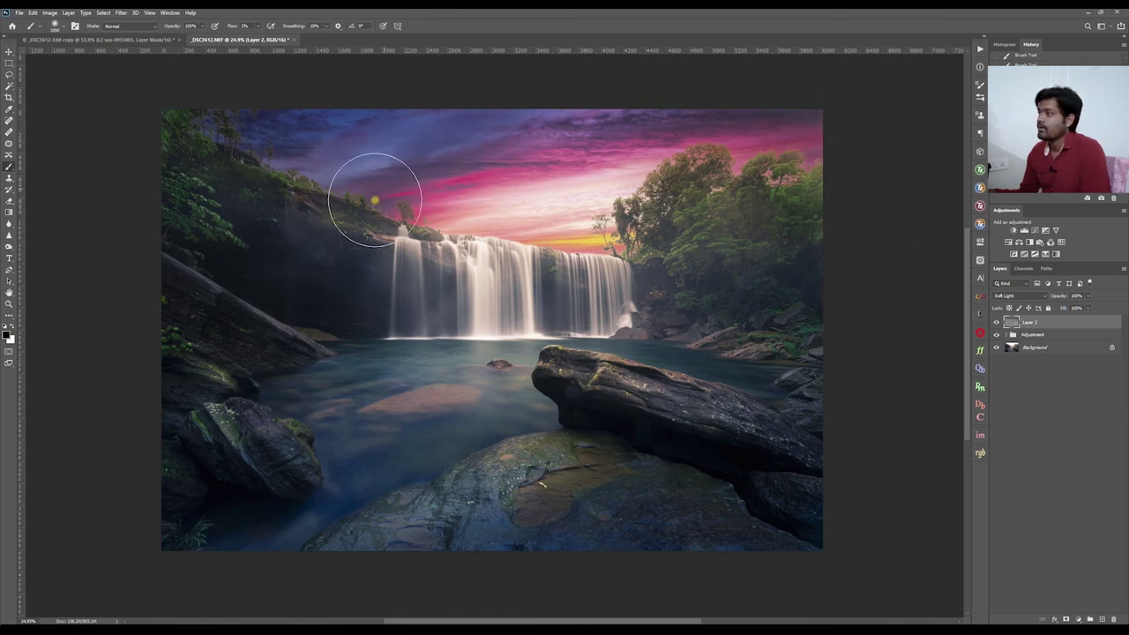
mouse_move(185, 371)
left_mouse_down()
mouse_move(222, 353)
mouse_move(279, 362)
left_mouse_up()
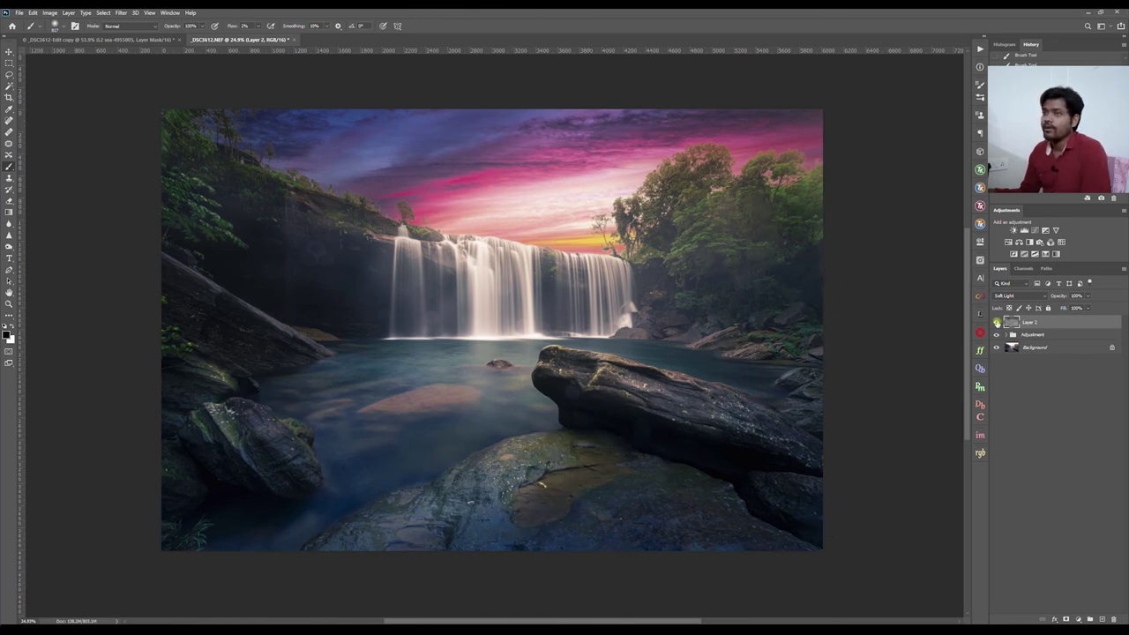
- Toggle the gray layer's visibility repeatedly to compare the finished dodge and burn before and after
left_click(997, 323)
left_click(997, 323)
left_click(997, 323)
left_click(997, 323)
left_click(997, 323)
left_click(997, 322)
left_click(997, 323)
left_click(997, 323)
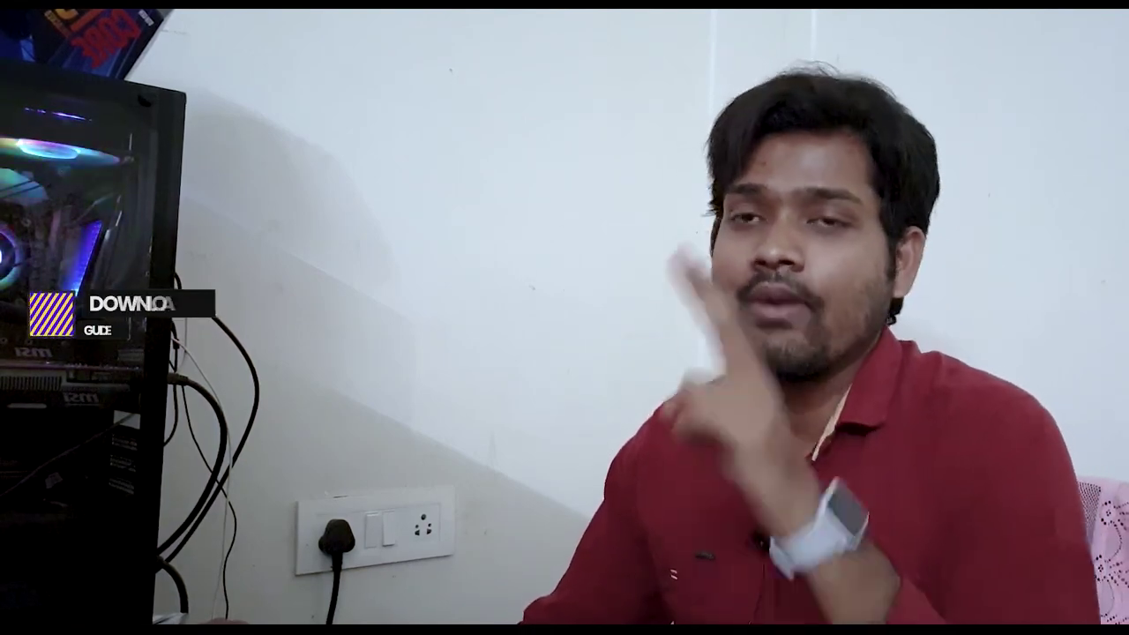
- Switch to Chrome, subscribe to the photographer's YouTube channel with notifications on, and open the unlocked download link
key("Return")
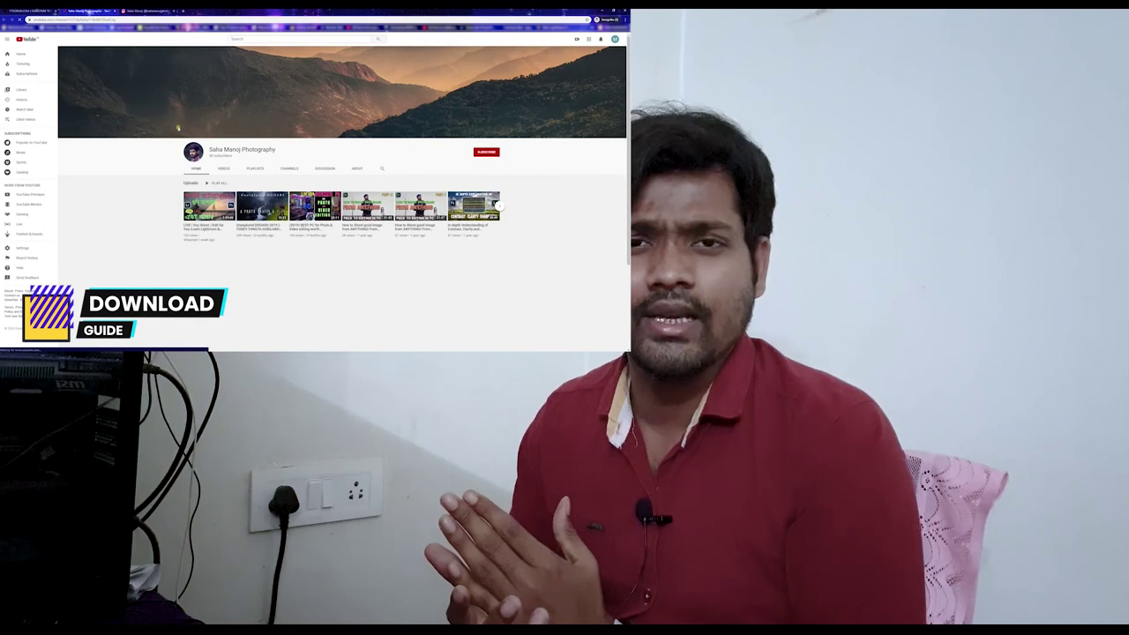
left_click(567, 134)
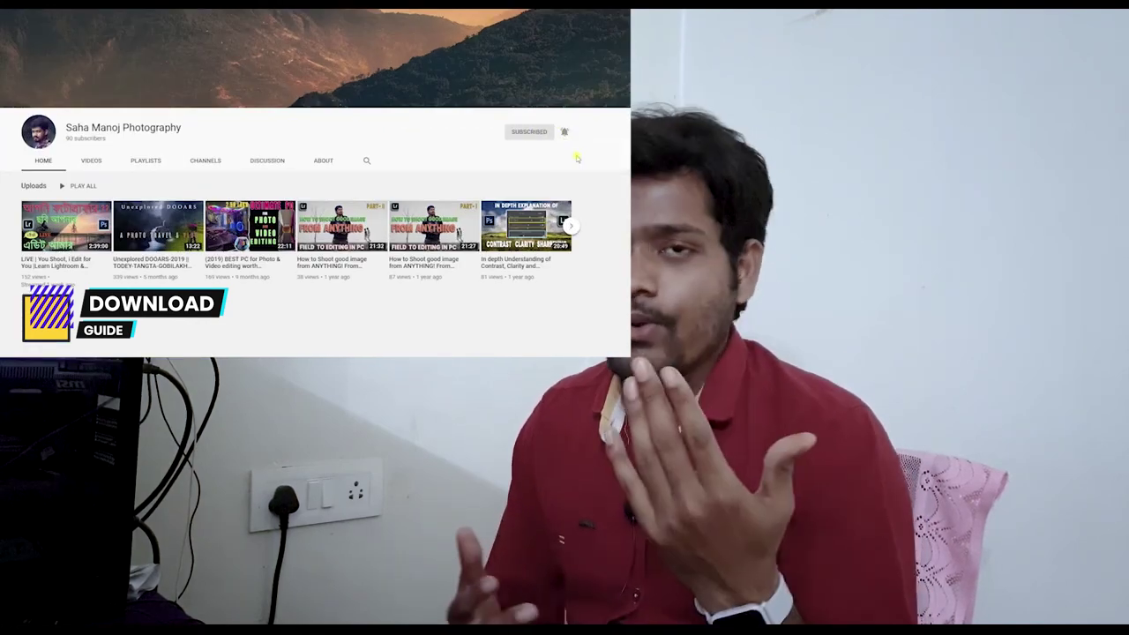
left_click(577, 155)
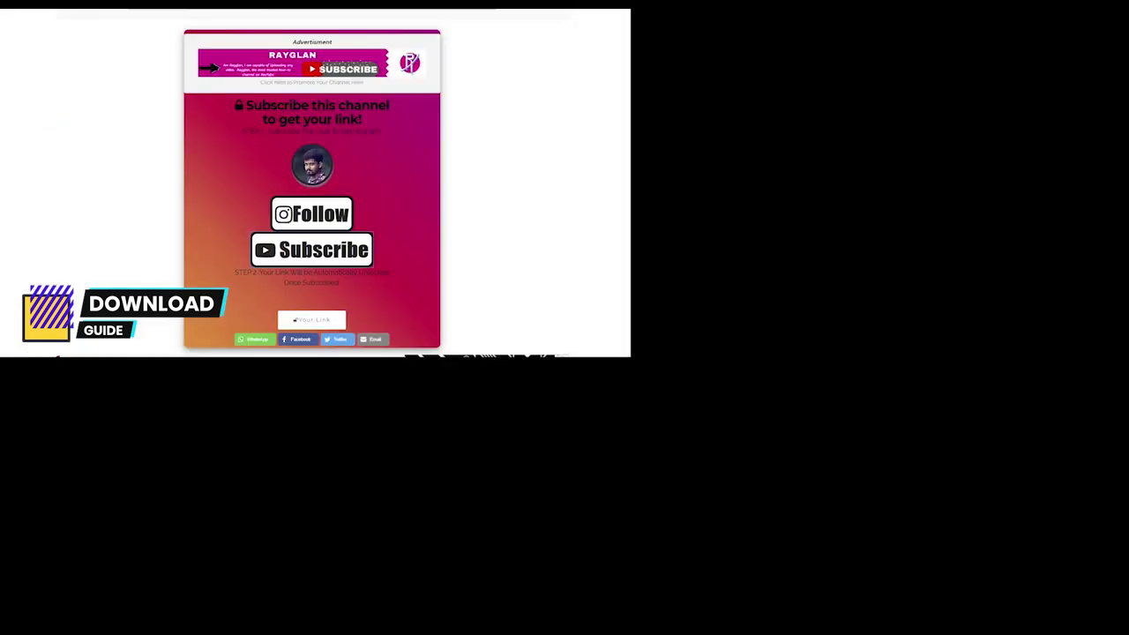
left_click(295, 322)
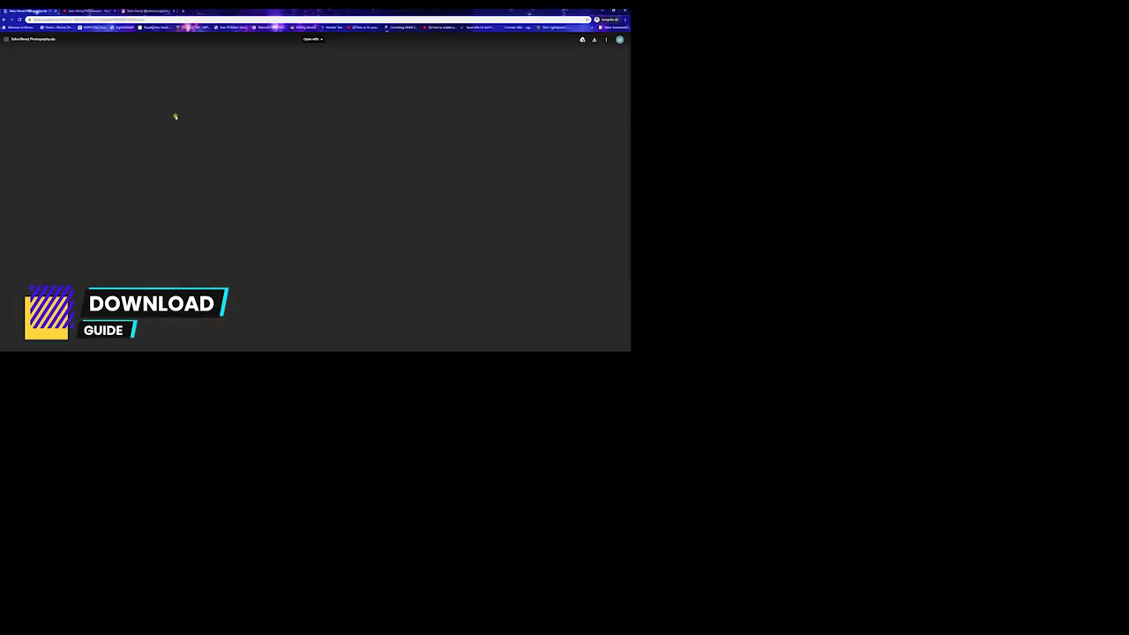